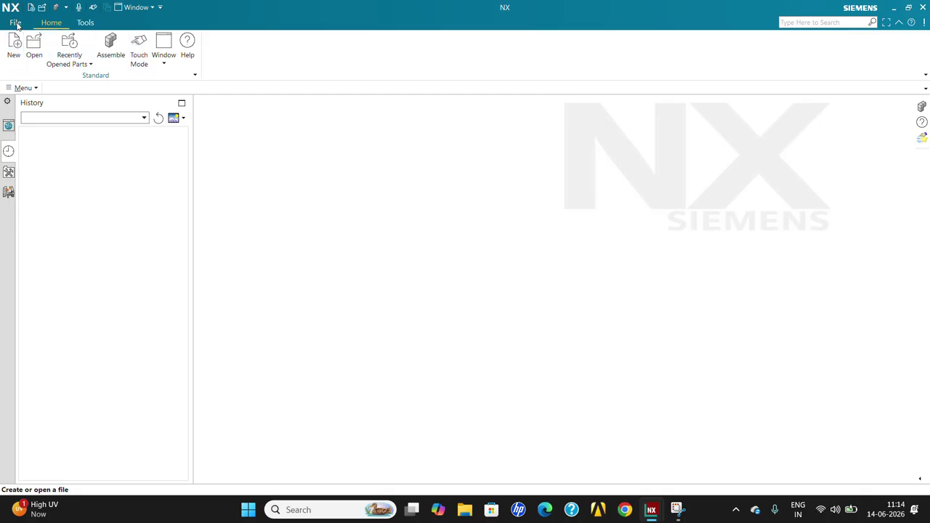
- Start a new file and compare the Model and Assembly templates
{"action": "left_click", "coordinate": [13, 45]}
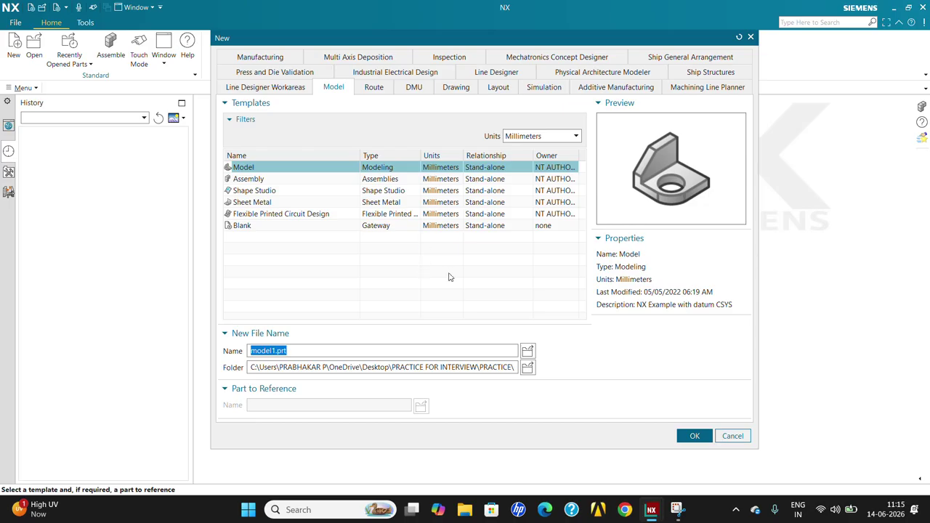
{"action": "left_click", "coordinate": [259, 179]}
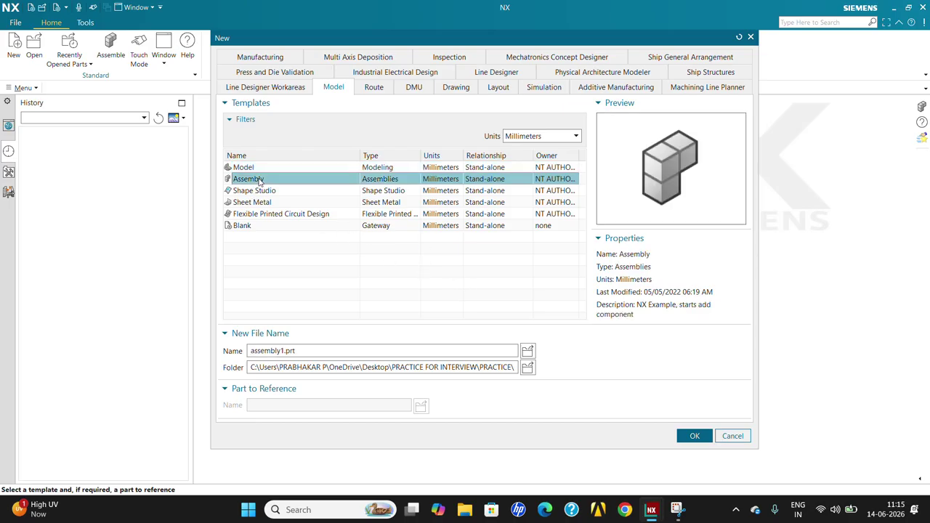
{"action": "left_click", "coordinate": [259, 171]}
{"action": "left_click", "coordinate": [256, 180]}
{"action": "left_click", "coordinate": [255, 171]}
{"action": "left_click", "coordinate": [256, 177]}
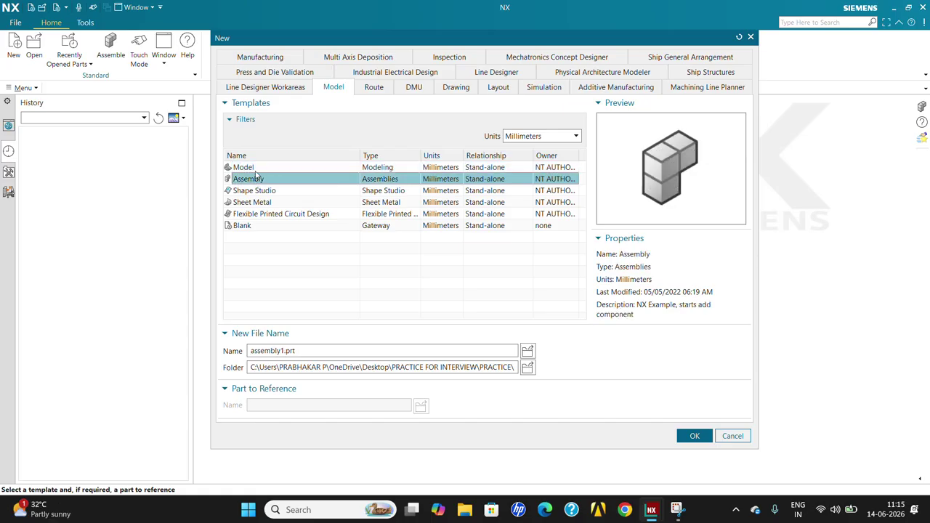
{"action": "left_click", "coordinate": [255, 172]}
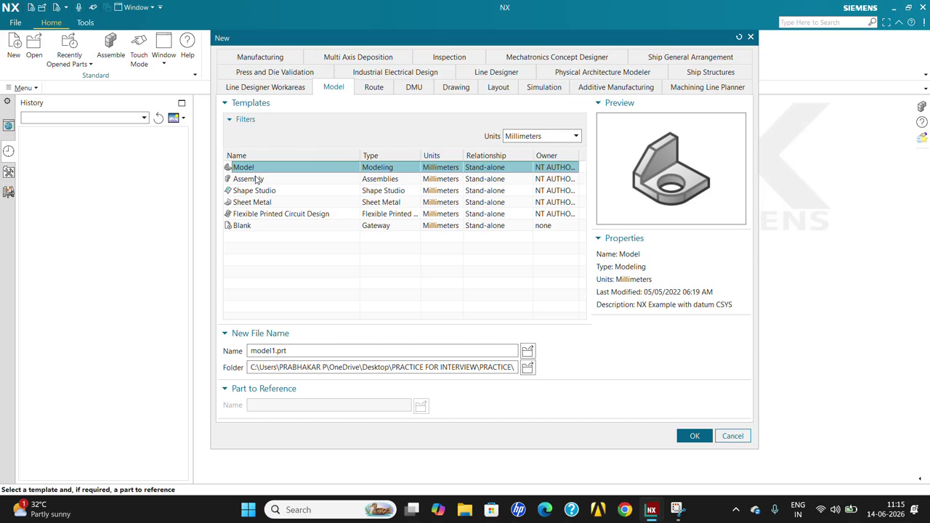
{"action": "left_click", "coordinate": [257, 182]}
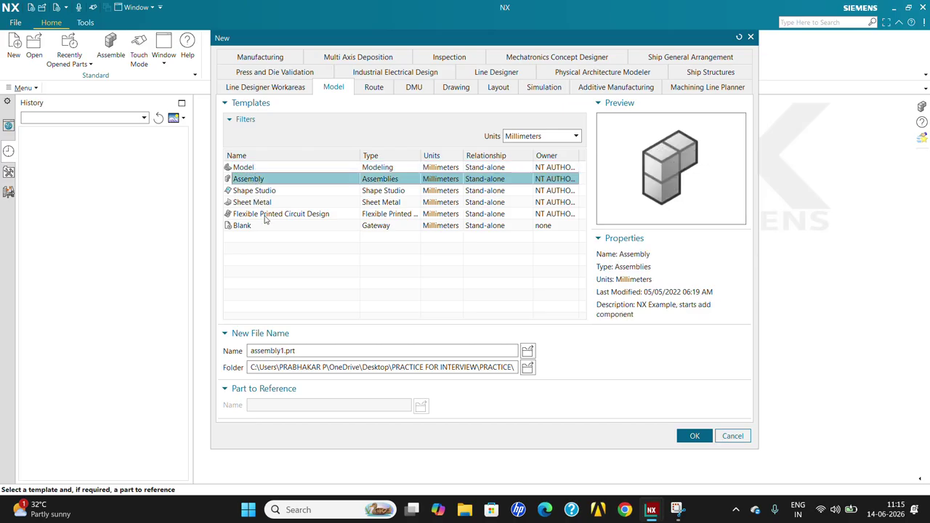
{"action": "left_click", "coordinate": [251, 169]}
{"action": "left_click", "coordinate": [251, 179]}
- Preview the Shape Studio, Sheet Metal, Flexible Printed Circuit Design and Blank templates, and select the Model template for the new file
{"action": "left_click", "coordinate": [258, 192]}
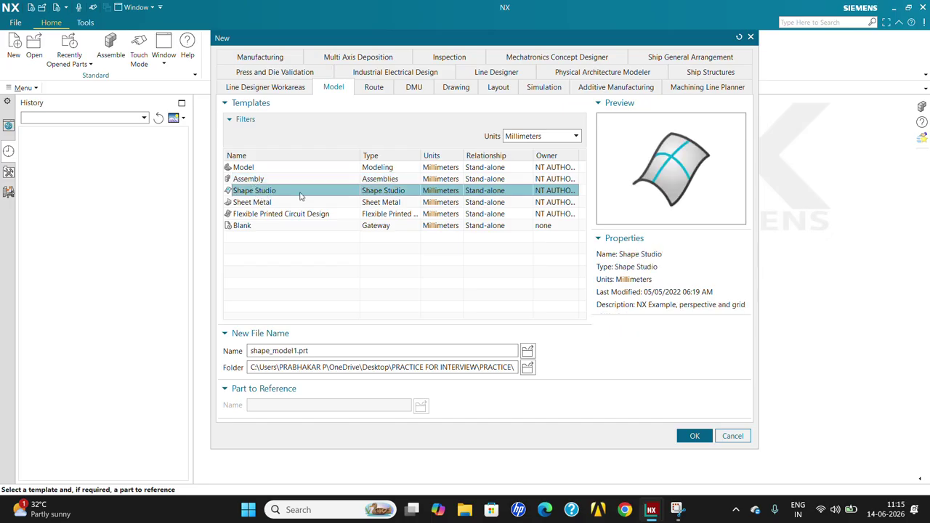
{"action": "left_click", "coordinate": [270, 205]}
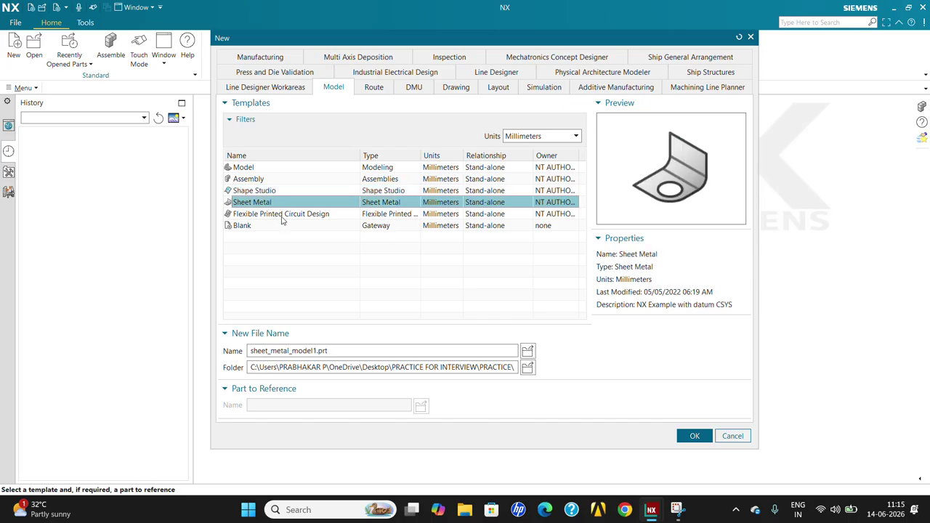
{"action": "left_click", "coordinate": [283, 221]}
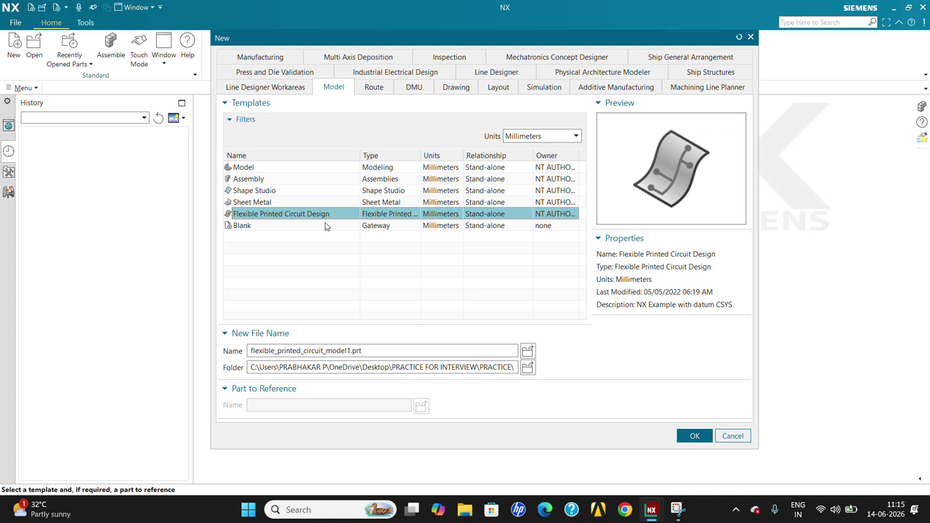
{"action": "left_click", "coordinate": [248, 226]}
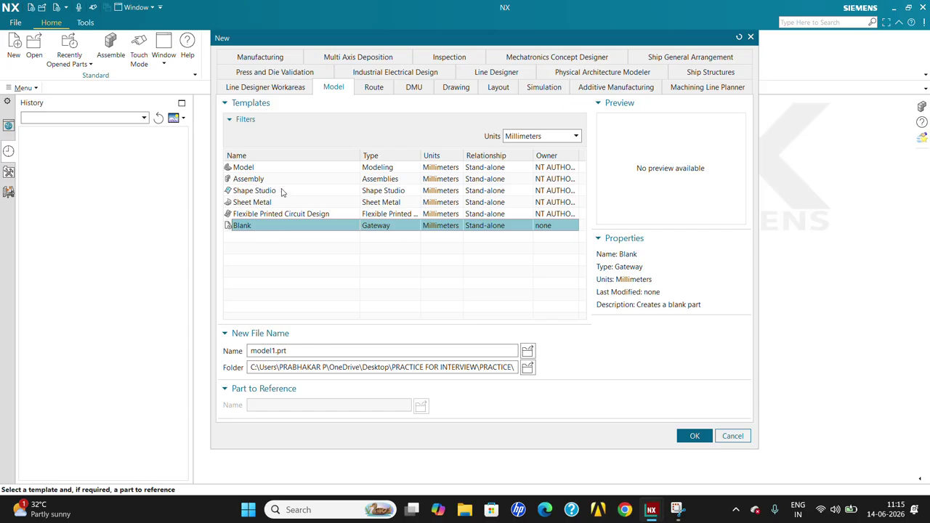
{"action": "left_click", "coordinate": [250, 168]}
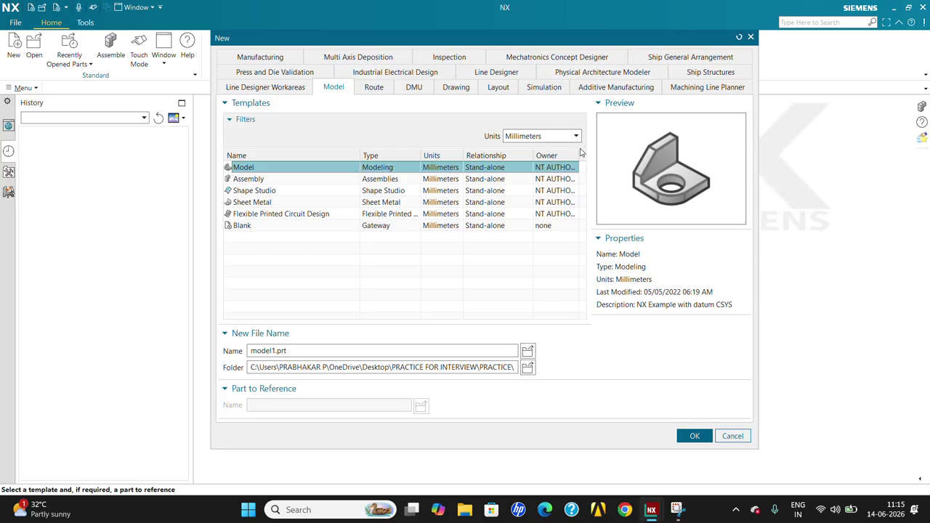
- List the templates in all units and return the units filter to Millimeters
{"action": "left_click", "coordinate": [546, 142]}
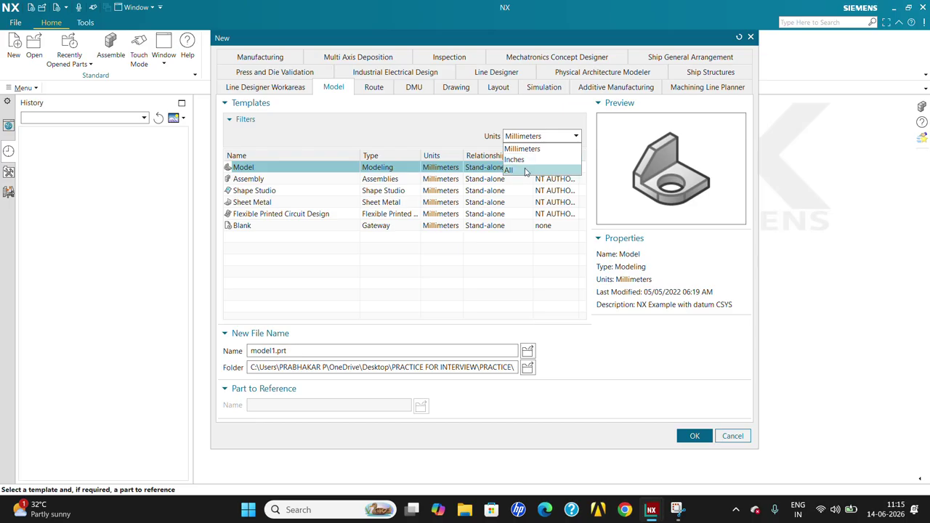
{"action": "left_click", "coordinate": [527, 172]}
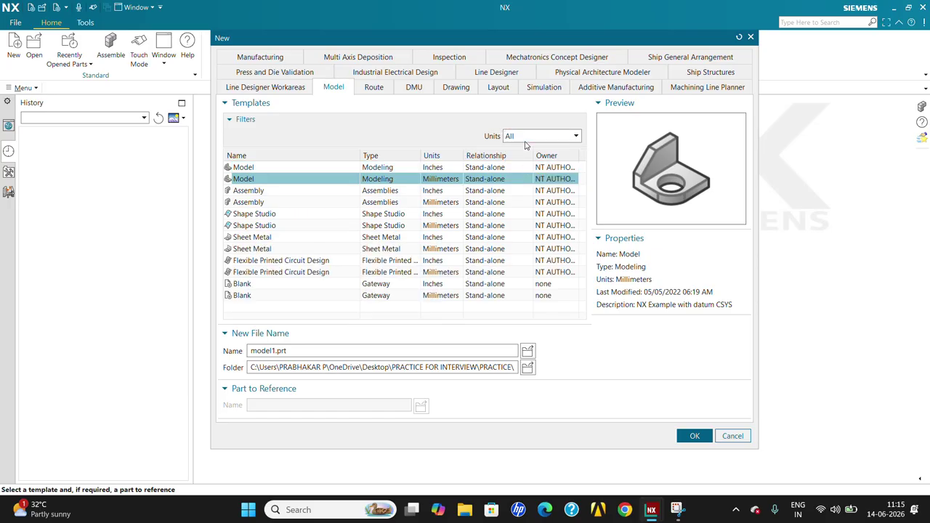
{"action": "left_click", "coordinate": [527, 137]}
{"action": "left_click", "coordinate": [525, 147]}
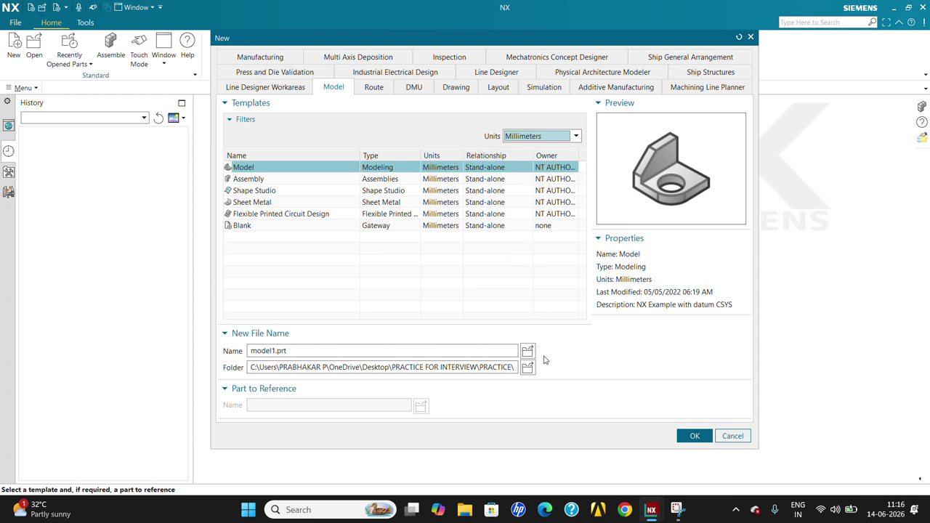
- Name the new part file Basic.prt
{"action": "left_click", "coordinate": [286, 351]}
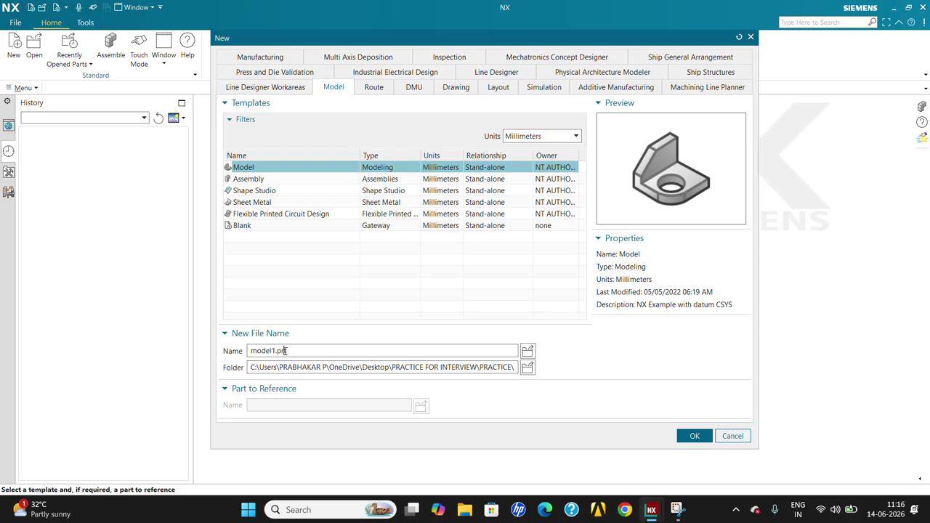
{"action": "double_click", "coordinate": [260, 351]}
{"action": "type", "text": "basic"}
{"action": "key", "text": "BackSpace"}
{"action": "left_click_drag", "start_coordinate": [254, 349], "coordinate": [234, 351]}
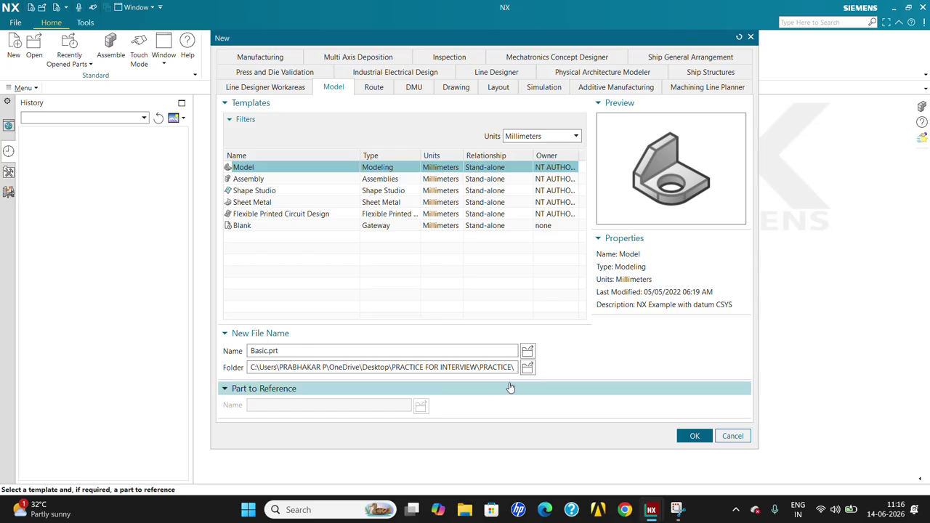
- Confirm the PRACTICE folder as the save location and create the new model part
{"action": "left_click", "coordinate": [527, 369]}
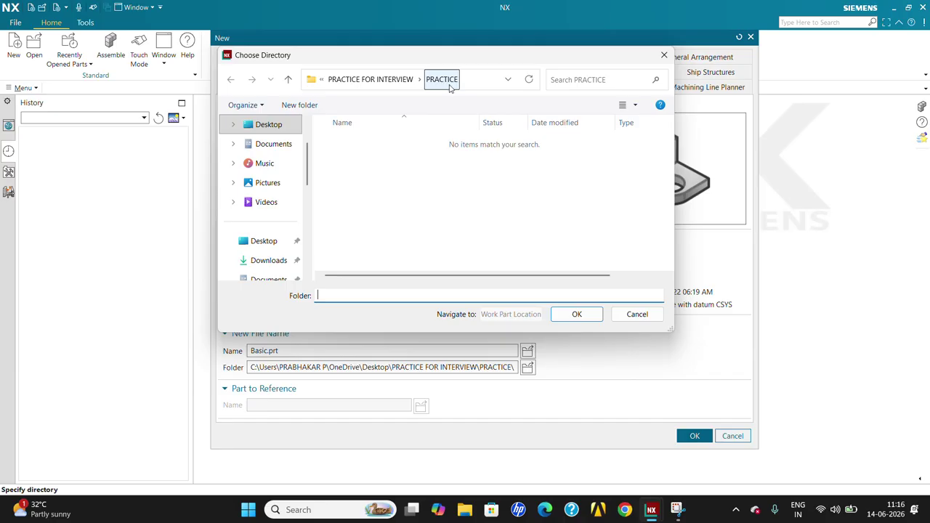
{"action": "left_click", "coordinate": [432, 200]}
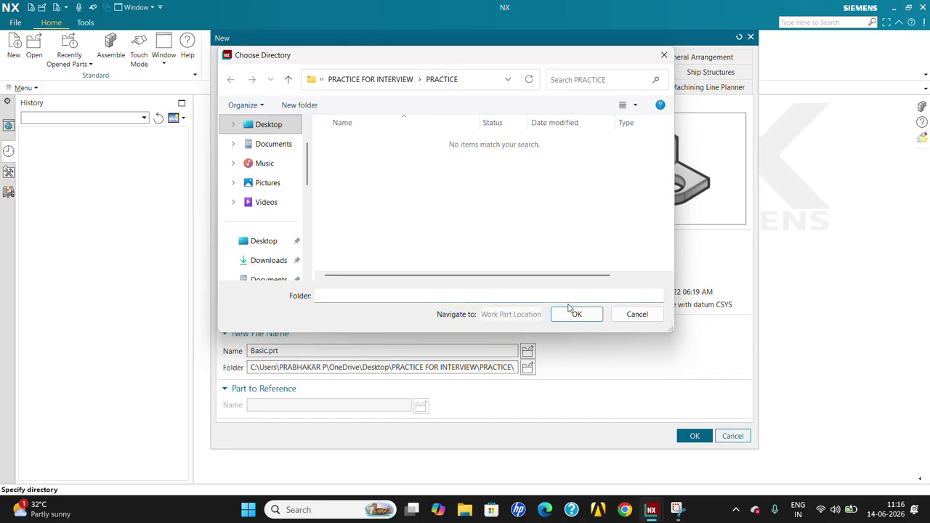
{"action": "left_click", "coordinate": [594, 317]}
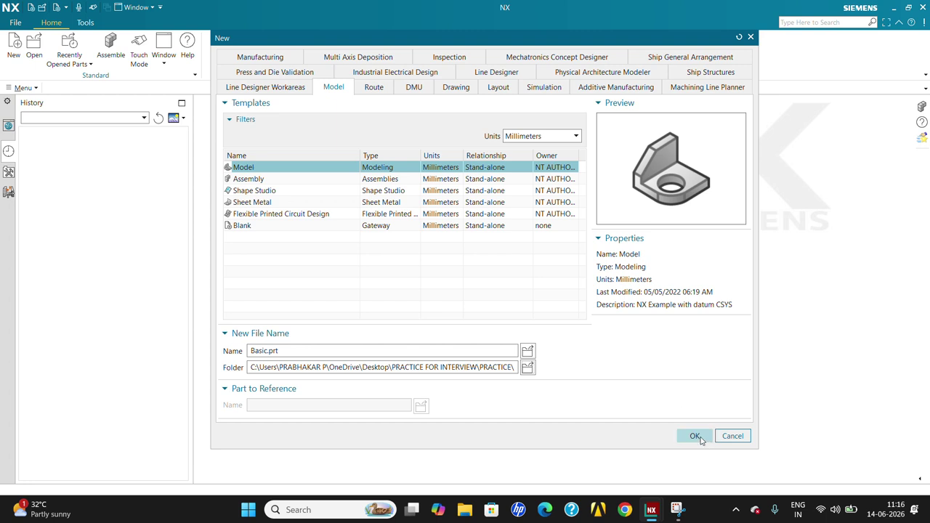
{"action": "left_click", "coordinate": [697, 438]}
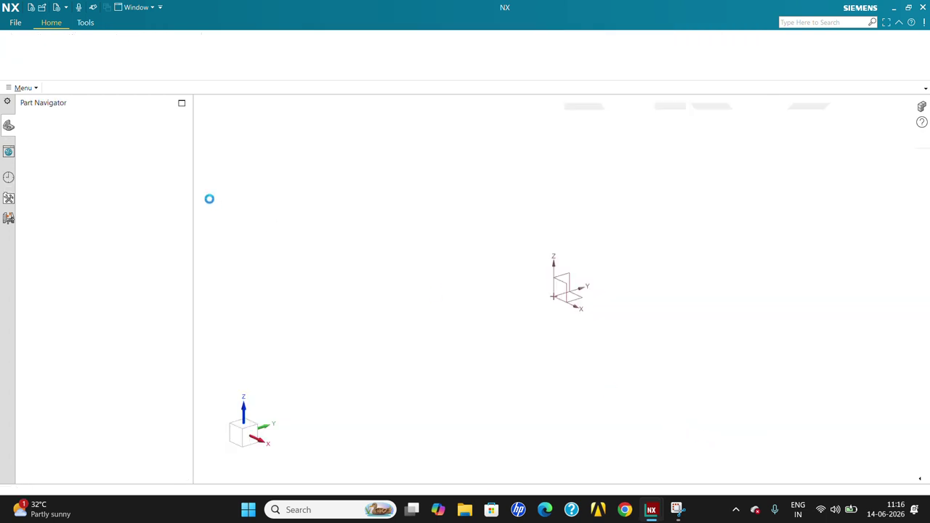
{"action": "left_click", "coordinate": [344, 204]}
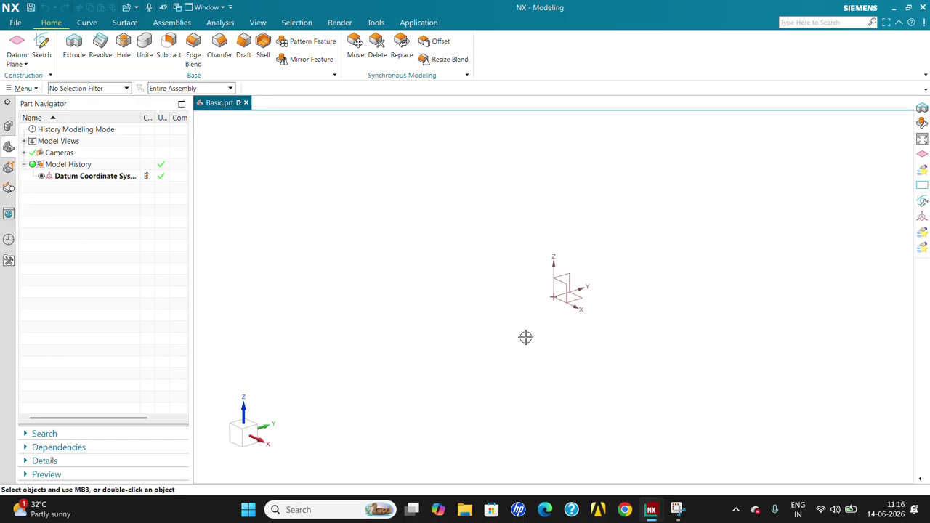
- Examine the datum coordinate system listed in the model history and the available datum types
{"action": "left_click", "coordinate": [99, 179]}
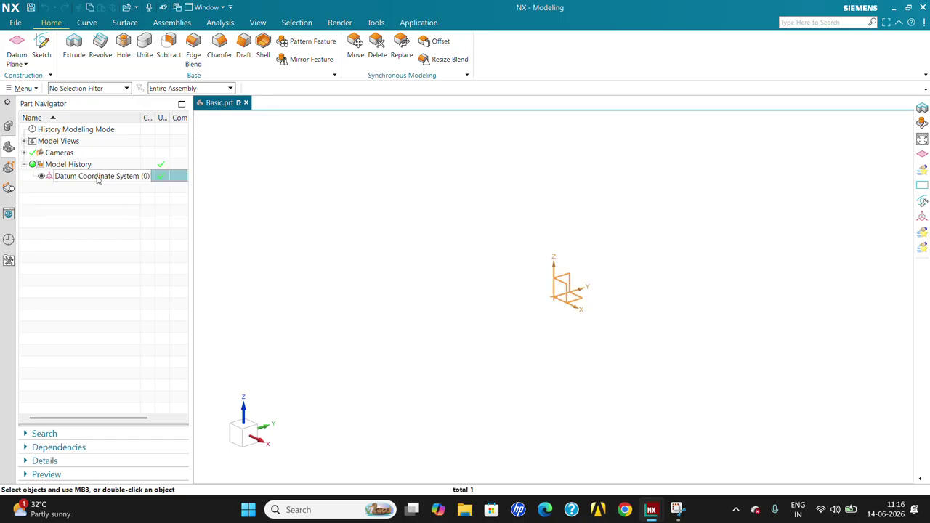
{"action": "left_click", "coordinate": [313, 170]}
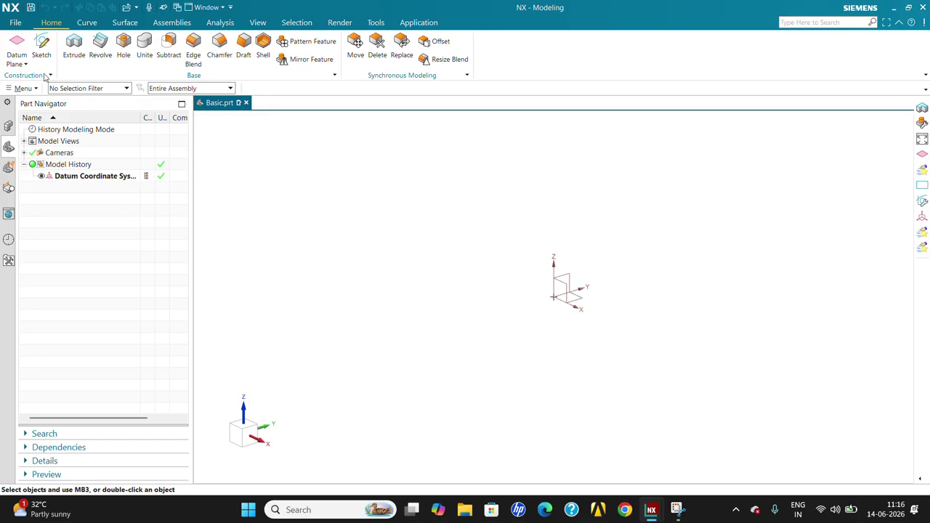
{"action": "left_click", "coordinate": [22, 64]}
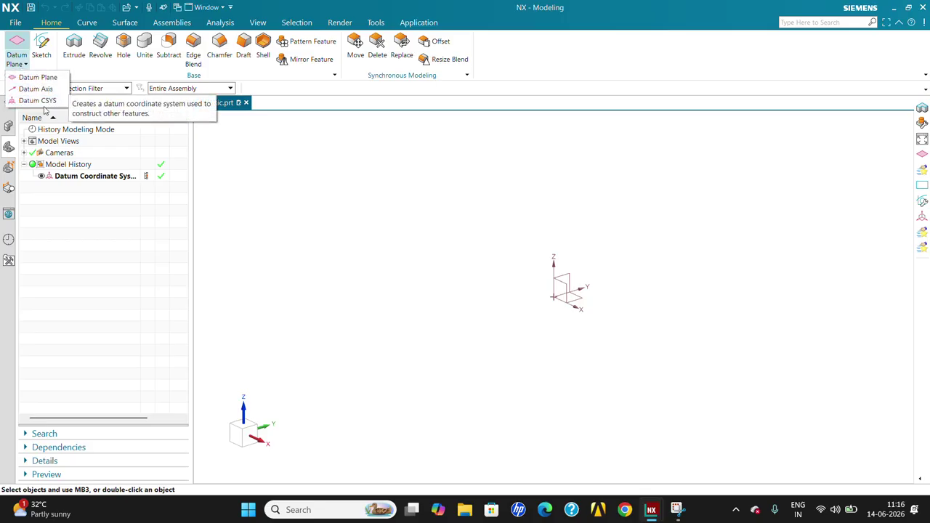
{"action": "left_click", "coordinate": [78, 165]}
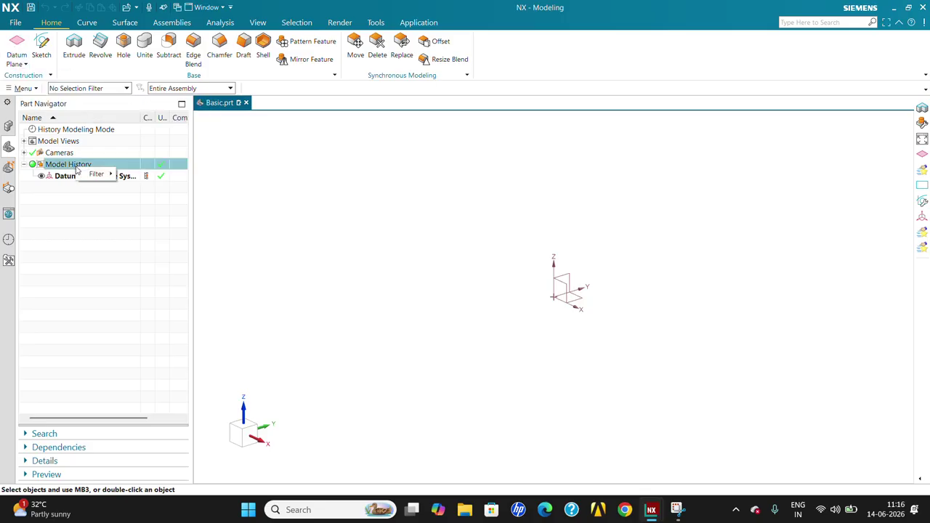
- Hide the existing datum coordinate system and create a new Dynamic datum CSYS at the origin, referenced to the absolute system
{"action": "left_click", "coordinate": [41, 177]}
{"action": "left_click", "coordinate": [26, 64]}
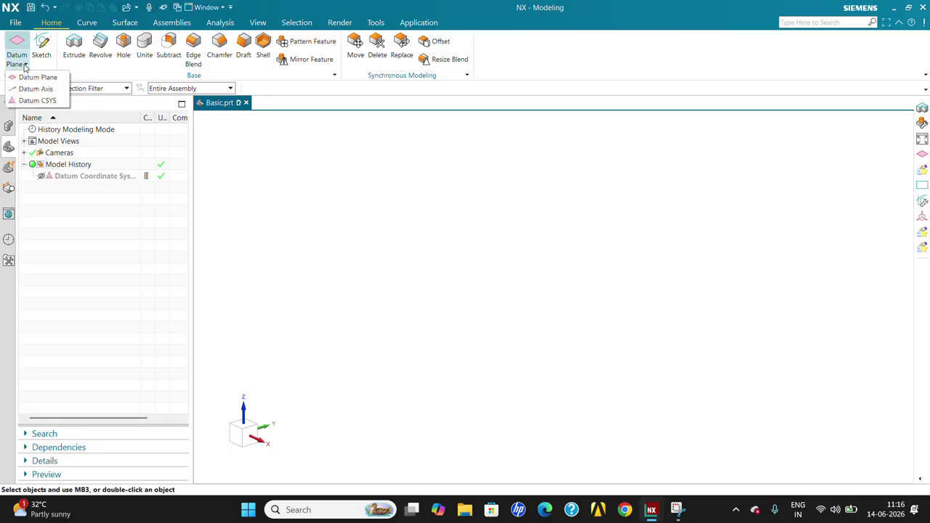
{"action": "left_click", "coordinate": [40, 101]}
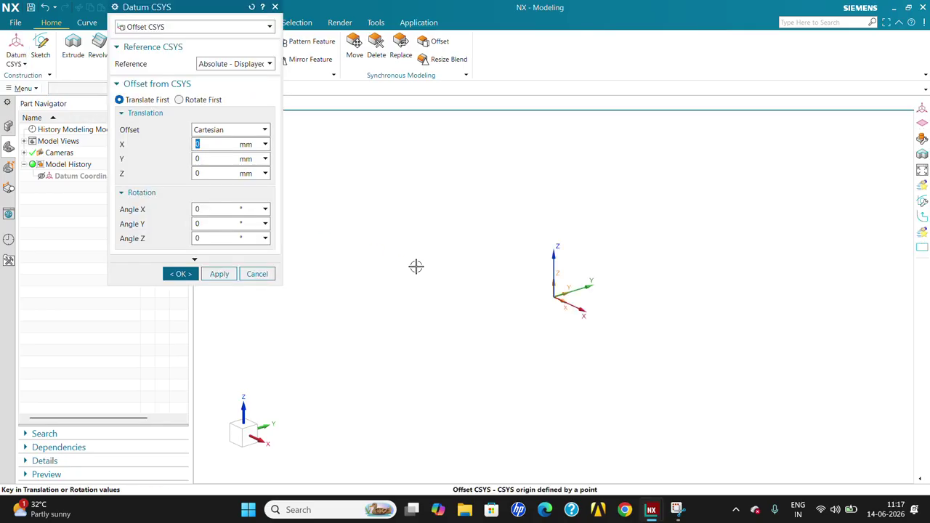
{"action": "left_click", "coordinate": [204, 30]}
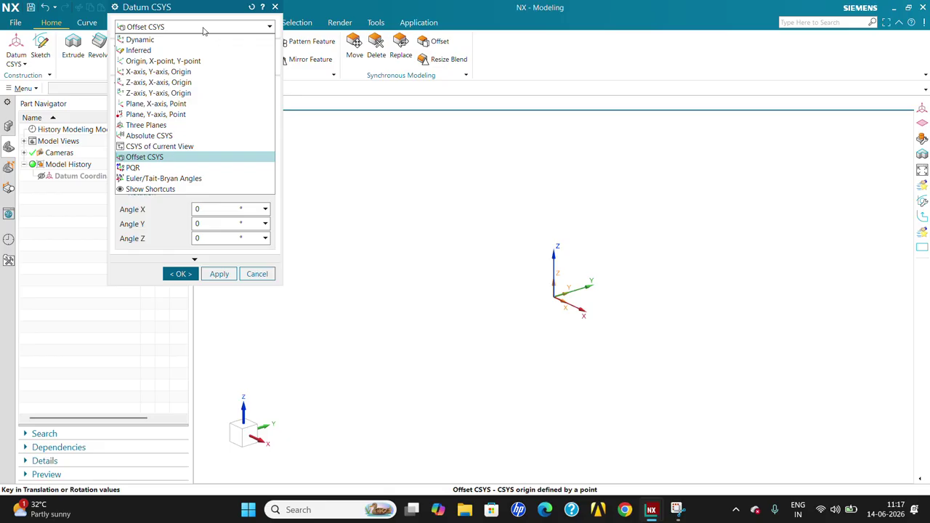
{"action": "left_click", "coordinate": [167, 43]}
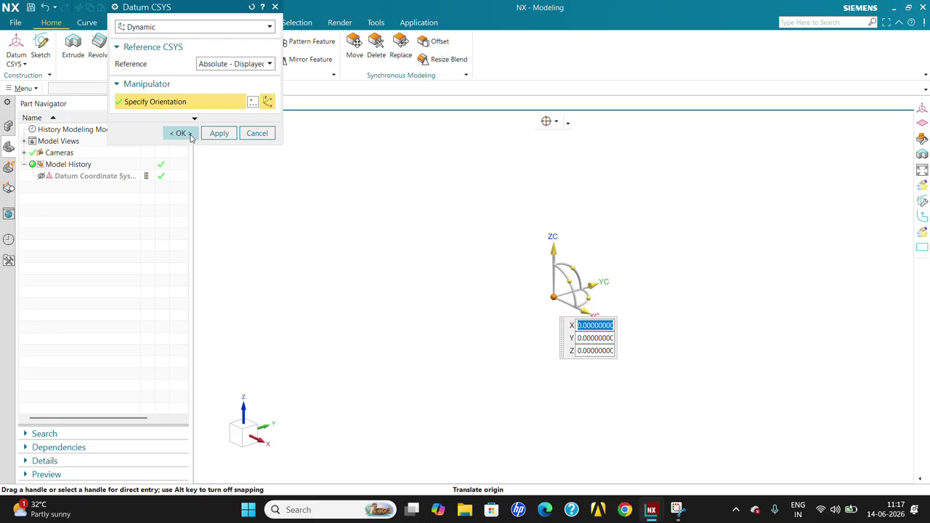
{"action": "left_click", "coordinate": [182, 133]}
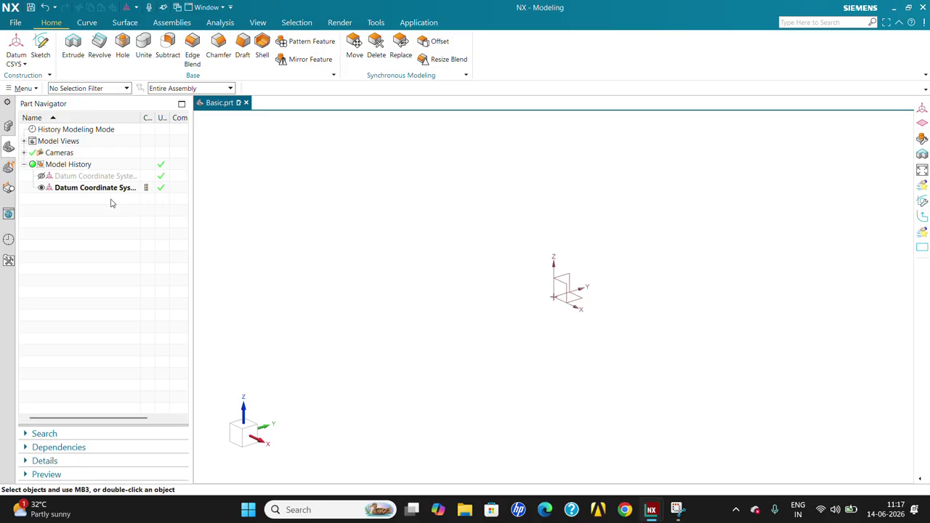
- Undo the newly created datum coordinate system and show the original one again
{"action": "key", "text": "ctrl+z"}
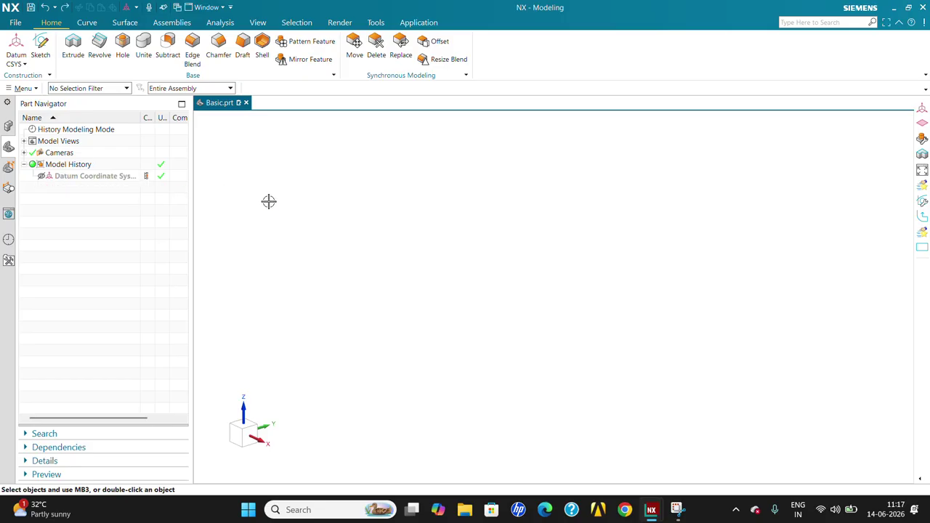
{"action": "left_click", "coordinate": [42, 177]}
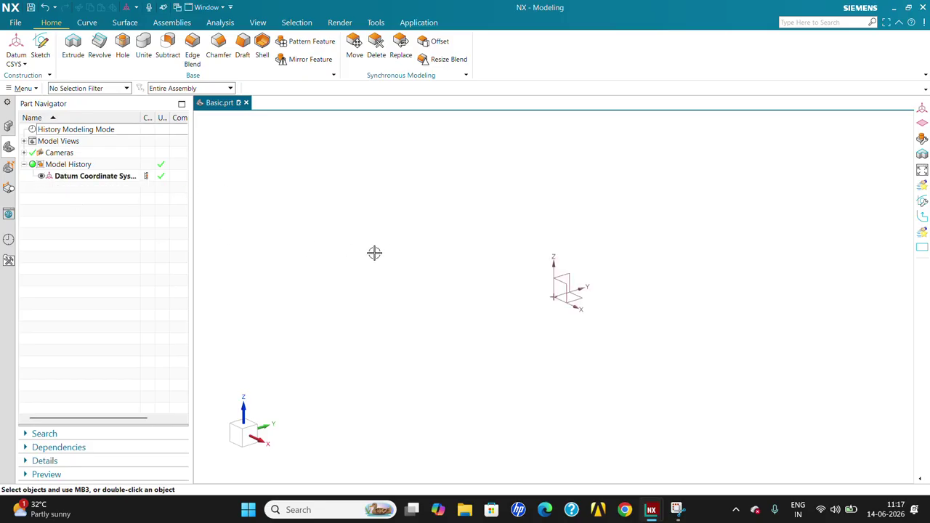
{"action": "right_click", "coordinate": [421, 225]}
{"action": "left_click", "coordinate": [453, 235]}
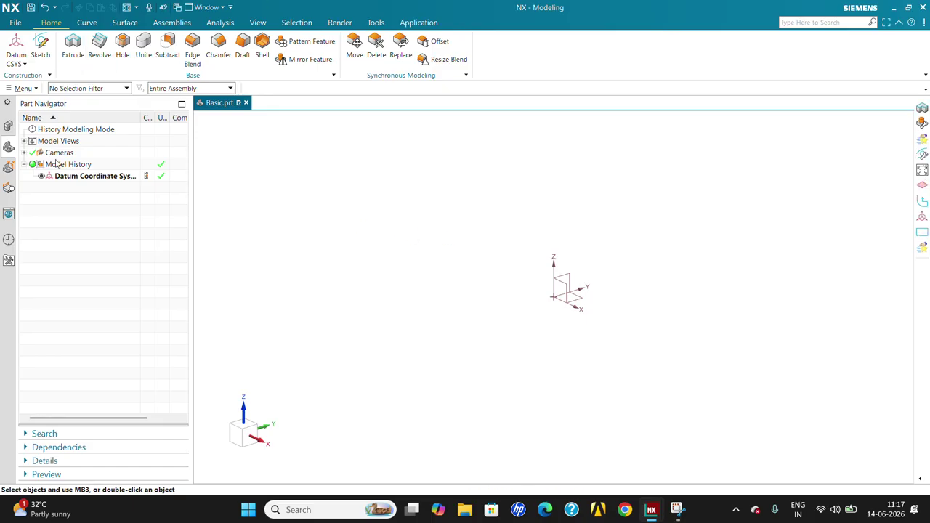
{"action": "left_click", "coordinate": [22, 63]}
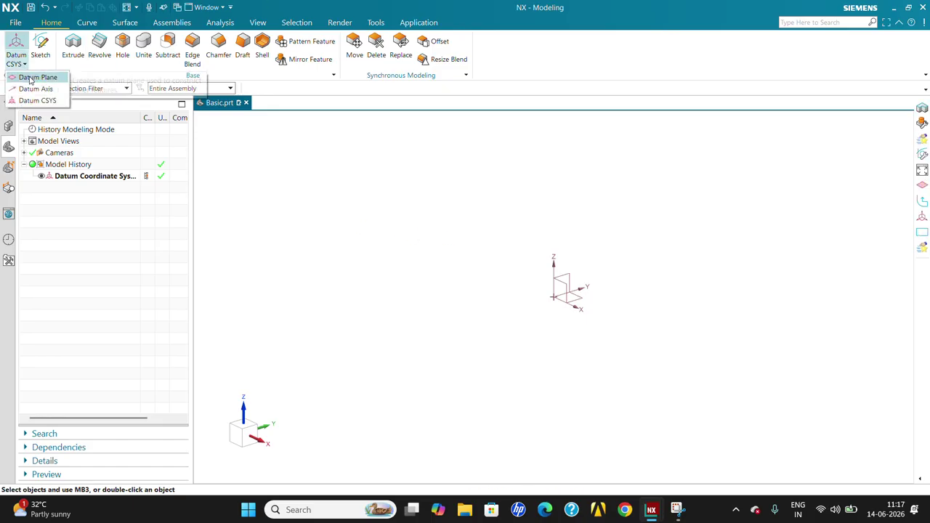
{"action": "left_click", "coordinate": [31, 79]}
{"action": "left_click", "coordinate": [266, 112]}
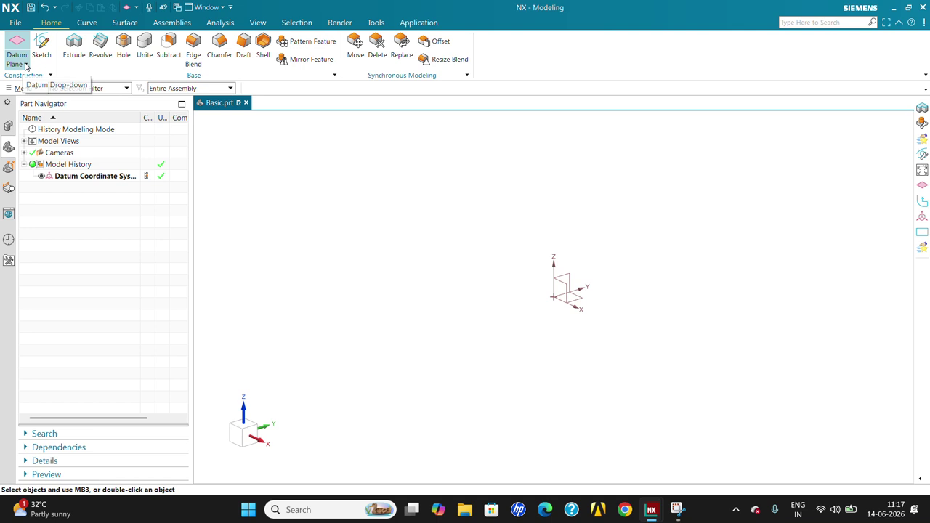
- Create two Inferred datum planes offset 700 mm from the XZ plane, one on the negative Y side and one on the positive Y side
{"action": "left_click", "coordinate": [26, 65]}
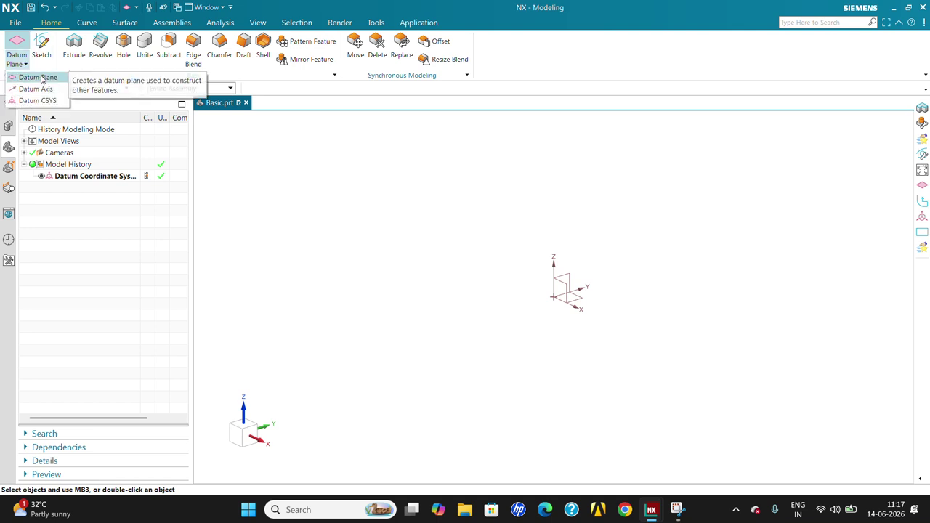
{"action": "left_click", "coordinate": [42, 78]}
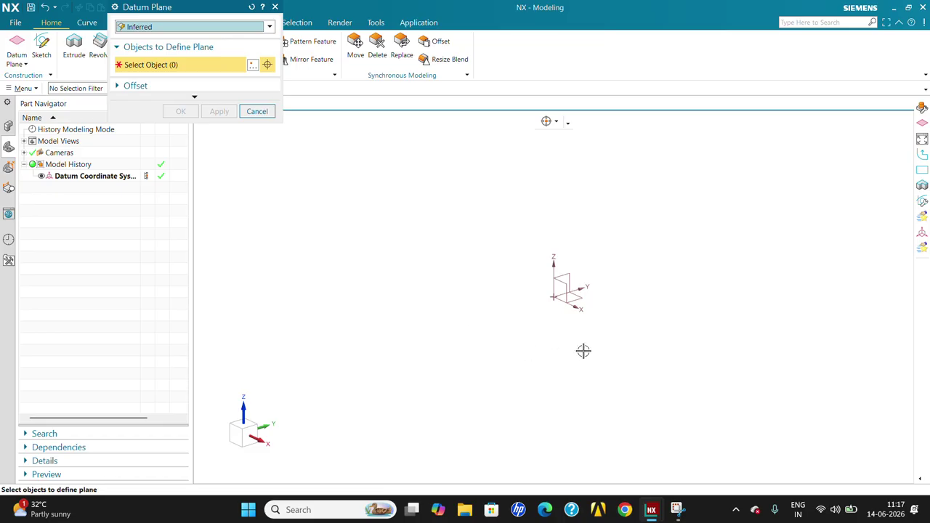
{"action": "left_click", "coordinate": [174, 31]}
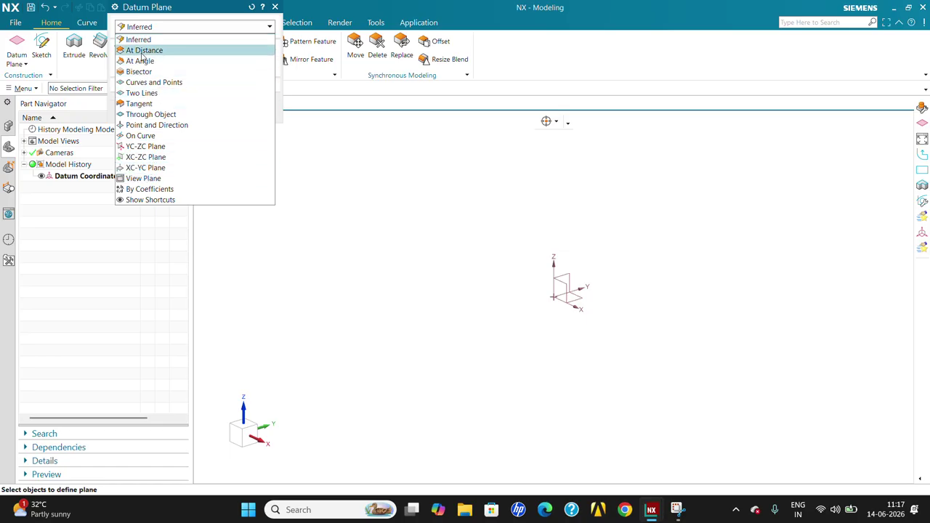
{"action": "left_click", "coordinate": [156, 40]}
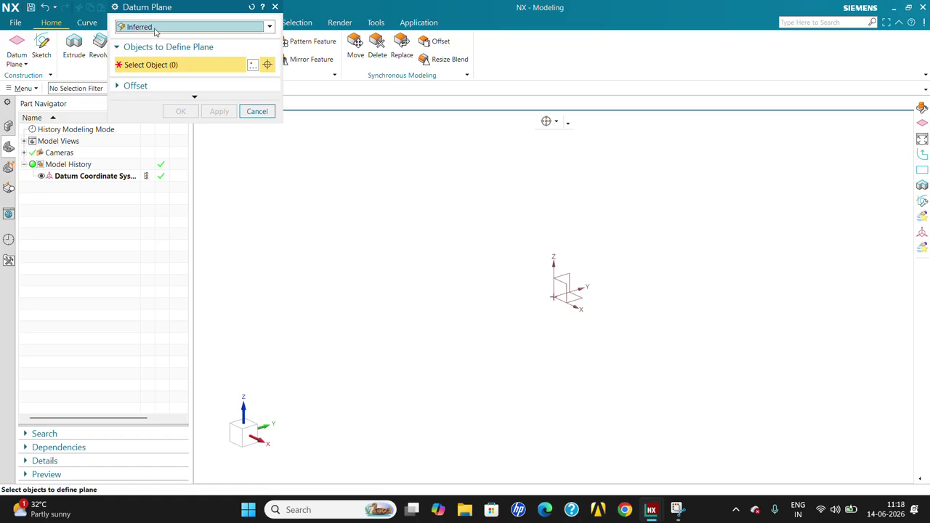
{"action": "left_click", "coordinate": [560, 284]}
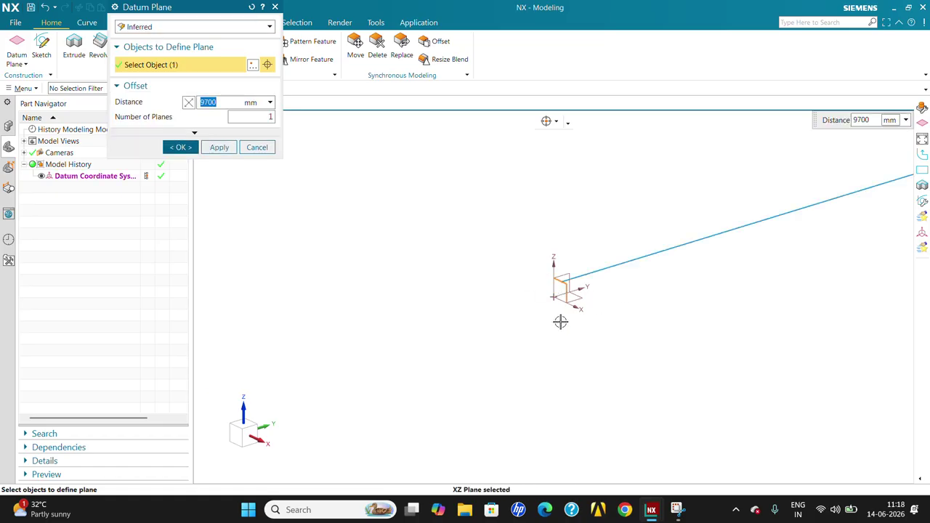
{"action": "scroll", "coordinate": [372, 251], "scroll_direction": "down", "scroll_amount": 5}
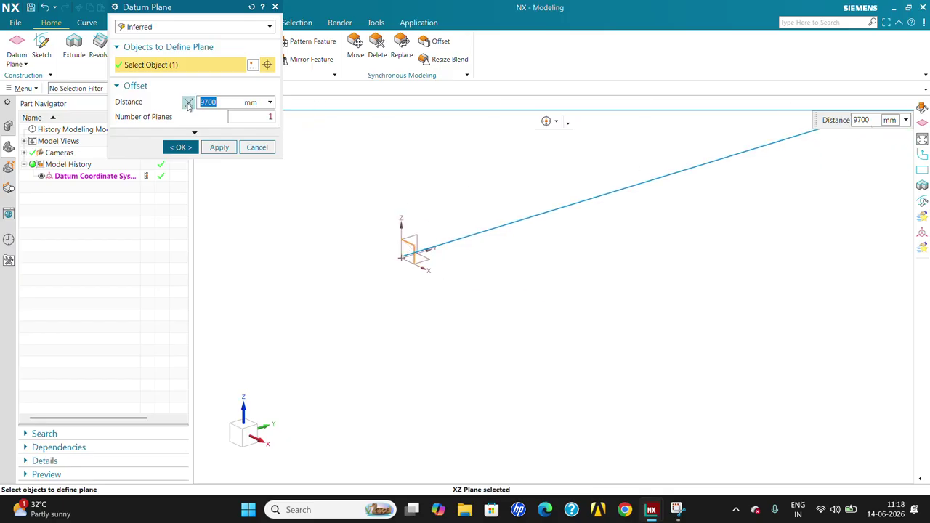
{"action": "left_click", "coordinate": [188, 103]}
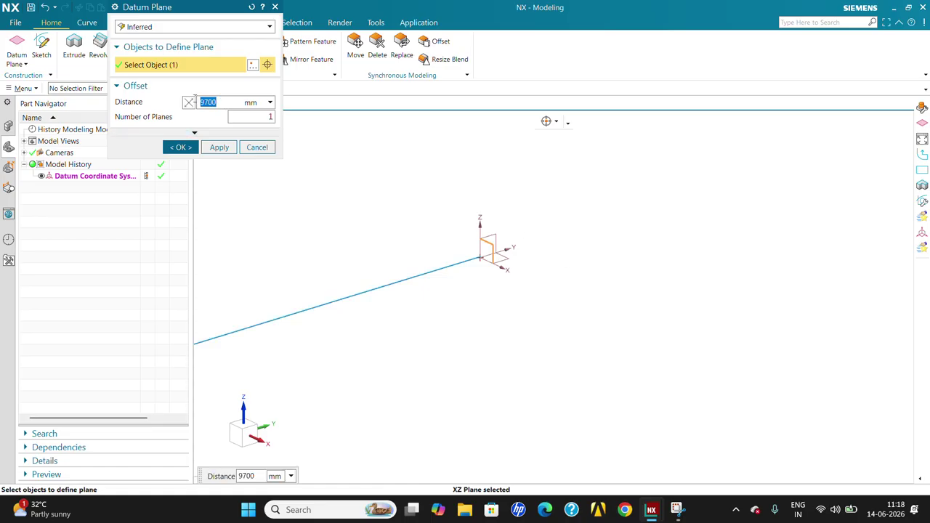
{"action": "type", "text": "70"}
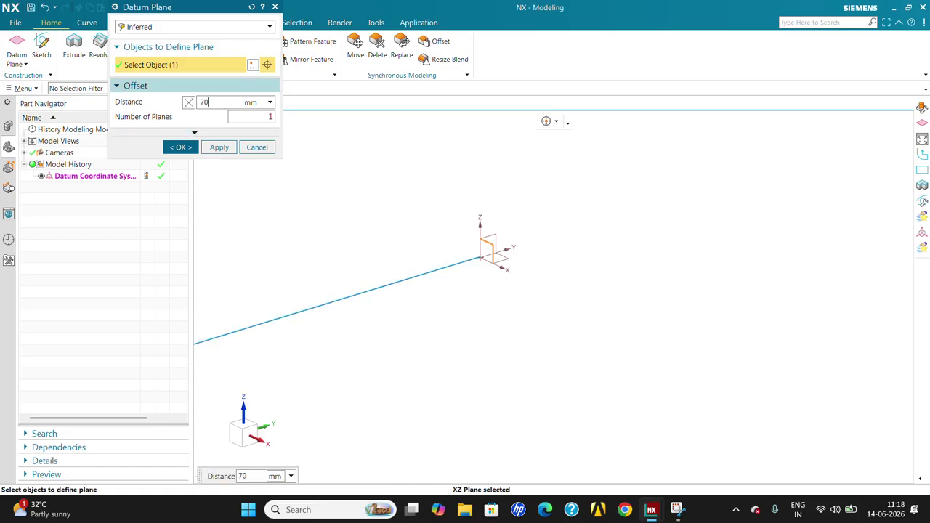
{"action": "type", "text": "0"}
{"action": "key", "text": "Return"}
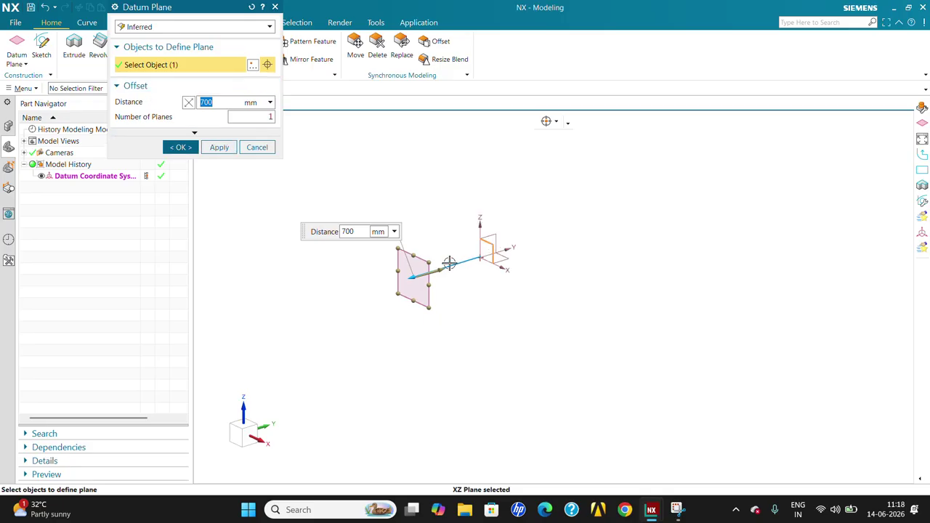
{"action": "left_click", "coordinate": [218, 149]}
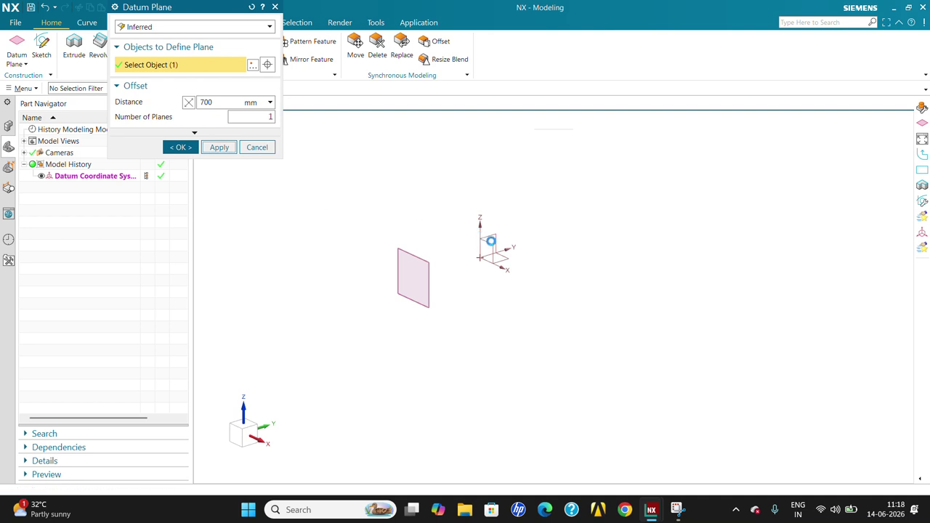
{"action": "left_click", "coordinate": [491, 247]}
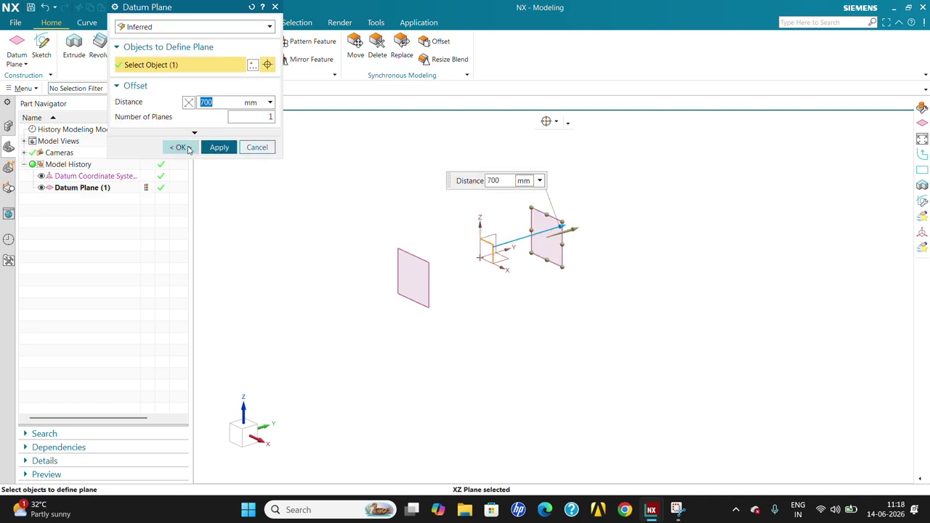
{"action": "left_click", "coordinate": [186, 150]}
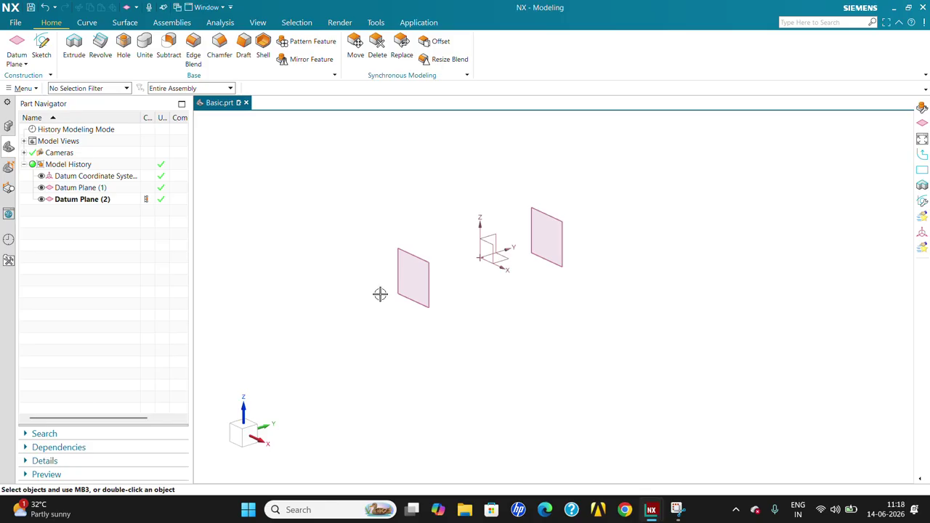
- Try an At Distance datum plane offset 500 mm from the datum plane on the negative Y side
{"action": "left_click", "coordinate": [26, 65]}
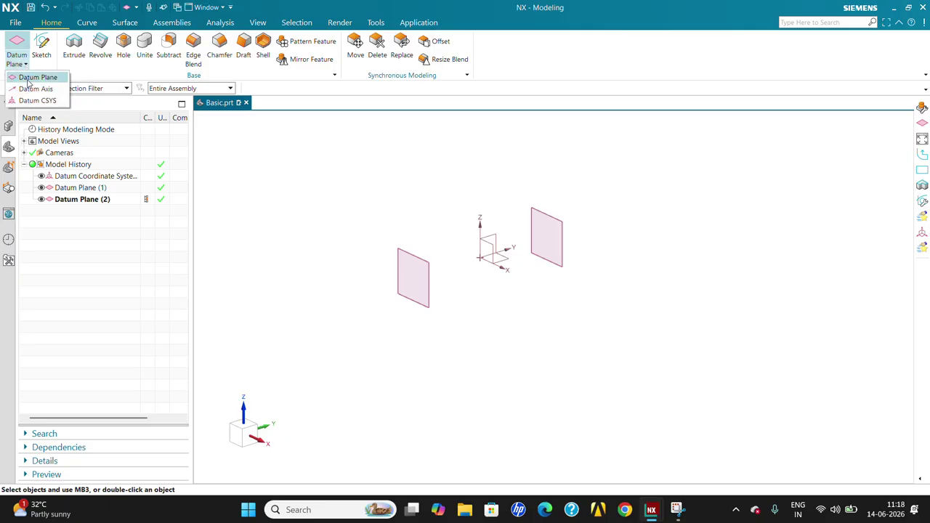
{"action": "left_click", "coordinate": [35, 77]}
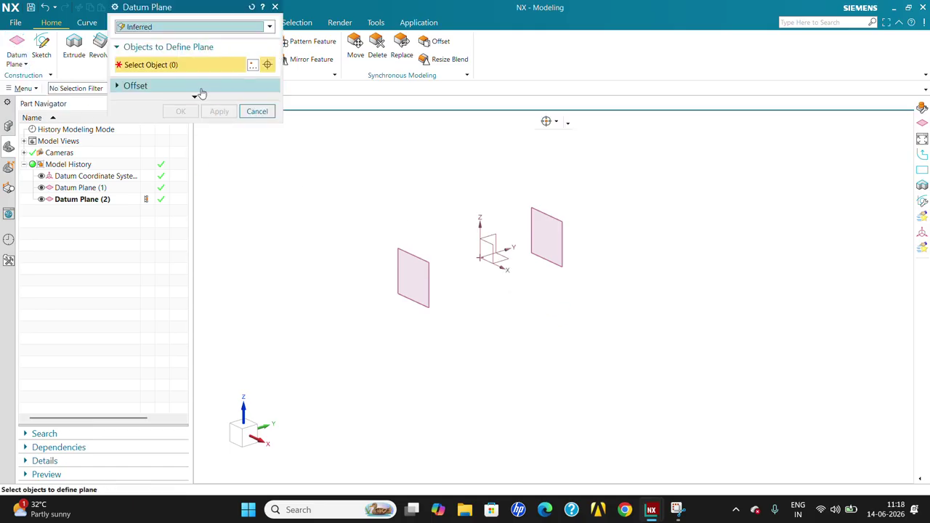
{"action": "left_click", "coordinate": [190, 26]}
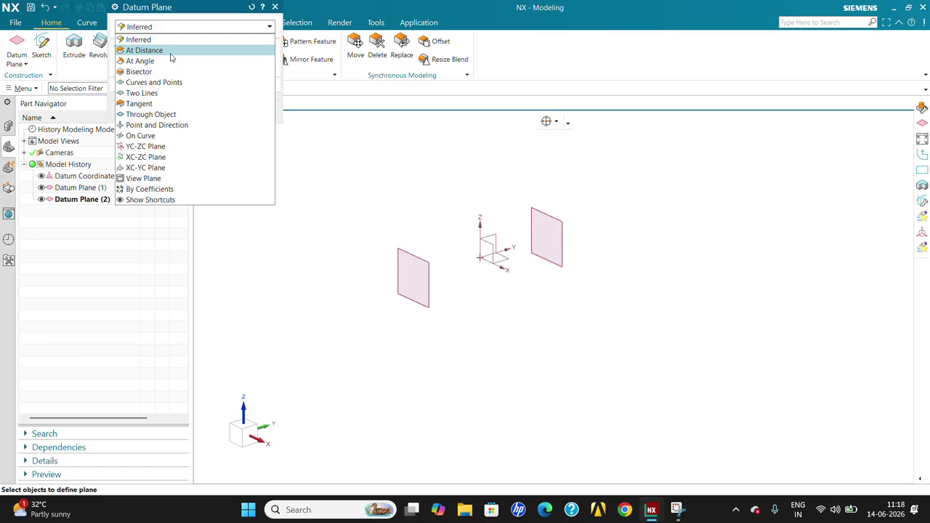
{"action": "left_click", "coordinate": [170, 52]}
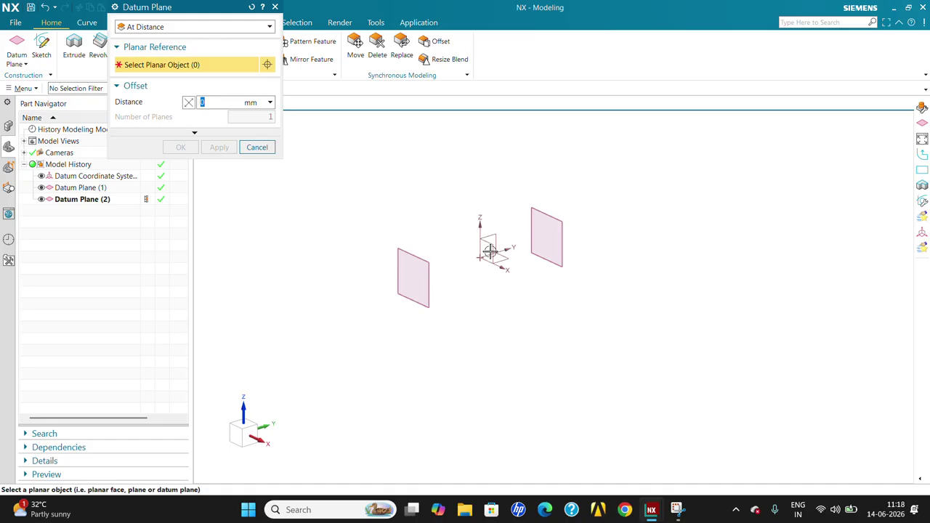
{"action": "left_click", "coordinate": [490, 251]}
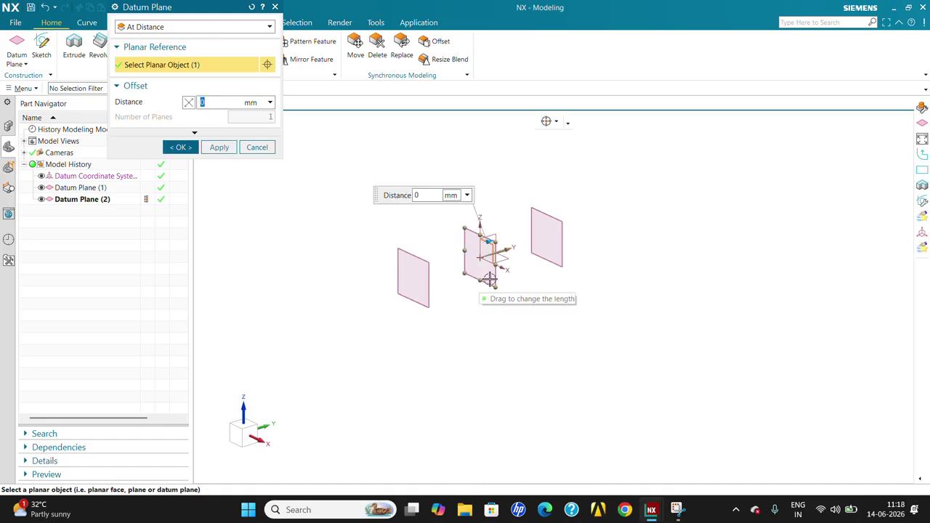
{"action": "left_click", "coordinate": [422, 197]}
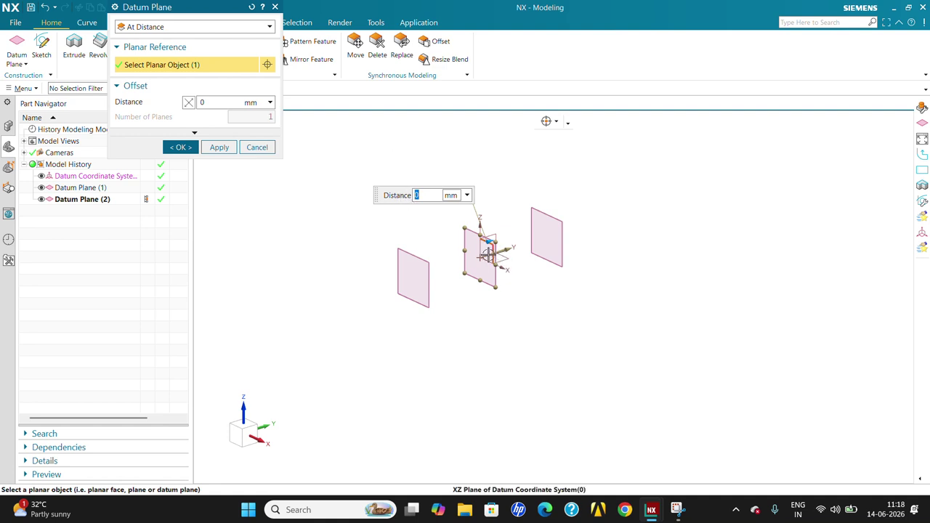
{"action": "left_click", "coordinate": [493, 256]}
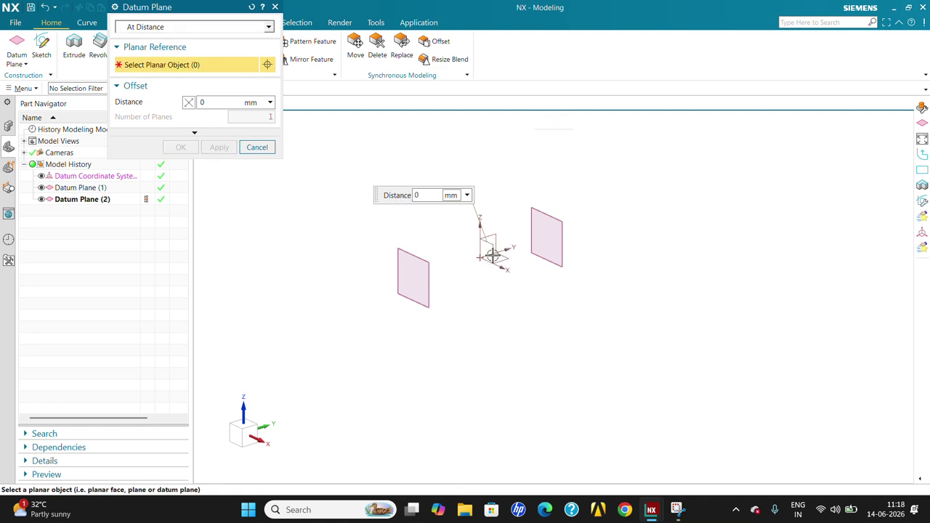
{"action": "left_click", "coordinate": [423, 269]}
{"action": "left_click", "coordinate": [217, 99]}
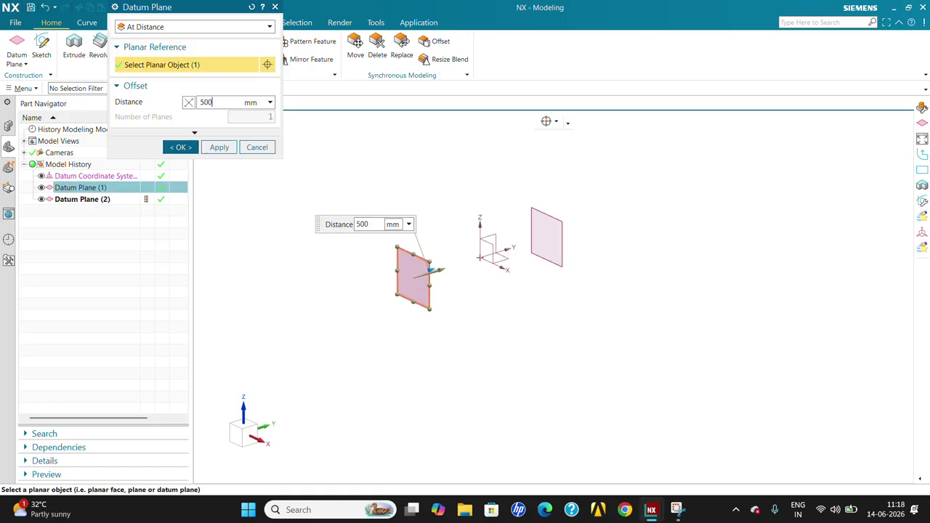
{"action": "type", "text": "500"}
{"action": "key", "text": "Return"}
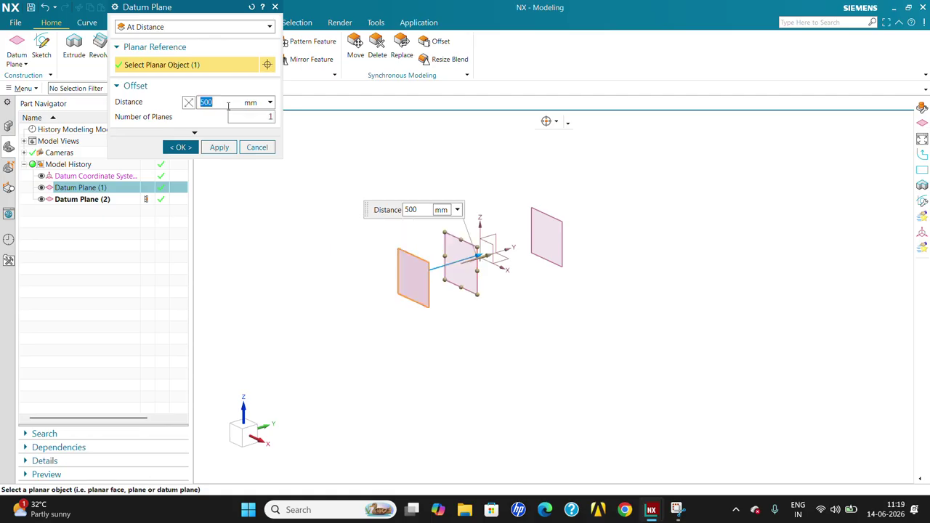
{"action": "left_click", "coordinate": [268, 149]}
- Define an At Angle datum plane from the XZ plane through the Z axis, rotating it first to 66° and finally to 82°
{"action": "left_click", "coordinate": [269, 27]}
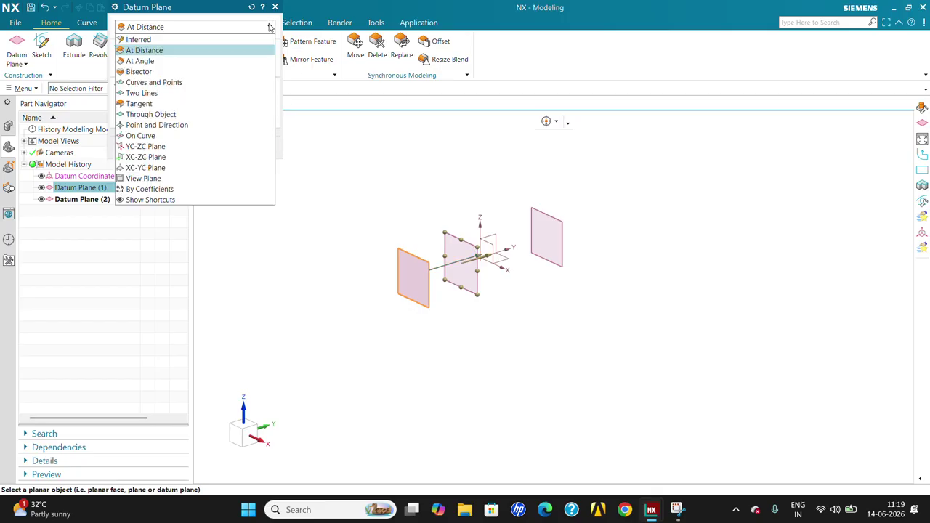
{"action": "left_click", "coordinate": [200, 61]}
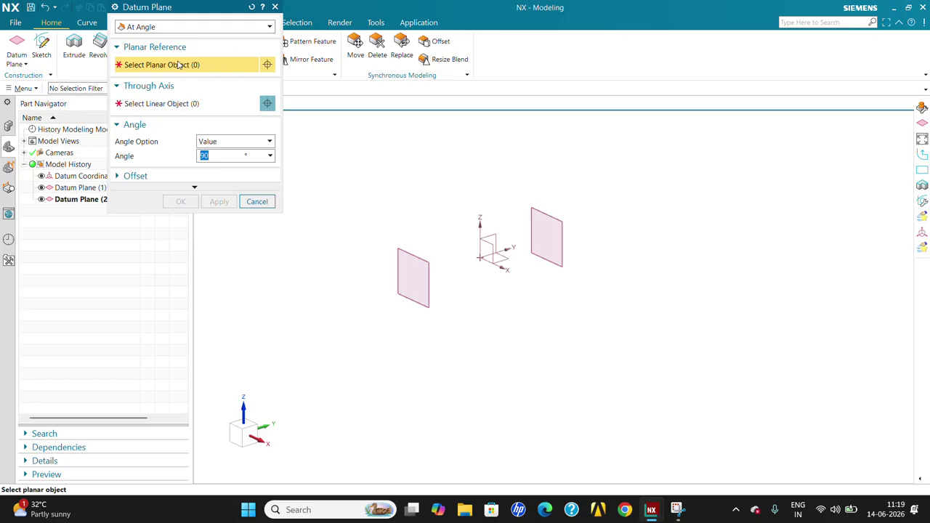
{"action": "left_click", "coordinate": [492, 254]}
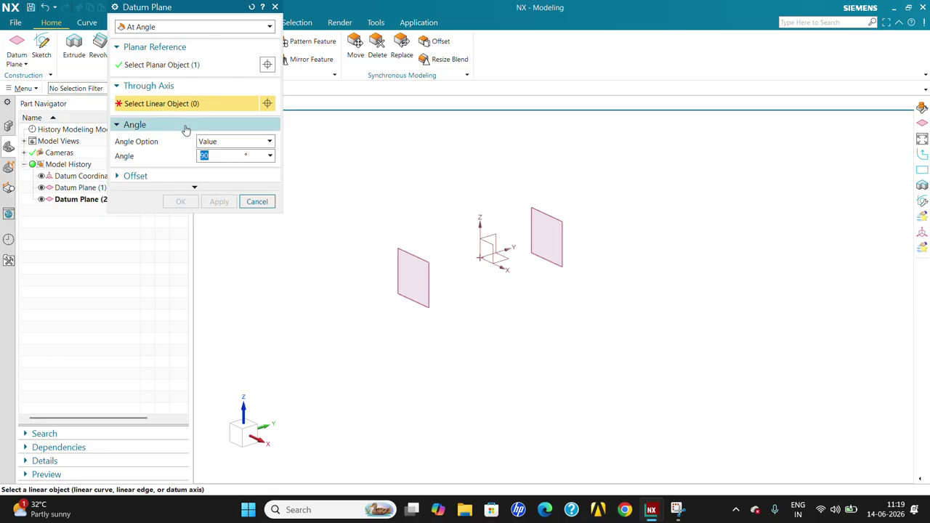
{"action": "left_click", "coordinate": [482, 222]}
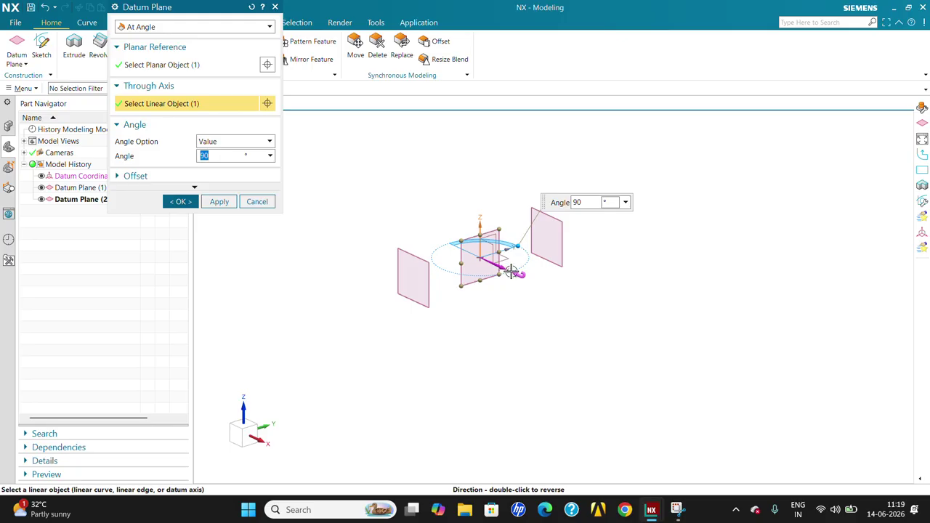
{"action": "scroll", "coordinate": [483, 246], "scroll_direction": "up", "scroll_amount": 5}
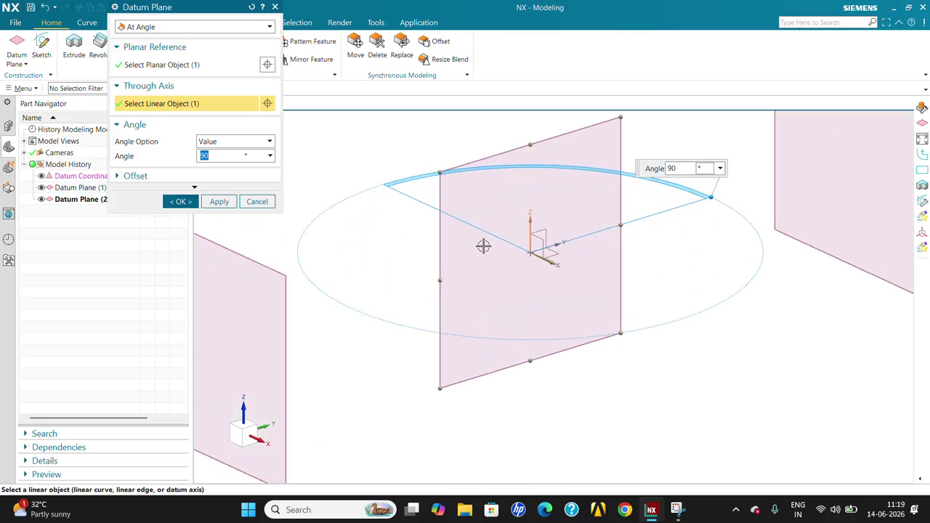
{"action": "scroll", "coordinate": [538, 273], "scroll_direction": "down", "scroll_amount": 2}
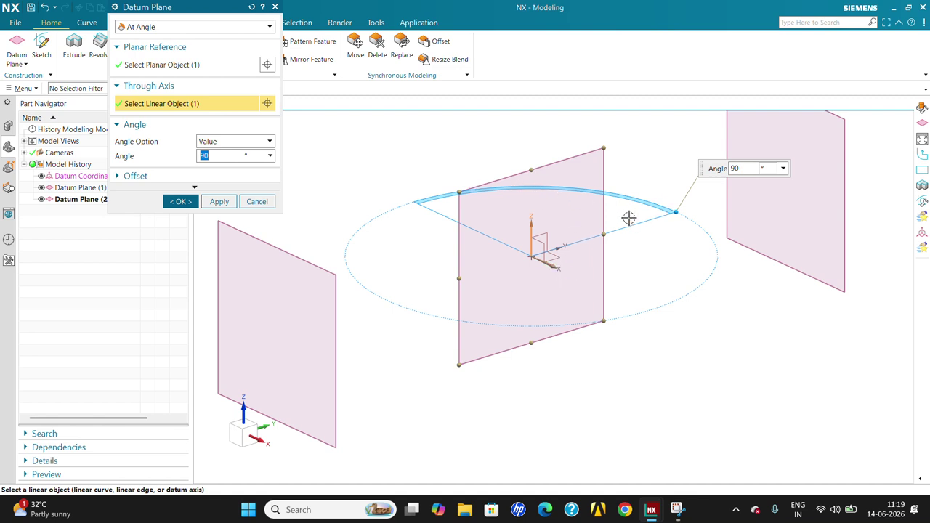
{"action": "left_click_drag", "start_coordinate": [678, 216], "coordinate": [616, 193]}
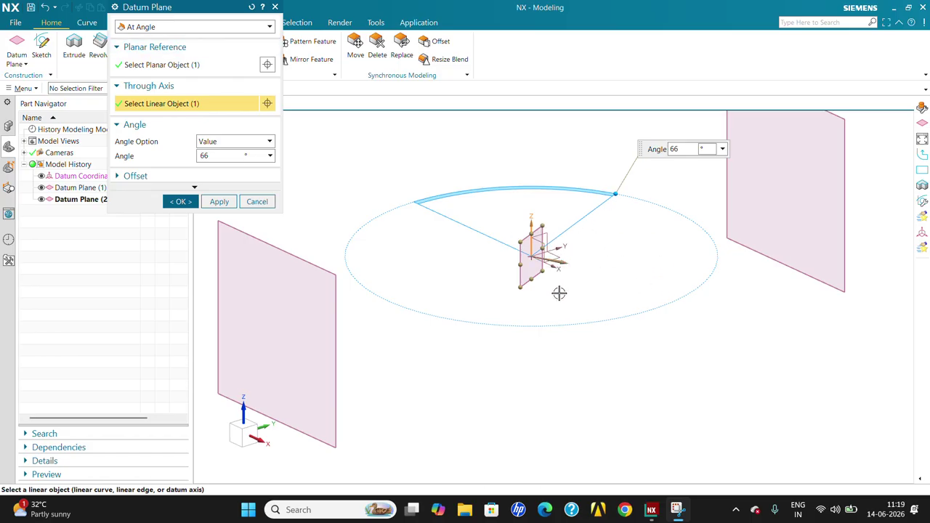
{"action": "left_click_drag", "start_coordinate": [617, 191], "coordinate": [658, 206]}
- Replace the angled plane's through axis with the X axis and finally with the Y axis
{"action": "left_click", "coordinate": [527, 238], "text": "shift"}
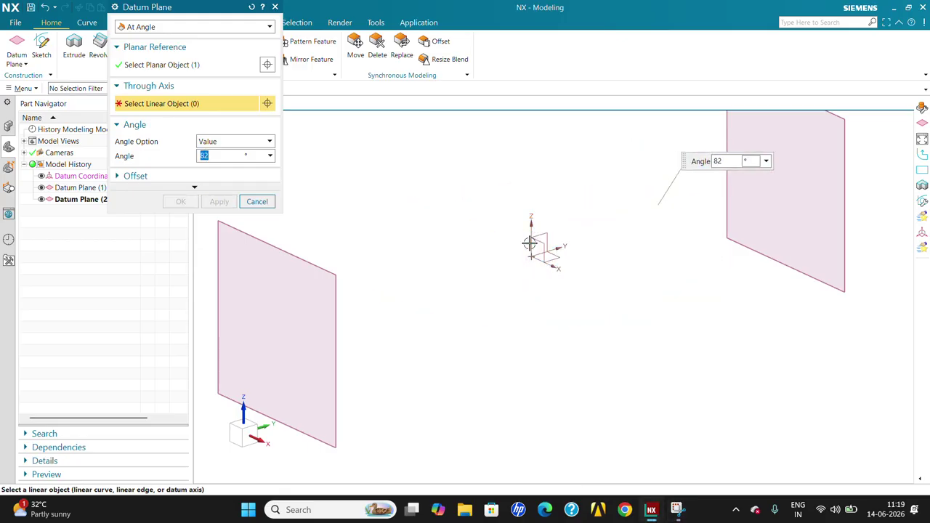
{"action": "left_click", "coordinate": [554, 270]}
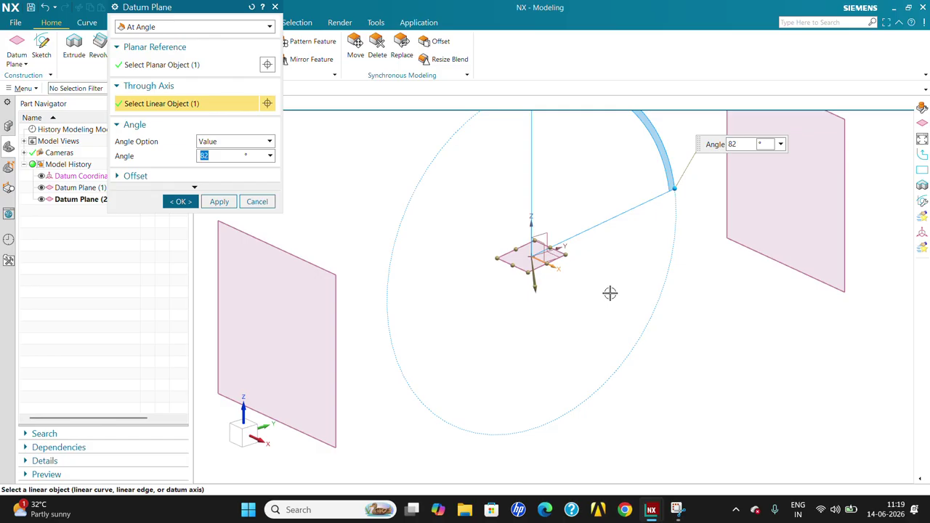
{"action": "left_click", "coordinate": [570, 261], "text": "shift"}
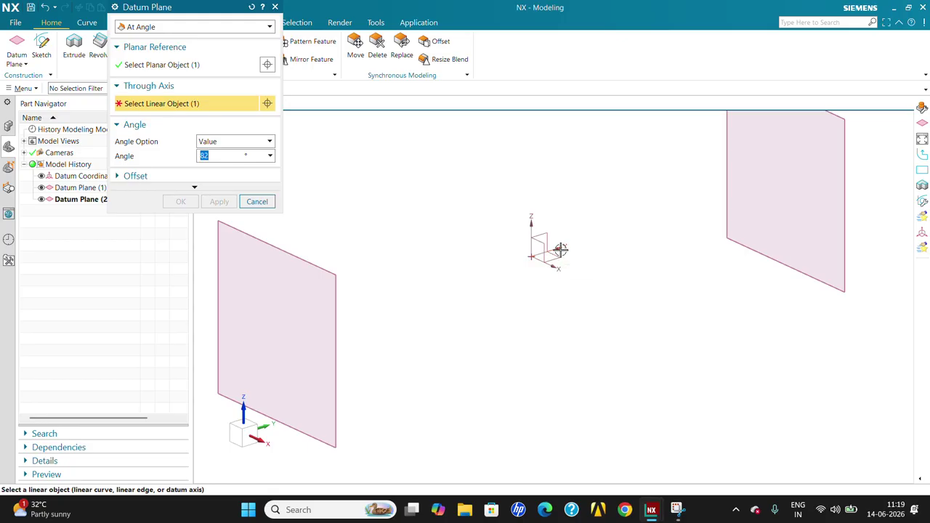
{"action": "left_click", "coordinate": [557, 251]}
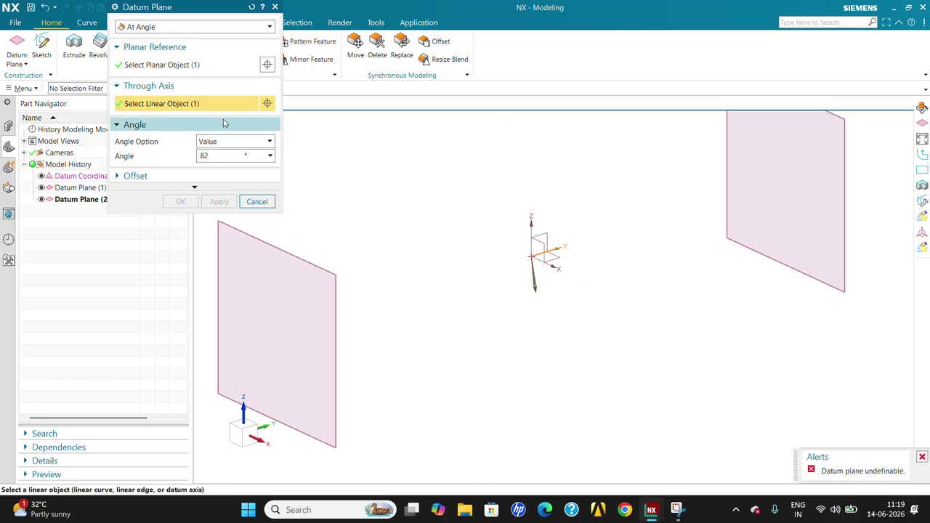
- Replace the angled plane's planar reference with the YZ plane of the datum coordinate system
{"action": "left_click", "coordinate": [210, 70]}
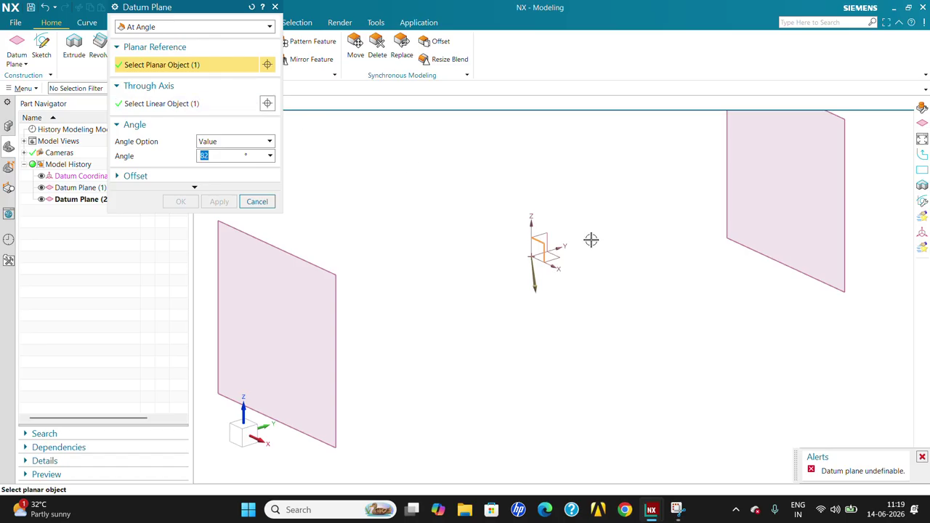
{"action": "left_click", "coordinate": [543, 247], "text": "shift"}
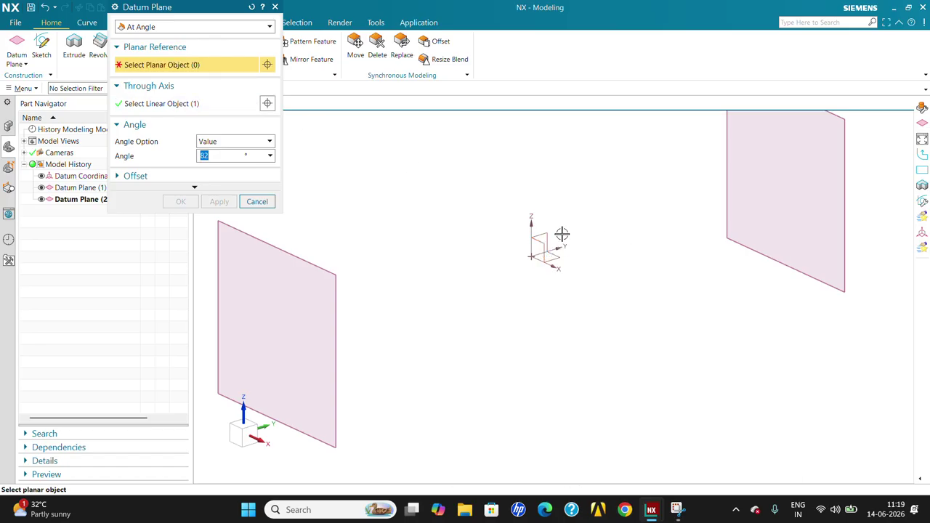
{"action": "left_click", "coordinate": [544, 234]}
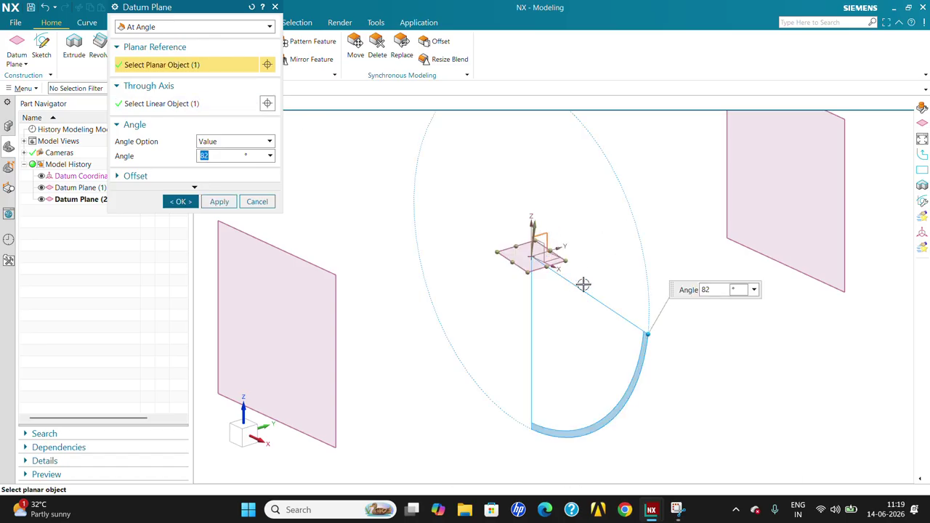
- Rotate the At Angle datum plane to 78°
{"action": "middle_click_drag", "start_coordinate": [587, 293], "coordinate": [674, 354]}
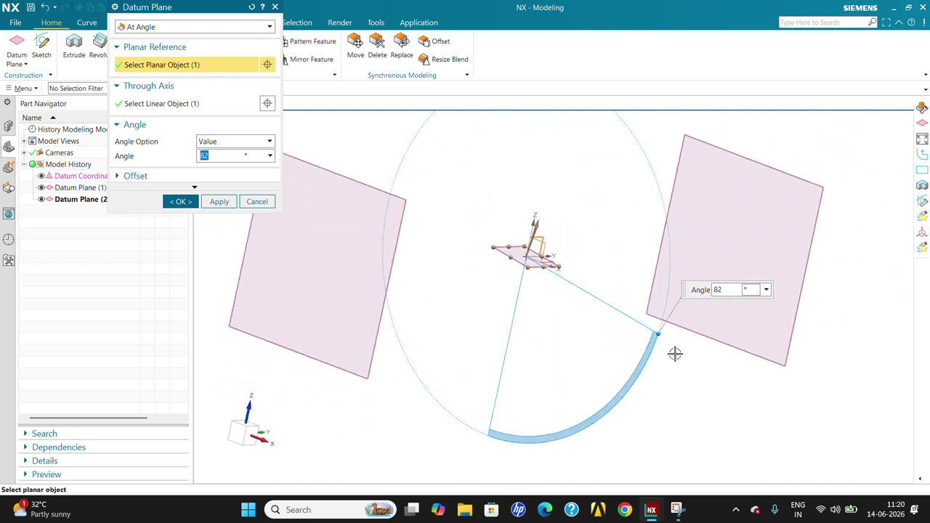
{"action": "mouse_move", "coordinate": [659, 346]}
{"action": "left_mouse_down"}
{"action": "mouse_move", "coordinate": [642, 291]}
{"action": "mouse_move", "coordinate": [626, 328]}
{"action": "mouse_move", "coordinate": [651, 343]}
{"action": "left_mouse_up"}
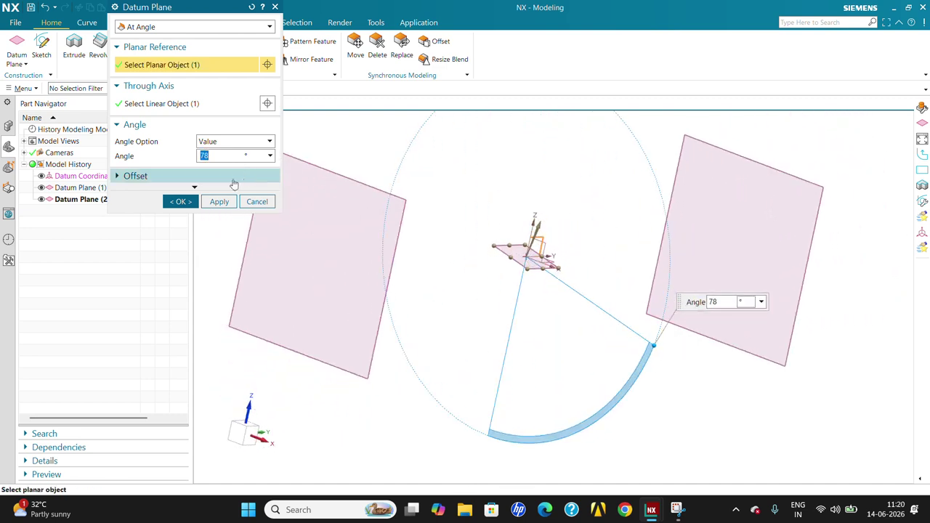
- Try a Bisector datum plane between two perpendicular planes of the datum coordinate system
{"action": "left_click", "coordinate": [196, 27]}
{"action": "left_click", "coordinate": [197, 29]}
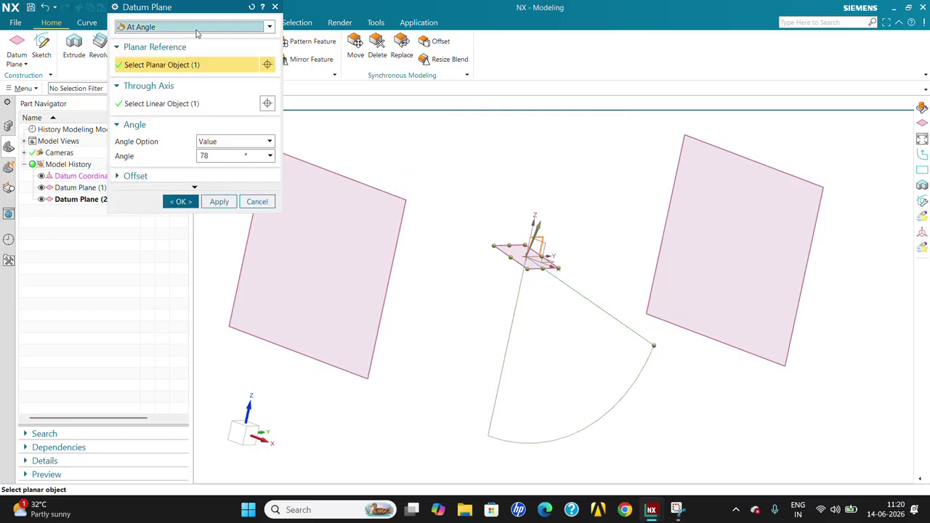
{"action": "left_click", "coordinate": [196, 33]}
{"action": "left_click", "coordinate": [175, 69]}
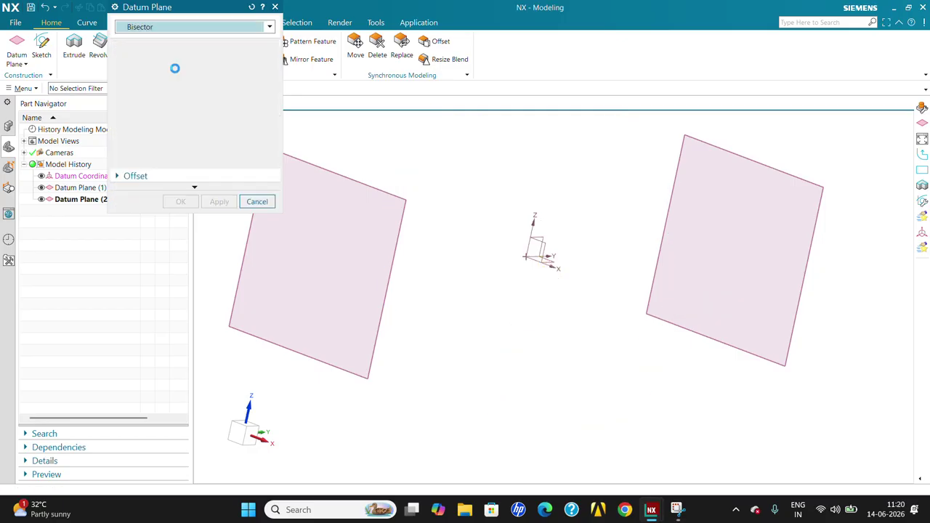
{"action": "middle_click_drag", "start_coordinate": [561, 267], "coordinate": [487, 302]}
{"action": "scroll", "coordinate": [597, 288], "scroll_direction": "up", "scroll_amount": 3}
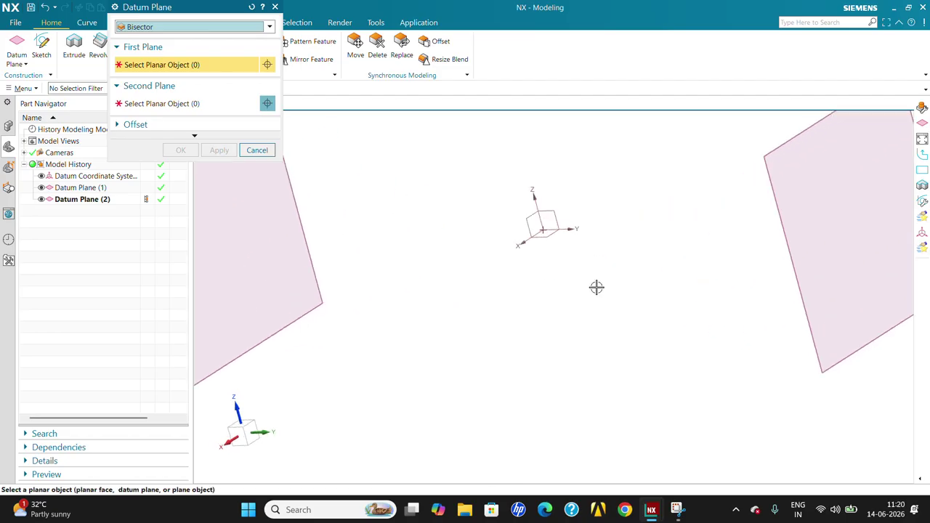
{"action": "scroll", "coordinate": [598, 287], "scroll_direction": "down", "scroll_amount": 1}
{"action": "left_click", "coordinate": [555, 249]}
{"action": "left_click", "coordinate": [573, 224]}
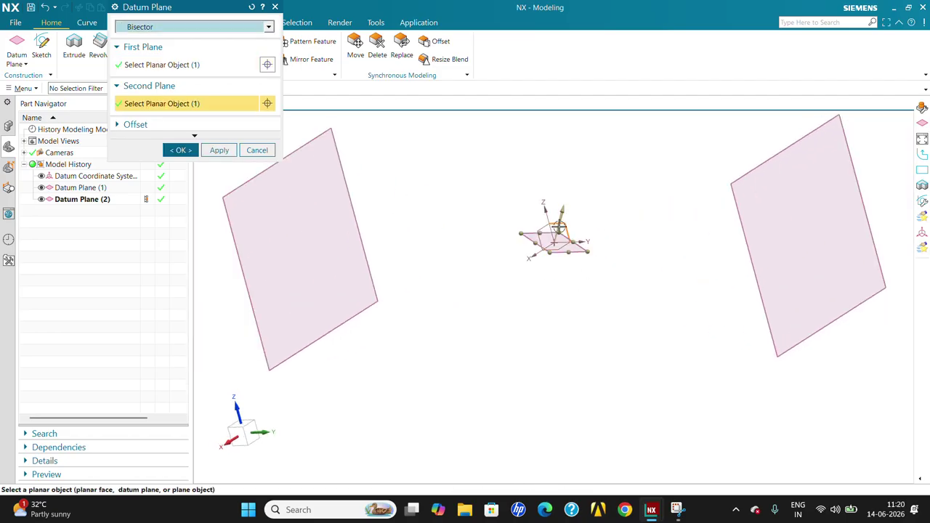
{"action": "middle_click_drag", "start_coordinate": [584, 286], "coordinate": [589, 266]}
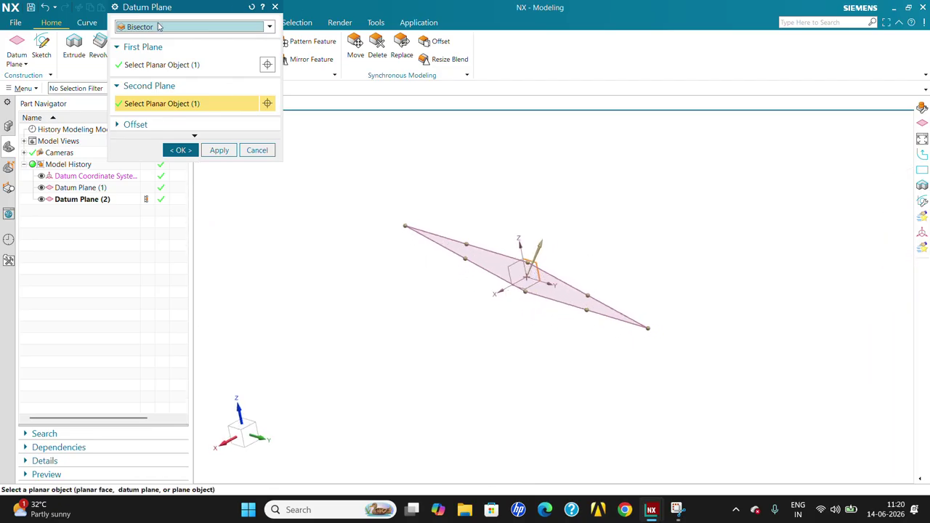
{"action": "middle_click_drag", "start_coordinate": [707, 316], "coordinate": [676, 298]}
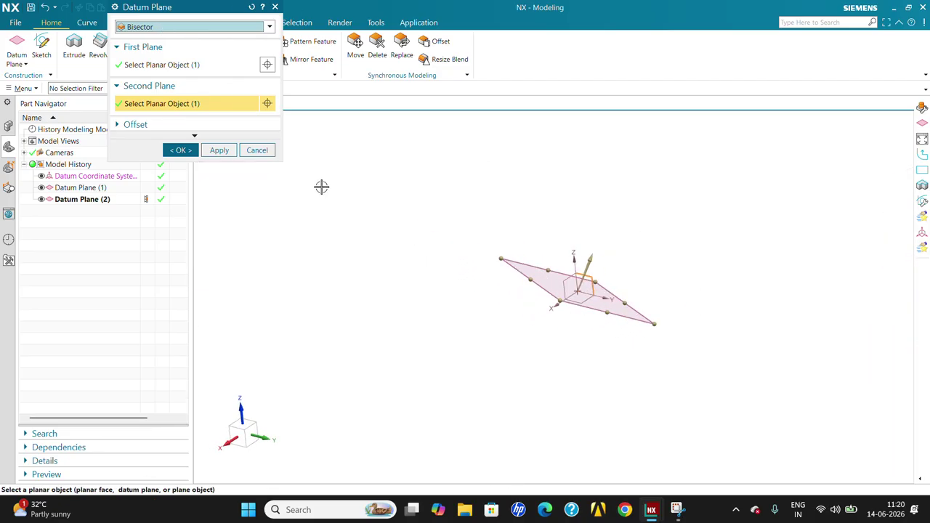
{"action": "left_click", "coordinate": [258, 152]}
- Sketch a rectangle around the origin on the XY plane and extrude it 300 mm into a solid block
{"action": "scroll", "coordinate": [584, 264], "scroll_direction": "down", "scroll_amount": 3}
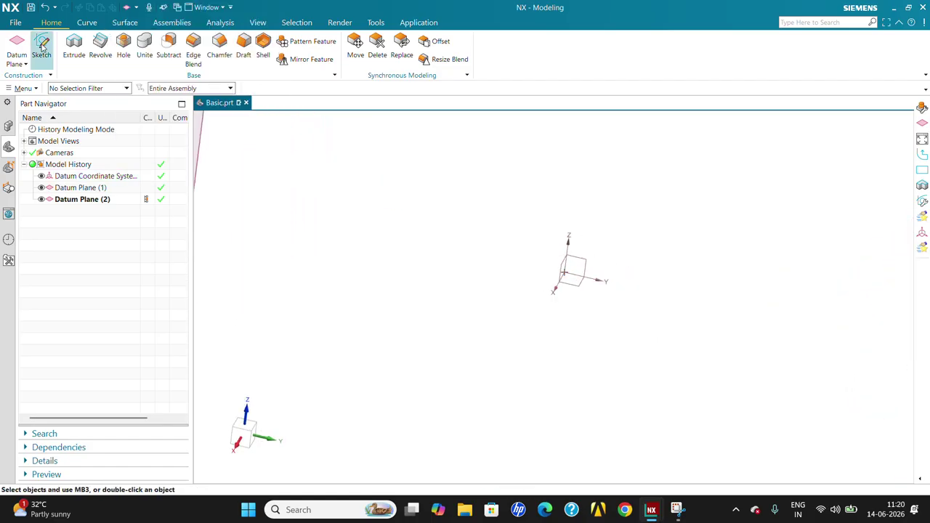
{"action": "left_click", "coordinate": [76, 50]}
{"action": "left_click", "coordinate": [582, 287]}
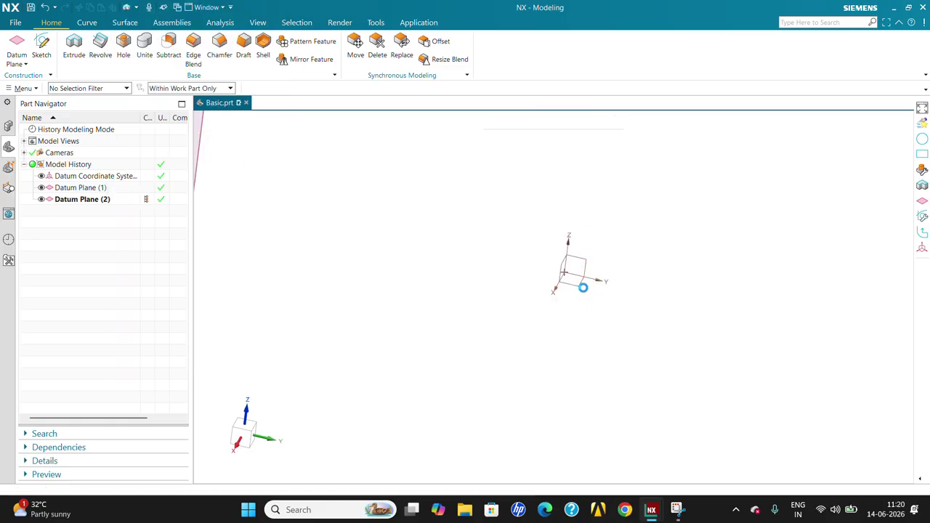
{"action": "left_click", "coordinate": [71, 45]}
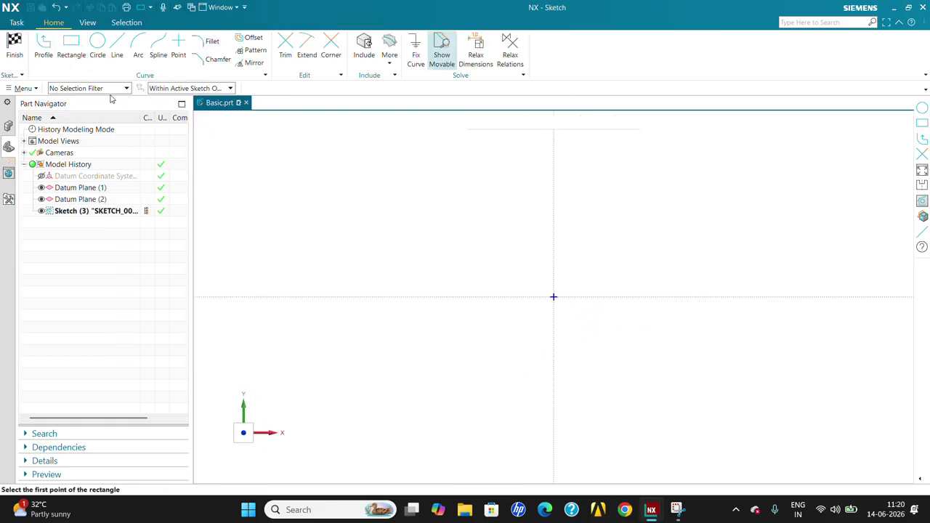
{"action": "left_click", "coordinate": [458, 218]}
{"action": "left_click", "coordinate": [657, 390]}
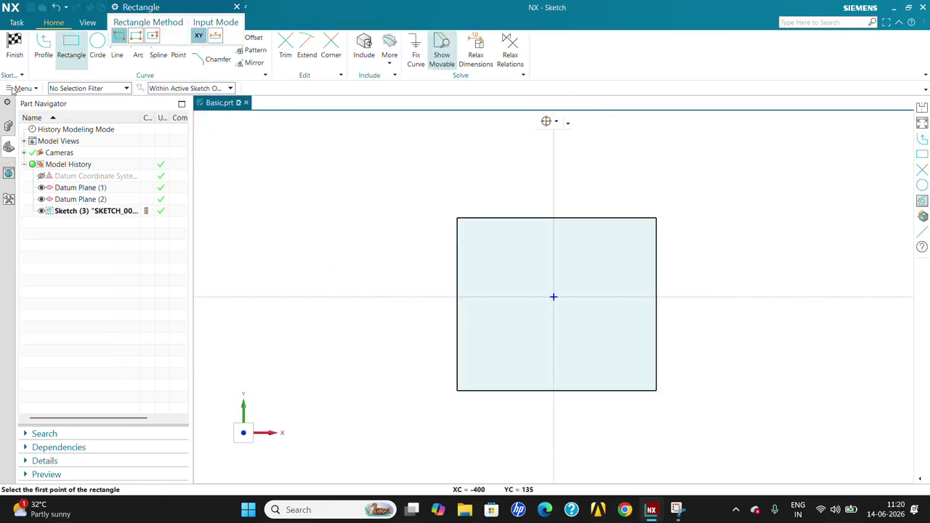
{"action": "left_click", "coordinate": [15, 45]}
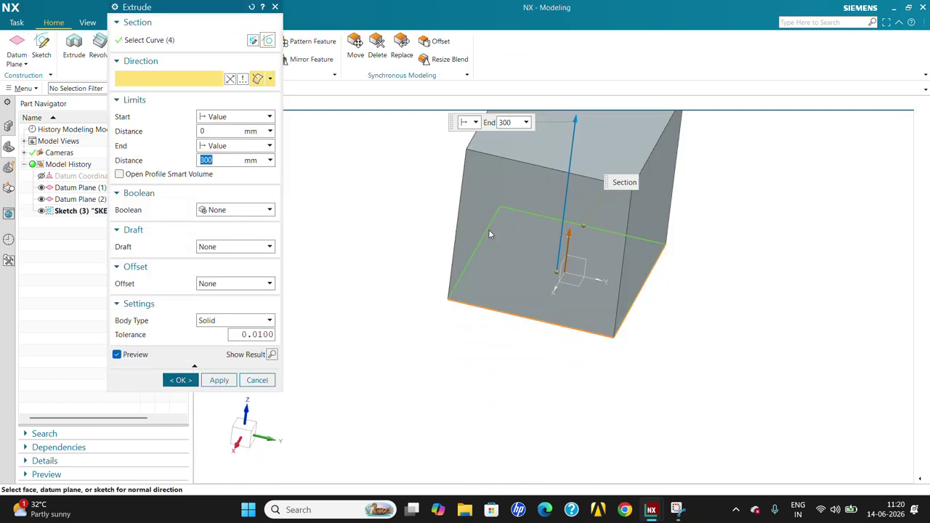
{"action": "left_click", "coordinate": [177, 381]}
{"action": "scroll", "coordinate": [464, 359], "scroll_direction": "down", "scroll_amount": 4}
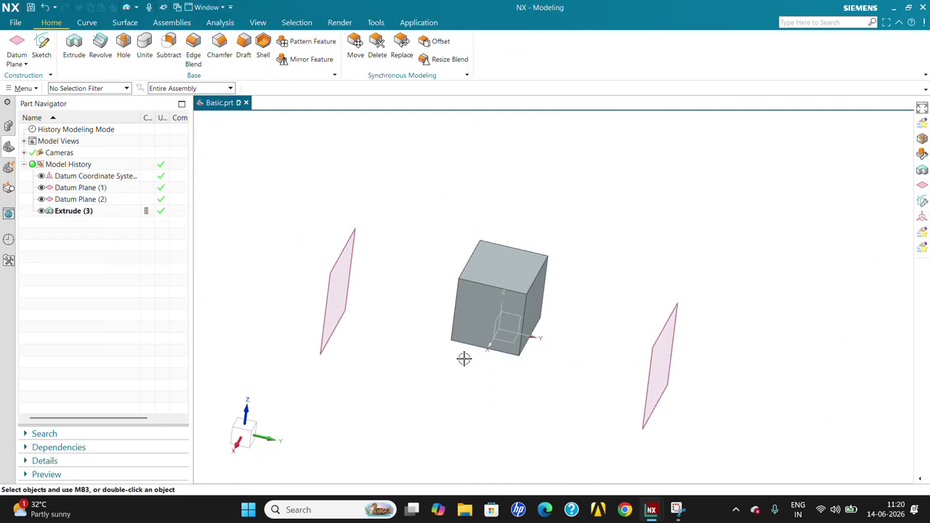
- Try a Bisector datum plane midway between the block's two opposite side faces along the Y axis
{"action": "middle_click_drag", "start_coordinate": [465, 359], "coordinate": [494, 327]}
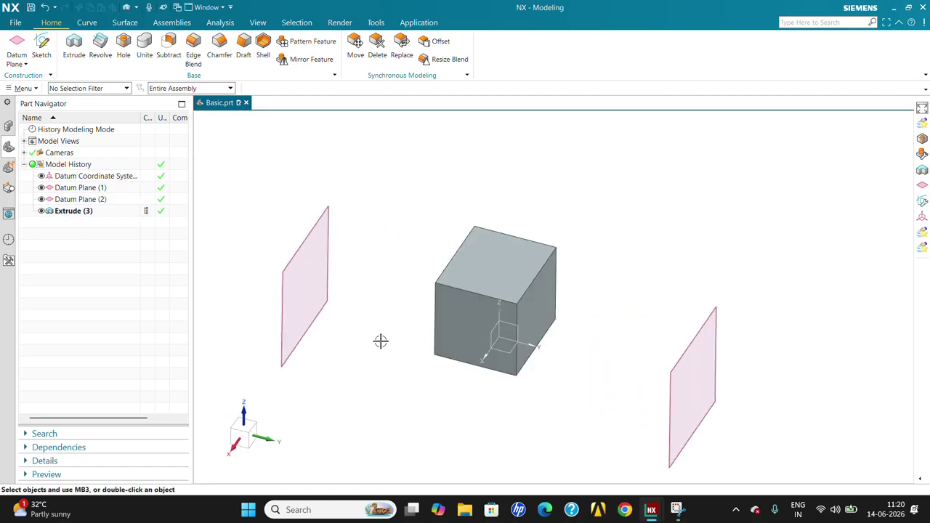
{"action": "left_click", "coordinate": [18, 62]}
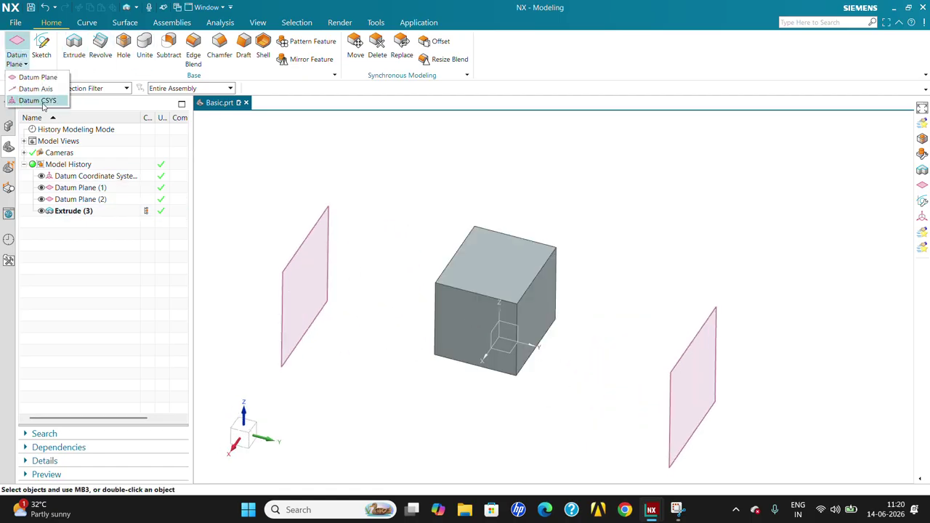
{"action": "left_click", "coordinate": [38, 79]}
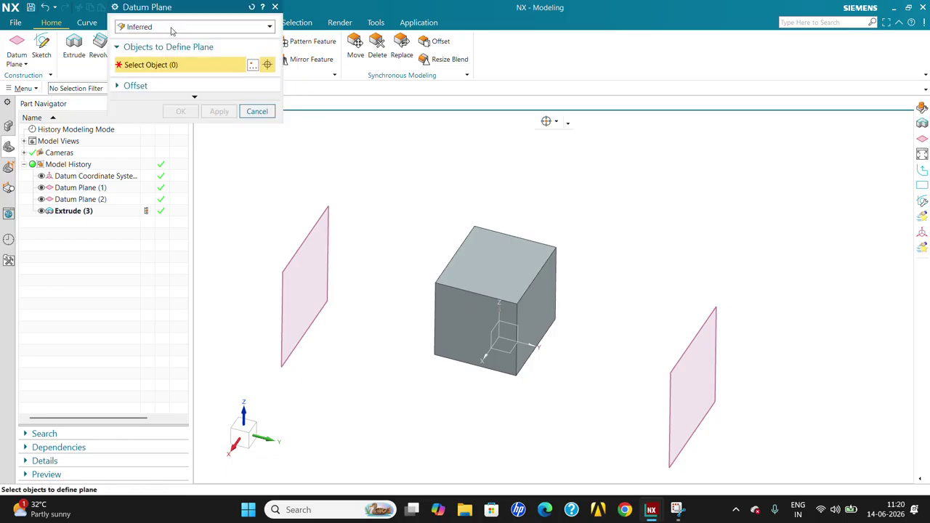
{"action": "left_click", "coordinate": [165, 27]}
{"action": "left_click", "coordinate": [155, 72]}
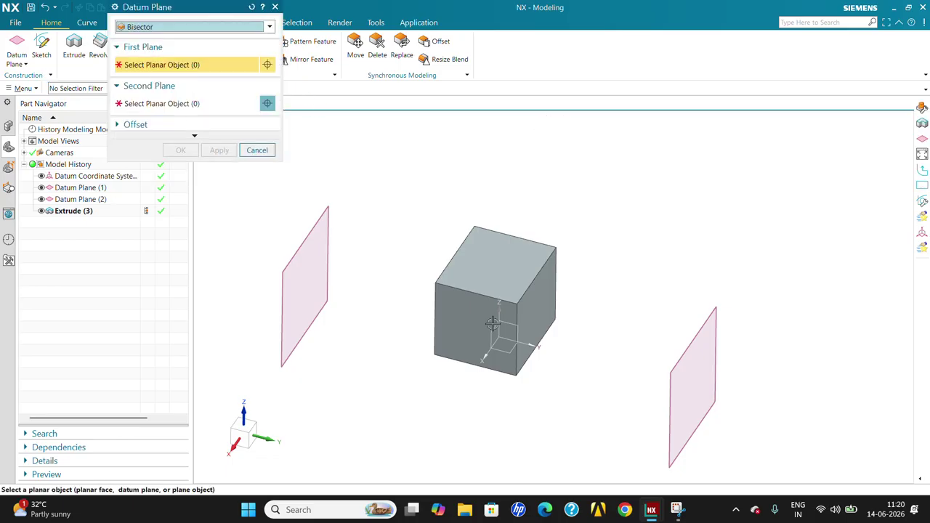
{"action": "left_click", "coordinate": [544, 293]}
{"action": "middle_click_drag", "start_coordinate": [376, 306], "coordinate": [437, 322]}
{"action": "left_click", "coordinate": [487, 297]}
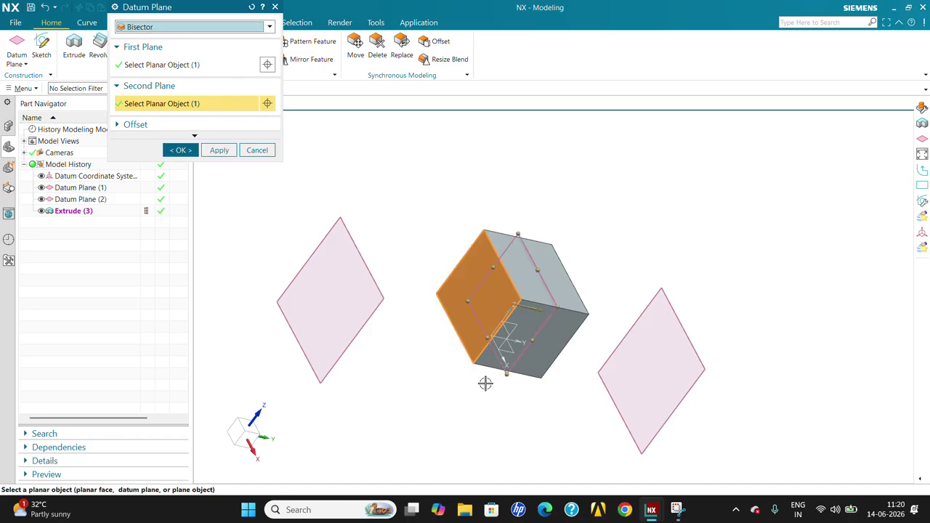
{"action": "middle_click_drag", "start_coordinate": [486, 382], "coordinate": [431, 361]}
{"action": "scroll", "coordinate": [465, 298], "scroll_direction": "up", "scroll_amount": 3}
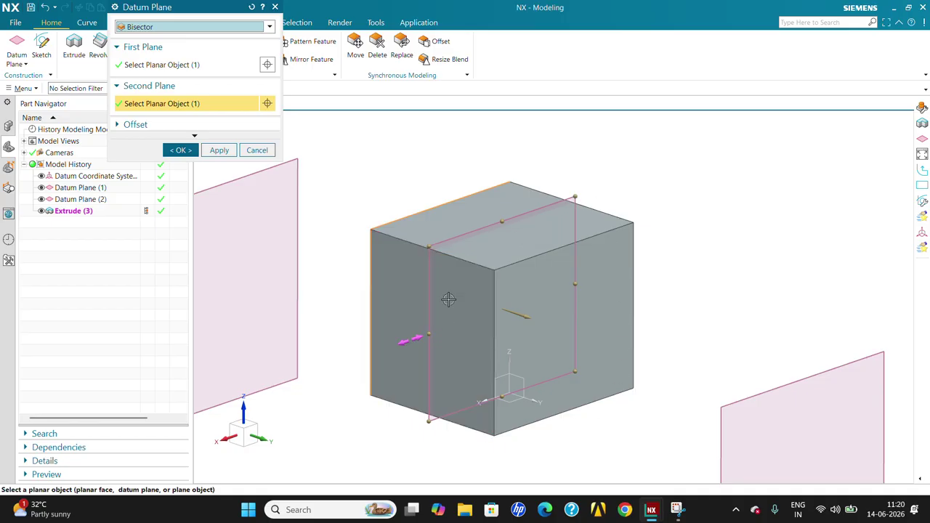
{"action": "middle_click_drag", "start_coordinate": [549, 207], "coordinate": [570, 268]}
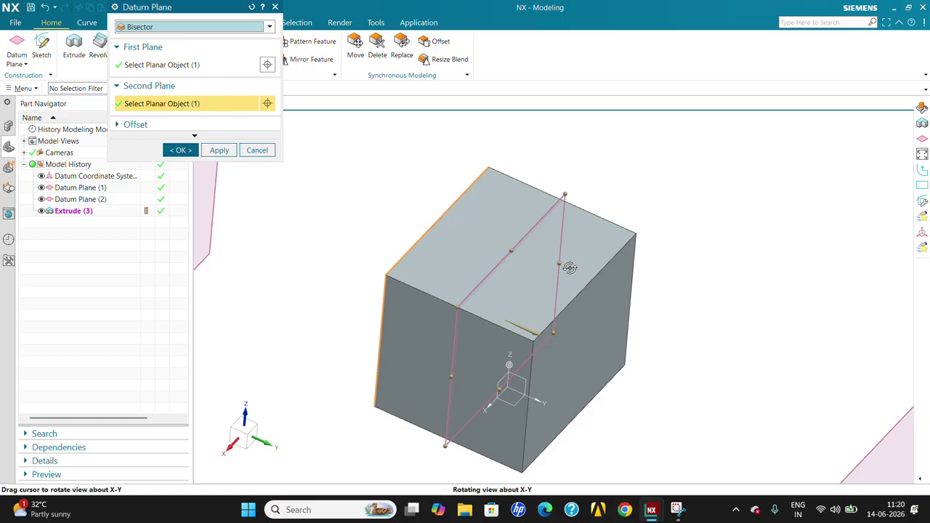
{"action": "left_click", "coordinate": [258, 150]}
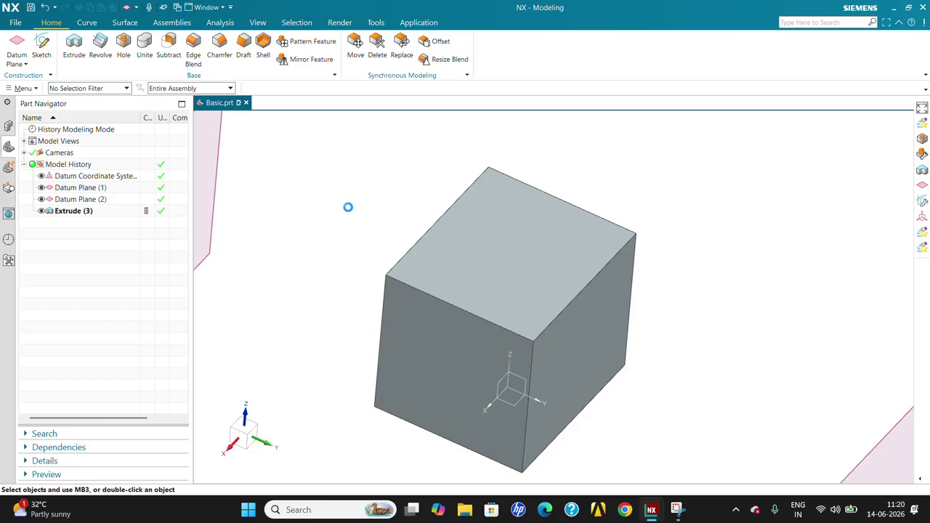
{"action": "left_click", "coordinate": [26, 64]}
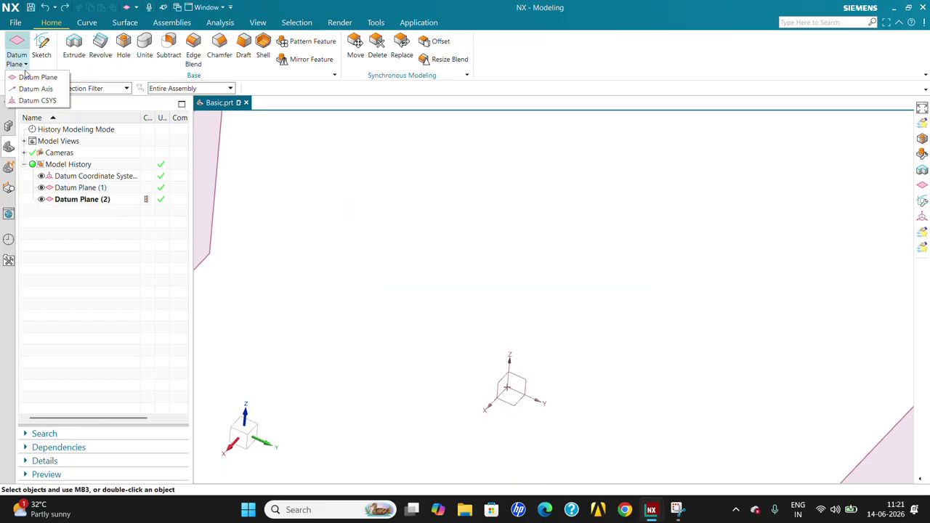
{"action": "left_click", "coordinate": [29, 78]}
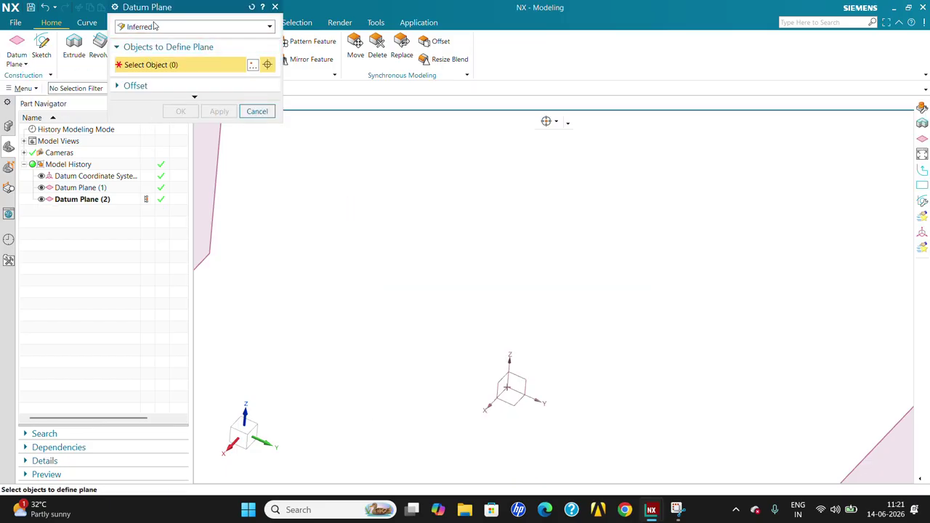
{"action": "left_click", "coordinate": [154, 27]}
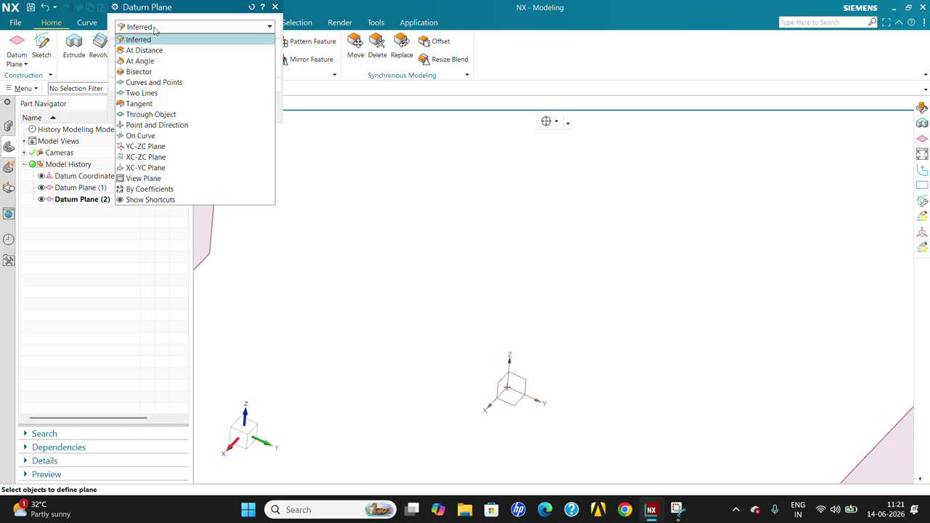
{"action": "left_click", "coordinate": [169, 84]}
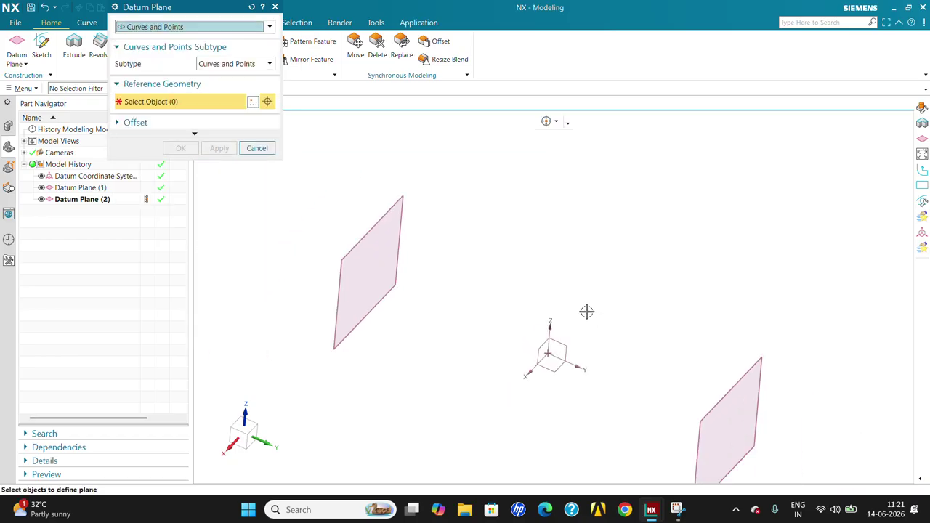
{"action": "left_click", "coordinate": [256, 148]}
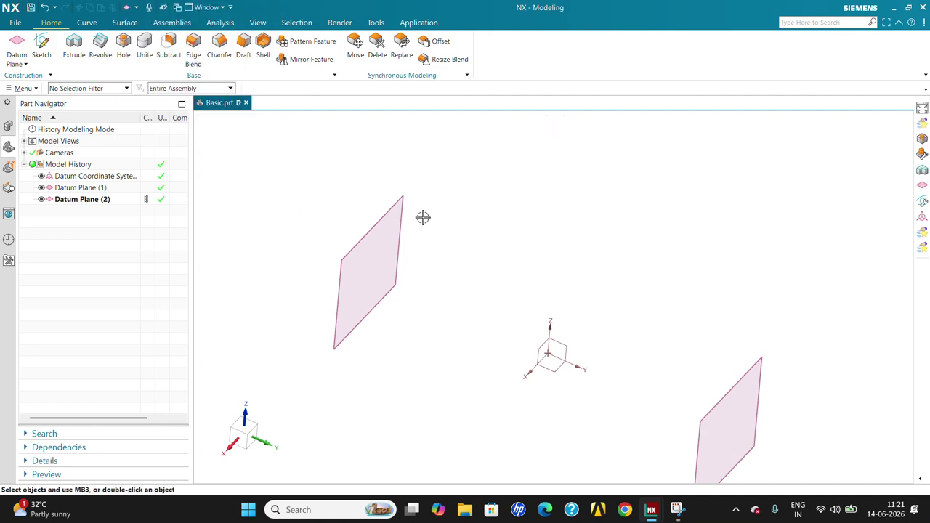
- Create a sketch on the XY plane with a slanted line from the origin into the positive X-Y quadrant, and finish the sketch
{"action": "left_click", "coordinate": [41, 43]}
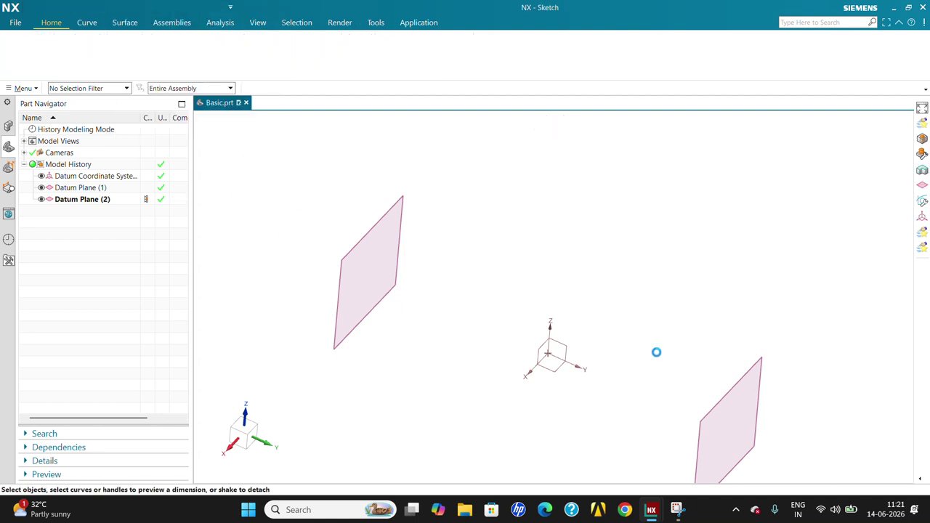
{"action": "left_click", "coordinate": [554, 365]}
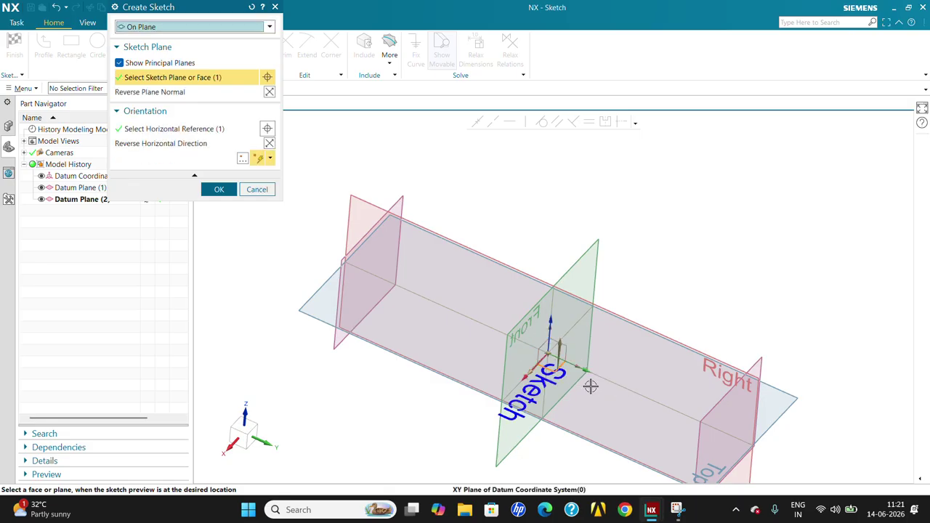
{"action": "left_click", "coordinate": [218, 190]}
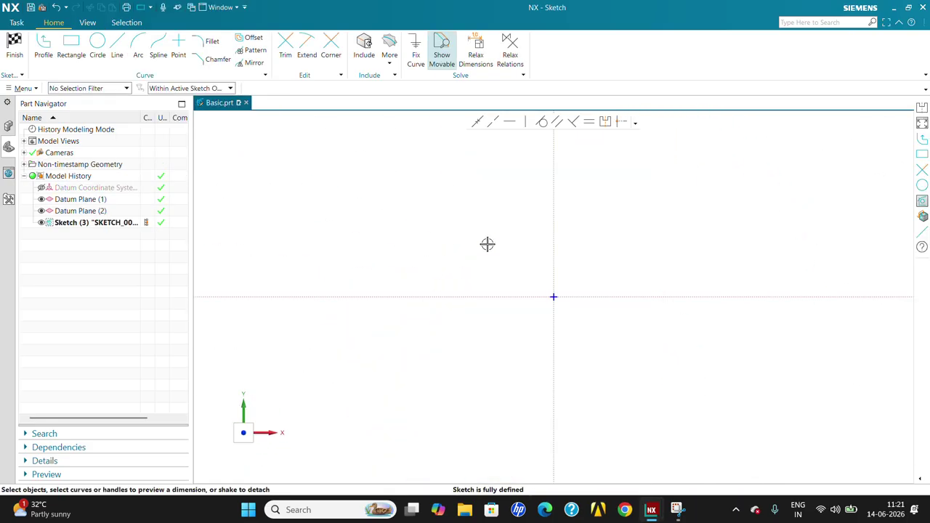
{"action": "left_click", "coordinate": [554, 296]}
{"action": "left_click", "coordinate": [781, 138]}
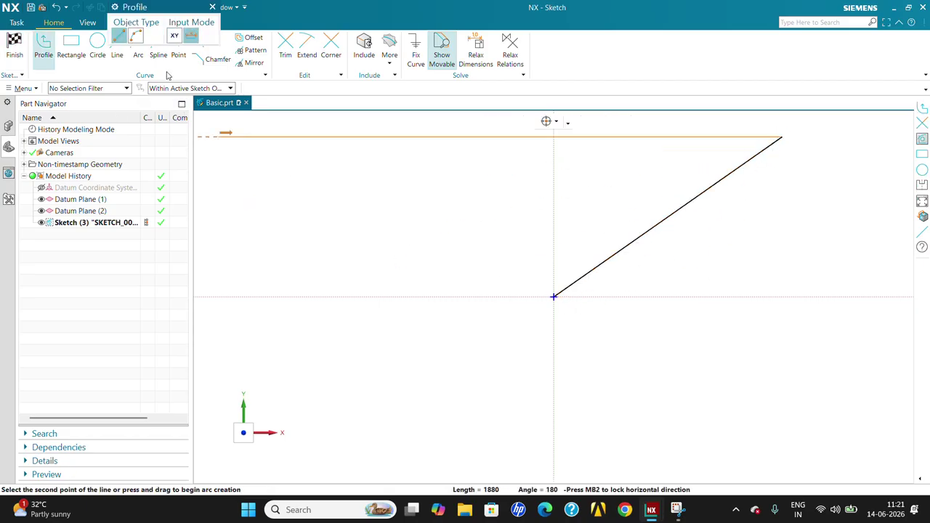
{"action": "left_click", "coordinate": [17, 55]}
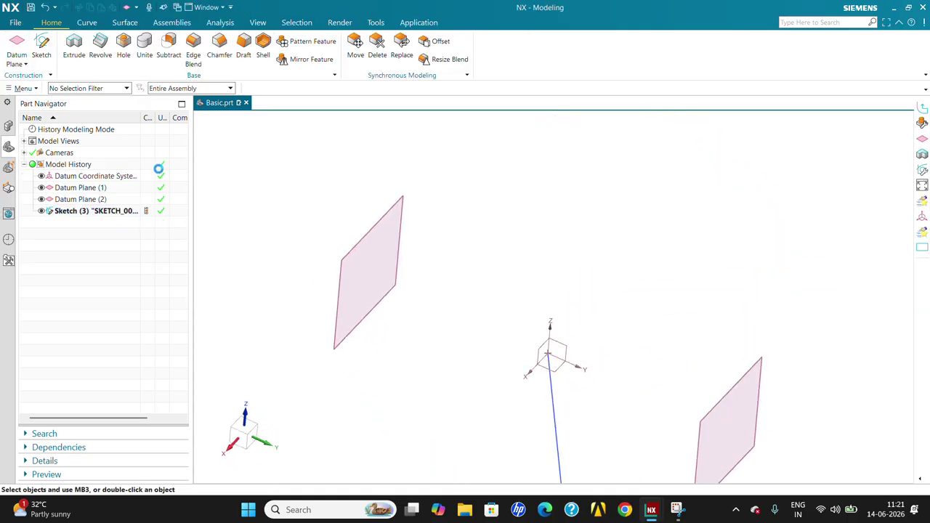
- Try a Curves and Points datum plane through the slanted line's far end point and its midpoint
{"action": "left_click", "coordinate": [17, 43]}
{"action": "scroll", "coordinate": [423, 193], "scroll_direction": "down", "scroll_amount": 3}
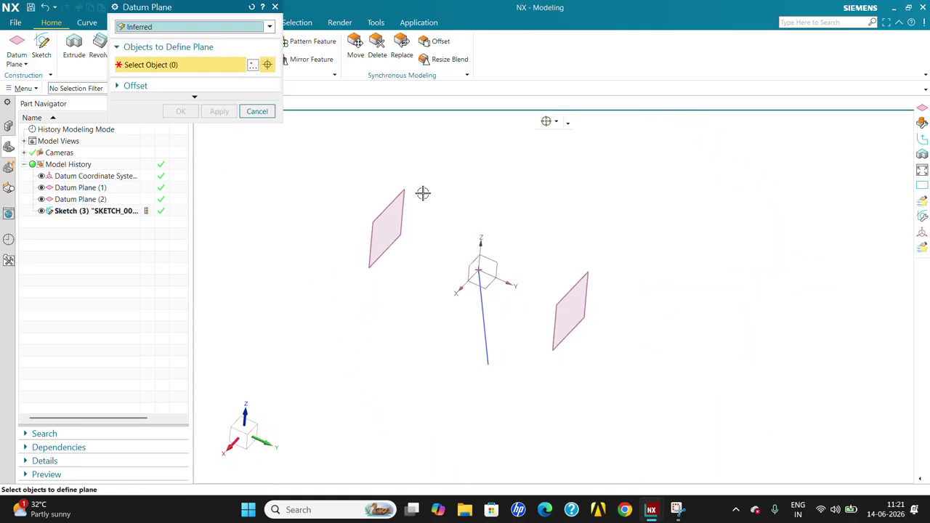
{"action": "left_click", "coordinate": [183, 28]}
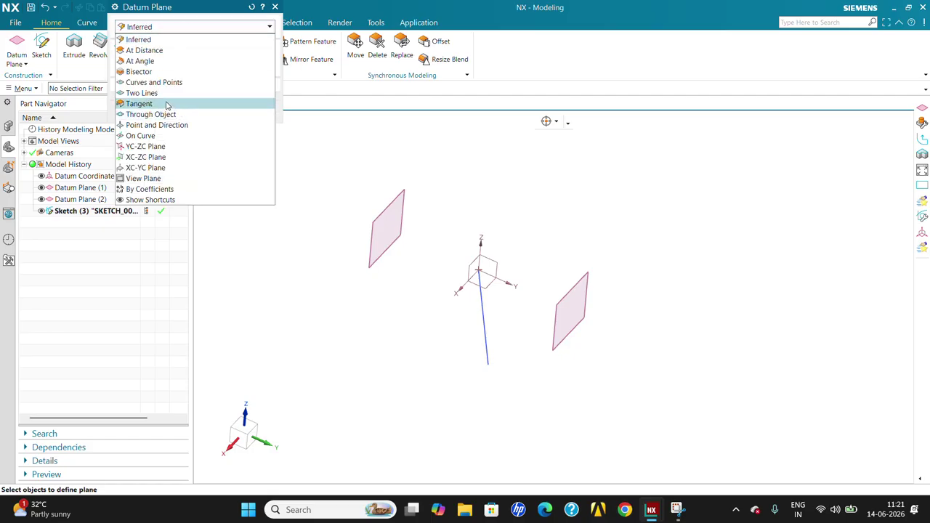
{"action": "left_click", "coordinate": [154, 82]}
{"action": "scroll", "coordinate": [522, 312], "scroll_direction": "down", "scroll_amount": 2}
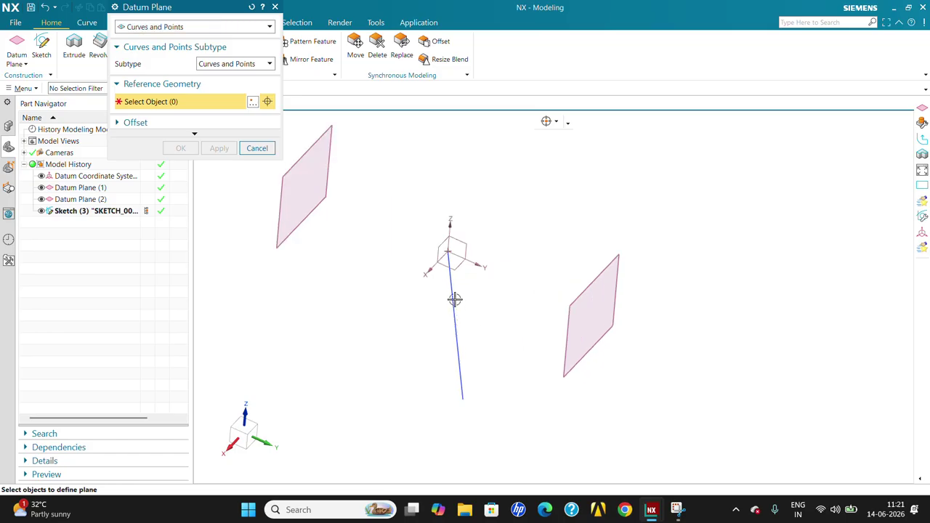
{"action": "left_click", "coordinate": [207, 70]}
{"action": "left_click", "coordinate": [212, 75]}
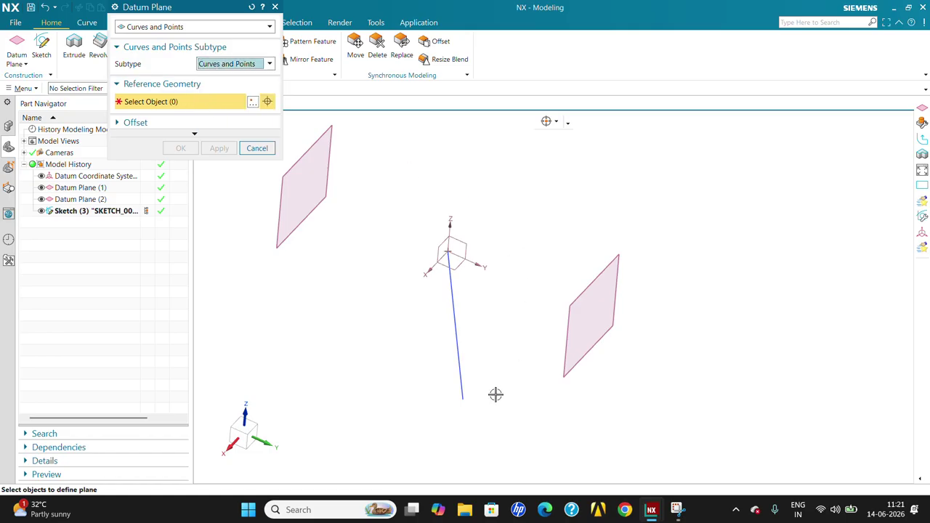
{"action": "left_click", "coordinate": [463, 397]}
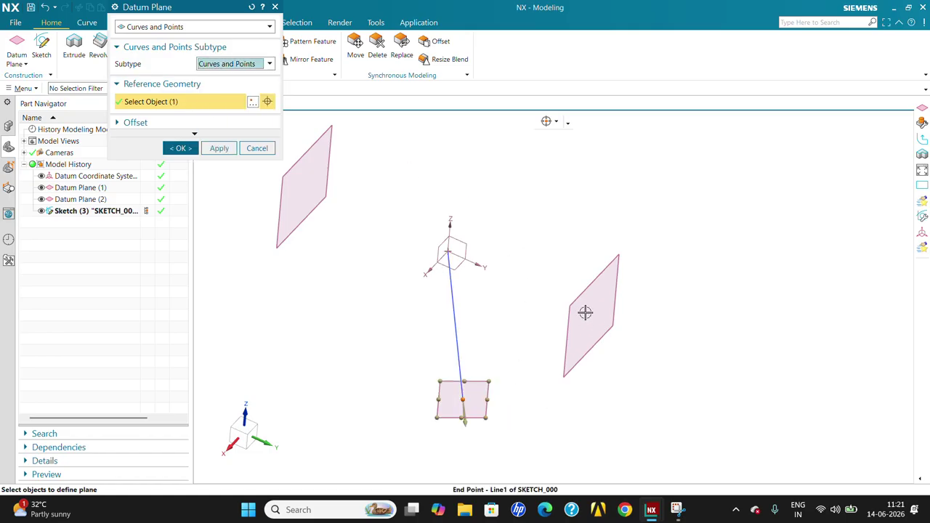
{"action": "left_click", "coordinate": [459, 327]}
{"action": "middle_click_drag", "start_coordinate": [517, 329], "coordinate": [509, 349]}
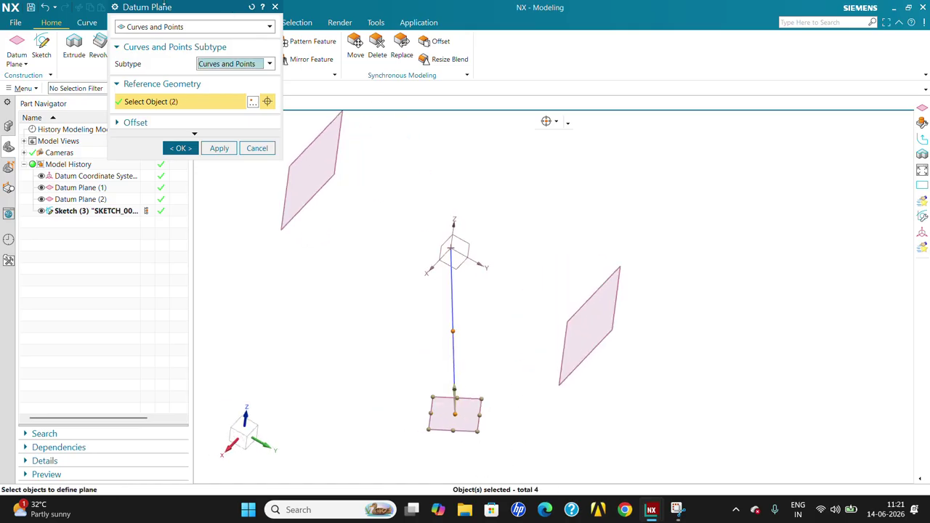
- Deselect the line's end point so that only the midpoint defines the datum plane
{"action": "left_click", "coordinate": [452, 414], "text": "shift"}
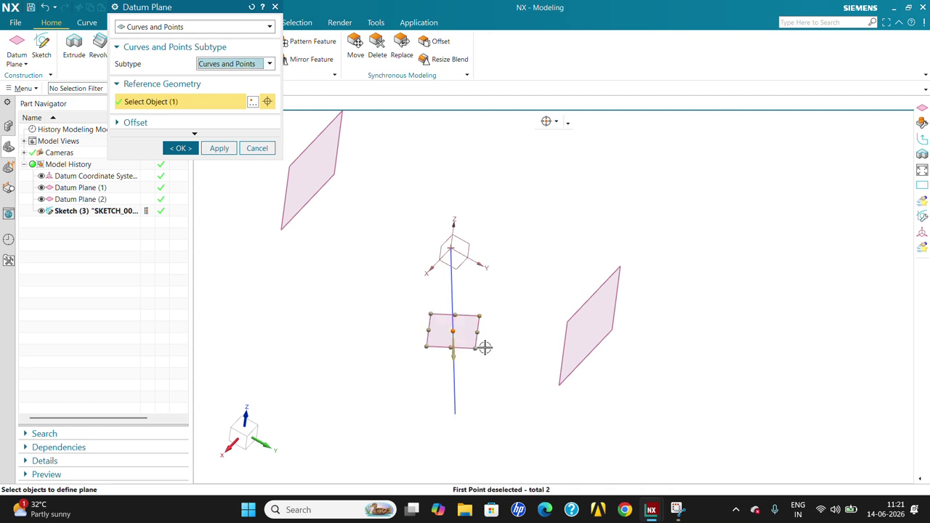
{"action": "middle_click_drag", "start_coordinate": [485, 348], "coordinate": [456, 340]}
{"action": "scroll", "coordinate": [436, 348], "scroll_direction": "up", "scroll_amount": 4}
{"action": "middle_click_drag", "start_coordinate": [486, 377], "coordinate": [455, 375]}
- Try the One Point subtype with the slanted line's far end point as the reference
{"action": "left_click", "coordinate": [235, 64]}
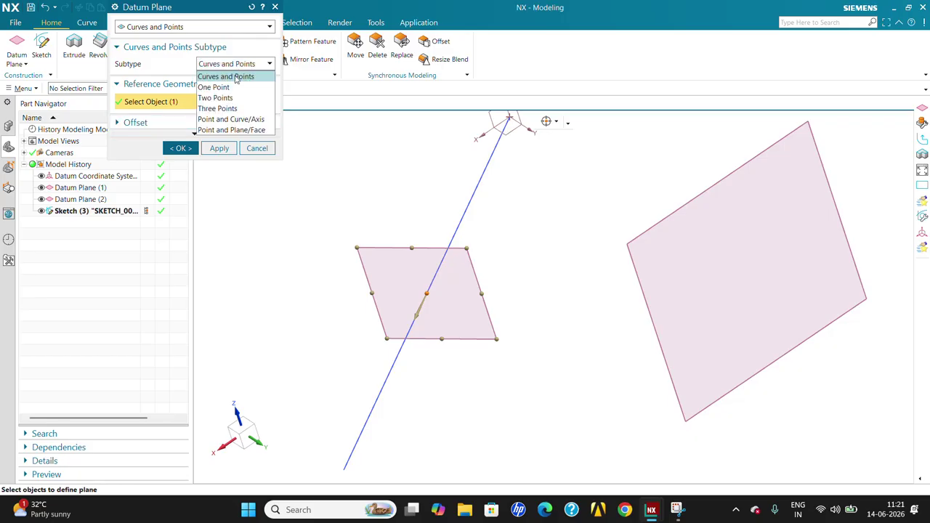
{"action": "left_click", "coordinate": [232, 88]}
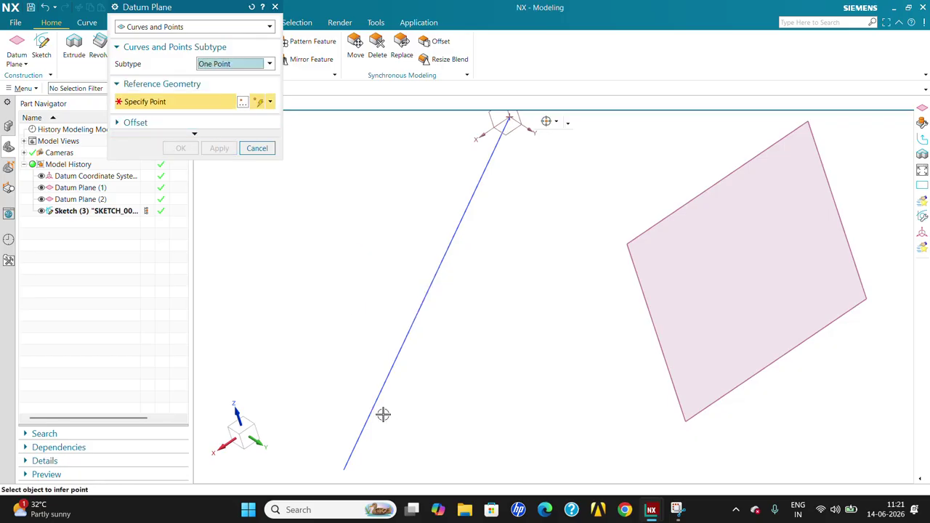
{"action": "left_click", "coordinate": [344, 470]}
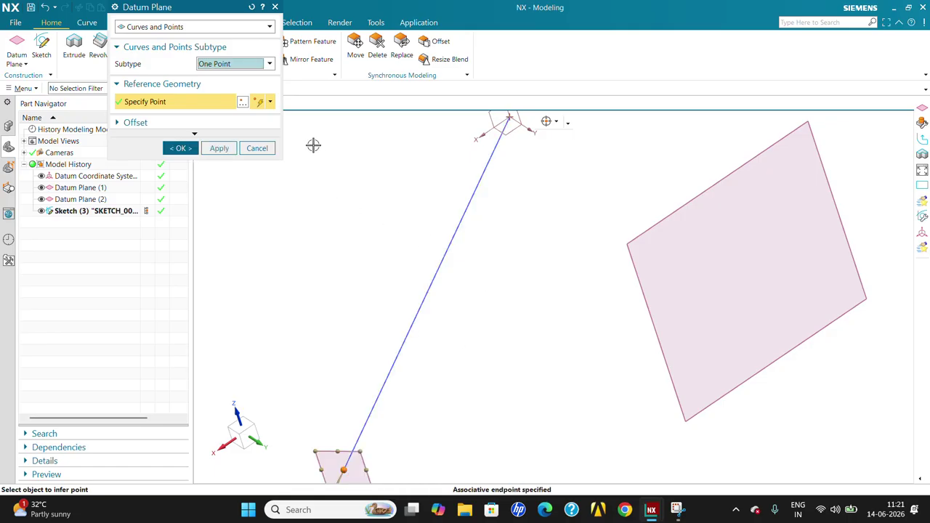
- Try the Two Points subtype using the slanted line's far end point and midpoint
{"action": "left_click", "coordinate": [255, 64]}
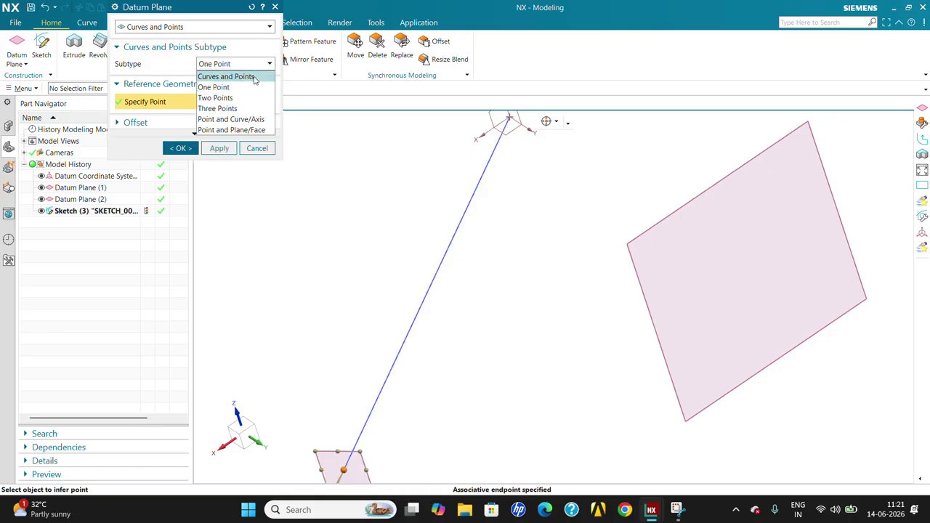
{"action": "left_click", "coordinate": [256, 95]}
{"action": "scroll", "coordinate": [418, 352], "scroll_direction": "down", "scroll_amount": 1}
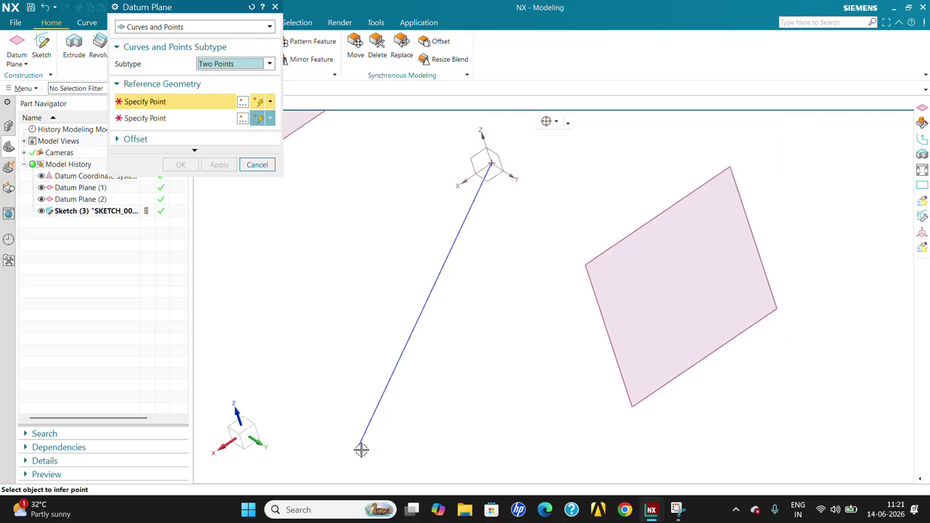
{"action": "left_click", "coordinate": [361, 445]}
{"action": "left_click", "coordinate": [426, 305]}
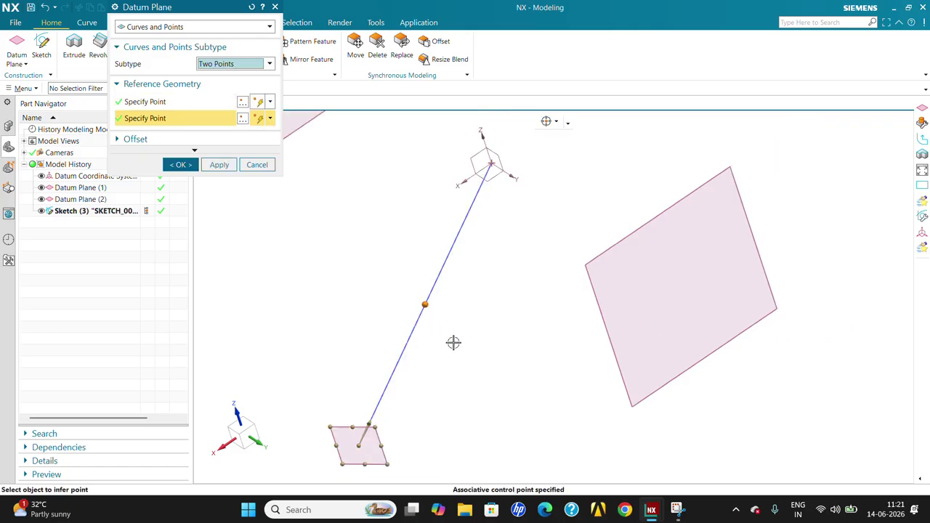
{"action": "scroll", "coordinate": [418, 261], "scroll_direction": "down", "scroll_amount": 1}
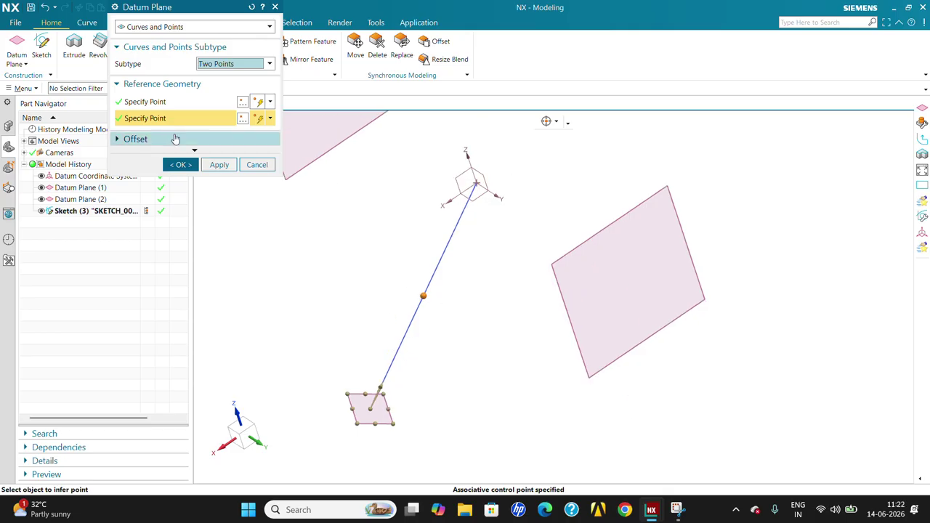
- Redefine the plane's second point as Between Two Points, at 50% between the line's far end point and midpoint
{"action": "left_click", "coordinate": [176, 107]}
{"action": "left_click", "coordinate": [183, 121]}
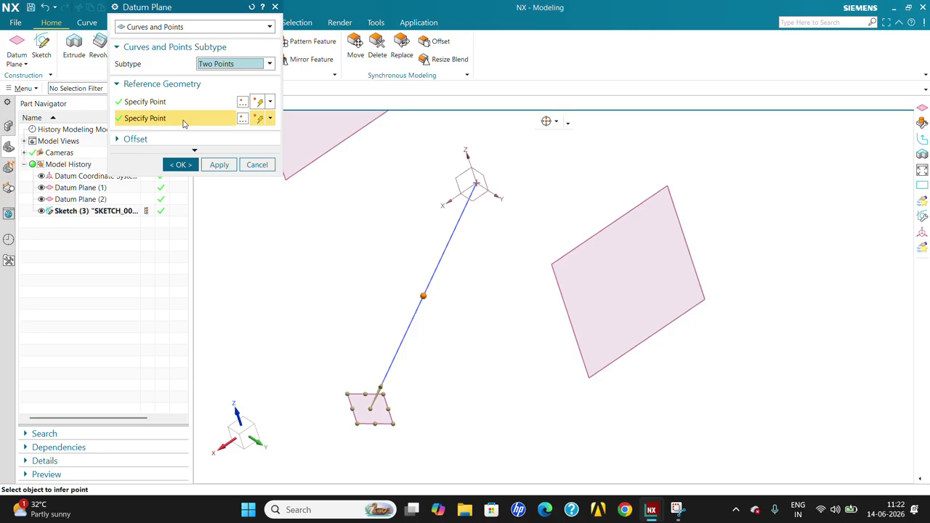
{"action": "left_click", "coordinate": [243, 119]}
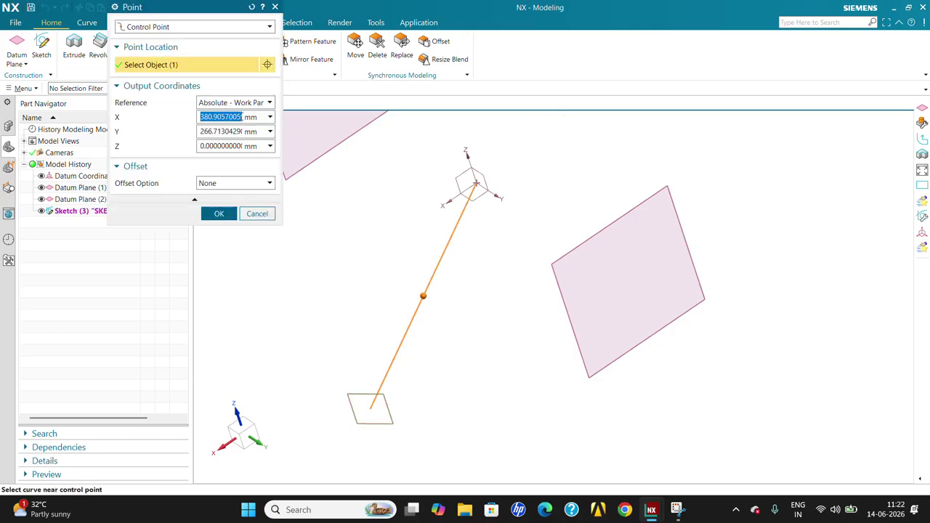
{"action": "left_click", "coordinate": [177, 28]}
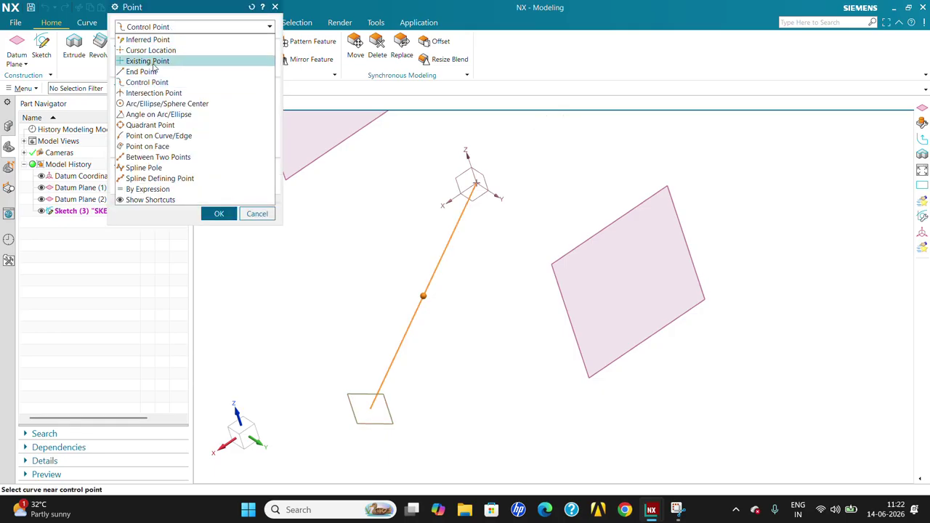
{"action": "left_click", "coordinate": [170, 157]}
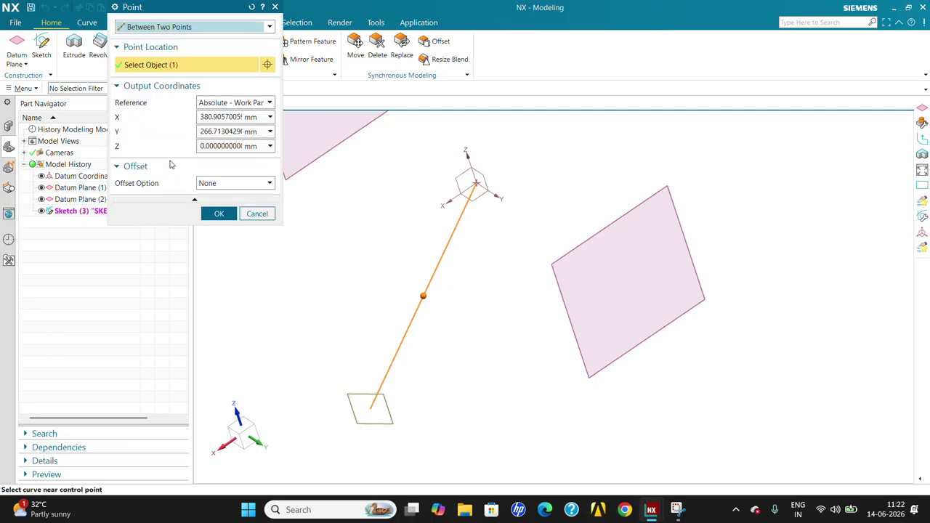
{"action": "left_click", "coordinate": [370, 408]}
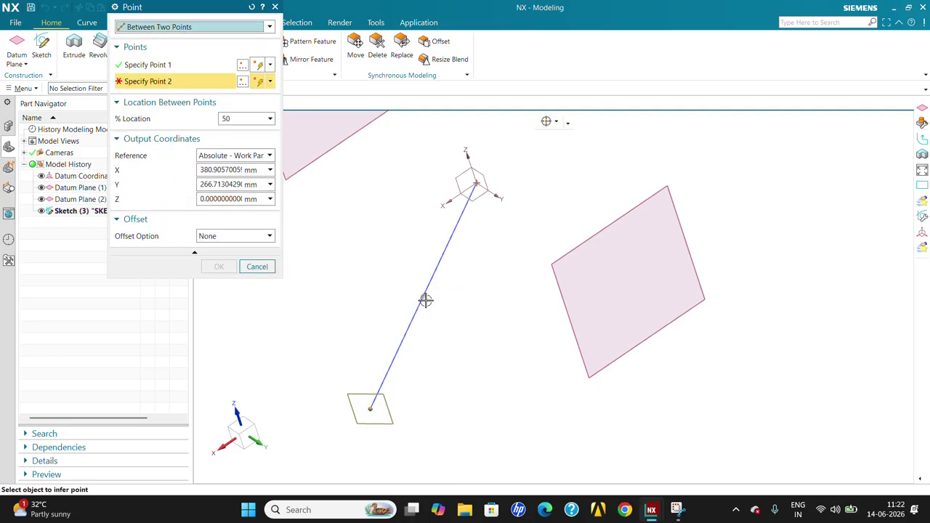
{"action": "left_click", "coordinate": [424, 304]}
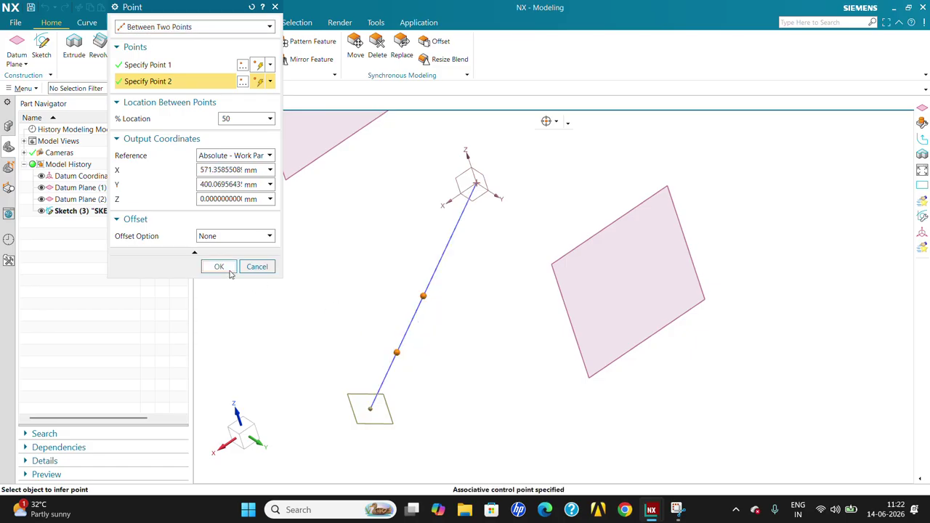
{"action": "left_click", "coordinate": [229, 270]}
- Switch the second point's method back to Inferred Point and look through the other point types
{"action": "left_click", "coordinate": [271, 118]}
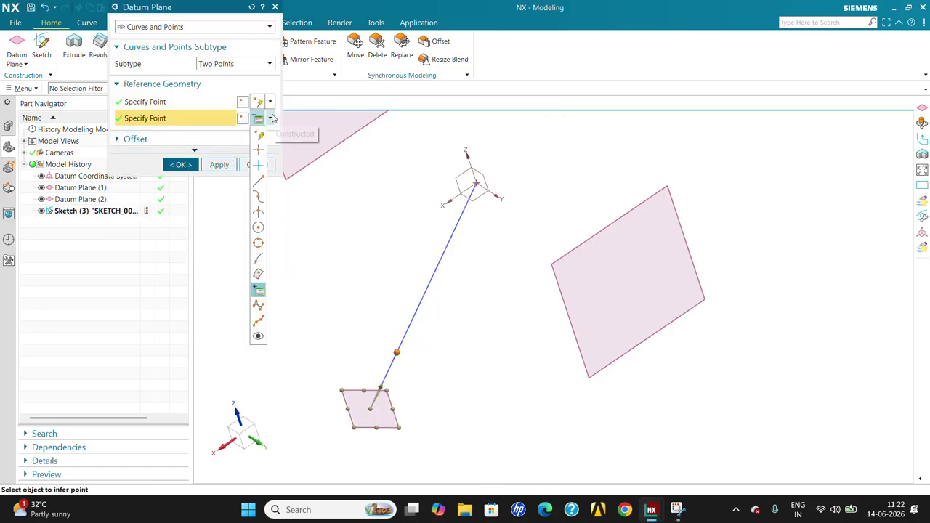
{"action": "left_click", "coordinate": [261, 133]}
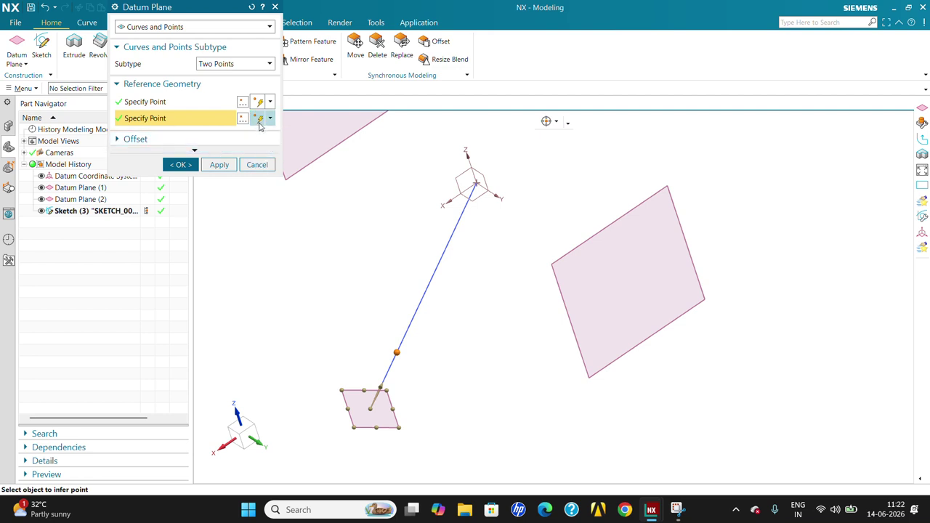
{"action": "left_click", "coordinate": [271, 118]}
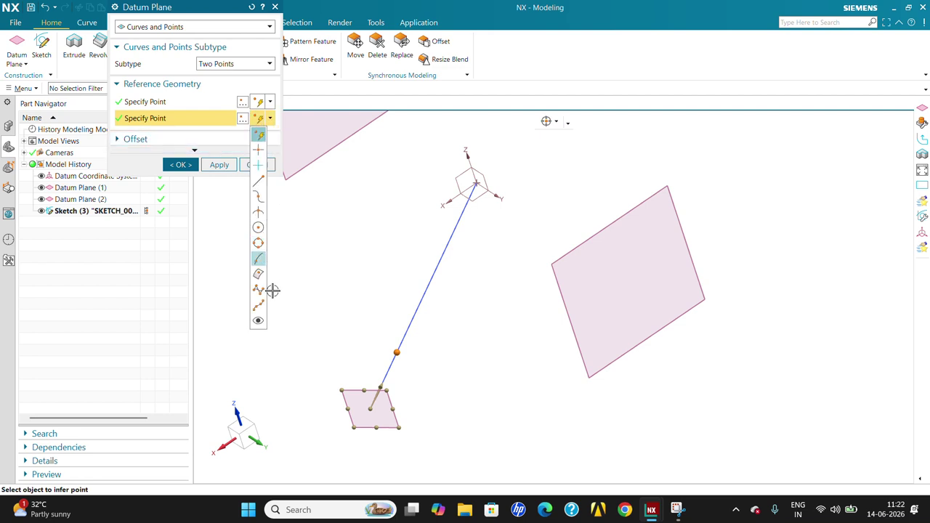
{"action": "left_click", "coordinate": [223, 66]}
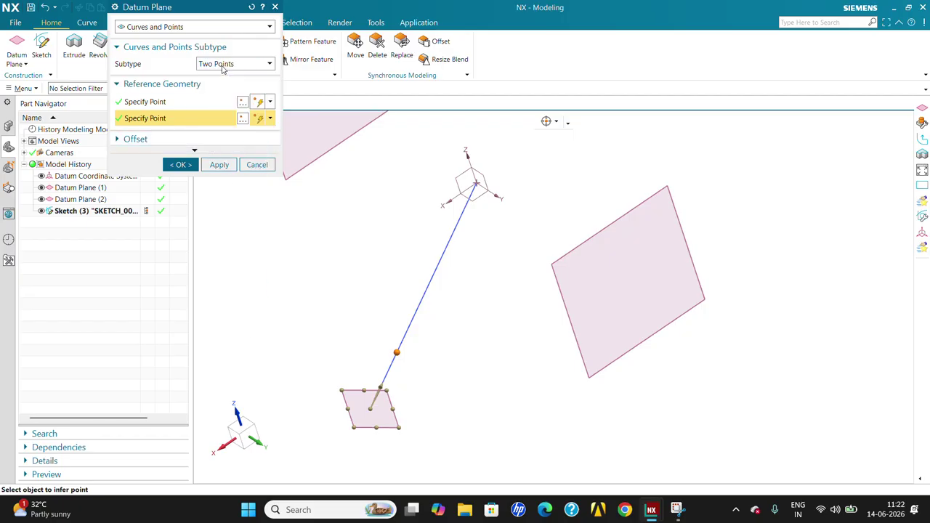
- Try the Three Points subtype using the slanted line's far end point, its midpoint and the origin
{"action": "left_click", "coordinate": [223, 65]}
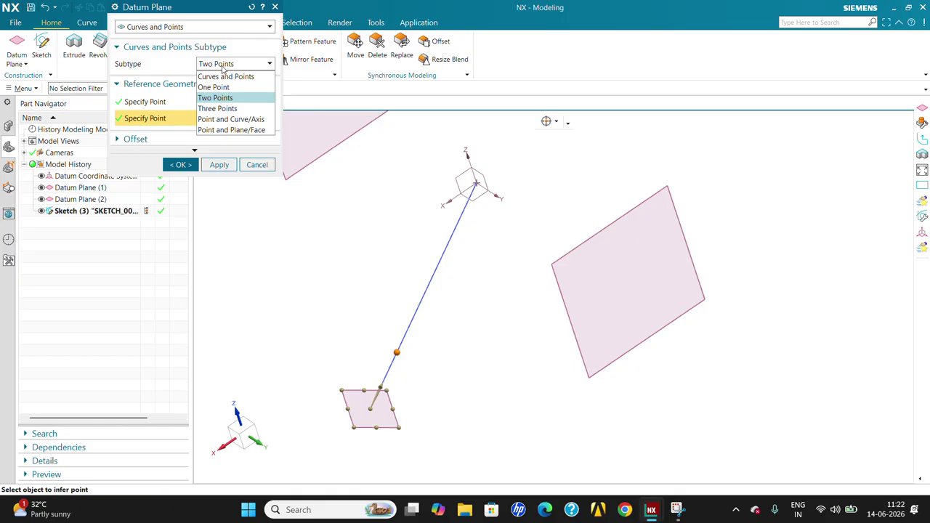
{"action": "left_click", "coordinate": [237, 110]}
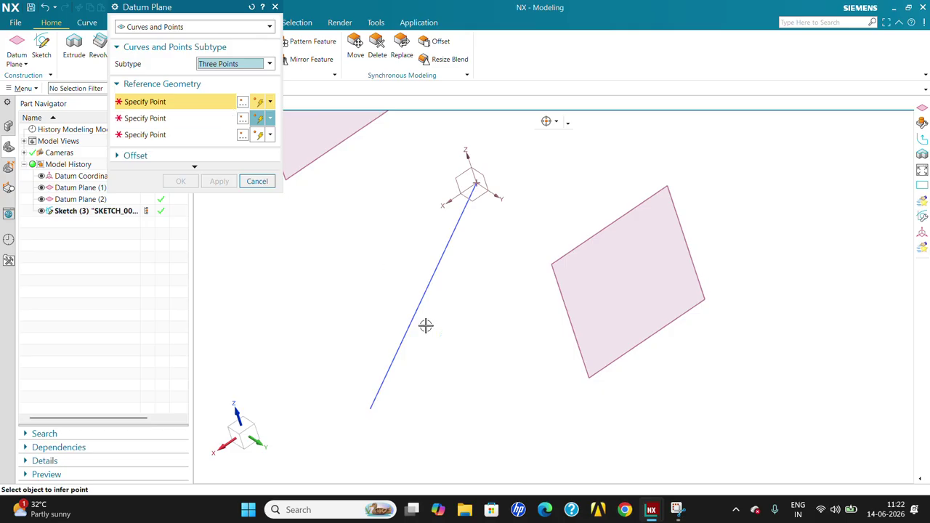
{"action": "left_click", "coordinate": [372, 407]}
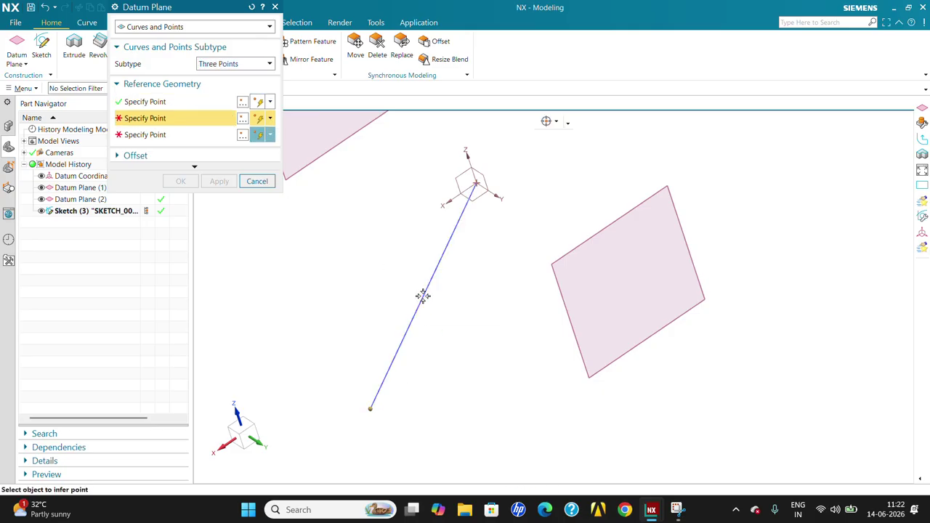
{"action": "left_click", "coordinate": [424, 296]}
{"action": "left_click", "coordinate": [482, 197]}
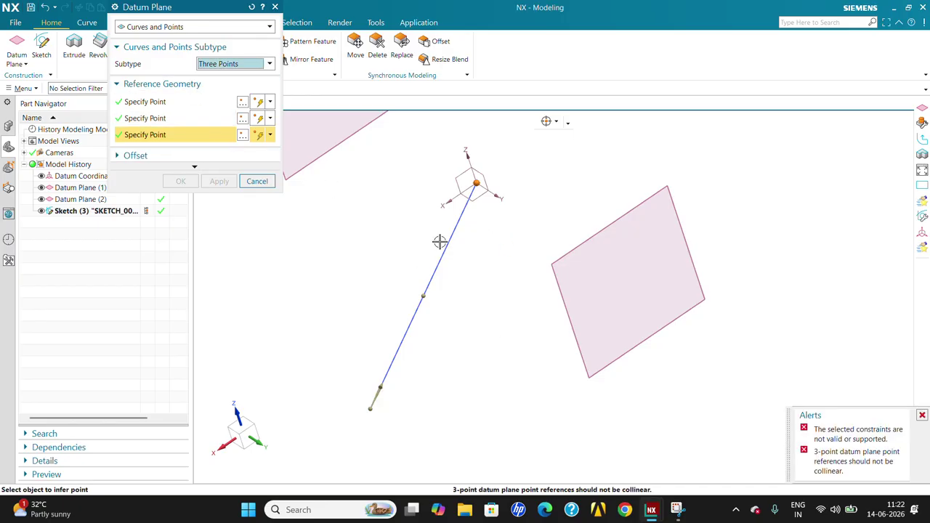
{"action": "middle_click_drag", "start_coordinate": [440, 241], "coordinate": [487, 238]}
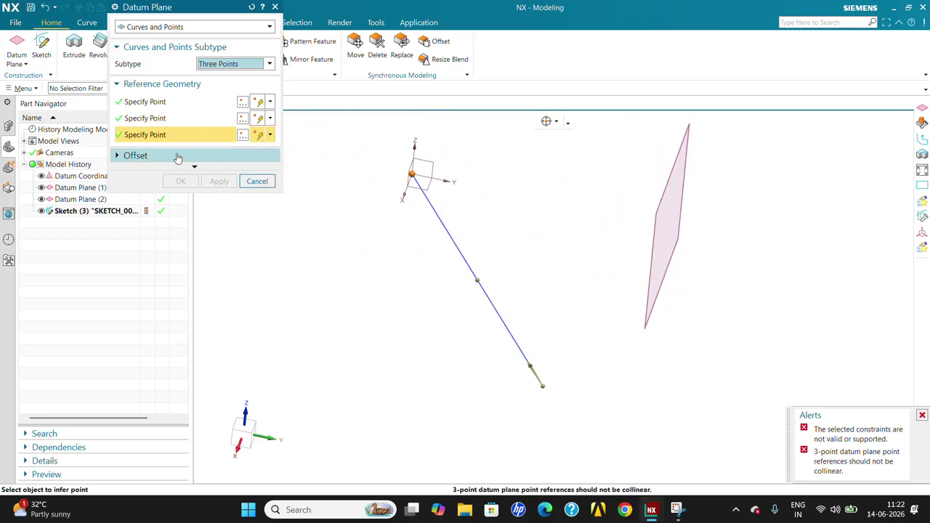
- Turn the plane's Offset option on and off again, and return the subtype to Curves and Points
{"action": "left_click", "coordinate": [178, 157]}
{"action": "left_click", "coordinate": [119, 172]}
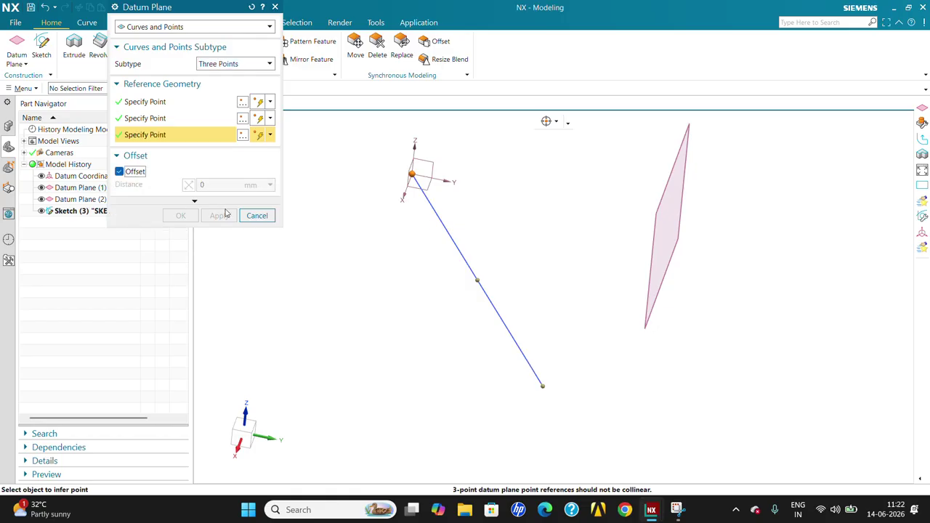
{"action": "left_click", "coordinate": [133, 171]}
{"action": "left_click", "coordinate": [174, 102]}
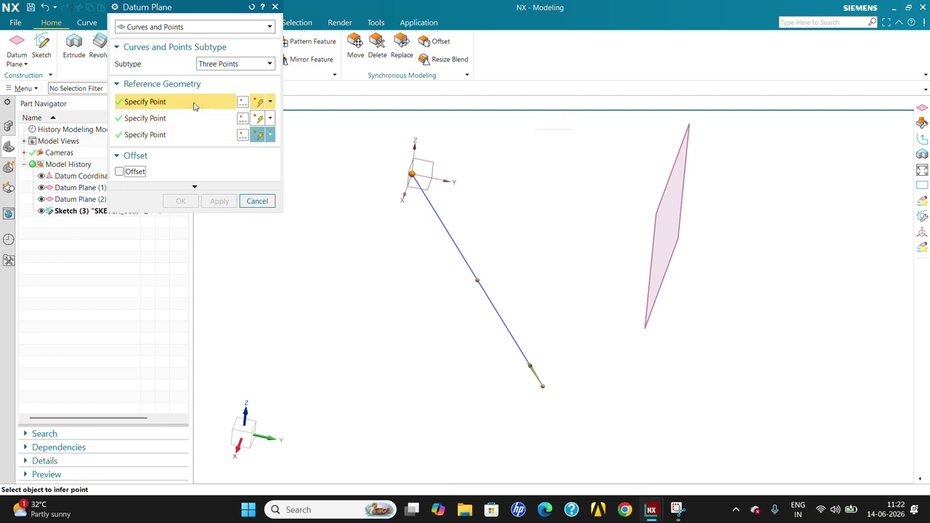
{"action": "left_click", "coordinate": [237, 65]}
{"action": "left_click", "coordinate": [231, 76]}
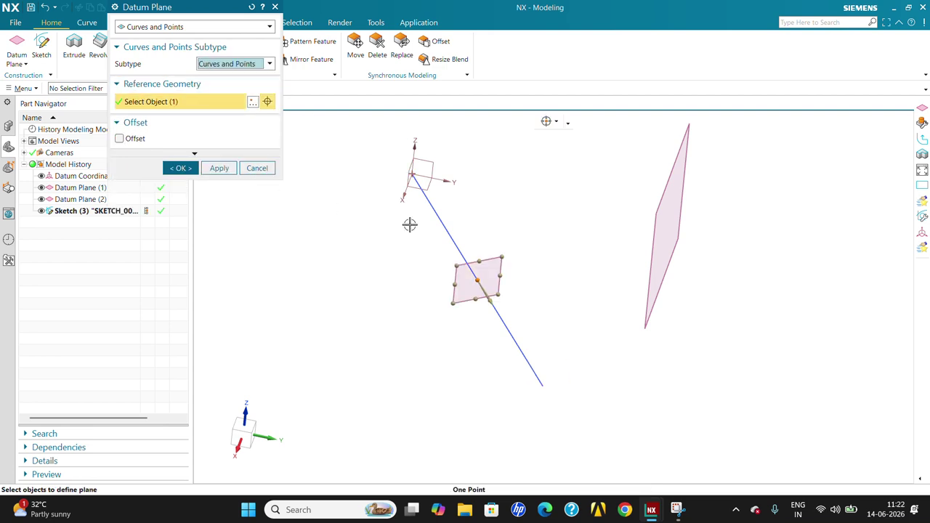
{"action": "middle_click_drag", "start_coordinate": [410, 225], "coordinate": [383, 239]}
- Try a Two Lines datum plane from the slanted sketch line and a datum coordinate system axis, and cancel the command
{"action": "left_click", "coordinate": [218, 27]}
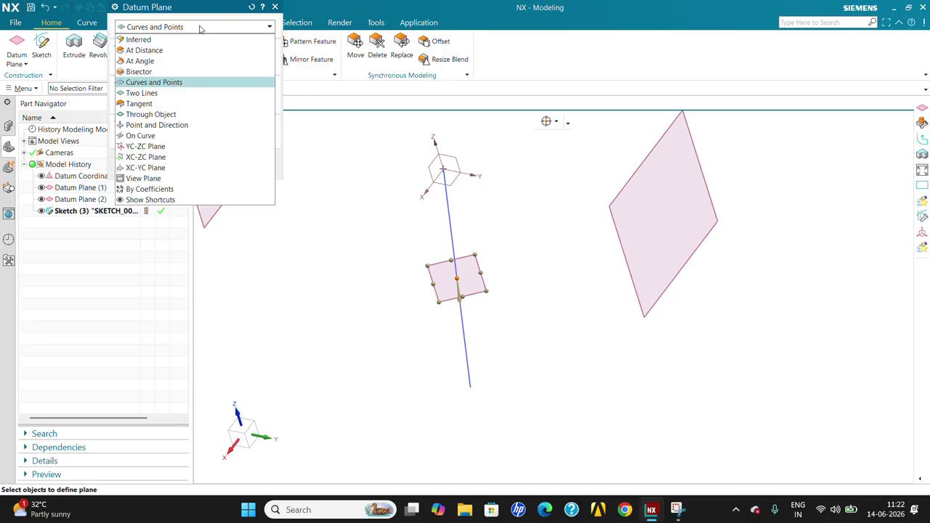
{"action": "left_click", "coordinate": [173, 93]}
{"action": "middle_click_drag", "start_coordinate": [452, 192], "coordinate": [548, 222]}
{"action": "left_click", "coordinate": [471, 179]}
{"action": "left_click", "coordinate": [453, 209]}
{"action": "scroll", "coordinate": [412, 145], "scroll_direction": "up", "scroll_amount": 3}
{"action": "middle_click_drag", "start_coordinate": [412, 145], "coordinate": [501, 197]}
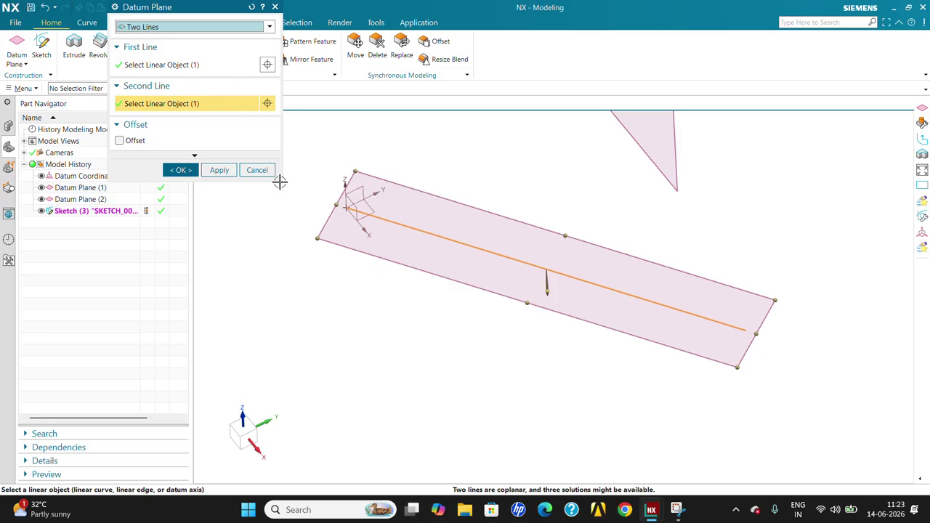
{"action": "left_click", "coordinate": [245, 171]}
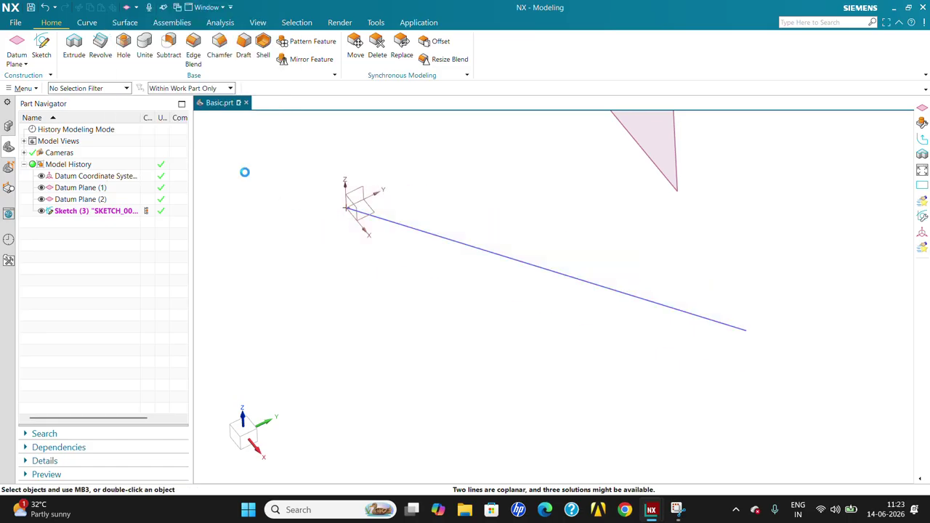
- Edit the slanted line's sketch, add a rectangle up and to the side of the origin clear of the line, and finish the sketch
{"action": "left_click", "coordinate": [501, 252]}
{"action": "double_click", "coordinate": [502, 251]}
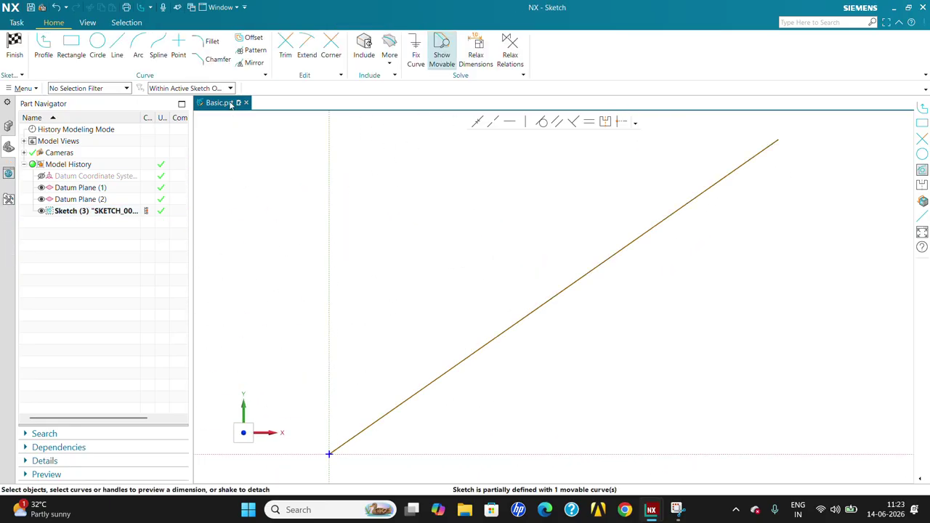
{"action": "left_click", "coordinate": [71, 47]}
{"action": "scroll", "coordinate": [457, 226], "scroll_direction": "down", "scroll_amount": 5}
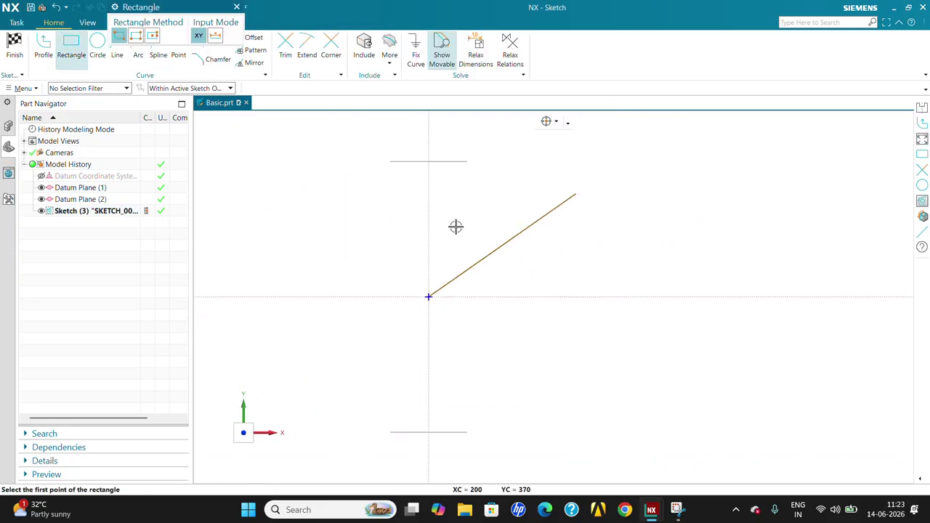
{"action": "left_click", "coordinate": [318, 180]}
{"action": "left_click", "coordinate": [392, 222]}
{"action": "left_click", "coordinate": [14, 45]}
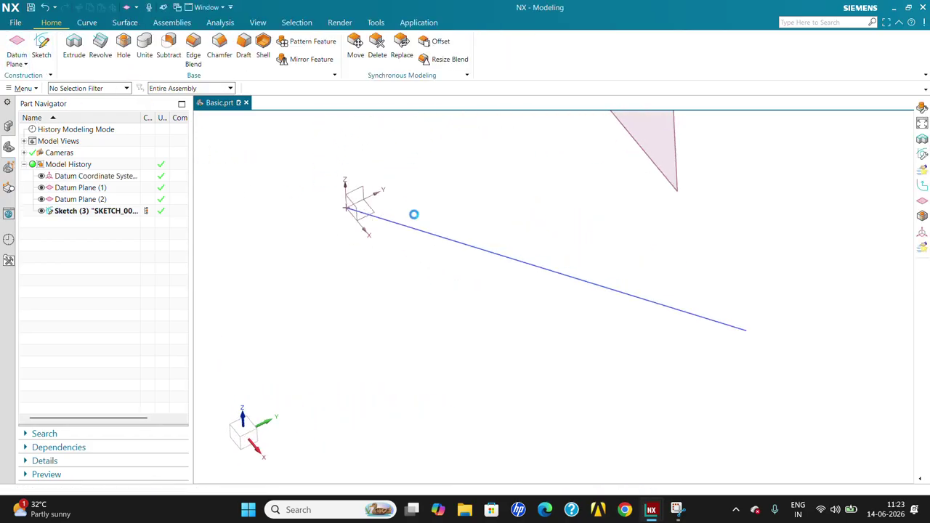
- Try a Two Lines datum plane from two adjacent rectangle edges, switch the type to Tangent, and cancel the command
{"action": "scroll", "coordinate": [461, 211], "scroll_direction": "down", "scroll_amount": 3}
{"action": "scroll", "coordinate": [461, 211], "scroll_direction": "up", "scroll_amount": 2}
{"action": "left_click", "coordinate": [150, 27]}
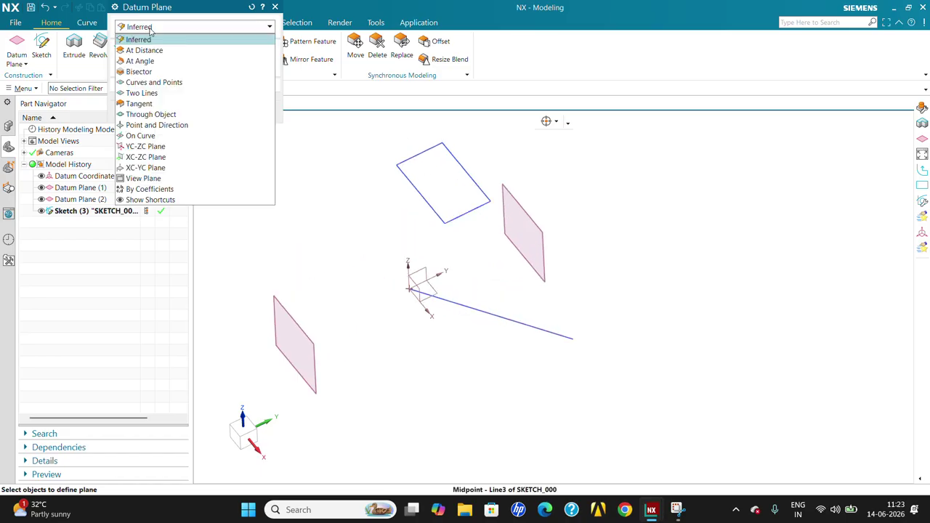
{"action": "left_click", "coordinate": [157, 94]}
{"action": "left_click", "coordinate": [412, 178]}
{"action": "left_click", "coordinate": [416, 156]}
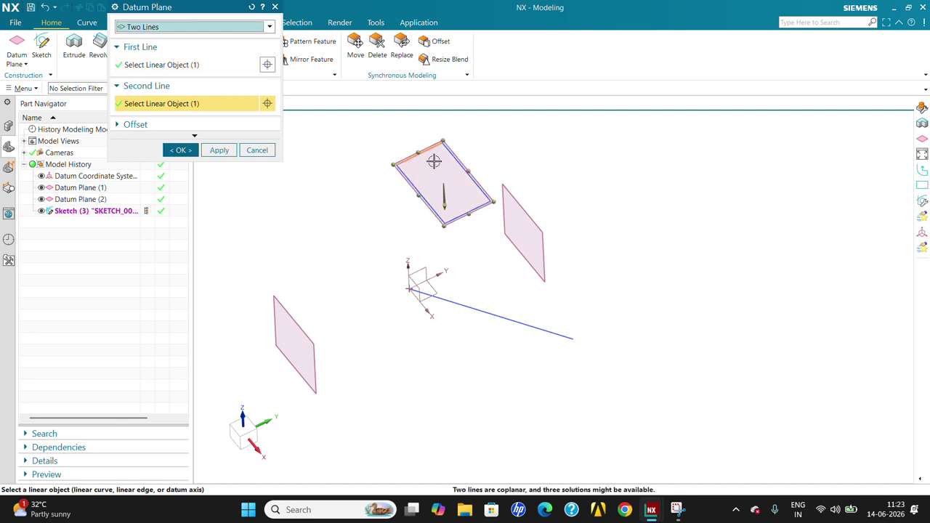
{"action": "scroll", "coordinate": [436, 156], "scroll_direction": "up", "scroll_amount": 5}
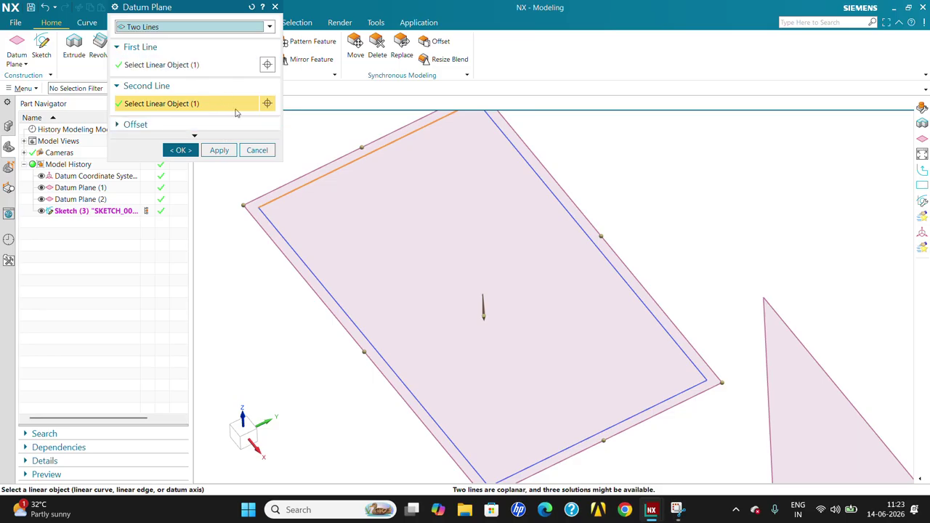
{"action": "left_click", "coordinate": [178, 29]}
{"action": "left_click", "coordinate": [156, 107]}
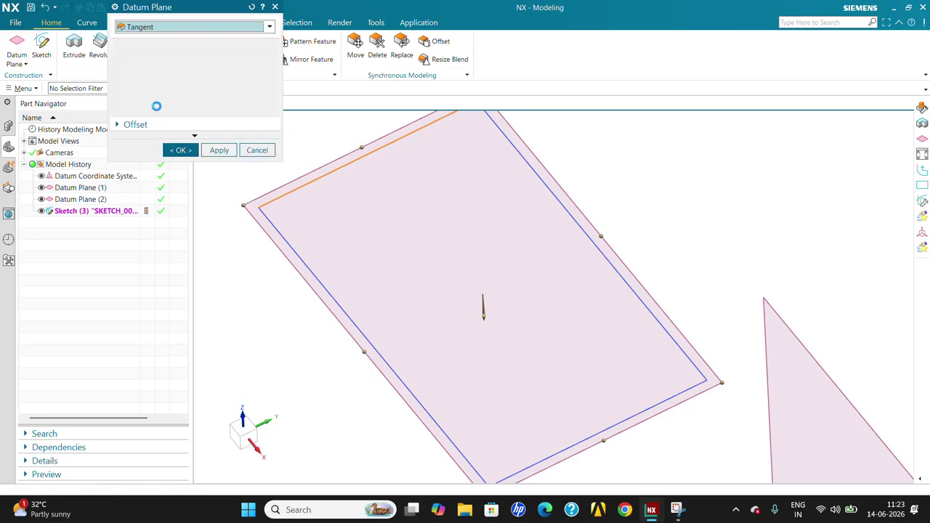
{"action": "left_click", "coordinate": [257, 150]}
{"action": "scroll", "coordinate": [490, 194], "scroll_direction": "down", "scroll_amount": 5}
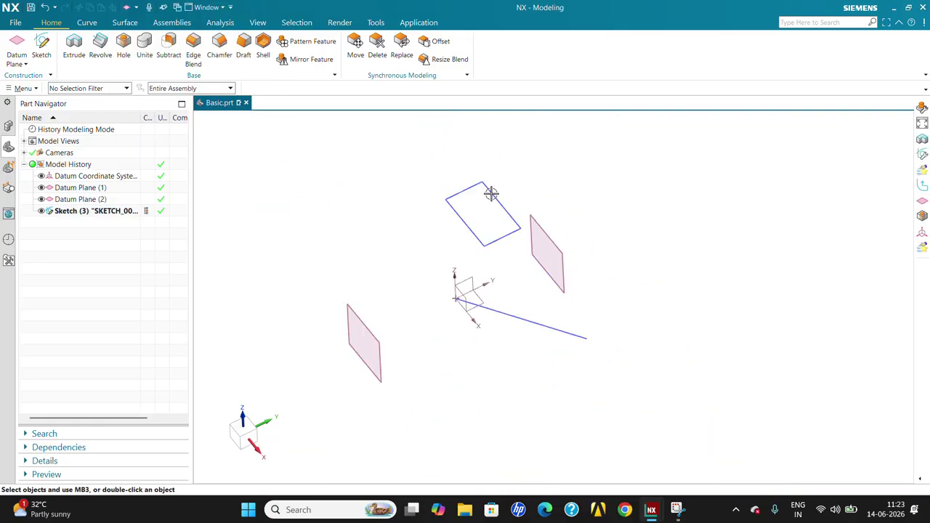
- Create a sketch on the datum coordinate system's YZ plane, draw a three-point arc arching over the origin, and finish the sketch
{"action": "middle_click_drag", "start_coordinate": [490, 193], "coordinate": [519, 212]}
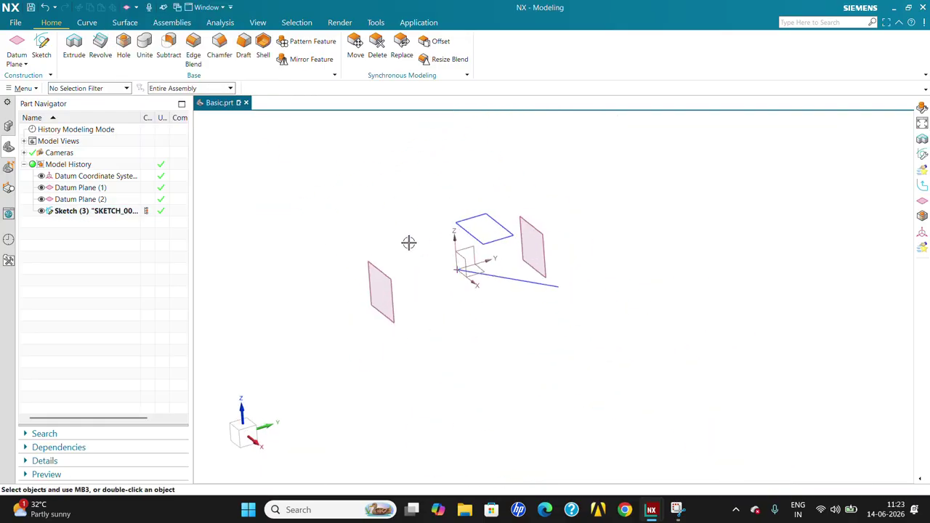
{"action": "left_click", "coordinate": [41, 45]}
{"action": "left_click", "coordinate": [469, 250]}
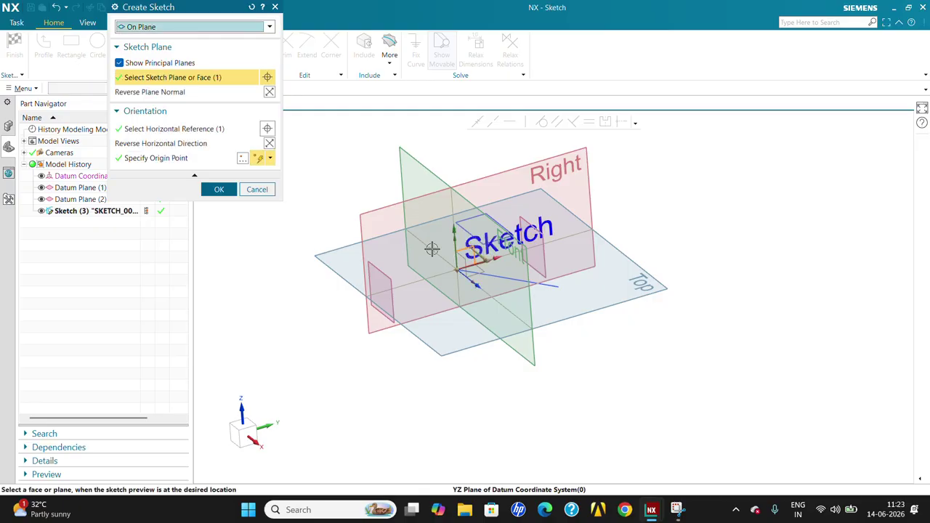
{"action": "left_click", "coordinate": [219, 189]}
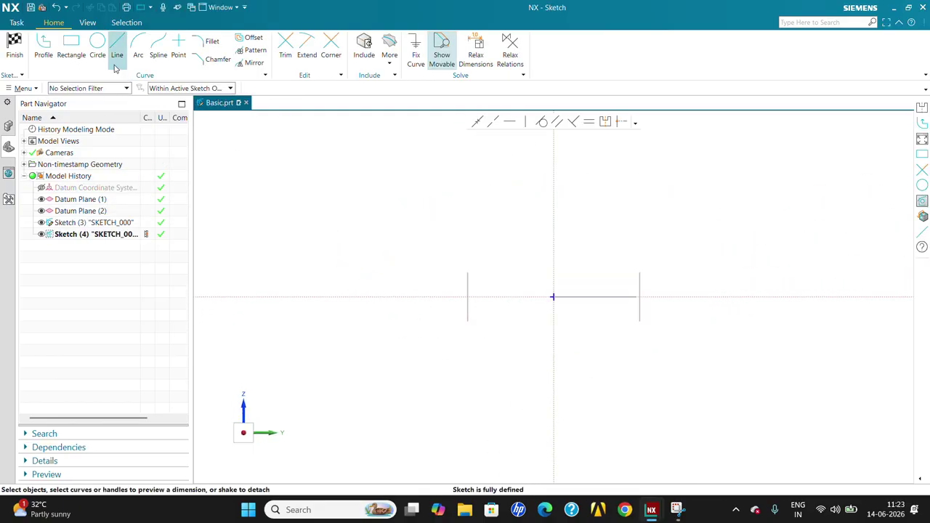
{"action": "left_click", "coordinate": [138, 51]}
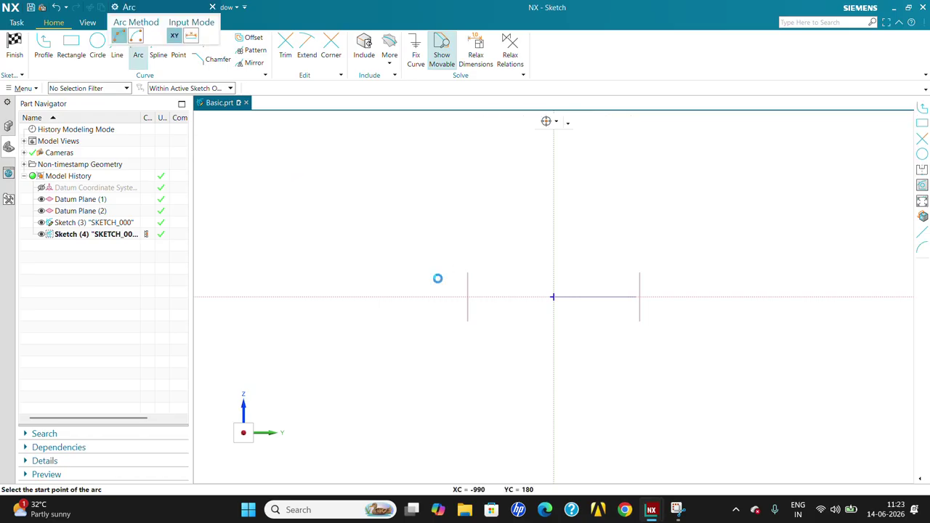
{"action": "left_click", "coordinate": [430, 297]}
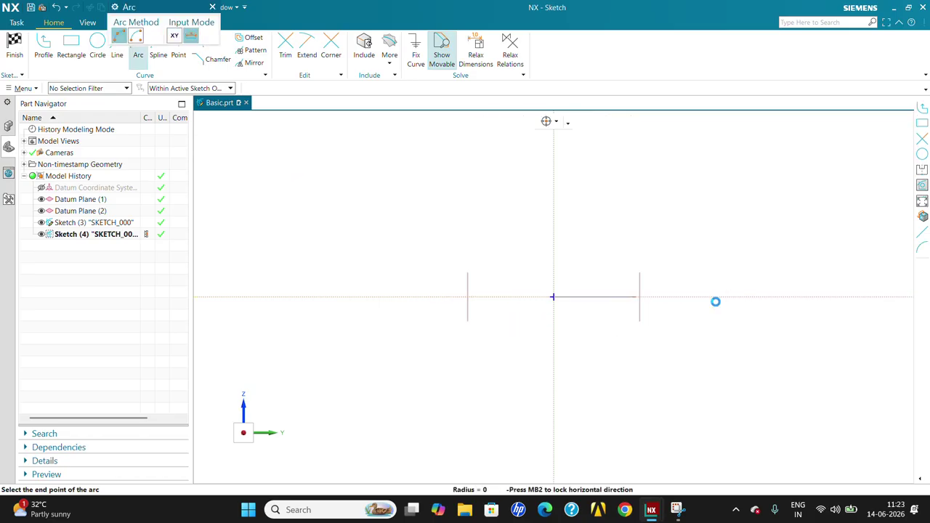
{"action": "left_click", "coordinate": [715, 298]}
{"action": "left_click", "coordinate": [557, 198]}
{"action": "key", "text": "Escape"}
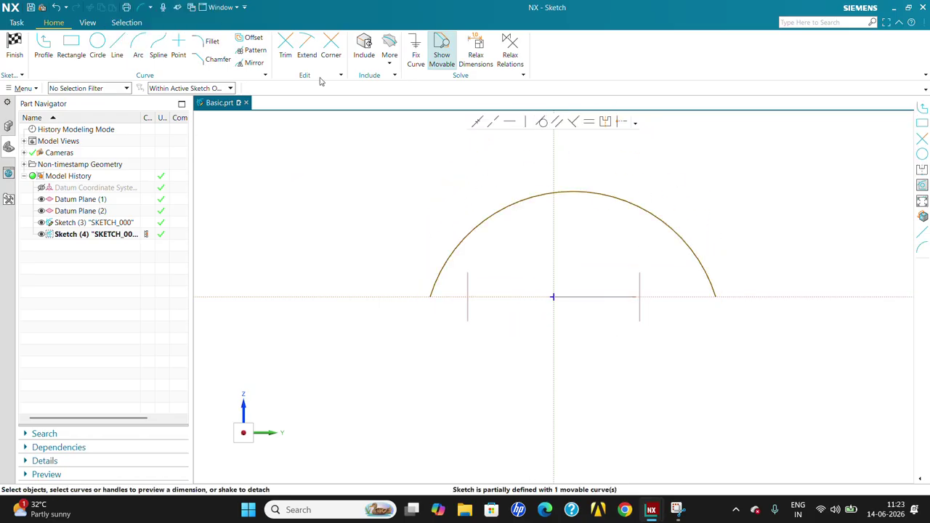
{"action": "left_click", "coordinate": [15, 46]}
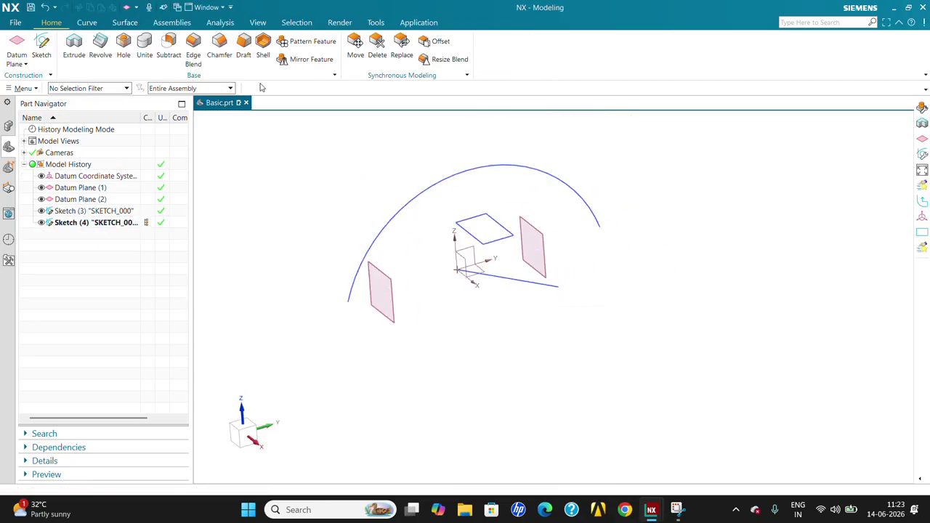
- Try a Tangent datum plane from the sketched arc and the coordinate system's XY plane, and cancel the command
{"action": "left_click", "coordinate": [16, 45]}
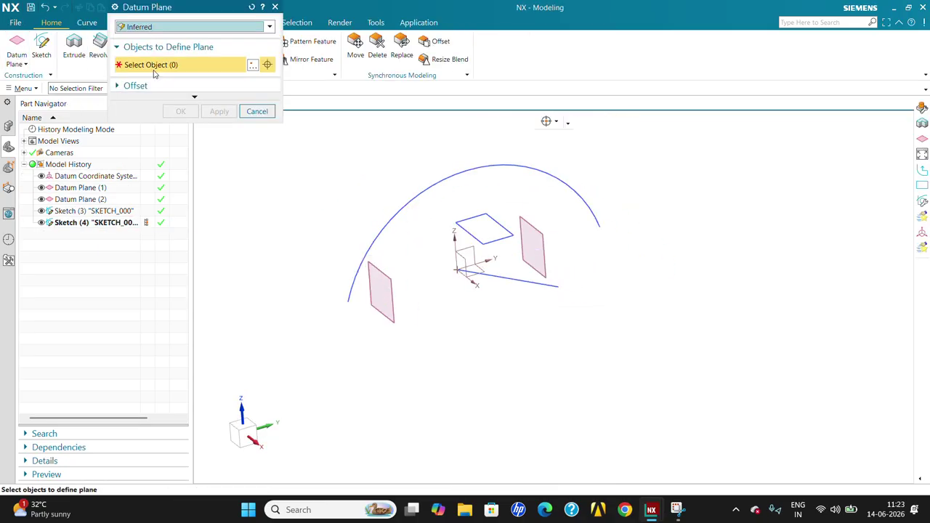
{"action": "left_click", "coordinate": [162, 28]}
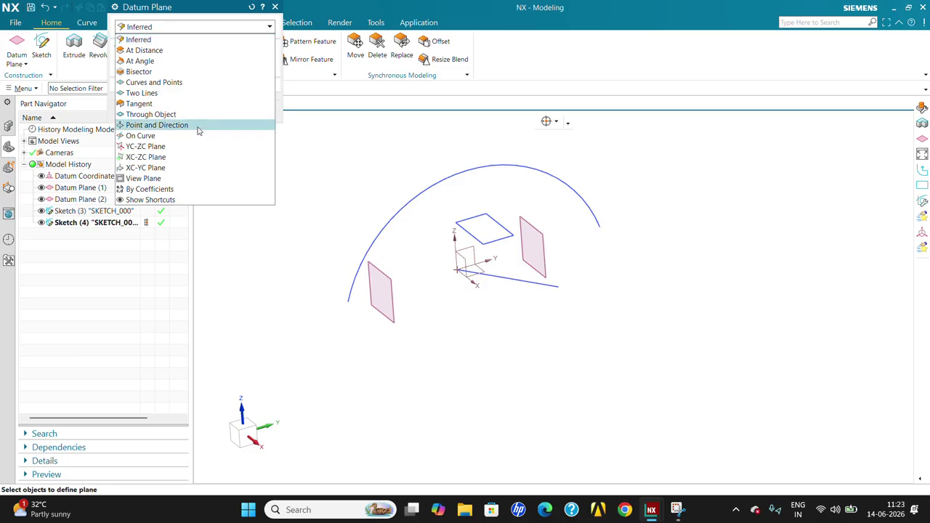
{"action": "left_click", "coordinate": [166, 106]}
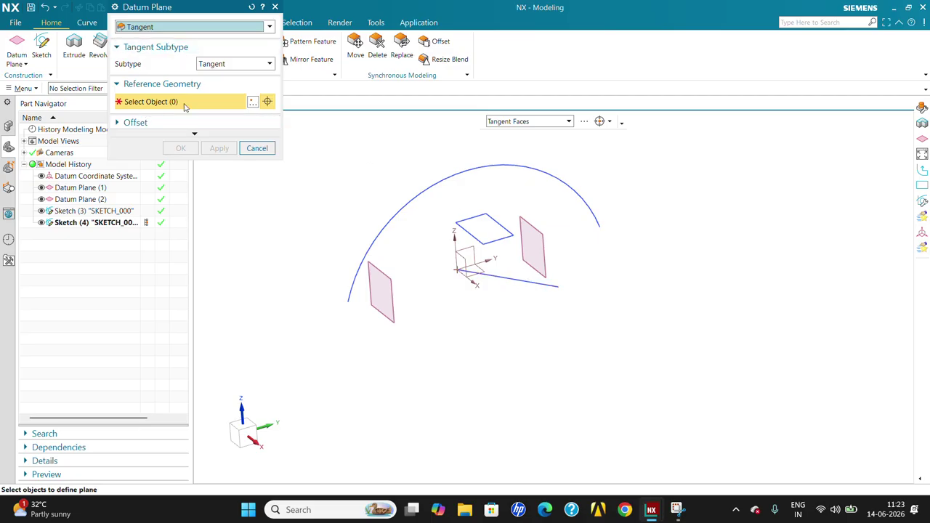
{"action": "left_click", "coordinate": [469, 172]}
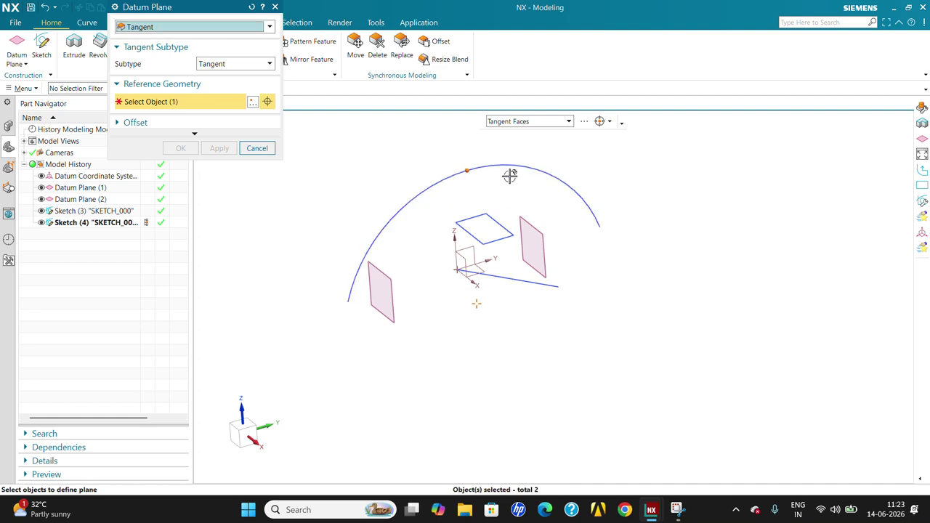
{"action": "left_click", "coordinate": [484, 270]}
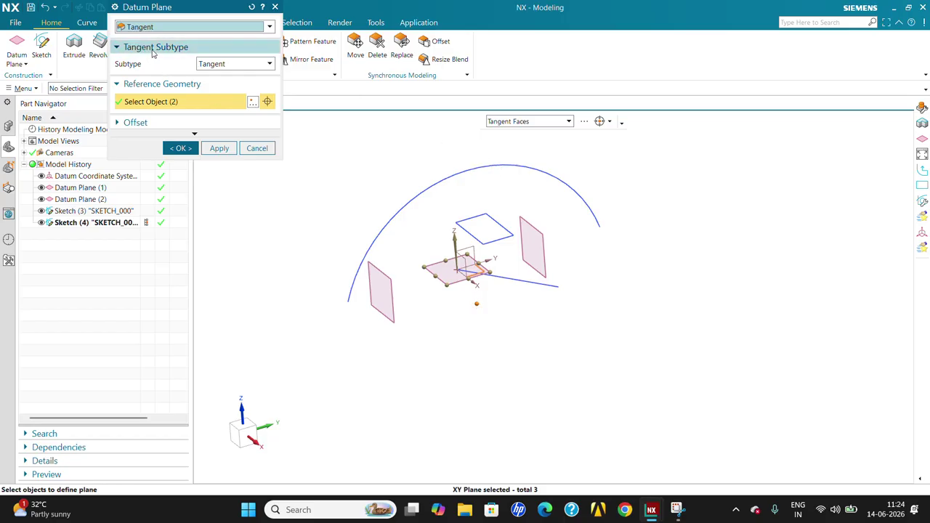
{"action": "left_click", "coordinate": [255, 148]}
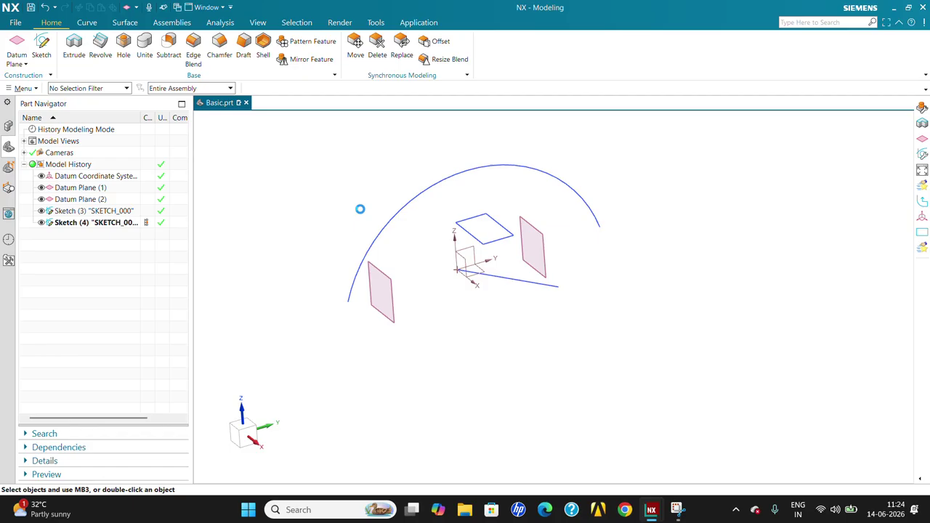
- Extrude the sketched arc 1700 mm along its normal into a curved surface, and close the command
{"action": "left_click", "coordinate": [76, 48]}
{"action": "left_click", "coordinate": [442, 179]}
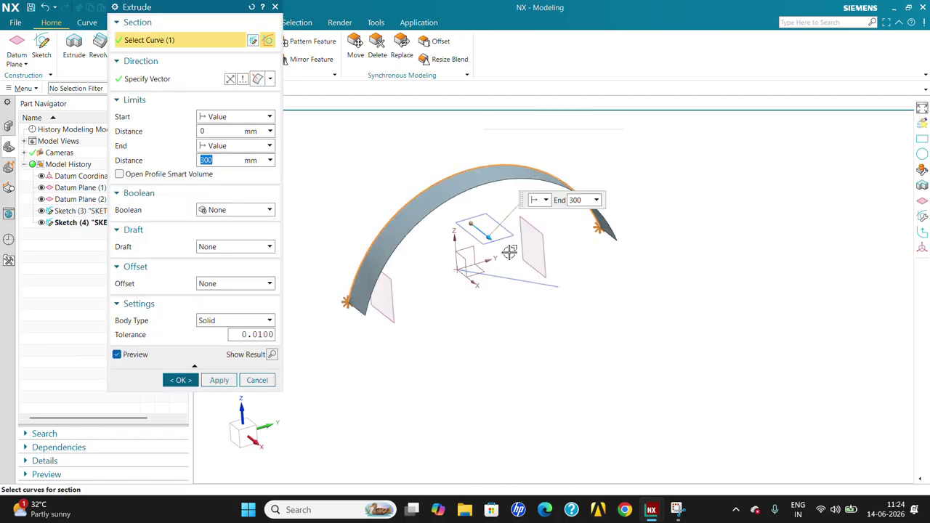
{"action": "left_click_drag", "start_coordinate": [499, 235], "coordinate": [569, 300]}
{"action": "left_click", "coordinate": [206, 379]}
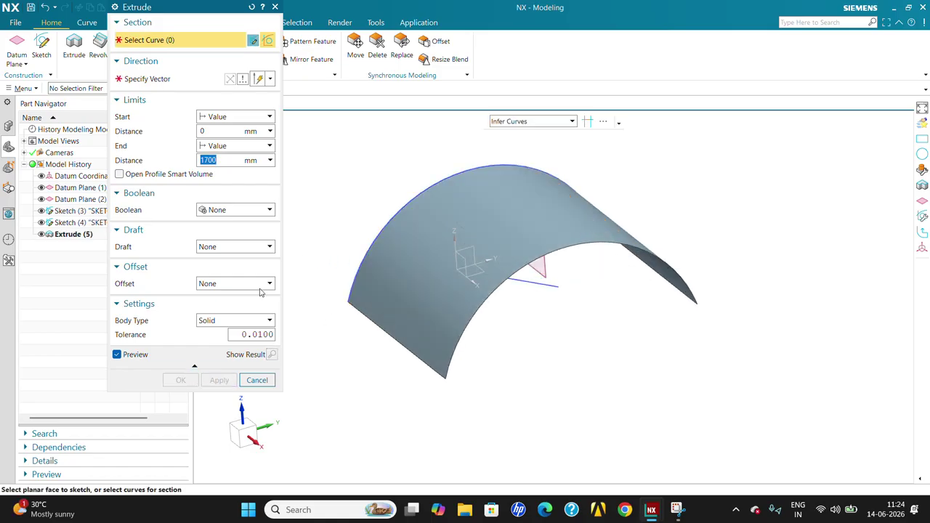
{"action": "left_click", "coordinate": [256, 380]}
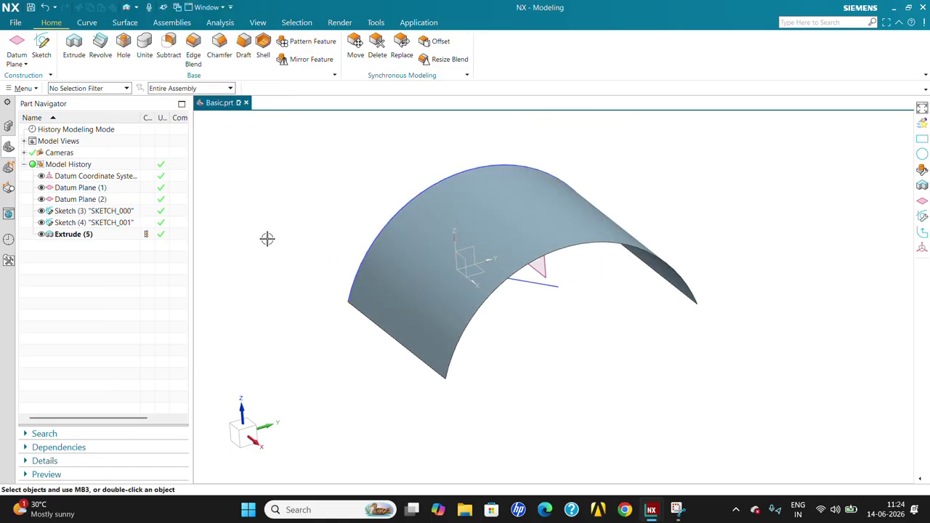
- Create a datum plane of type Tangent on the extruded curved face
{"action": "left_click", "coordinate": [22, 56]}
{"action": "left_click", "coordinate": [29, 78]}
{"action": "left_click", "coordinate": [157, 26]}
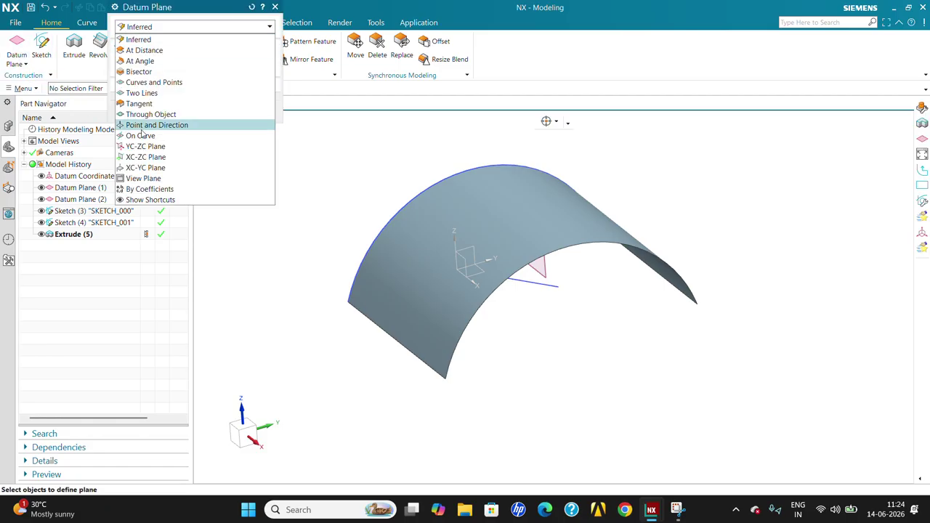
{"action": "left_click", "coordinate": [138, 103]}
{"action": "left_click", "coordinate": [527, 219]}
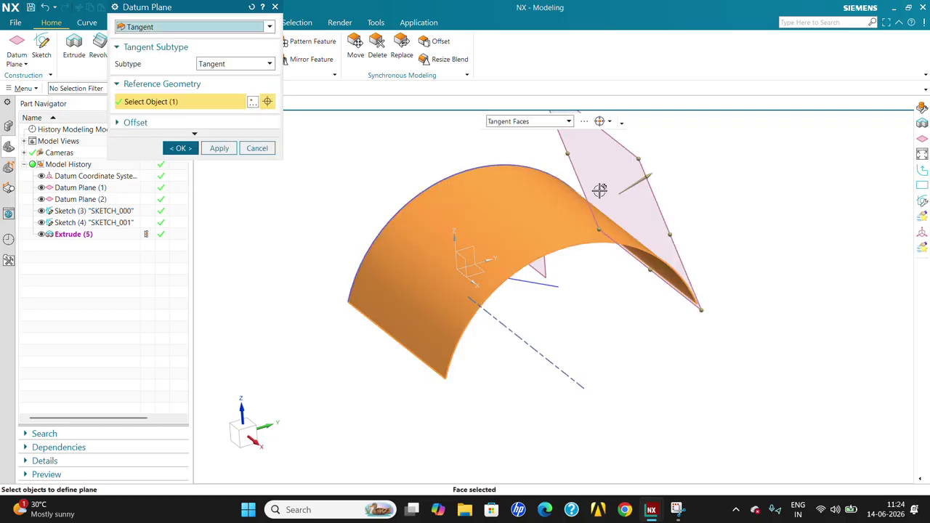
{"action": "middle_click_drag", "start_coordinate": [547, 239], "coordinate": [513, 243]}
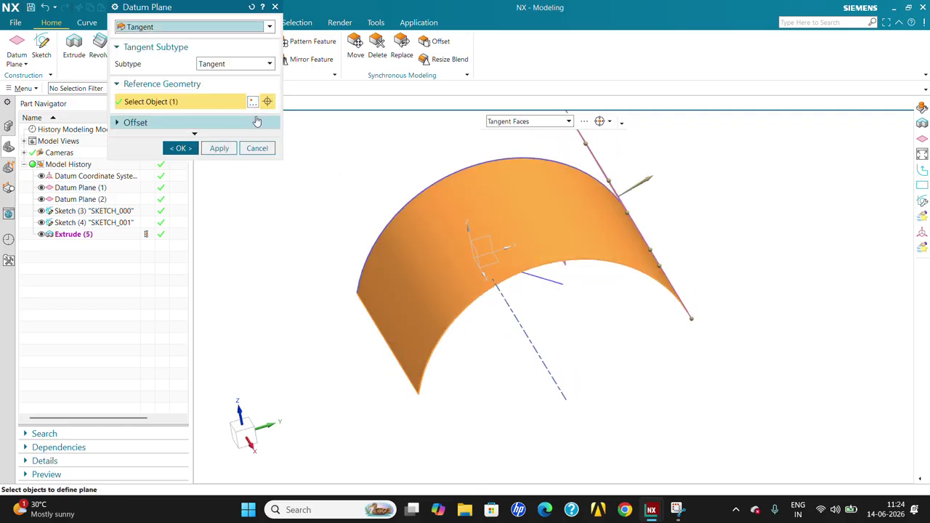
{"action": "left_click", "coordinate": [126, 29]}
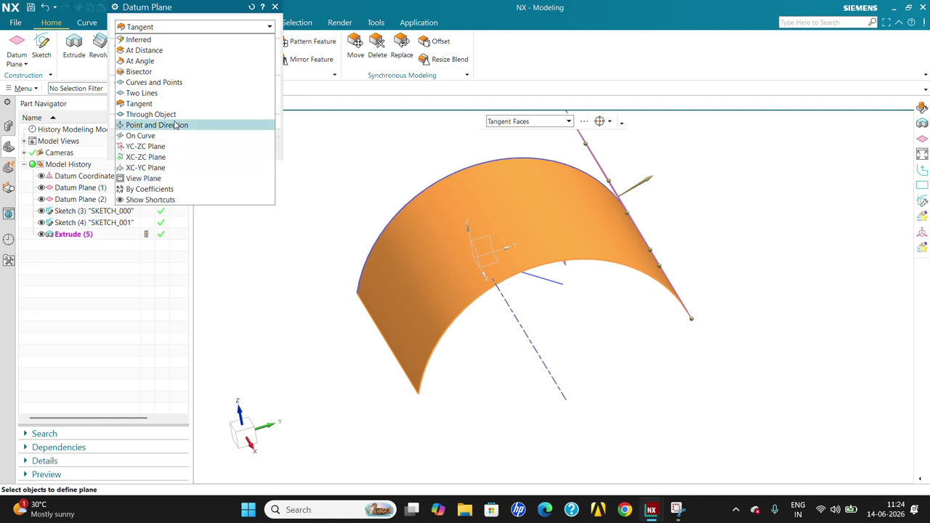
{"action": "middle_click", "coordinate": [535, 245]}
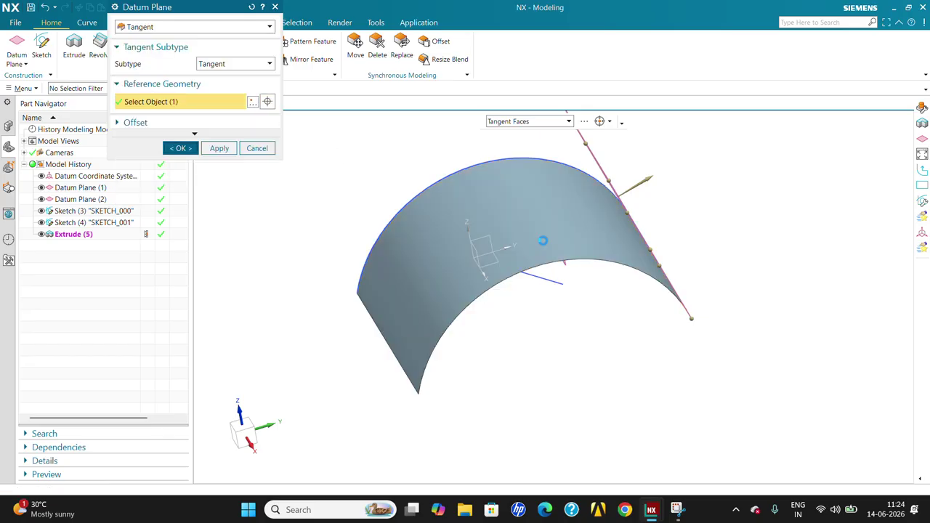
- Reopen the tangent datum plane for editing, try an Offset distance of -600 mm, and turn the Offset option off again
{"action": "double_click", "coordinate": [109, 246]}
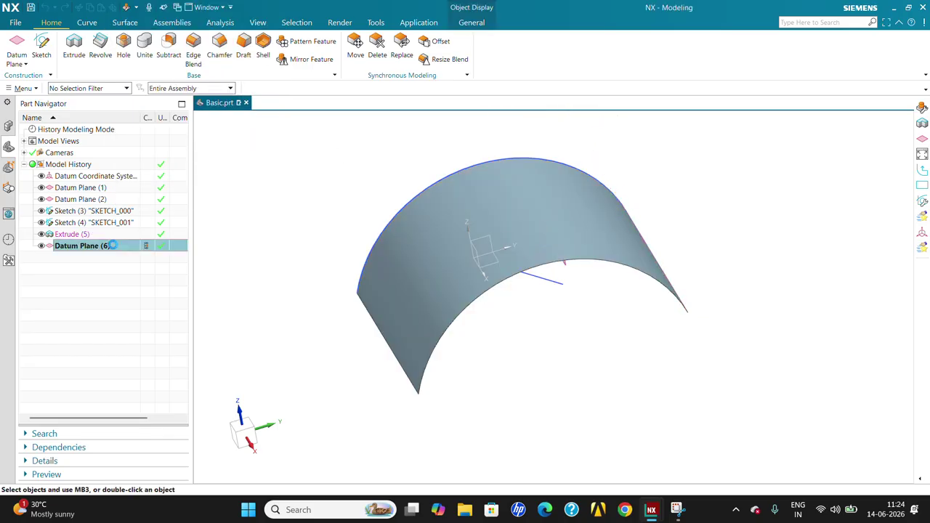
{"action": "left_click", "coordinate": [181, 123]}
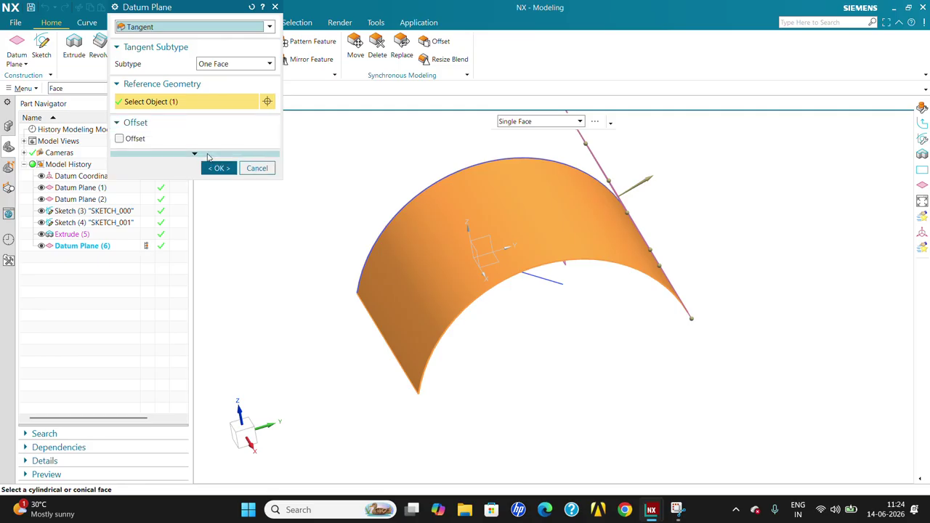
{"action": "left_click", "coordinate": [135, 139]}
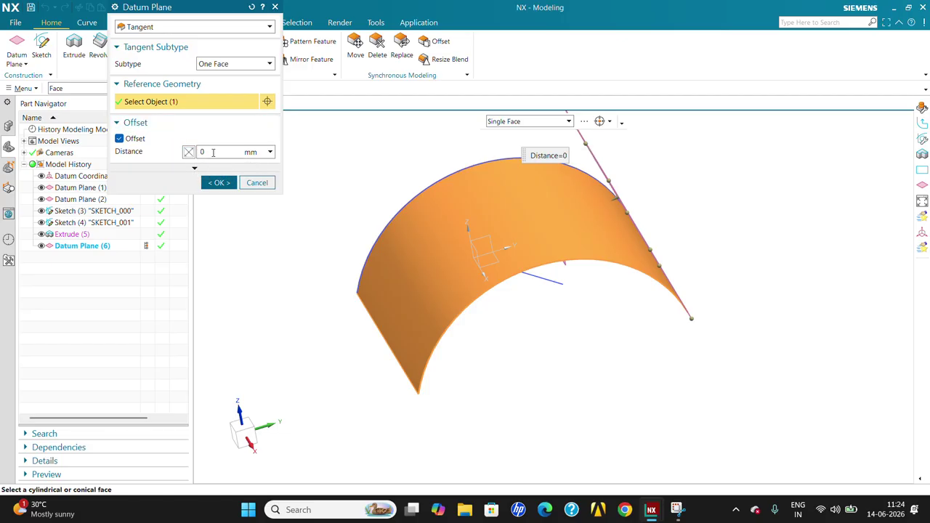
{"action": "mouse_move", "coordinate": [593, 185]}
{"action": "middle_mouse_down"}
{"action": "mouse_move", "coordinate": [557, 197]}
{"action": "mouse_move", "coordinate": [600, 199]}
{"action": "middle_mouse_up"}
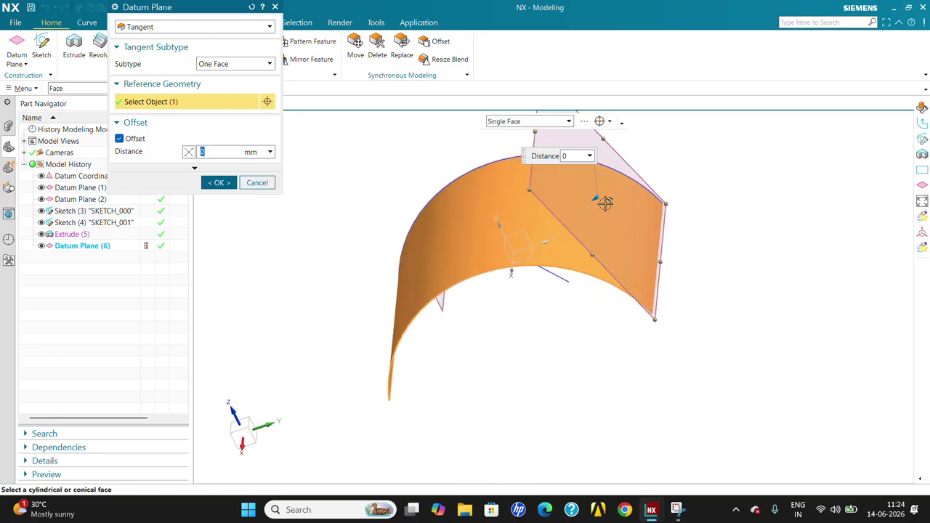
{"action": "left_click_drag", "start_coordinate": [600, 198], "coordinate": [652, 158]}
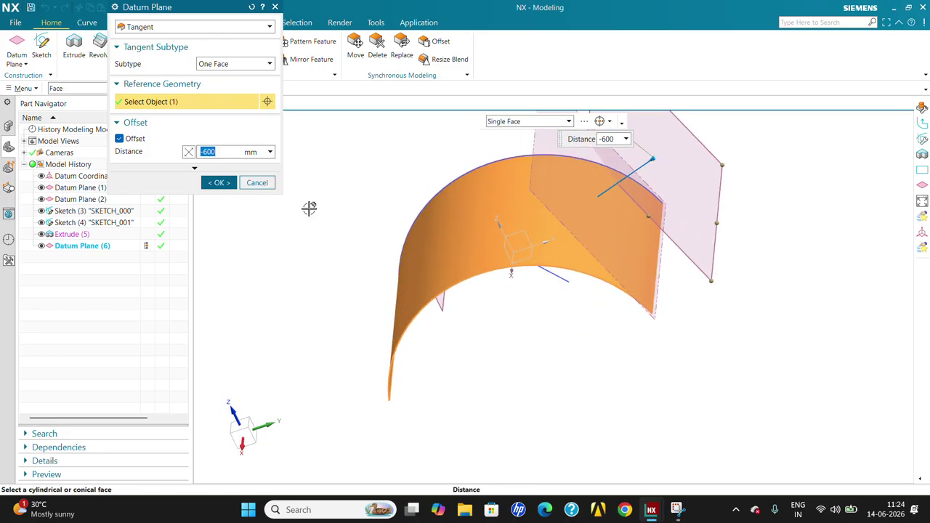
{"action": "left_click", "coordinate": [121, 139]}
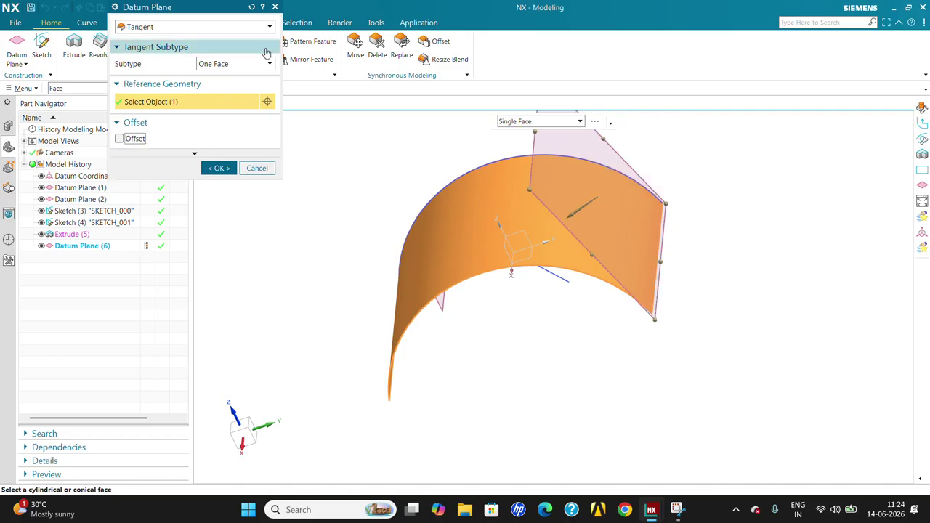
- Try the Through Point subtype for the tangent plane with the curved face and a point on the arc, and cancel the edit
{"action": "left_click", "coordinate": [234, 65]}
{"action": "left_click", "coordinate": [238, 97]}
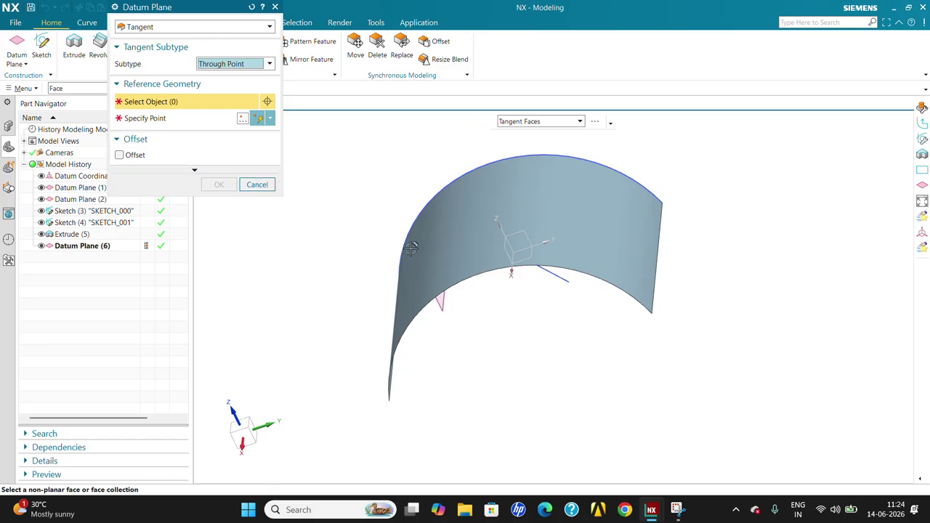
{"action": "left_click", "coordinate": [492, 283]}
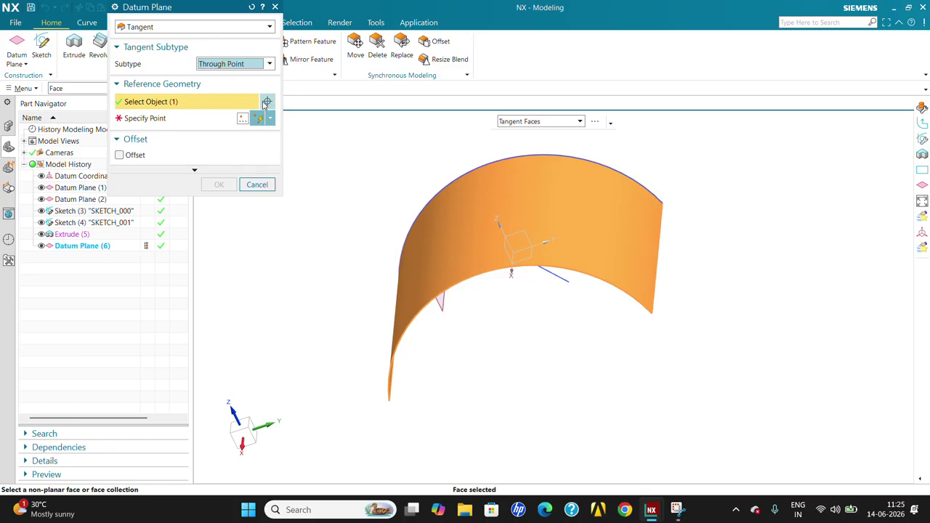
{"action": "left_click", "coordinate": [226, 122]}
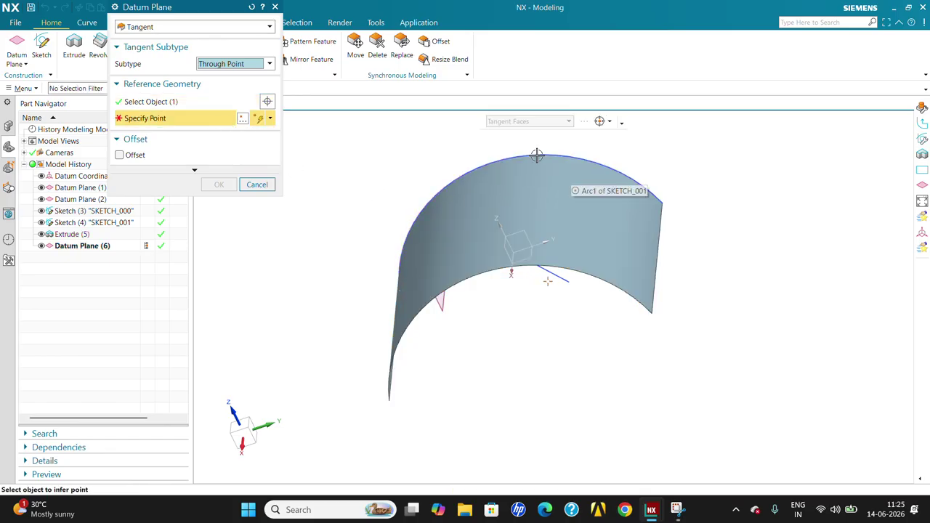
{"action": "left_click", "coordinate": [490, 162]}
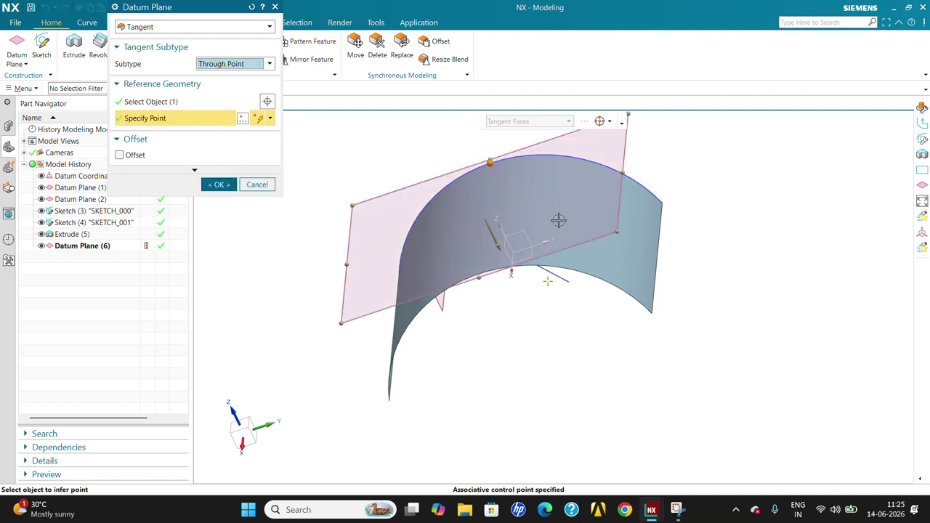
{"action": "middle_click_drag", "start_coordinate": [558, 220], "coordinate": [587, 211]}
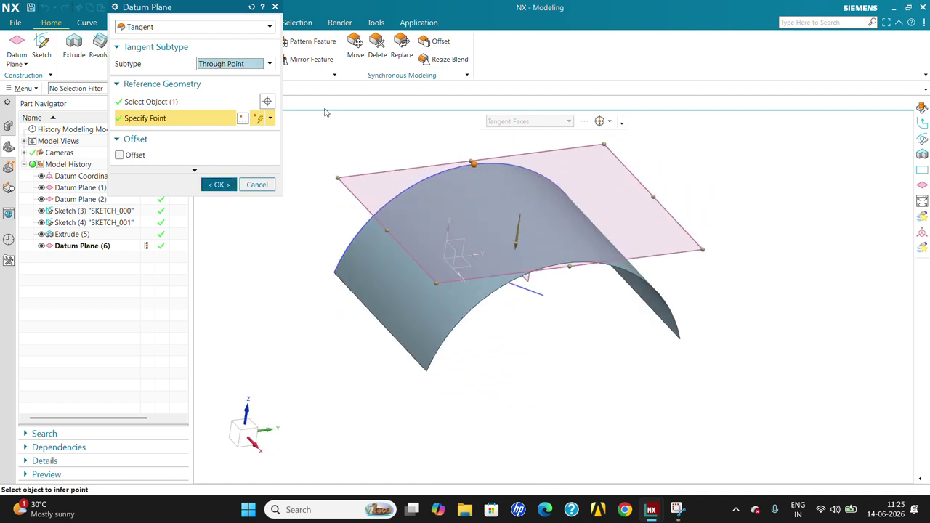
{"action": "left_click", "coordinate": [224, 66]}
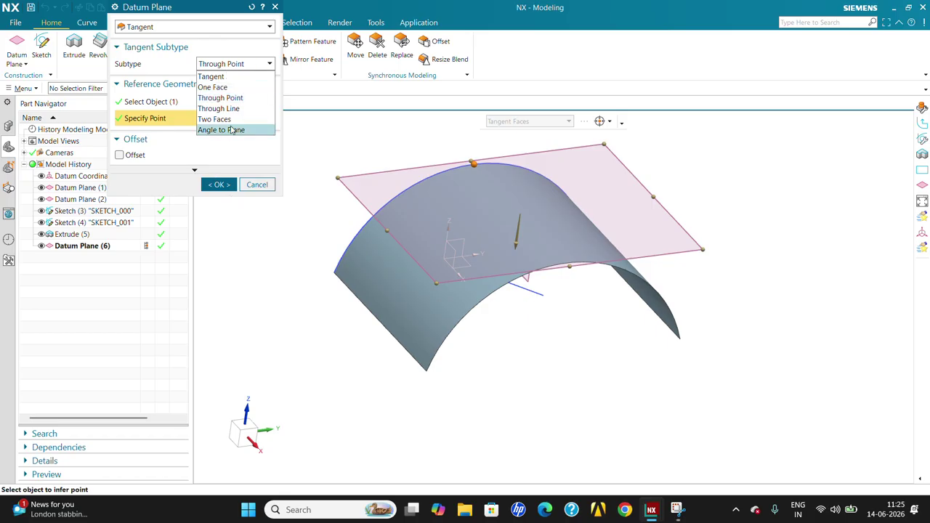
{"action": "left_click", "coordinate": [258, 184]}
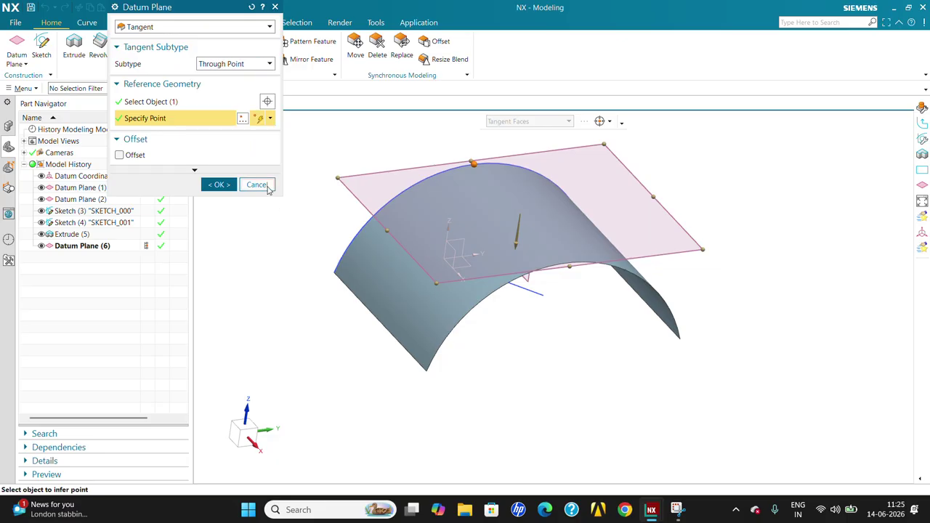
{"action": "left_click", "coordinate": [258, 184]}
- Delete the tangent datum plane and the extruded curved surface, keeping the arc sketch
{"action": "middle_click_drag", "start_coordinate": [526, 189], "coordinate": [551, 170]}
{"action": "key", "text": "Delete"}
{"action": "scroll", "coordinate": [393, 182], "scroll_direction": "up", "scroll_amount": 2}
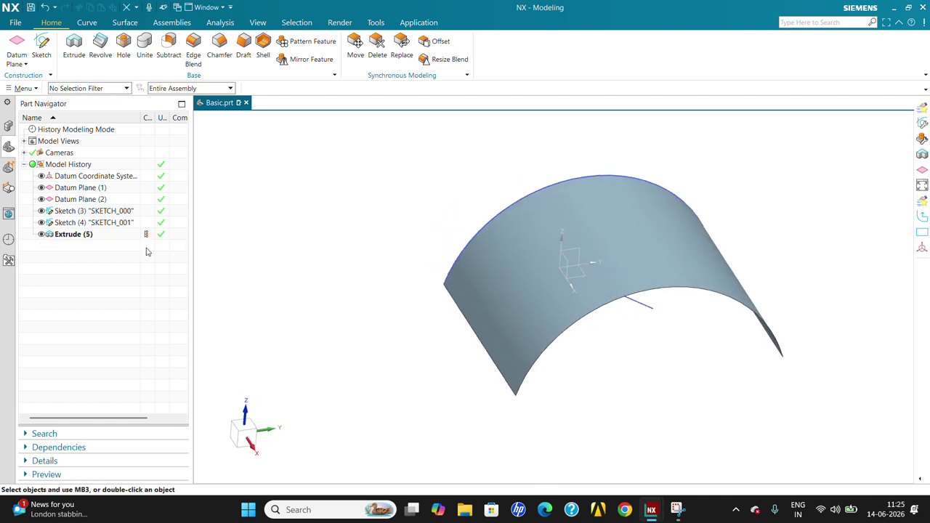
{"action": "right_click", "coordinate": [73, 234]}
{"action": "left_click", "coordinate": [102, 434]}
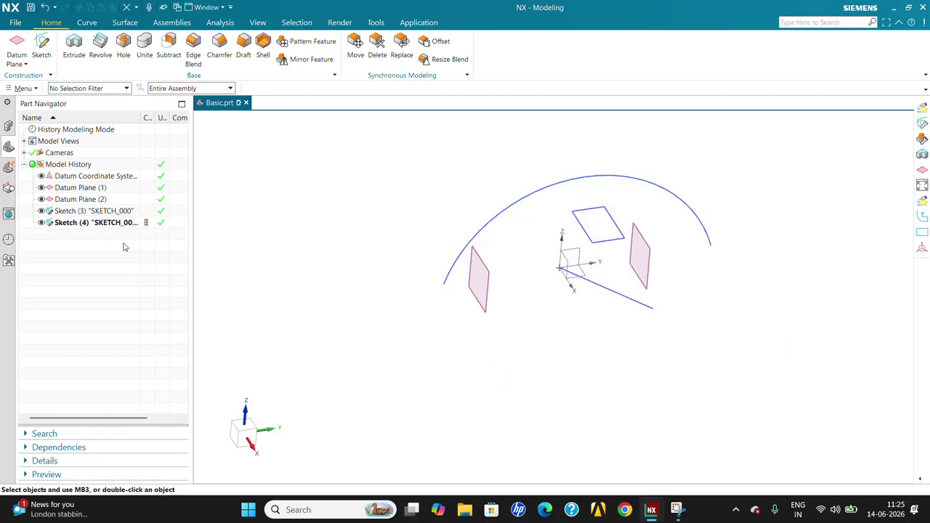
{"action": "left_click", "coordinate": [112, 223]}
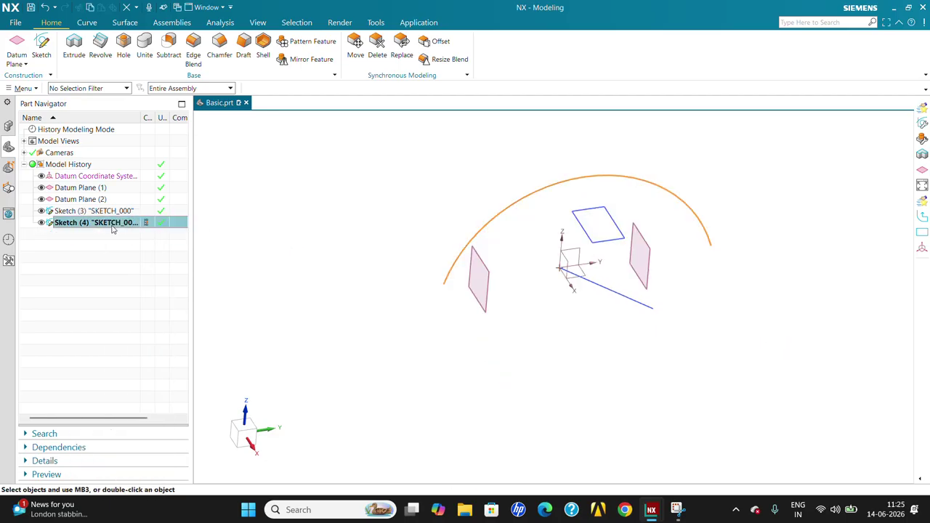
{"action": "left_click", "coordinate": [312, 174]}
- Try a Through Object datum plane on Datum Plane (1), expand the plane orientation options, and cancel the command
{"action": "left_click", "coordinate": [17, 45]}
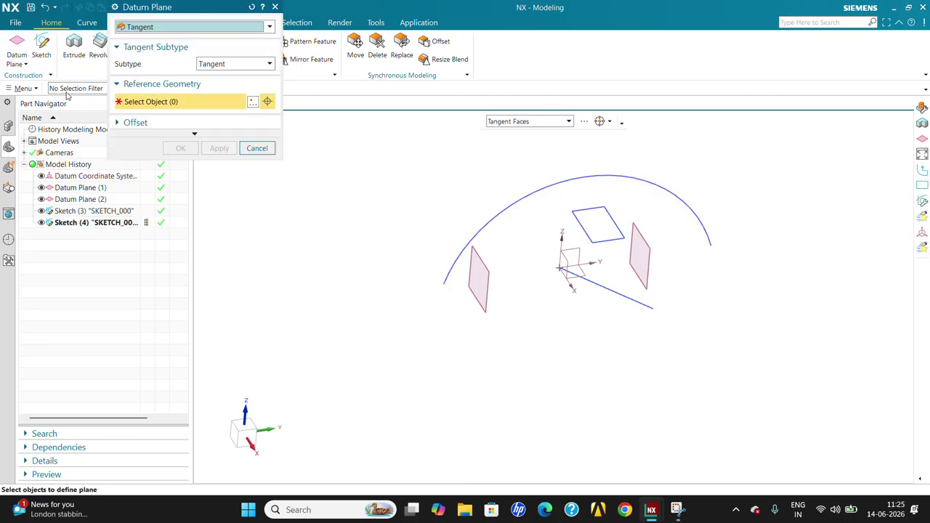
{"action": "left_click", "coordinate": [168, 28]}
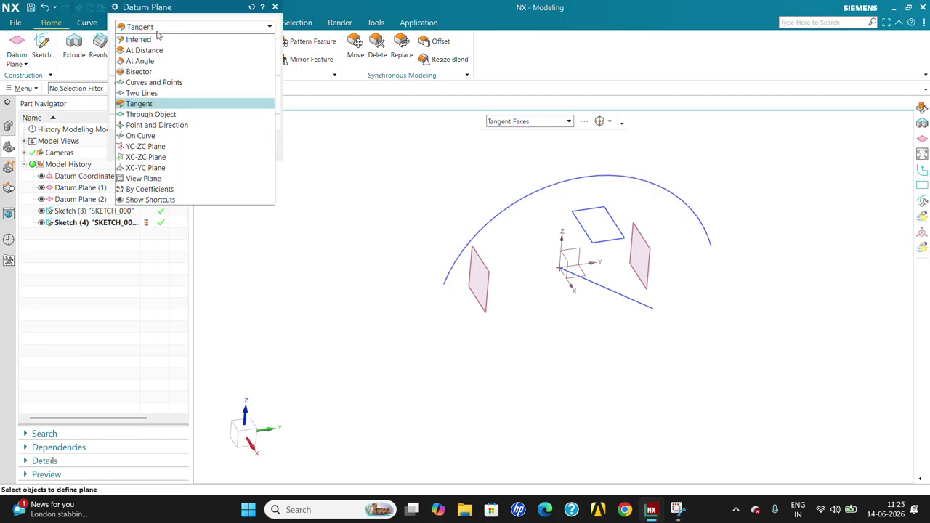
{"action": "left_click", "coordinate": [184, 114]}
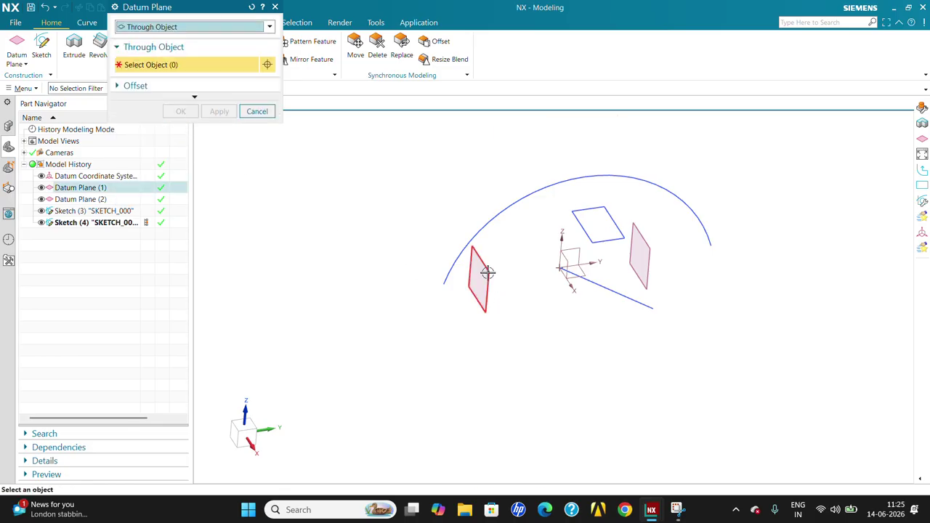
{"action": "left_click", "coordinate": [491, 274]}
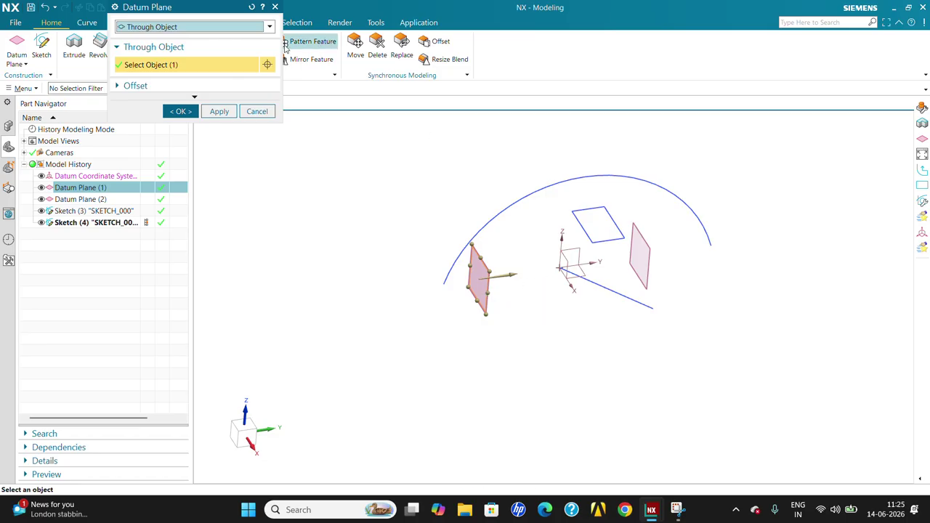
{"action": "left_click", "coordinate": [193, 96]}
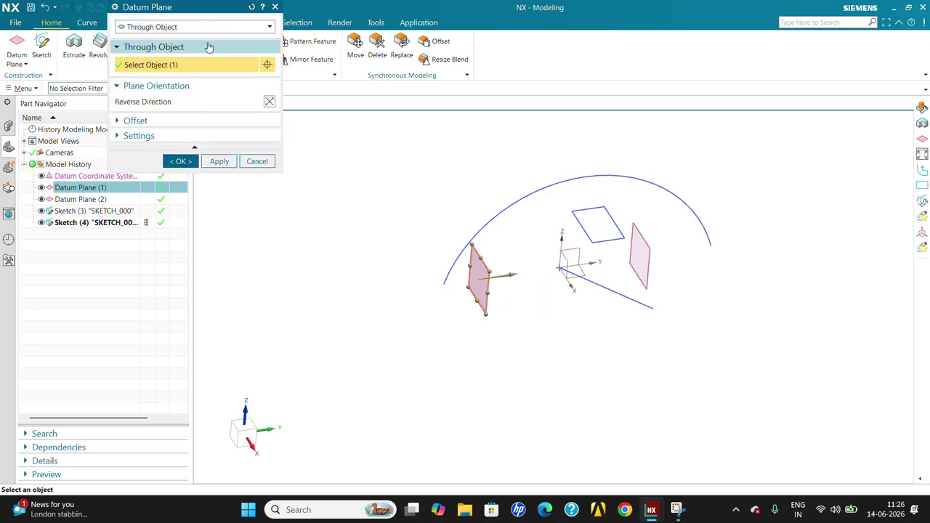
{"action": "left_click", "coordinate": [259, 161]}
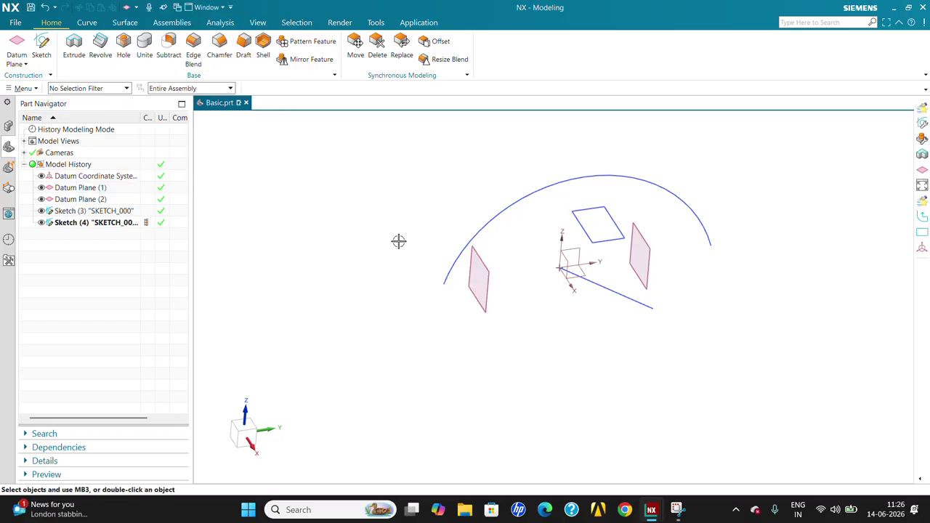
- Try a Through Object datum plane on a line of the rectangle in SKETCH_000
{"action": "mouse_move", "coordinate": [398, 241]}
{"action": "middle_mouse_down"}
{"action": "mouse_move", "coordinate": [446, 249]}
{"action": "mouse_move", "coordinate": [451, 241]}
{"action": "middle_mouse_up"}
{"action": "left_click", "coordinate": [17, 47]}
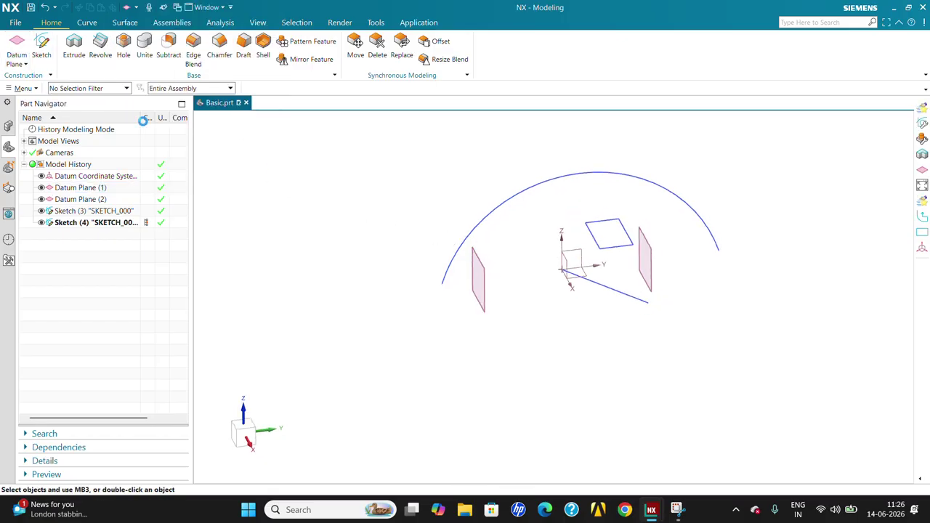
{"action": "left_click", "coordinate": [618, 248]}
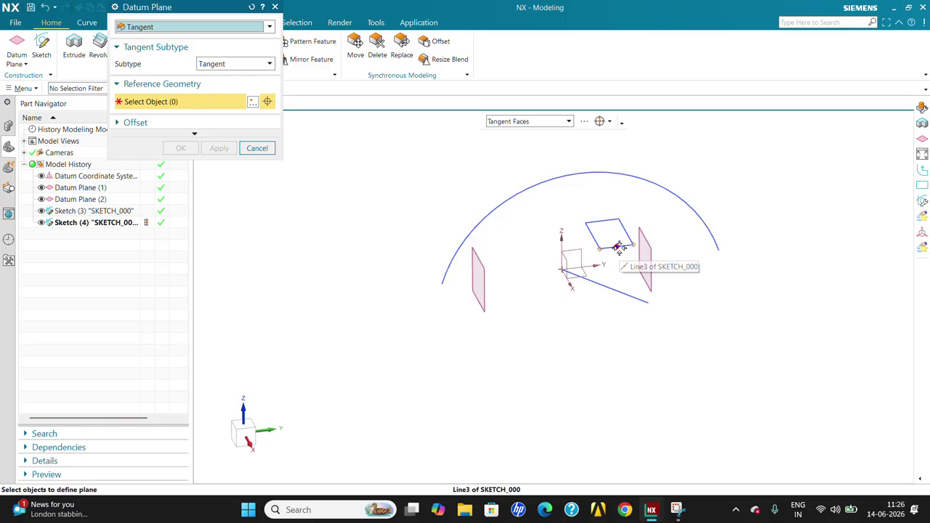
{"action": "left_click", "coordinate": [269, 27]}
{"action": "left_click", "coordinate": [170, 115]}
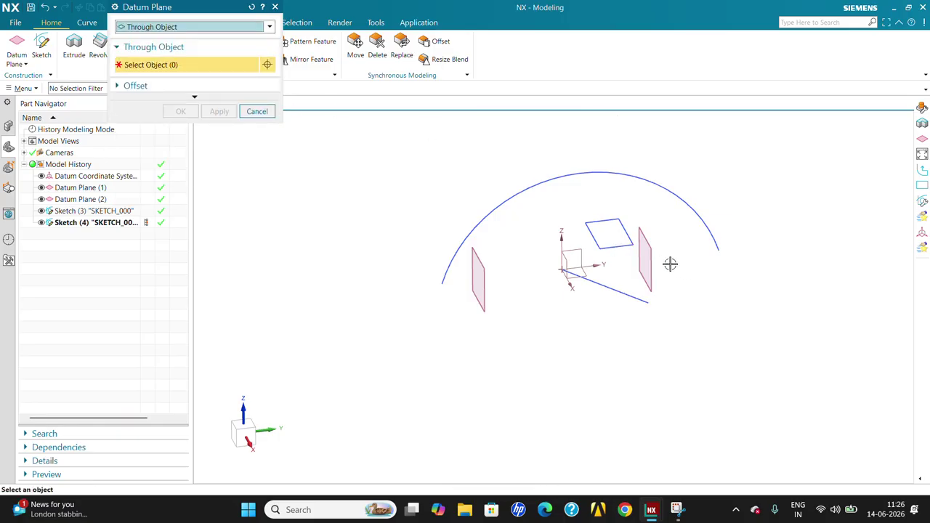
{"action": "left_click", "coordinate": [623, 245]}
{"action": "mouse_move", "coordinate": [639, 247]}
{"action": "middle_mouse_down"}
{"action": "mouse_move", "coordinate": [654, 245]}
{"action": "mouse_move", "coordinate": [644, 245]}
{"action": "middle_mouse_up"}
- Set the datum plane type to Point and Direction and specify the arc's endpoint nearest Datum Plane (1) as the through point
{"action": "left_click", "coordinate": [154, 28]}
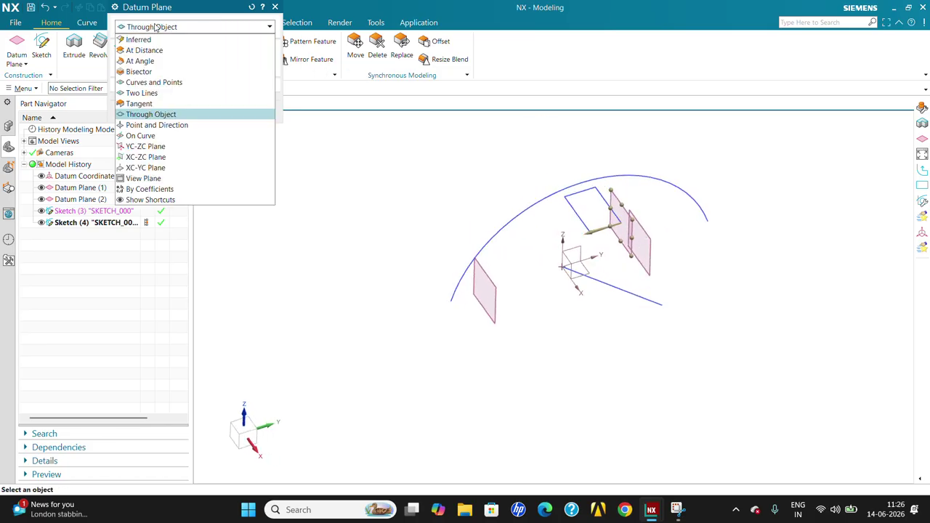
{"action": "left_click", "coordinate": [156, 125]}
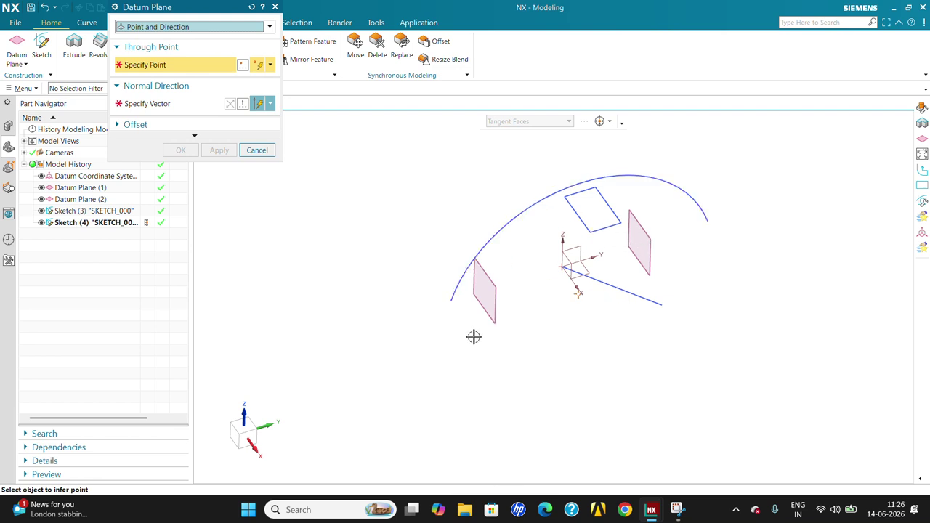
{"action": "middle_click_drag", "start_coordinate": [570, 241], "coordinate": [558, 216]}
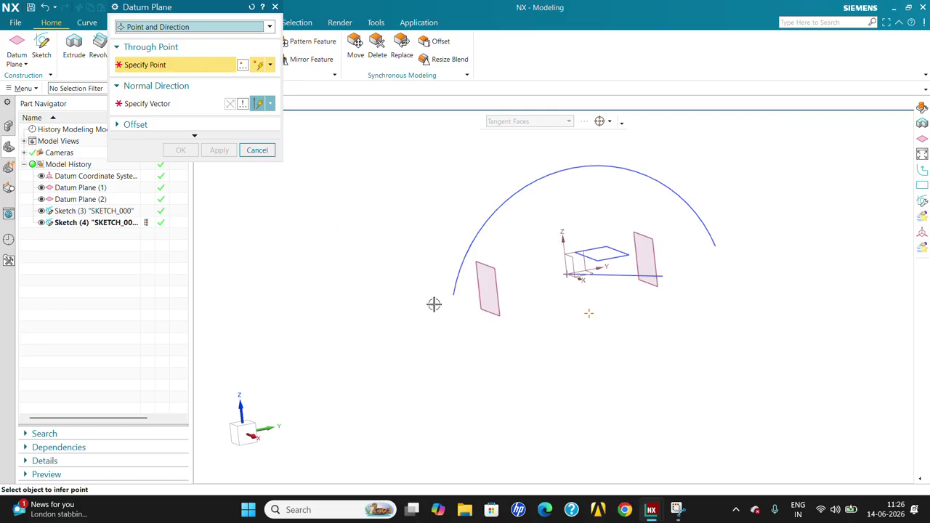
{"action": "mouse_move", "coordinate": [443, 329]}
{"action": "middle_mouse_down"}
{"action": "mouse_move", "coordinate": [448, 345]}
{"action": "mouse_move", "coordinate": [457, 343]}
{"action": "middle_mouse_up"}
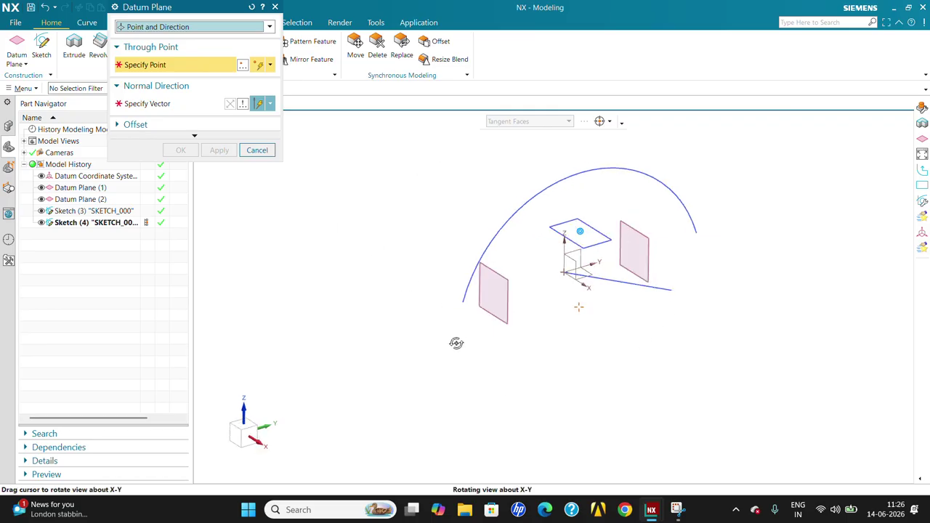
{"action": "left_click", "coordinate": [463, 304]}
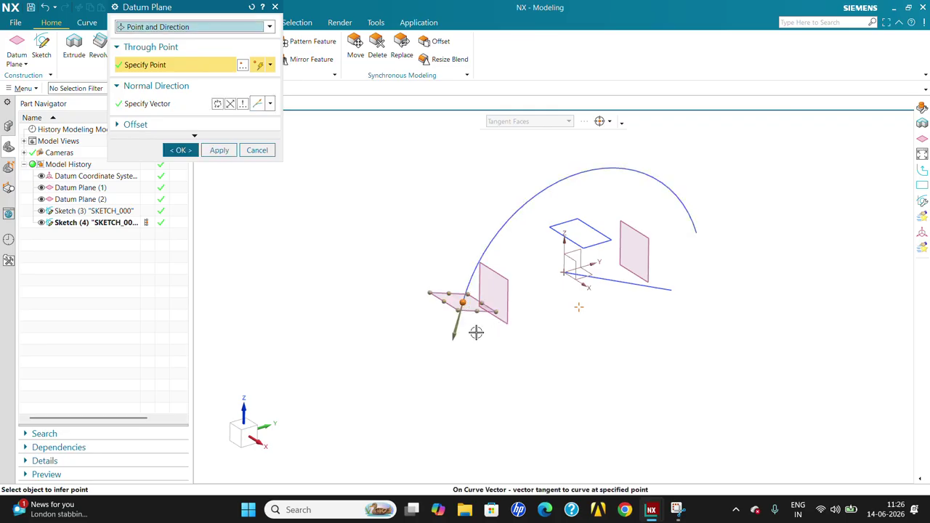
{"action": "middle_click_drag", "start_coordinate": [477, 333], "coordinate": [458, 264]}
{"action": "scroll", "coordinate": [459, 235], "scroll_direction": "up", "scroll_amount": 2}
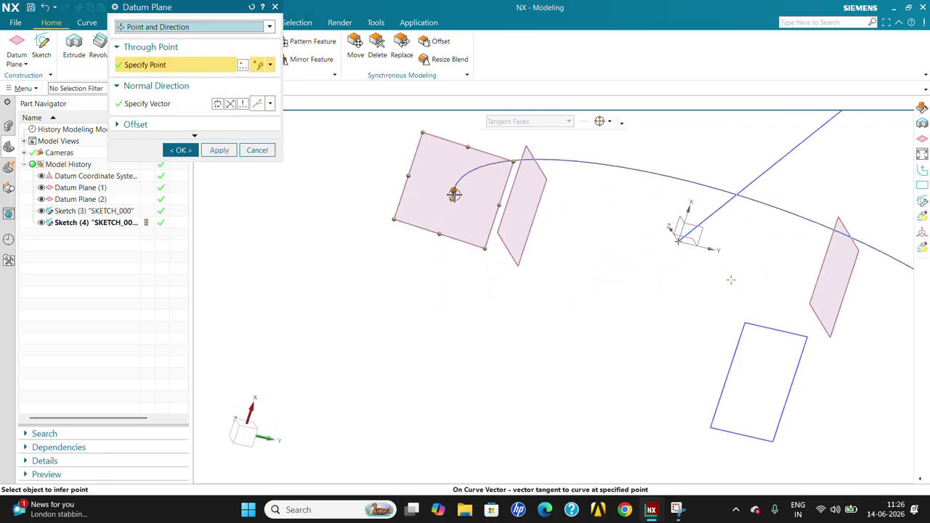
{"action": "middle_click_drag", "start_coordinate": [436, 204], "coordinate": [450, 320]}
{"action": "scroll", "coordinate": [425, 362], "scroll_direction": "down", "scroll_amount": 2}
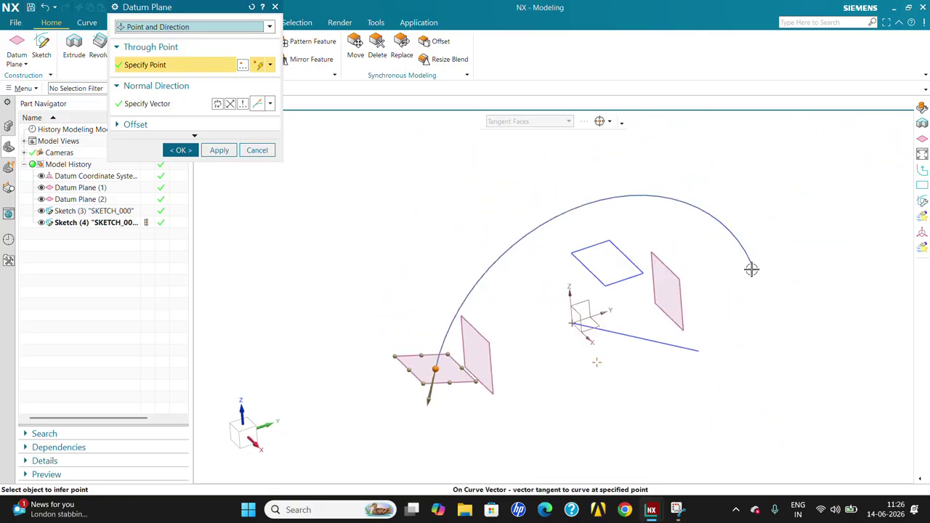
- Cycle through the alternate normal directions at the arc's endpoint, ending on the vector tangent to the curve
{"action": "left_click", "coordinate": [217, 104]}
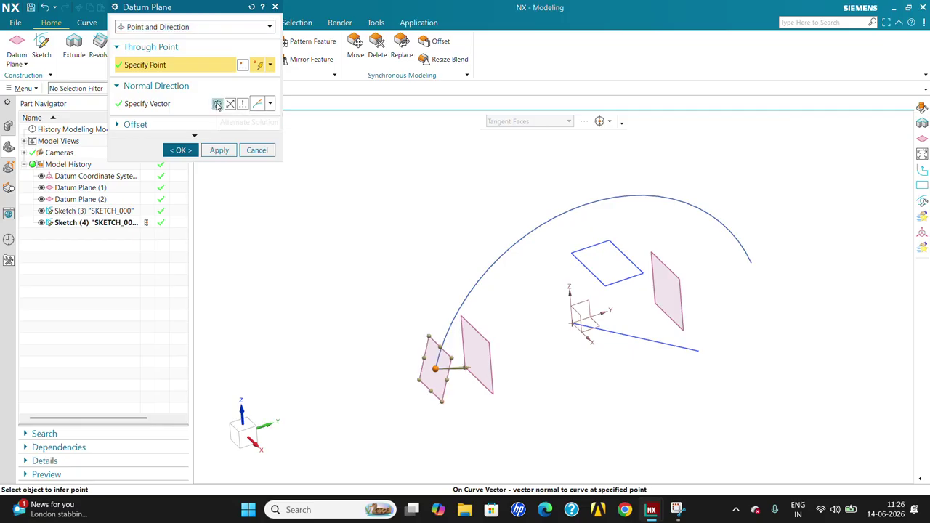
{"action": "left_click", "coordinate": [218, 104]}
{"action": "left_click", "coordinate": [217, 103]}
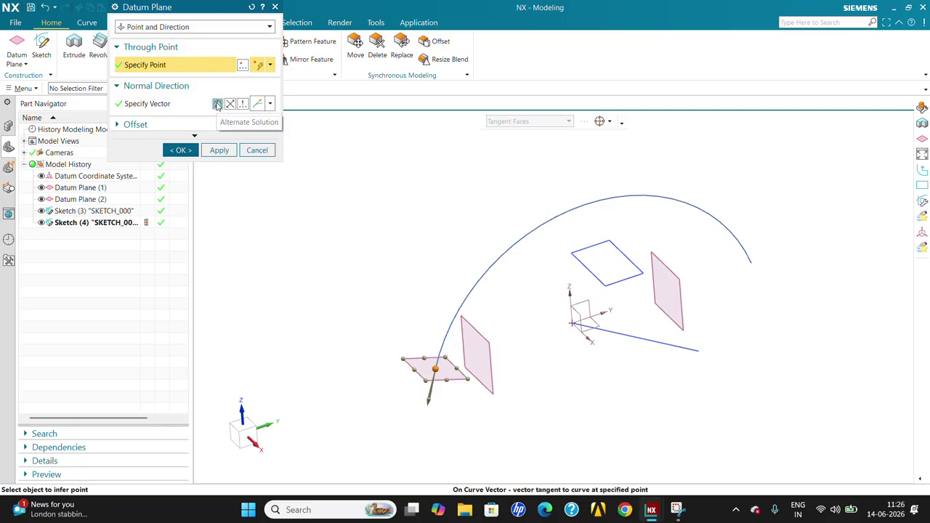
{"action": "left_click", "coordinate": [217, 104]}
{"action": "left_click", "coordinate": [217, 104]}
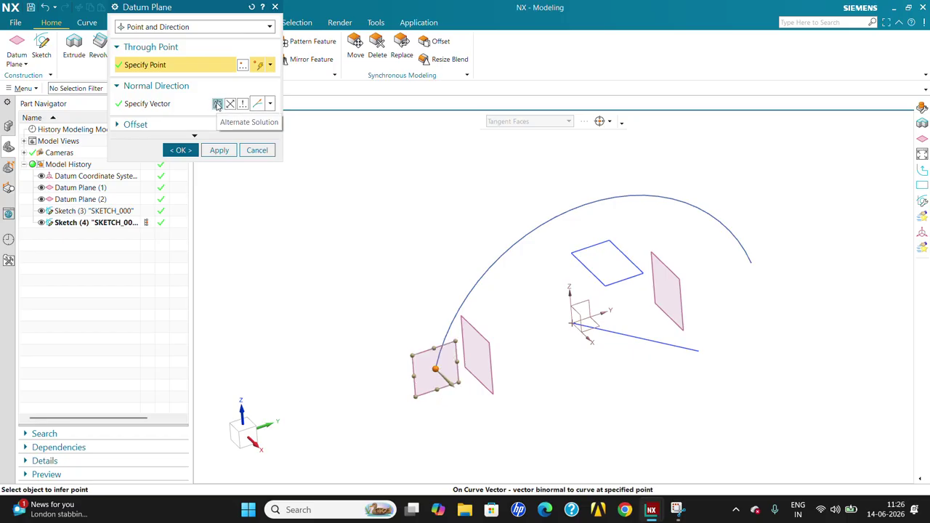
{"action": "left_click", "coordinate": [217, 104]}
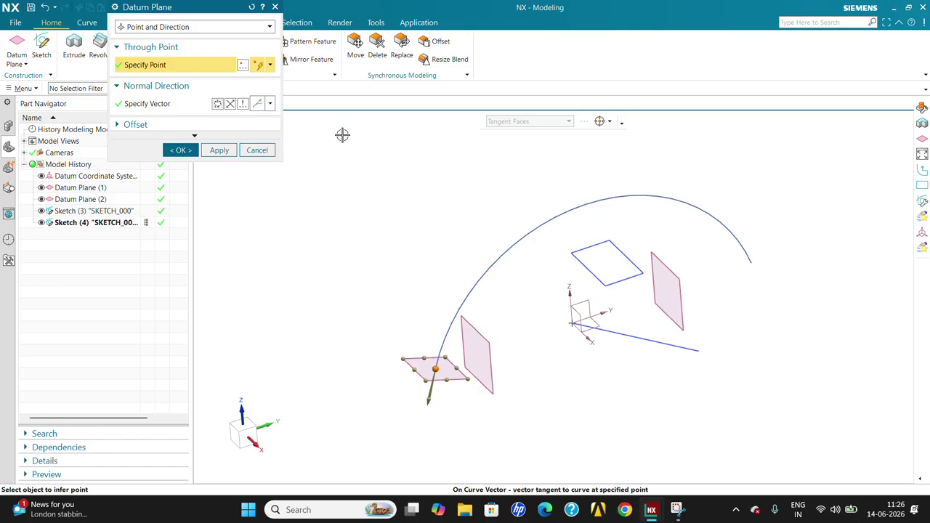
- Keep the On Curve Vector as the normal direction and create the Point and Direction datum plane at the arc's endpoint
{"action": "left_click", "coordinate": [269, 104]}
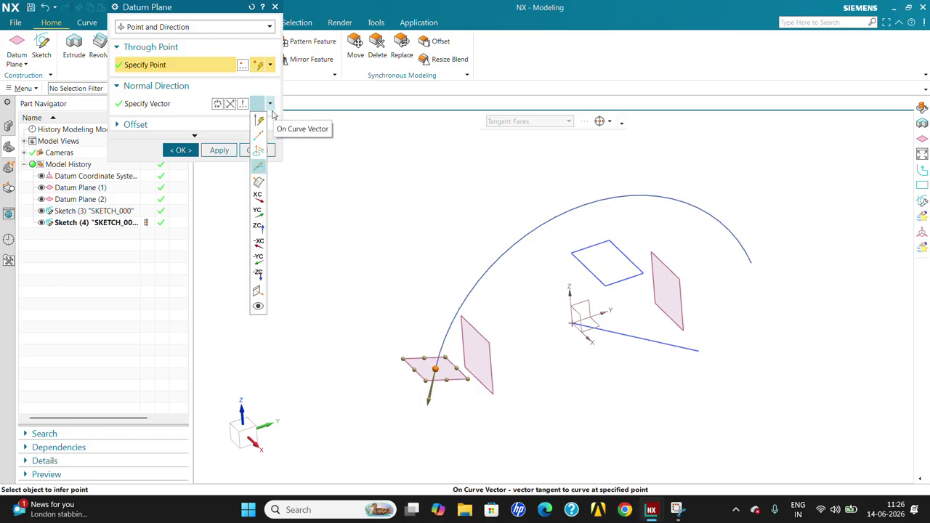
{"action": "left_click", "coordinate": [199, 104]}
{"action": "left_click", "coordinate": [198, 104]}
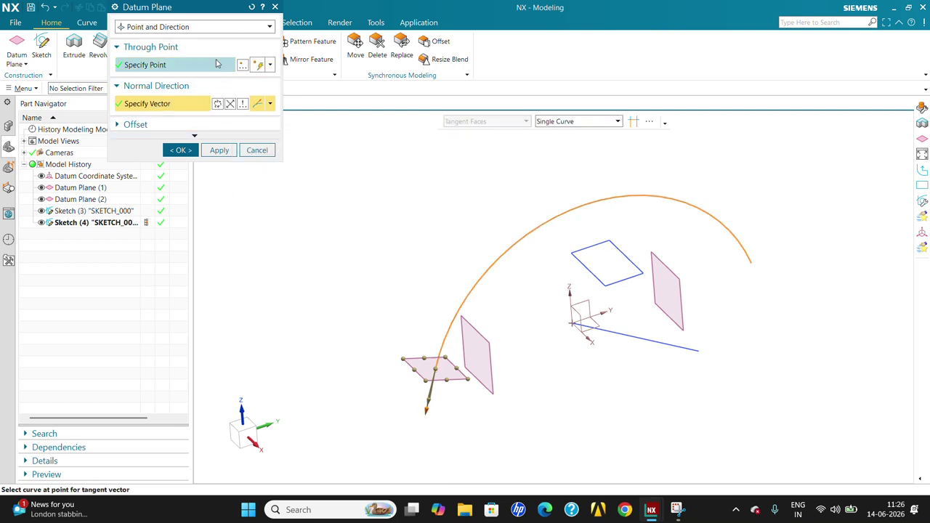
{"action": "left_click", "coordinate": [172, 28]}
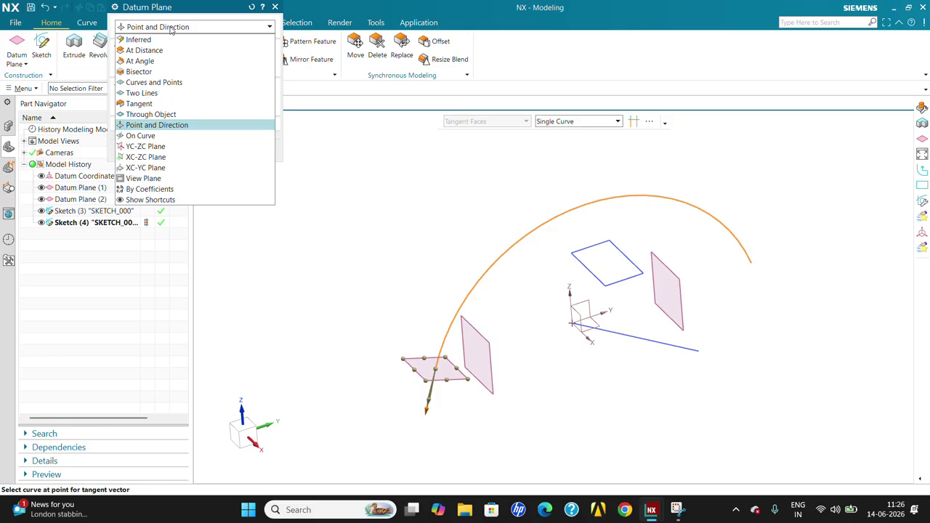
{"action": "left_click", "coordinate": [189, 125]}
{"action": "left_click", "coordinate": [182, 151]}
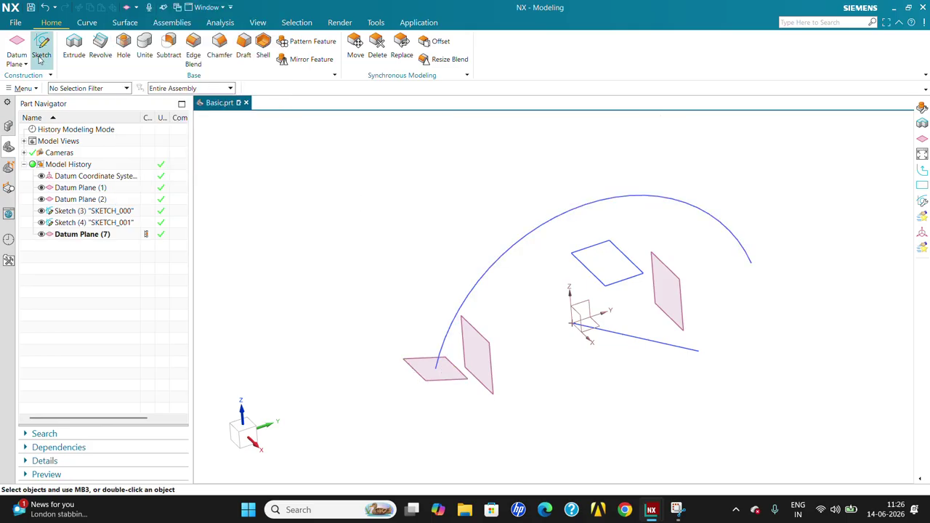
- Start an On Curve datum plane on the arc of SKETCH_001 and place it at an arc length of about 930 mm
{"action": "left_click", "coordinate": [12, 35]}
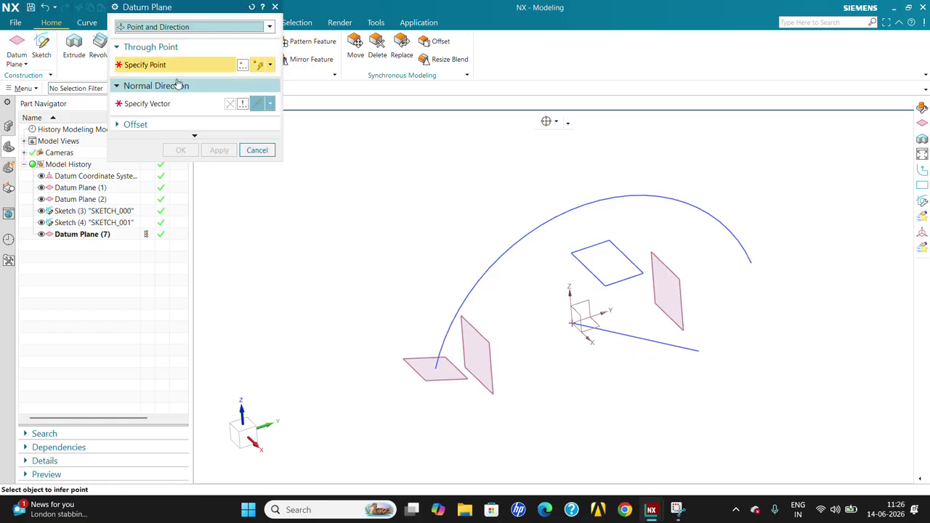
{"action": "left_click", "coordinate": [175, 27]}
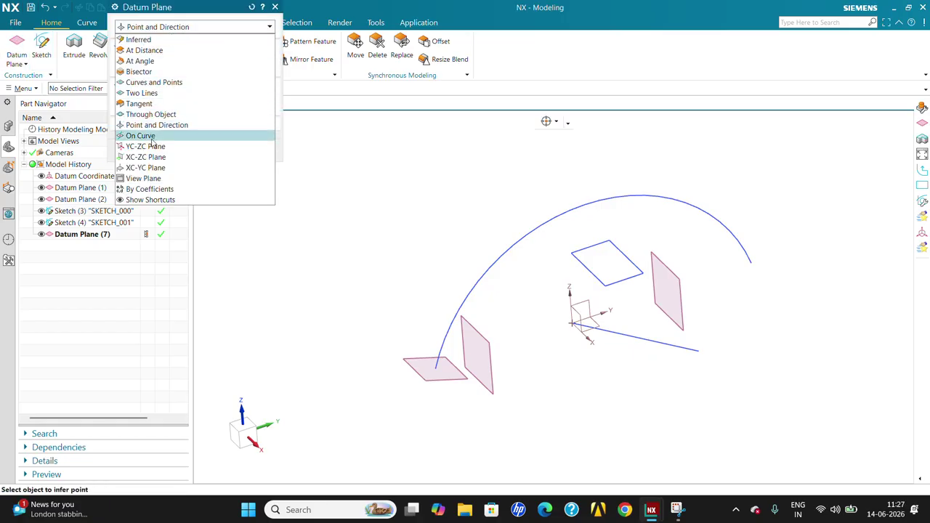
{"action": "left_click", "coordinate": [151, 138]}
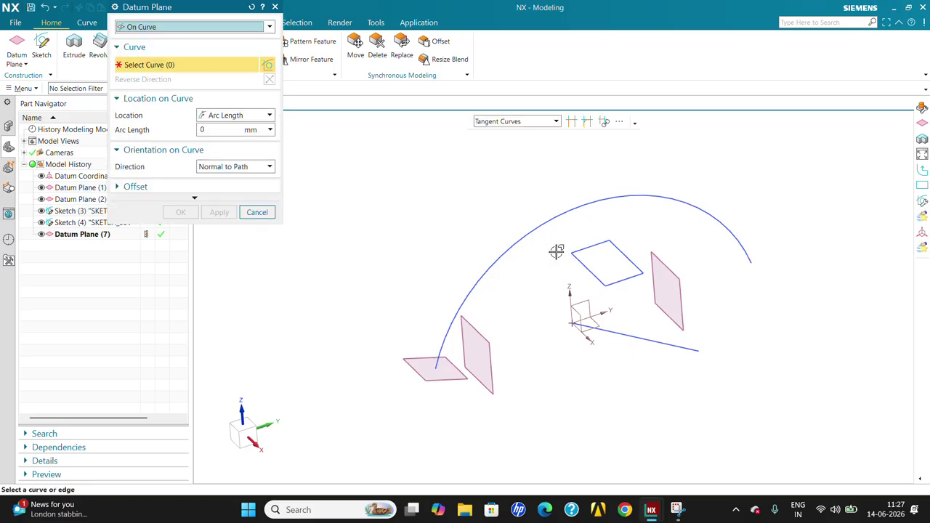
{"action": "left_click", "coordinate": [542, 224]}
{"action": "middle_click_drag", "start_coordinate": [517, 287], "coordinate": [503, 264]}
{"action": "left_click_drag", "start_coordinate": [535, 209], "coordinate": [497, 231]}
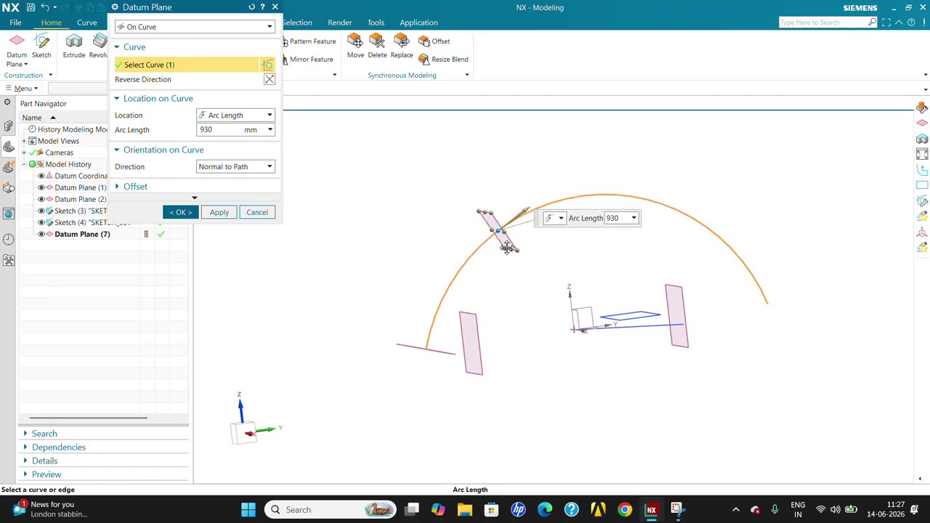
- Try the Through Point location for the On Curve plane at the arc's endpoint and at its centre, and cancel the plane
{"action": "left_click", "coordinate": [247, 115]}
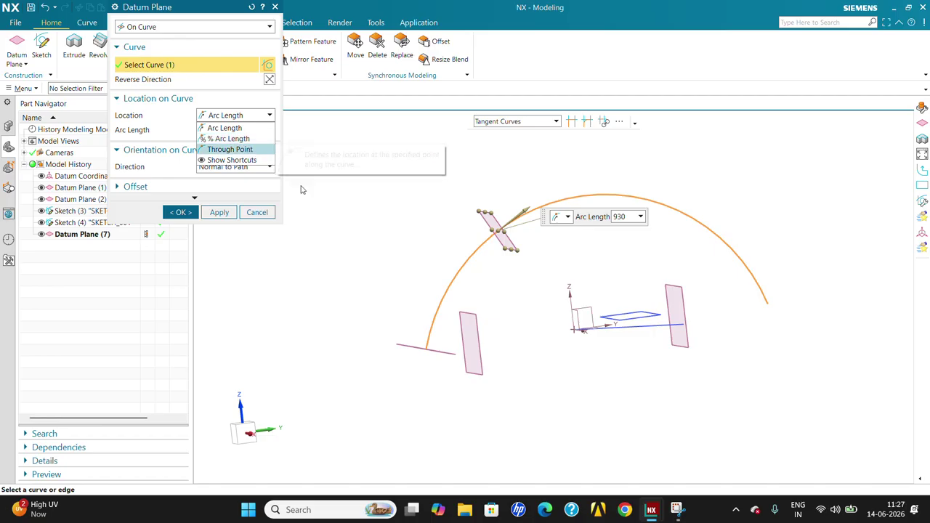
{"action": "left_click", "coordinate": [230, 149]}
{"action": "left_click", "coordinate": [426, 347]}
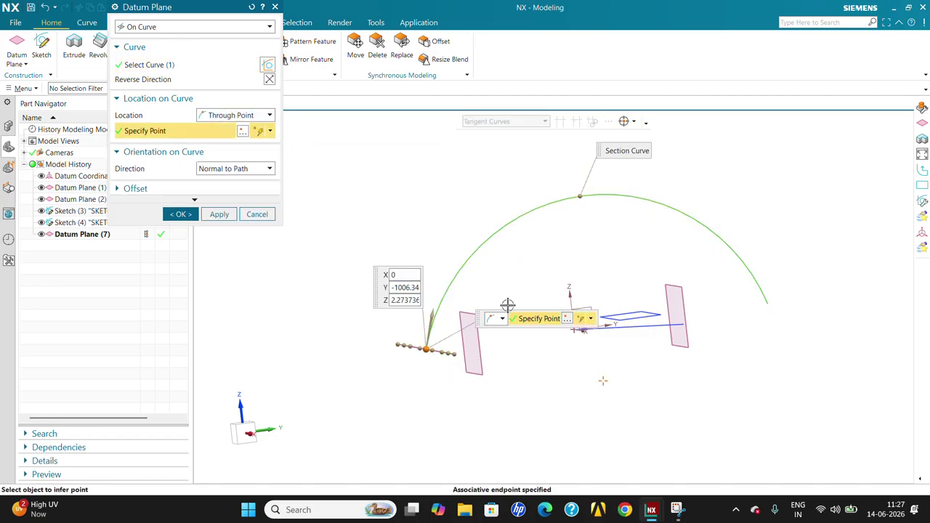
{"action": "left_click", "coordinate": [467, 262]}
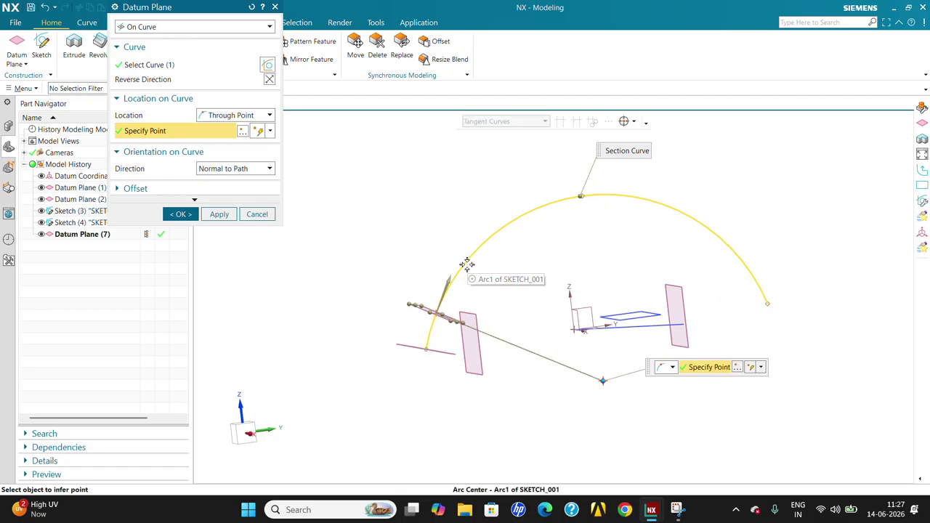
{"action": "middle_click_drag", "start_coordinate": [552, 223], "coordinate": [520, 234]}
{"action": "left_click", "coordinate": [229, 172]}
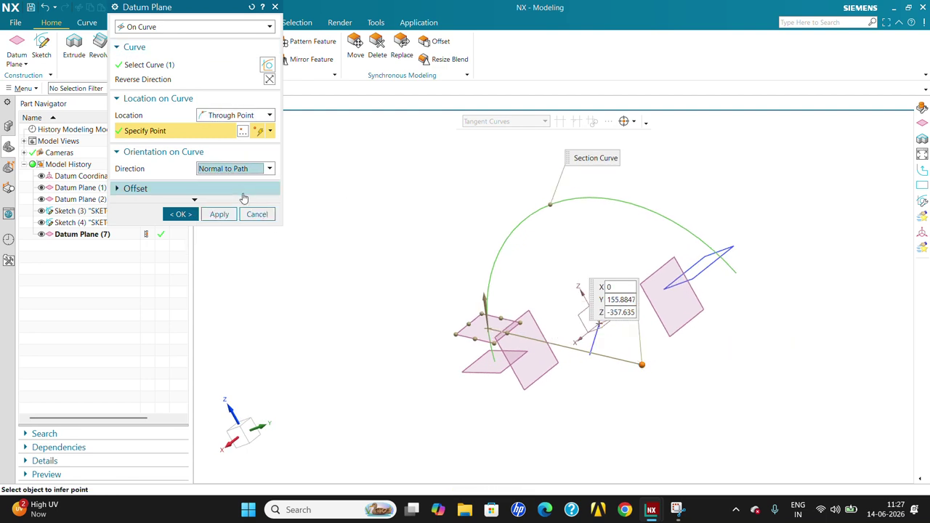
{"action": "left_click", "coordinate": [257, 214]}
{"action": "middle_click_drag", "start_coordinate": [255, 208], "coordinate": [468, 268]}
{"action": "middle_click_drag", "start_coordinate": [391, 190], "coordinate": [438, 215]}
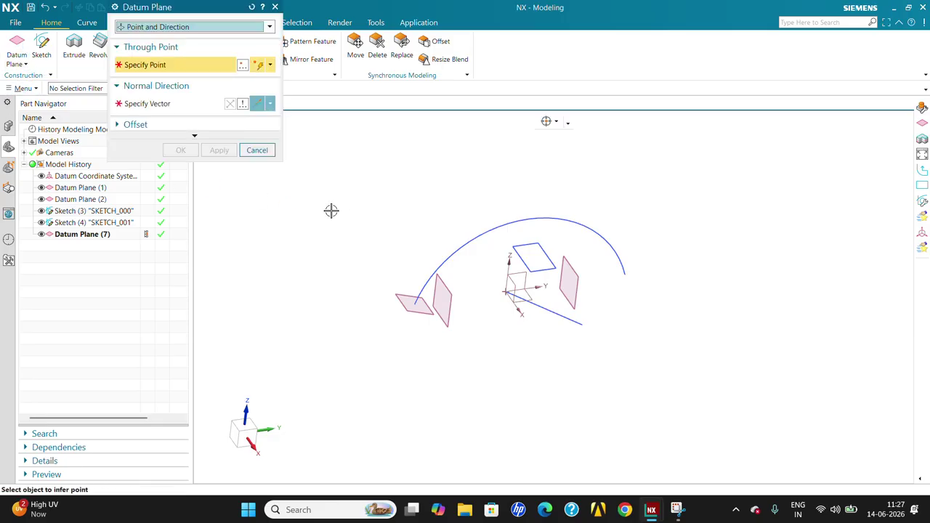
- Try a YC-ZC Plane datum plane offset about 440 mm along the X axis
{"action": "left_click", "coordinate": [178, 29]}
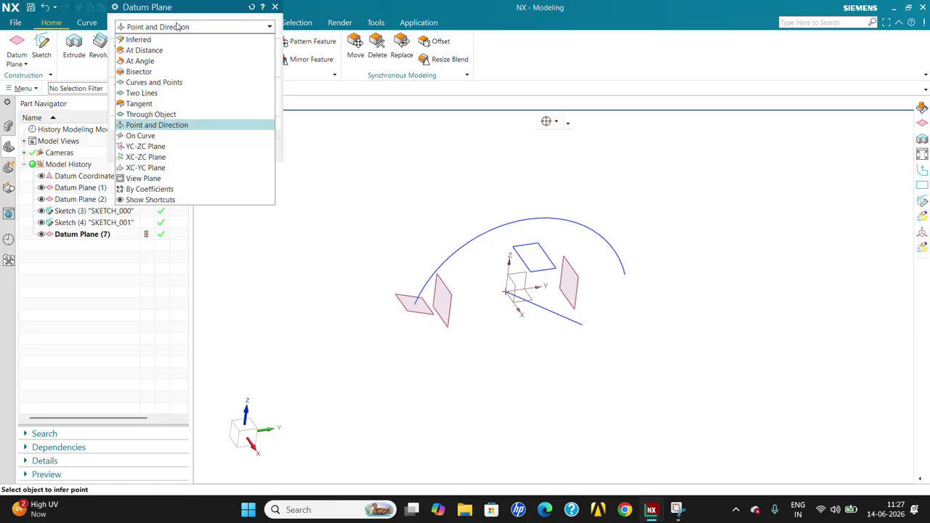
{"action": "left_click", "coordinate": [157, 147]}
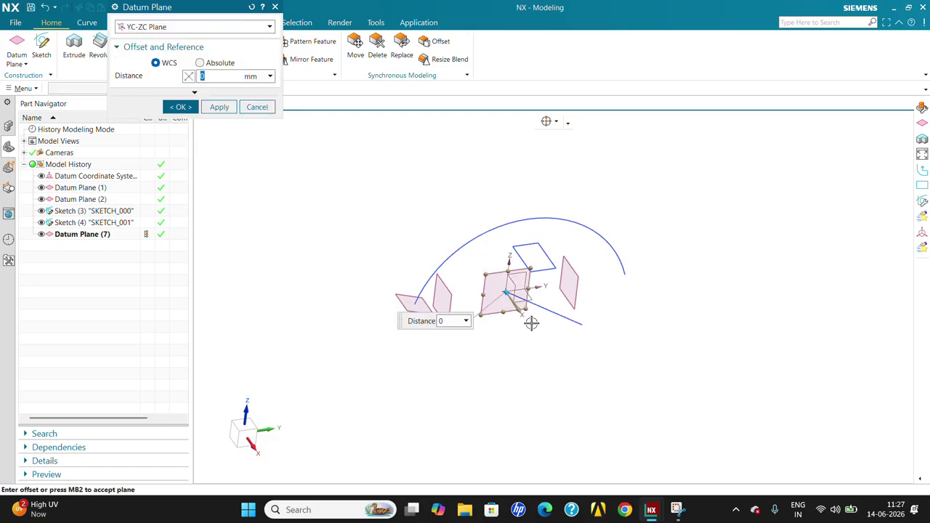
{"action": "mouse_move", "coordinate": [532, 324]}
{"action": "middle_mouse_down"}
{"action": "mouse_move", "coordinate": [550, 336]}
{"action": "mouse_move", "coordinate": [515, 308]}
{"action": "mouse_move", "coordinate": [533, 297]}
{"action": "mouse_move", "coordinate": [557, 315]}
{"action": "mouse_move", "coordinate": [536, 308]}
{"action": "mouse_move", "coordinate": [553, 320]}
{"action": "mouse_move", "coordinate": [538, 319]}
{"action": "middle_mouse_up"}
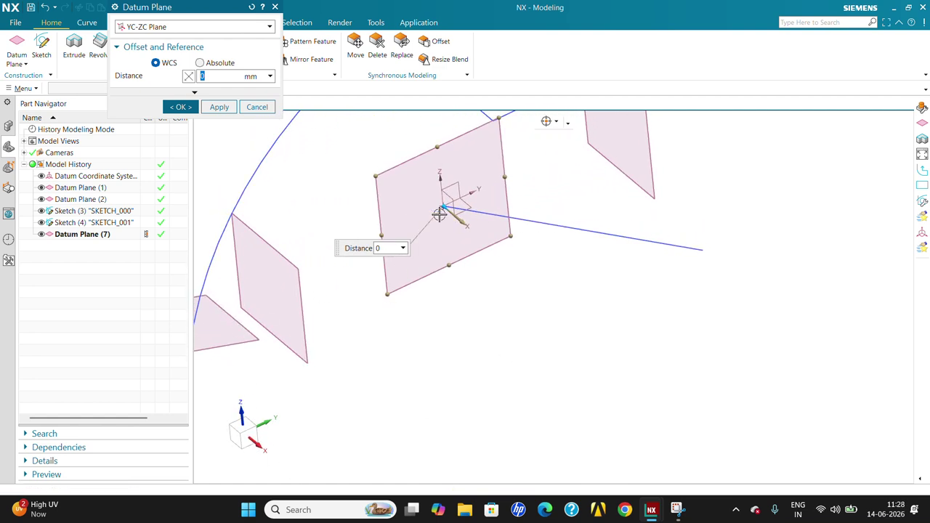
{"action": "left_click_drag", "start_coordinate": [443, 208], "coordinate": [518, 268]}
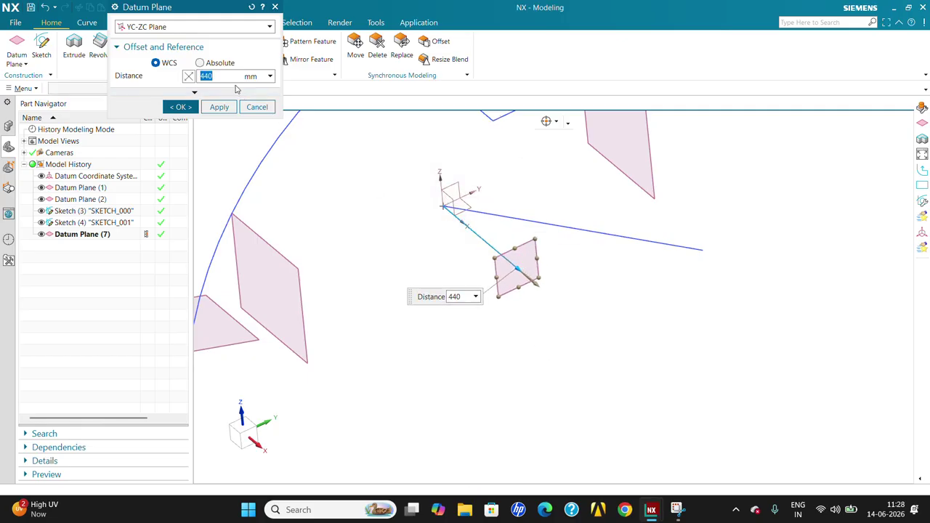
- Try the XC-ZC Plane type and the XC-YC Plane type at the coordinate system's origin
{"action": "left_click", "coordinate": [178, 28]}
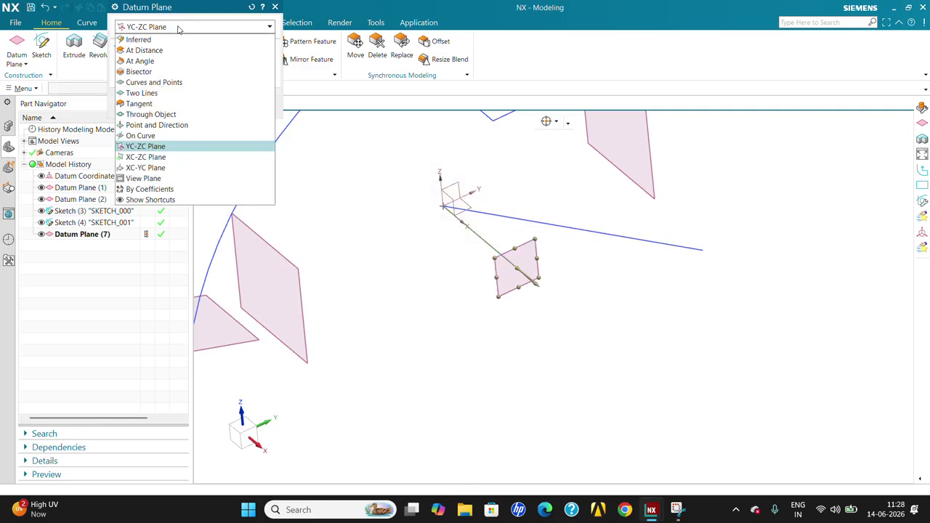
{"action": "left_click", "coordinate": [170, 158]}
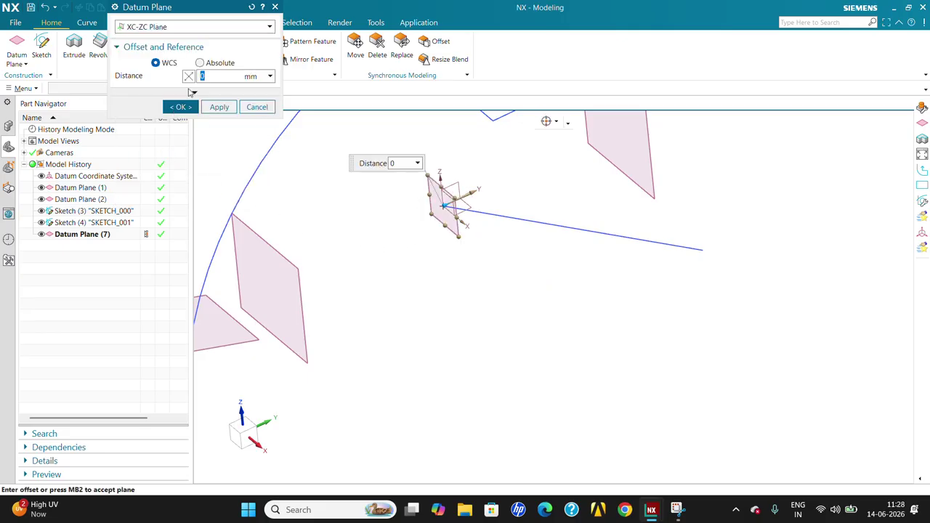
{"action": "left_click", "coordinate": [163, 26]}
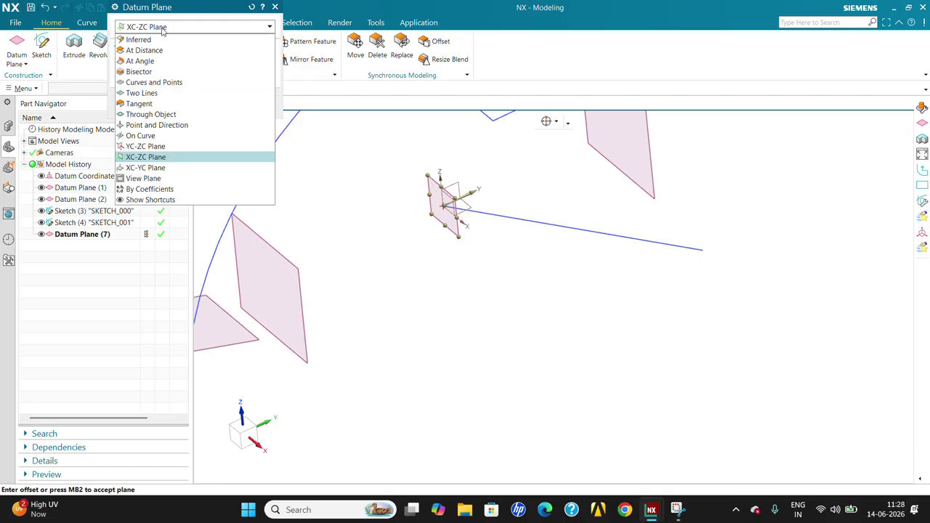
{"action": "left_click", "coordinate": [162, 169]}
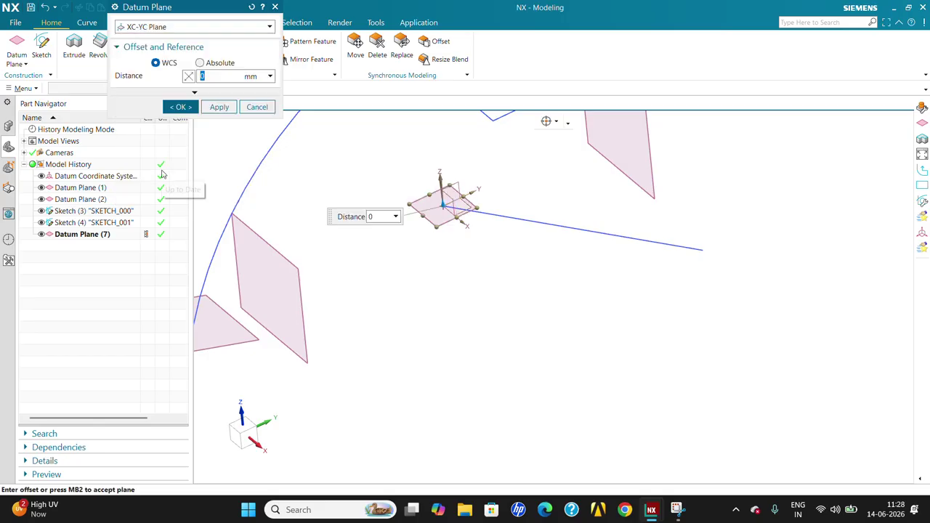
{"action": "middle_click_drag", "start_coordinate": [475, 253], "coordinate": [604, 258]}
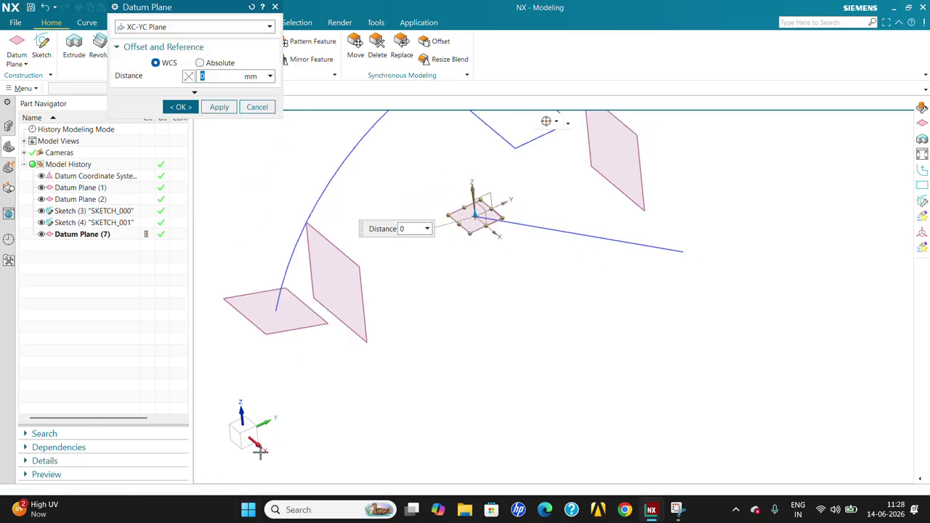
{"action": "scroll", "coordinate": [454, 211], "scroll_direction": "up", "scroll_amount": 5}
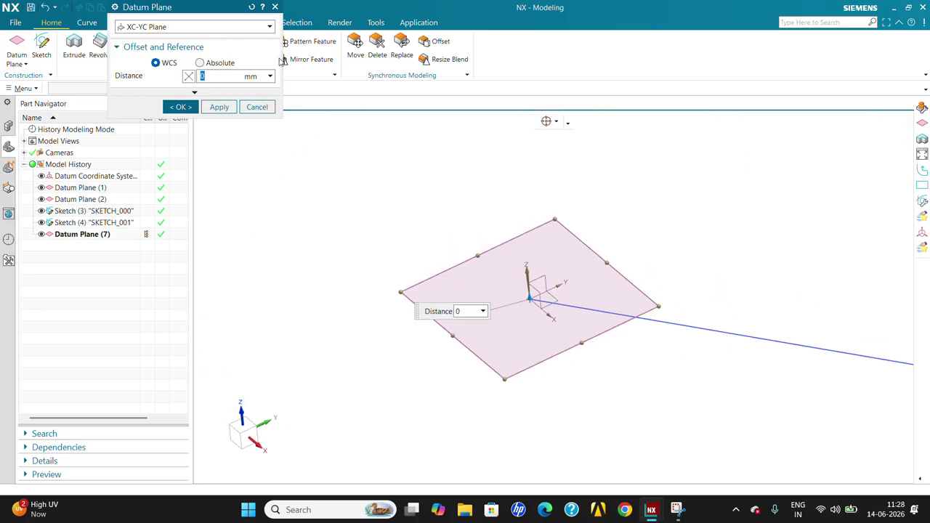
- Switch the XC-YC plane's offset reference to Absolute and back to WCS
{"action": "left_click", "coordinate": [201, 63]}
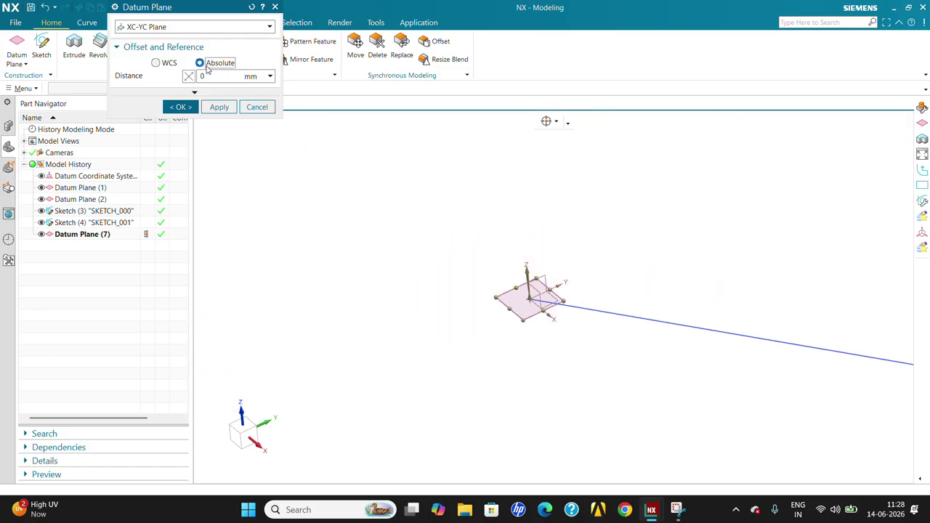
{"action": "left_click", "coordinate": [157, 63]}
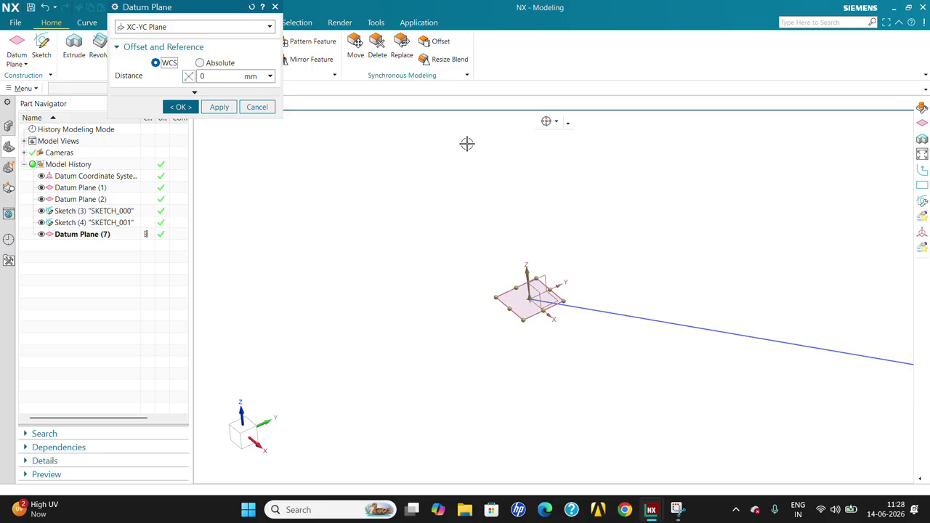
{"action": "scroll", "coordinate": [570, 276], "scroll_direction": "down", "scroll_amount": 3}
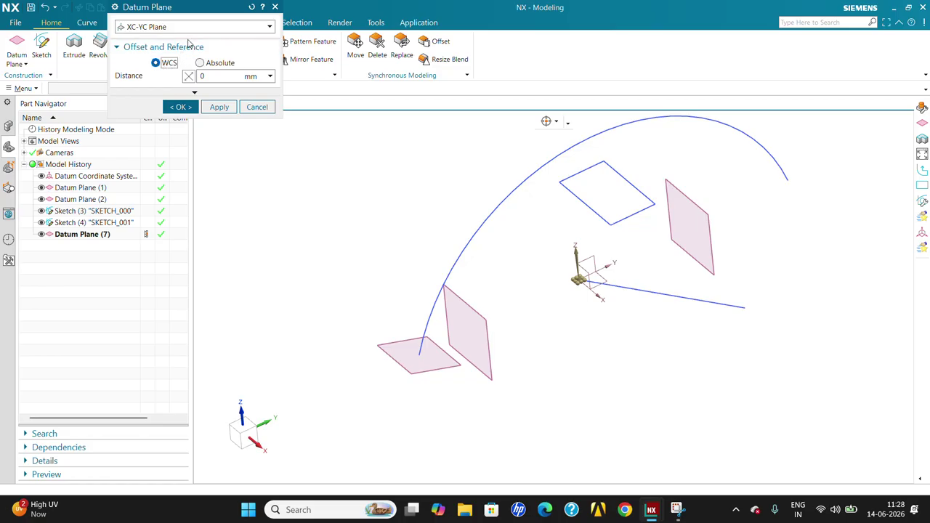
- Try the View Plane type and examine the previewed plane from other view orientations
{"action": "left_click", "coordinate": [154, 28]}
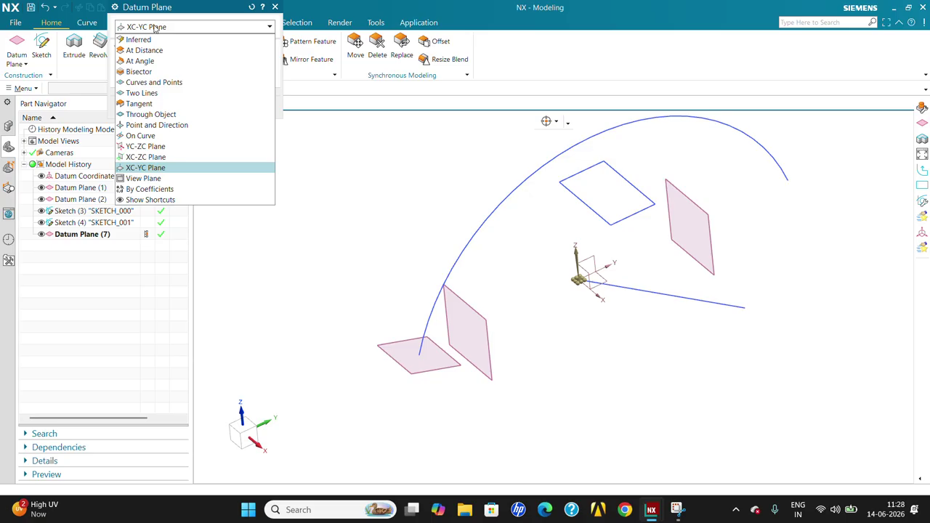
{"action": "left_click", "coordinate": [149, 178]}
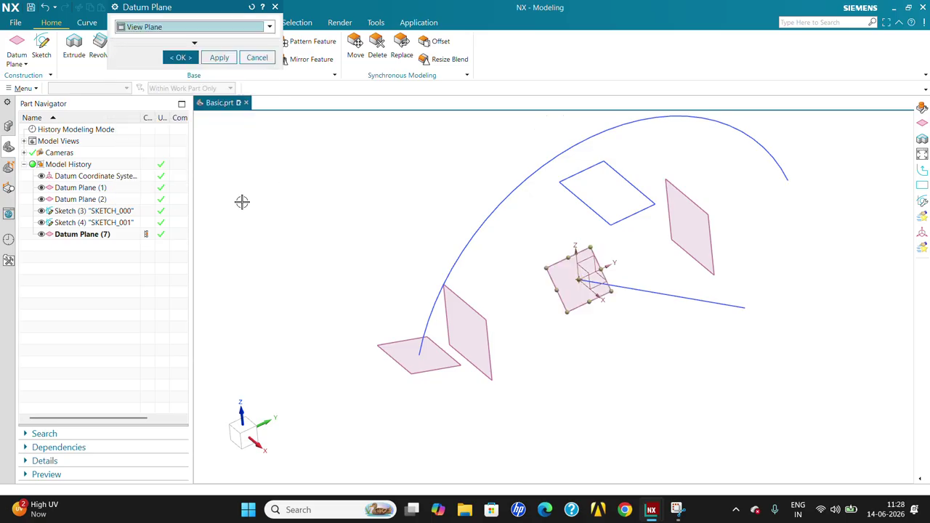
{"action": "middle_click_drag", "start_coordinate": [696, 285], "coordinate": [633, 308]}
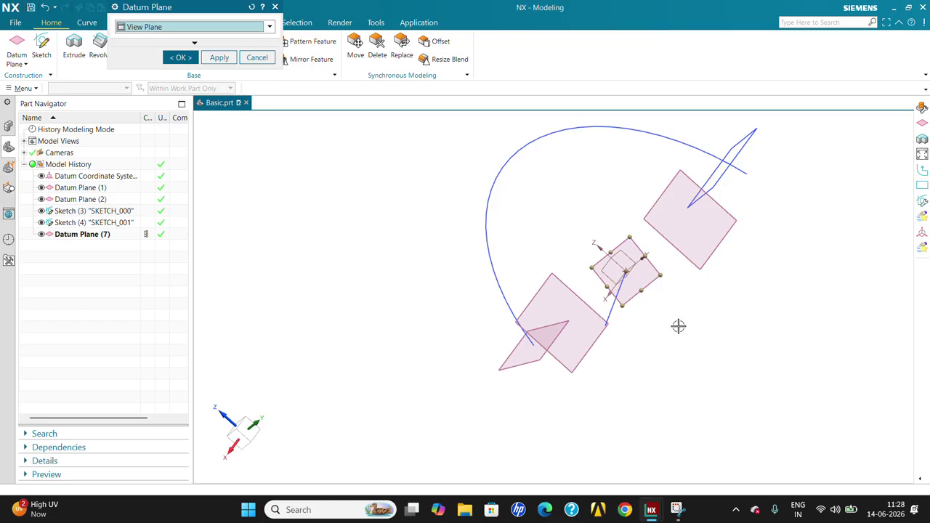
{"action": "middle_click_drag", "start_coordinate": [386, 208], "coordinate": [476, 231]}
- Set the datum plane type to By Coefficients and enter 50 for each of the coefficients a, b and c
{"action": "left_click", "coordinate": [175, 29]}
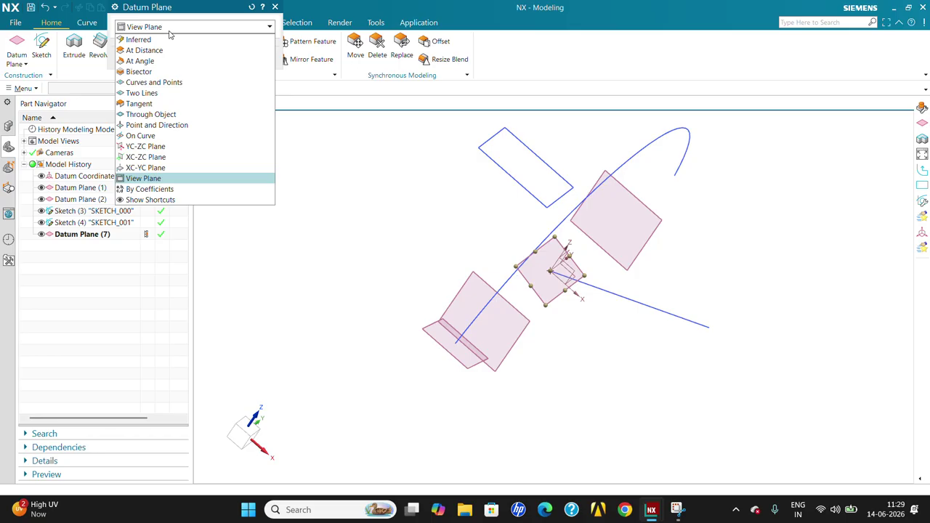
{"action": "left_click", "coordinate": [179, 190]}
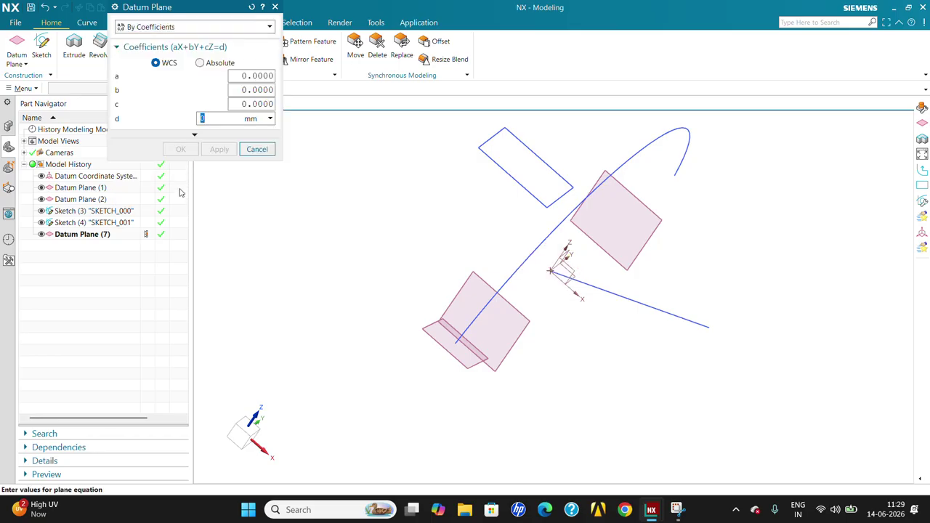
{"action": "left_click", "coordinate": [244, 76]}
{"action": "left_click", "coordinate": [252, 90]}
{"action": "left_click", "coordinate": [250, 105]}
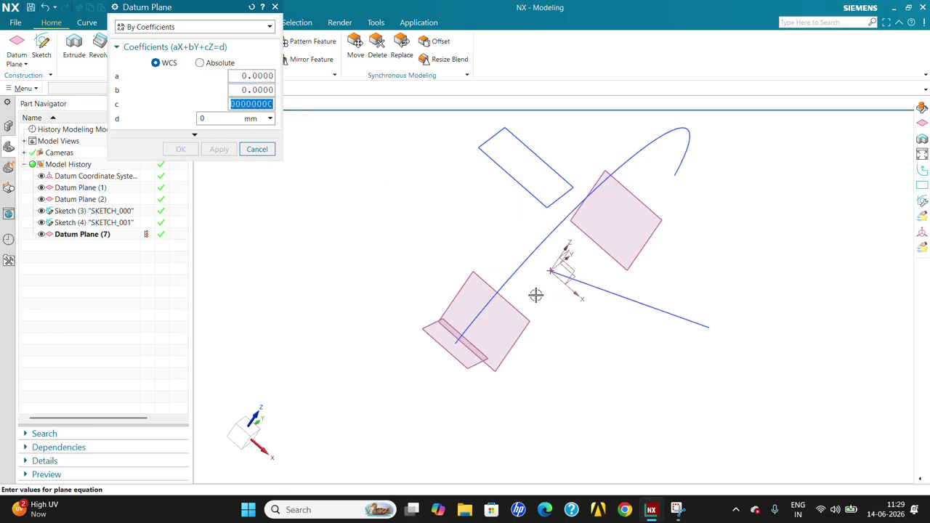
{"action": "left_click", "coordinate": [246, 77]}
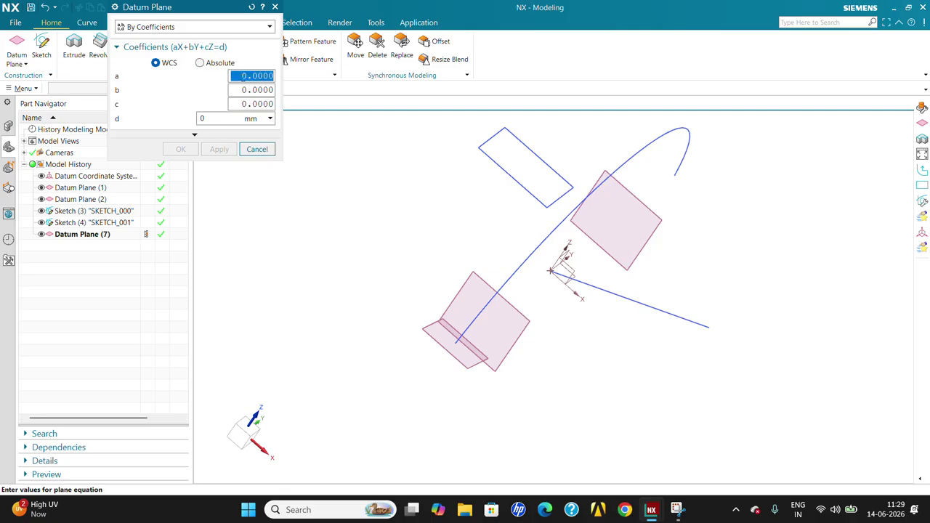
{"action": "type", "text": "50"}
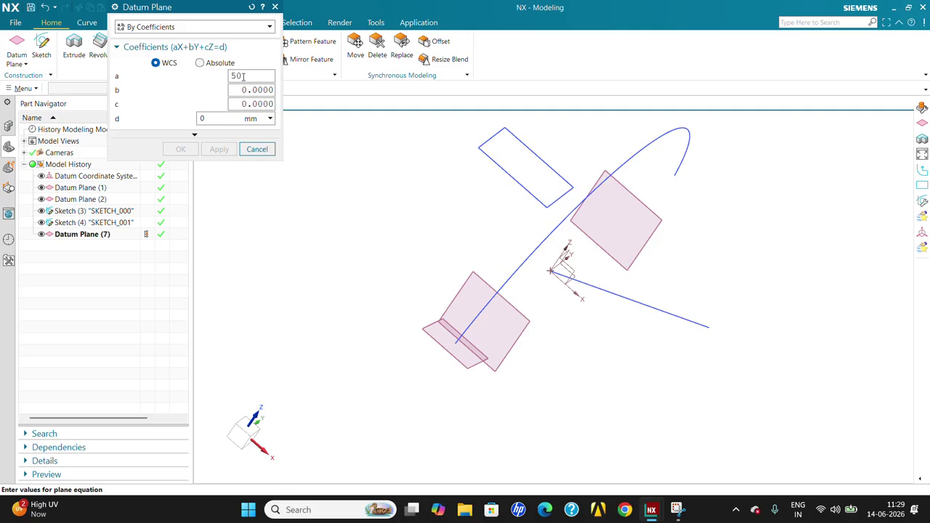
{"action": "key", "text": "Tab"}
{"action": "type", "text": "5"}
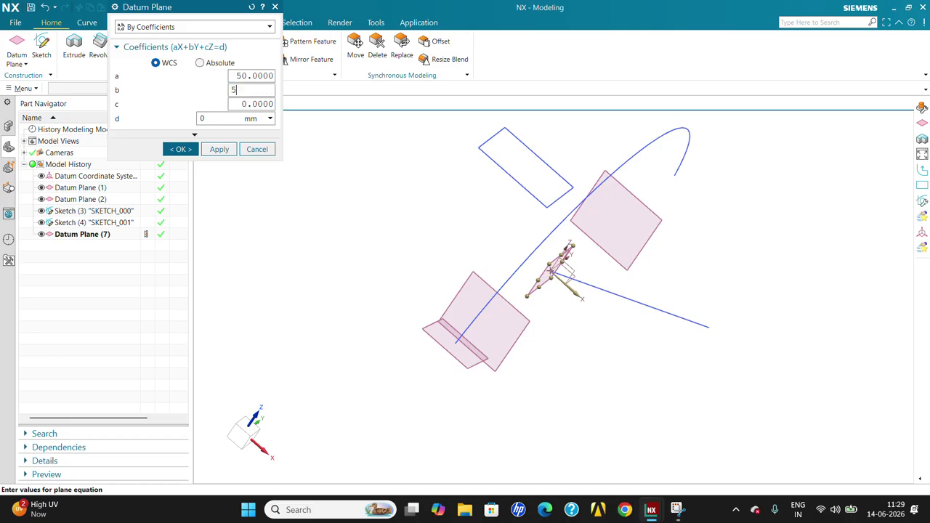
{"action": "type", "text": "0"}
{"action": "double_click", "coordinate": [253, 88]}
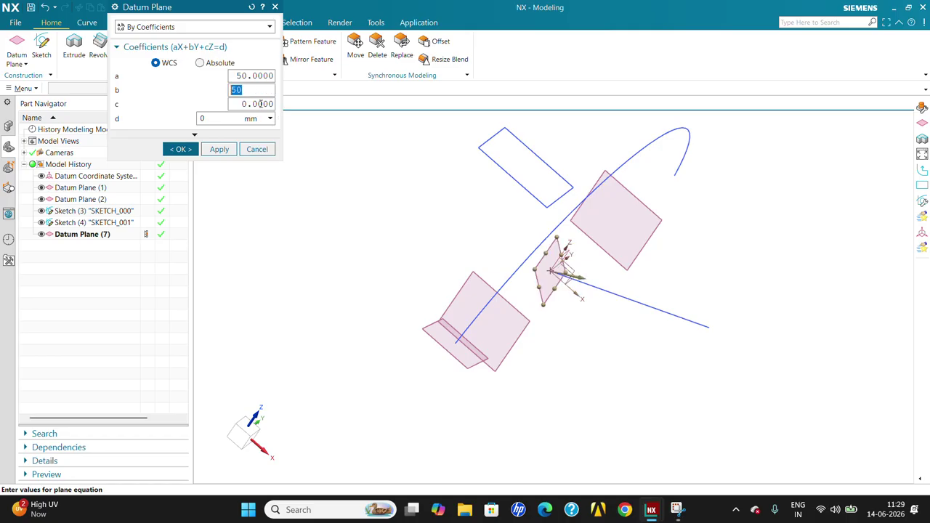
{"action": "left_click", "coordinate": [260, 103]}
{"action": "type", "text": "50"}
{"action": "double_click", "coordinate": [258, 104]}
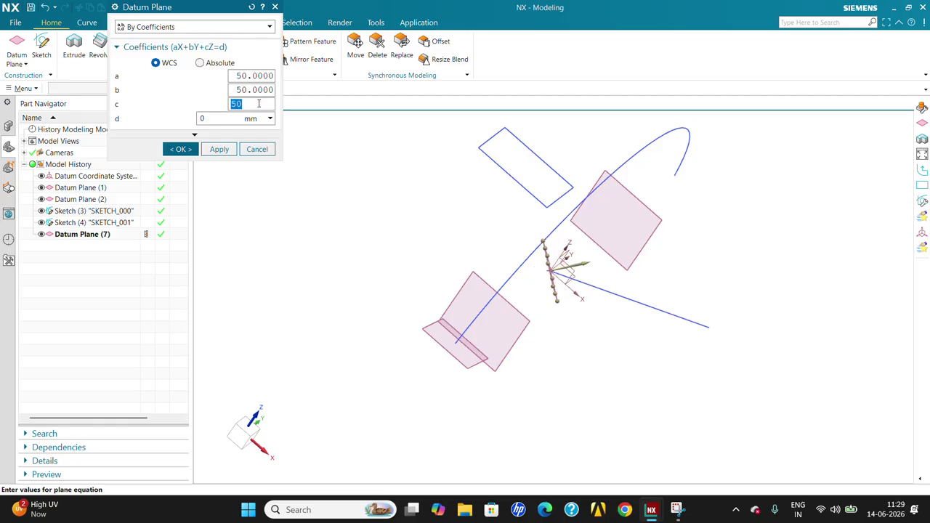
- Set coefficient d to 50 mm and cancel the By Coefficients datum plane
{"action": "middle_click_drag", "start_coordinate": [513, 294], "coordinate": [486, 294]}
{"action": "left_click", "coordinate": [227, 120]}
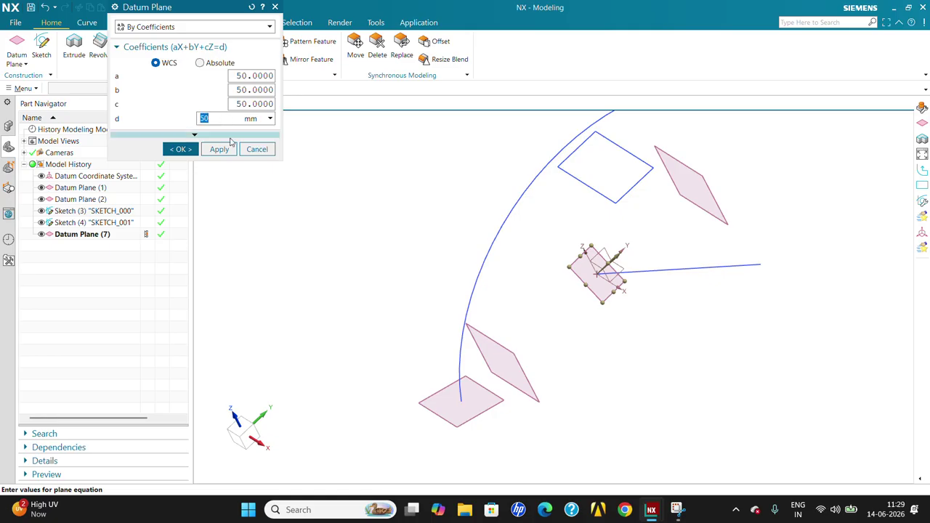
{"action": "left_click", "coordinate": [260, 151]}
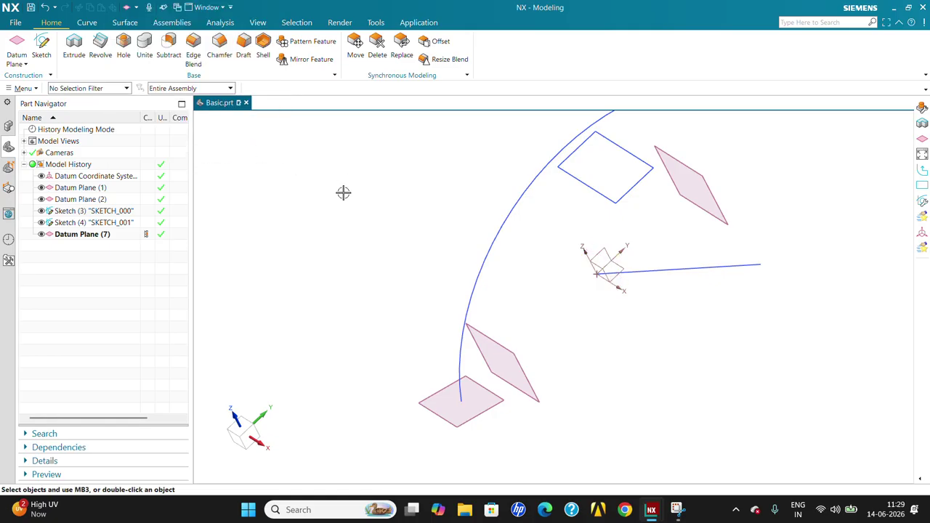
{"action": "left_click", "coordinate": [17, 45]}
{"action": "left_click", "coordinate": [169, 29]}
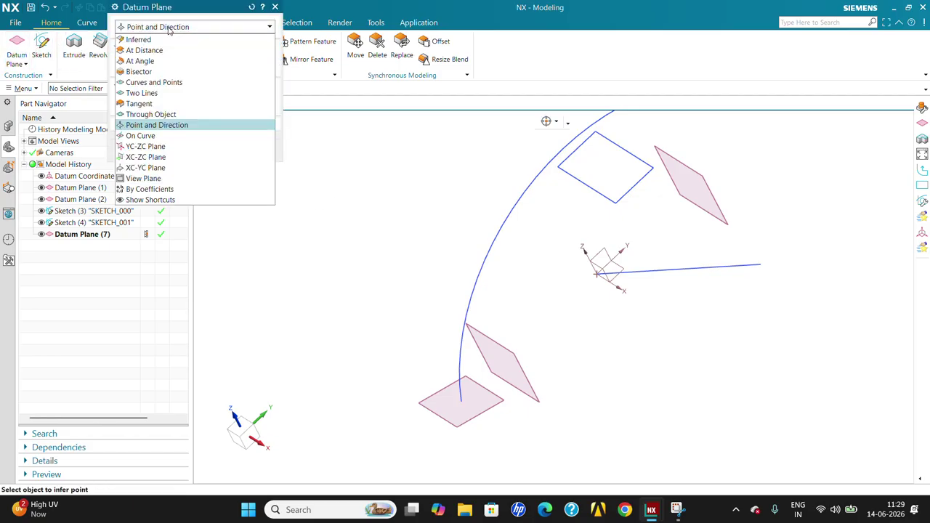
{"action": "left_click", "coordinate": [149, 39]}
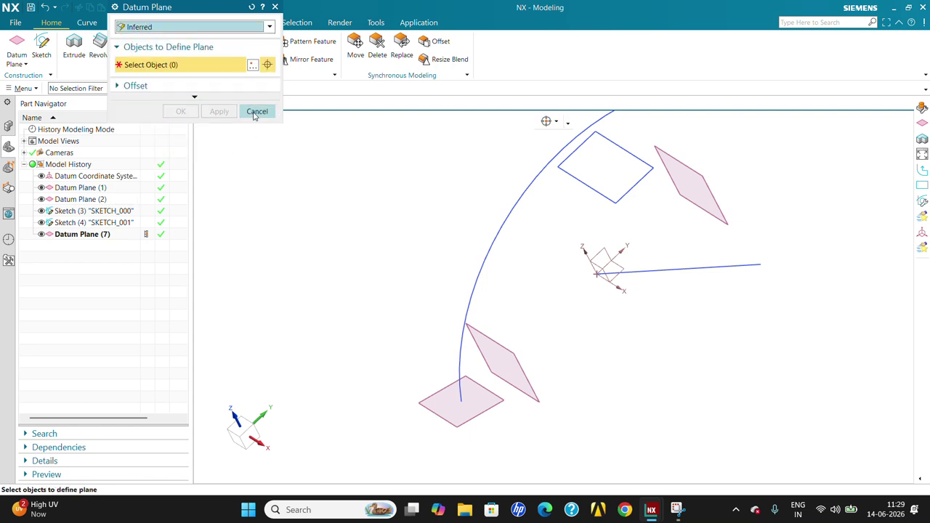
{"action": "left_click", "coordinate": [255, 112]}
{"action": "left_click", "coordinate": [25, 64]}
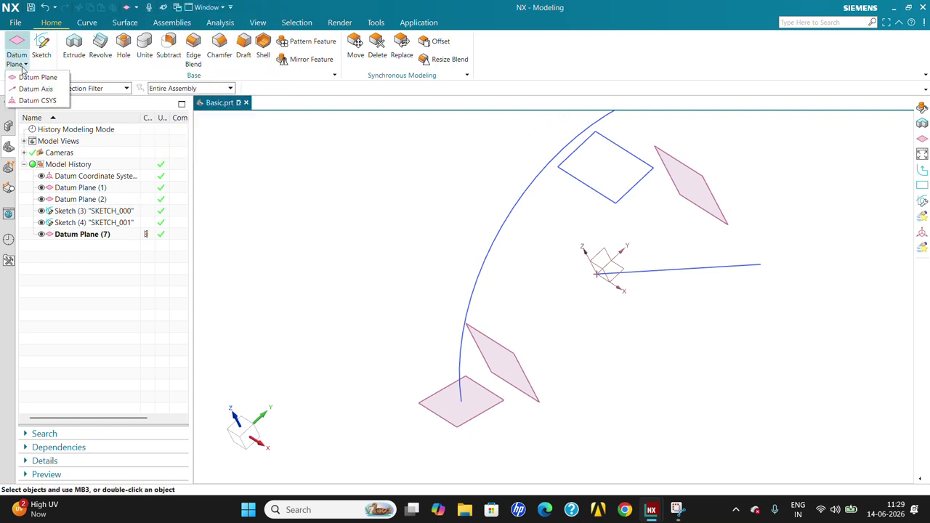
{"action": "left_click", "coordinate": [415, 119]}
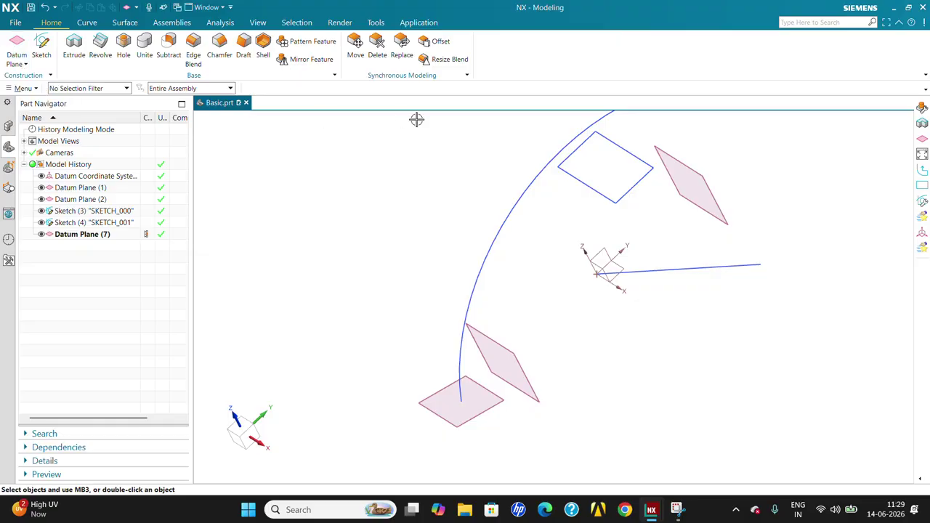
- Start a datum axis of type Inferred and preview it along the straight sketch line from the origin
{"action": "left_click", "coordinate": [24, 65]}
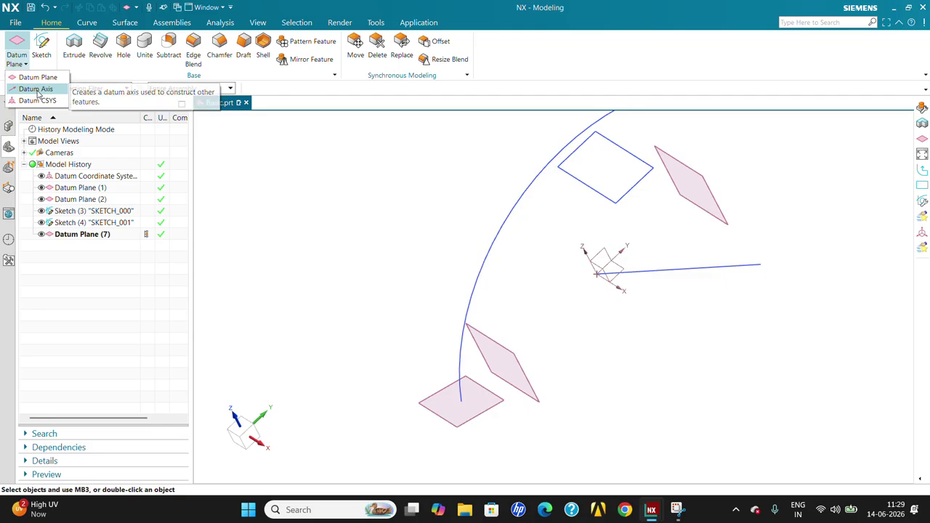
{"action": "left_click", "coordinate": [36, 89]}
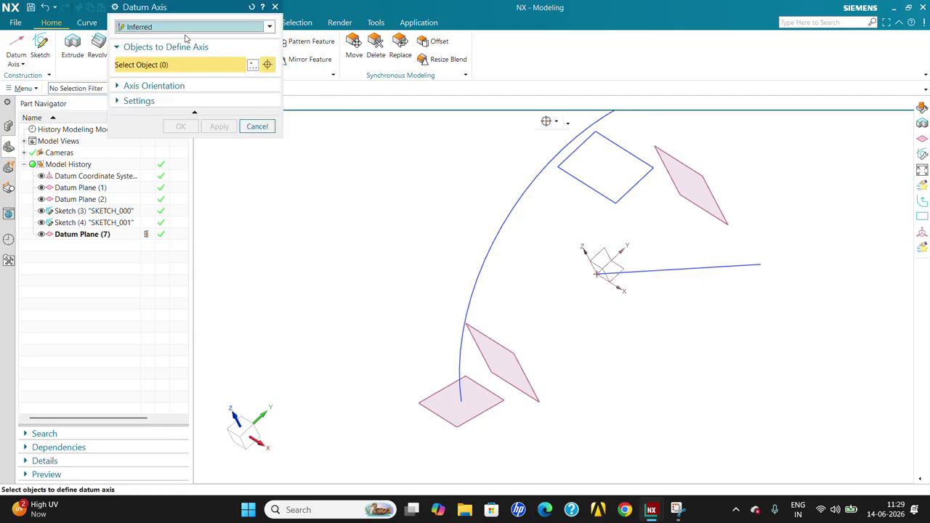
{"action": "left_click", "coordinate": [184, 28]}
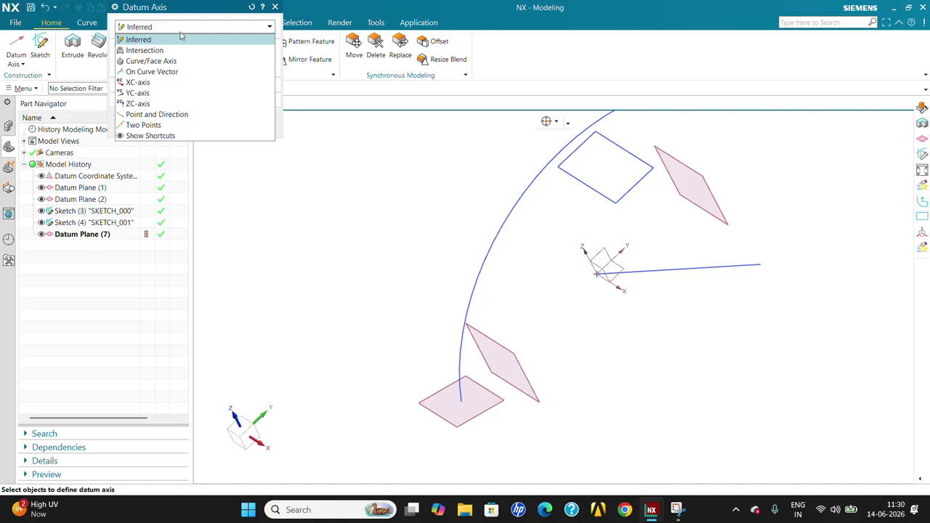
{"action": "left_click", "coordinate": [181, 39]}
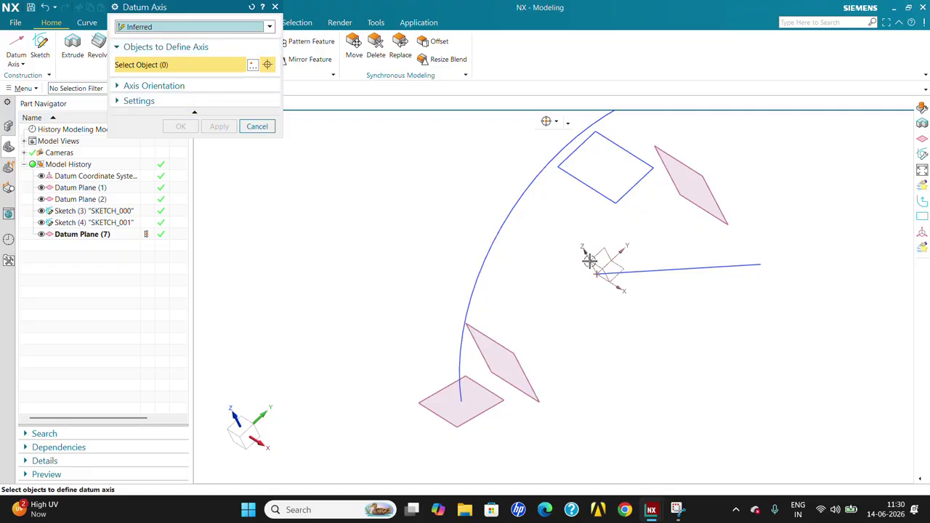
{"action": "left_click", "coordinate": [711, 195]}
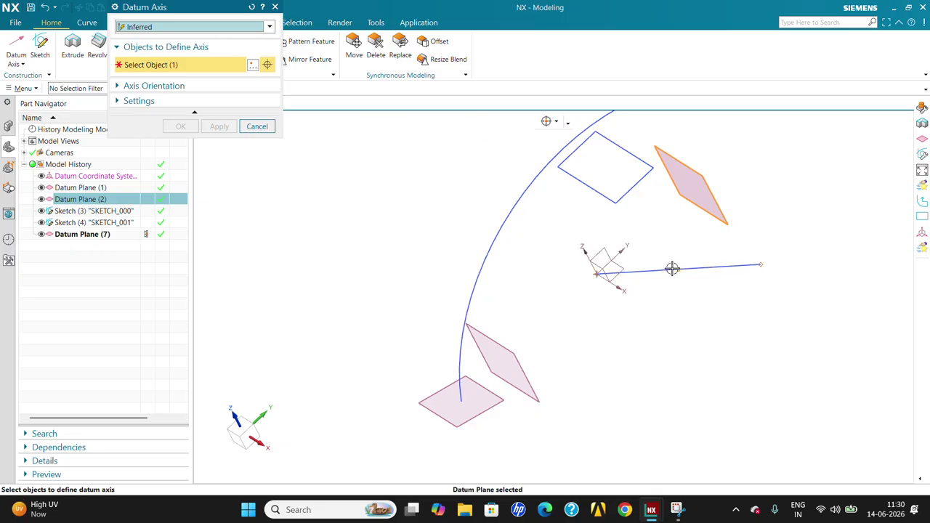
{"action": "left_click", "coordinate": [252, 6]}
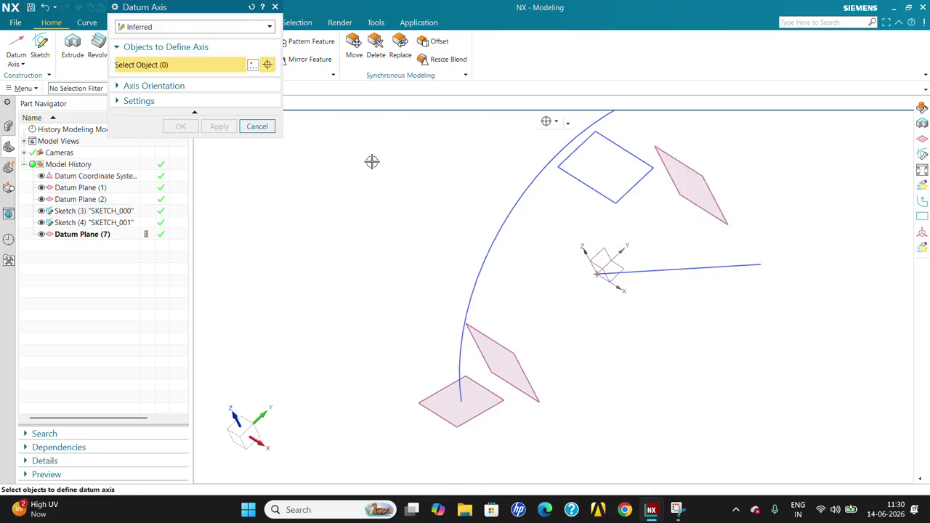
{"action": "left_click", "coordinate": [692, 269]}
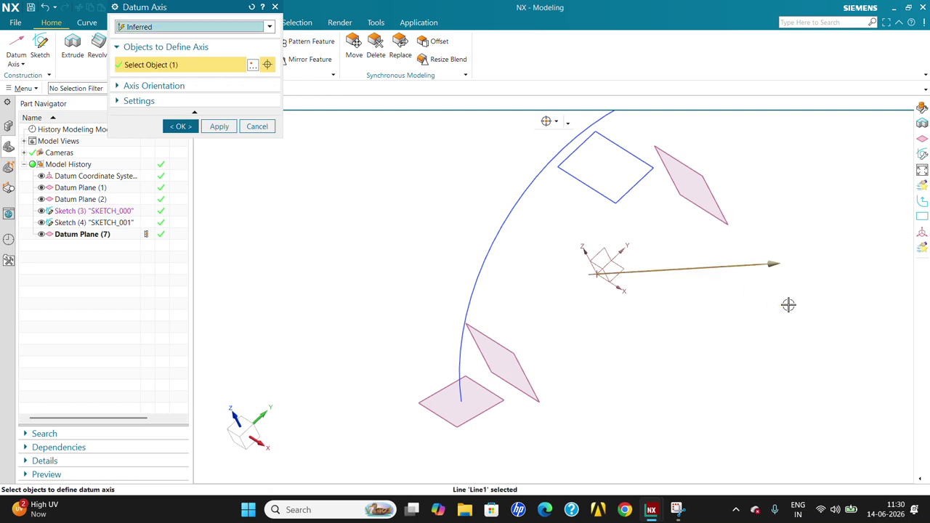
{"action": "middle_click_drag", "start_coordinate": [717, 287], "coordinate": [733, 272]}
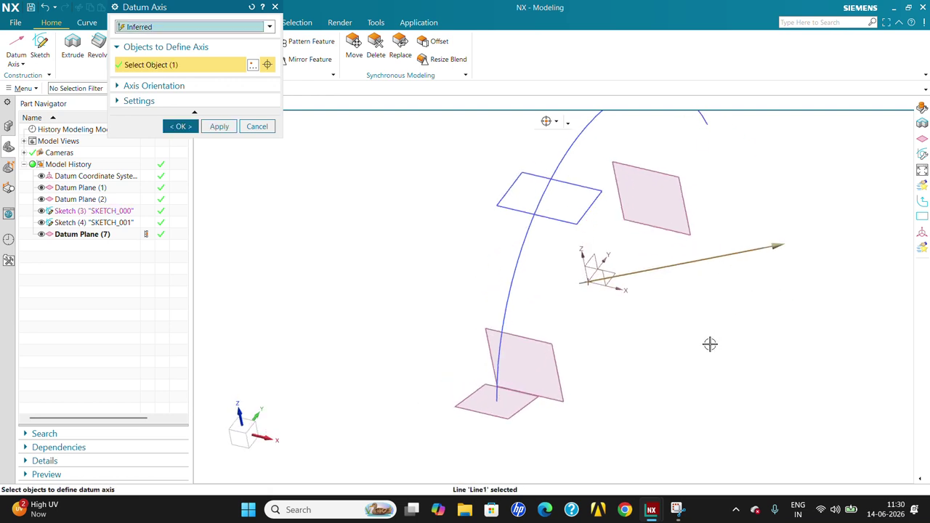
- Try reversing the direction of the inferred axis on the straight line, and cancel the datum axis
{"action": "left_click", "coordinate": [183, 87]}
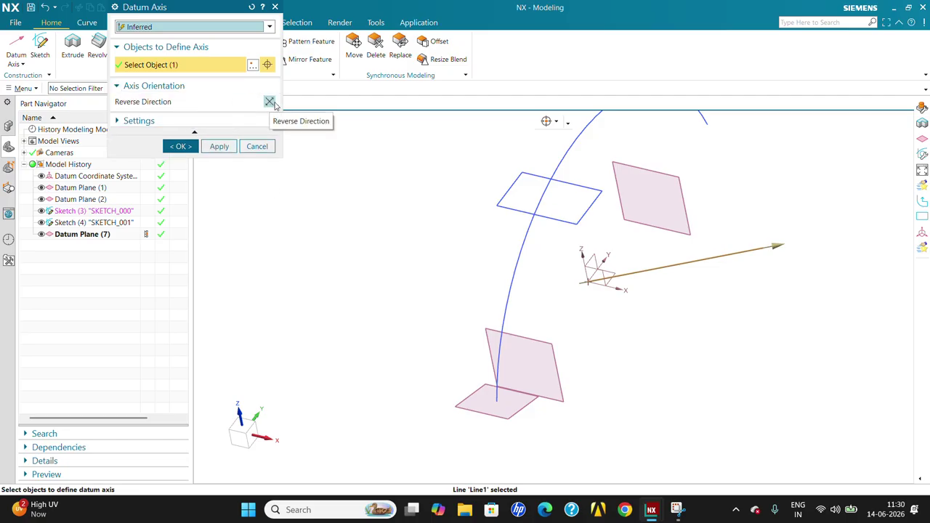
{"action": "left_click", "coordinate": [269, 102]}
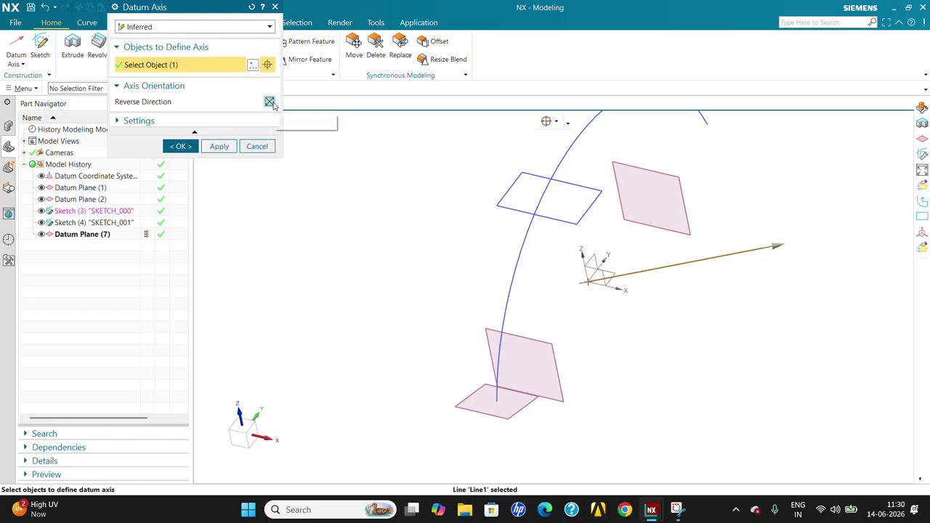
{"action": "left_click", "coordinate": [270, 103]}
{"action": "left_click", "coordinate": [270, 102]}
{"action": "left_click", "coordinate": [174, 26]}
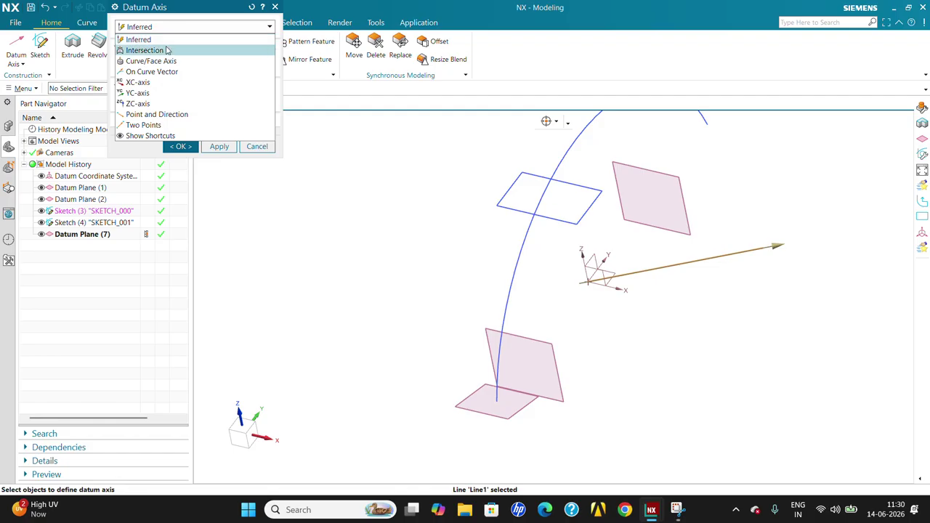
{"action": "left_click", "coordinate": [263, 137]}
{"action": "left_click", "coordinate": [257, 153]}
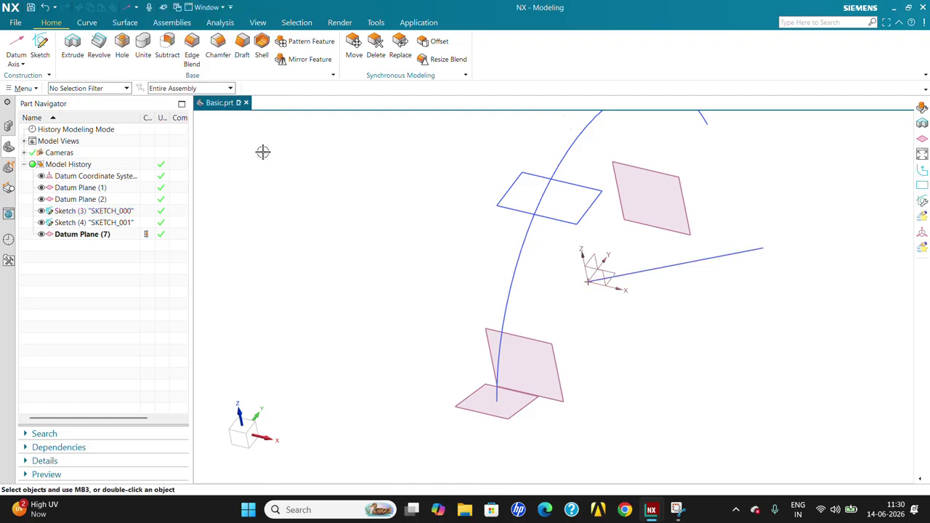
{"action": "left_click", "coordinate": [17, 47]}
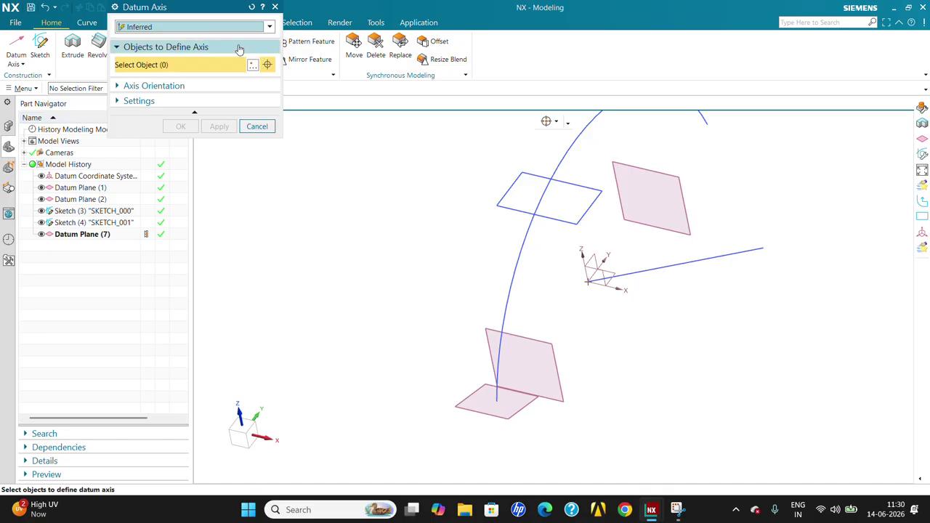
{"action": "left_click", "coordinate": [174, 29]}
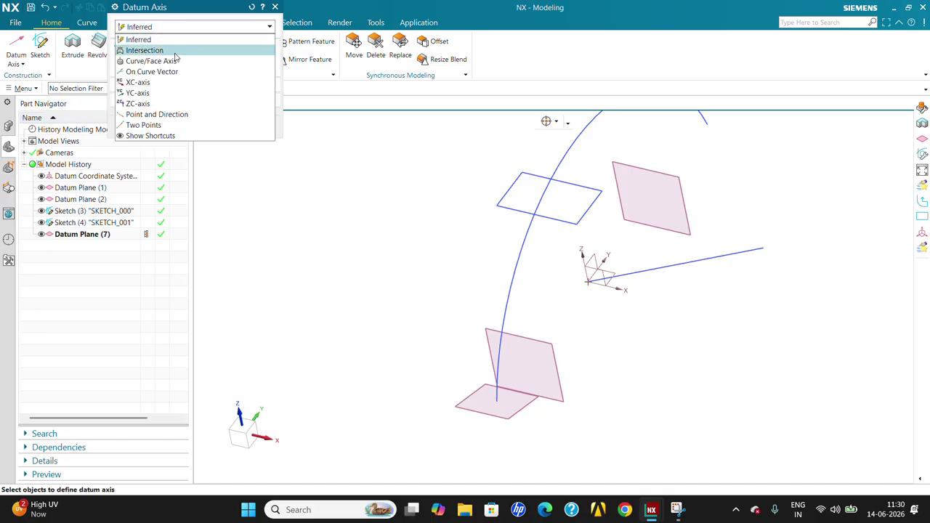
{"action": "left_click", "coordinate": [392, 158]}
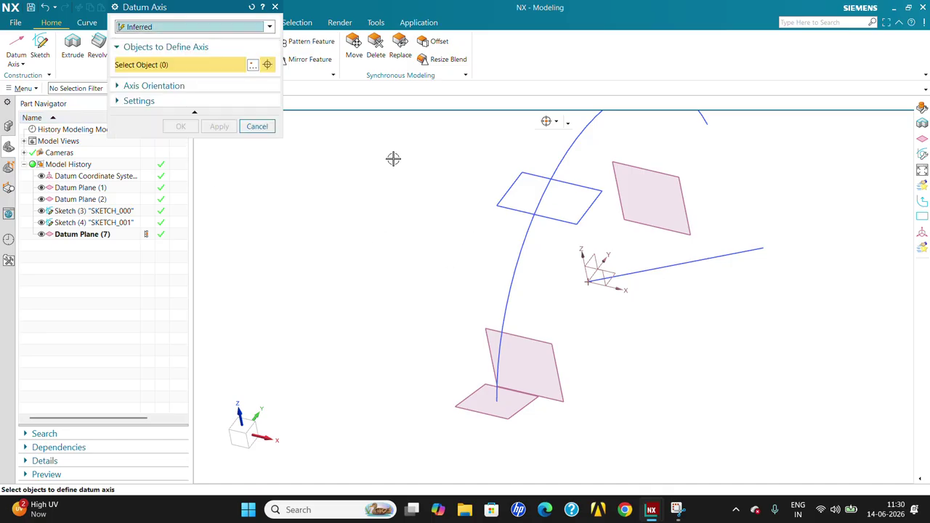
{"action": "left_click", "coordinate": [258, 128]}
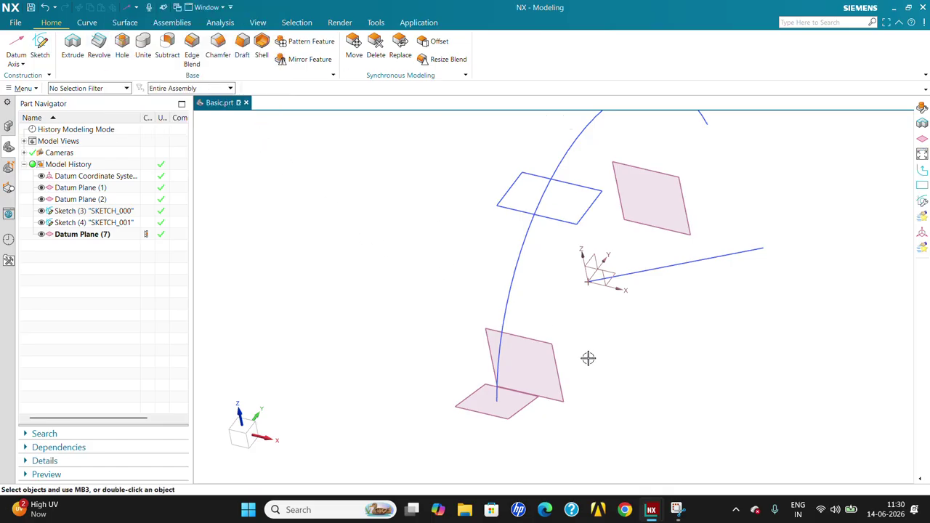
- Create an Intersection datum axis from the upright datum plane and the horizontal datum plane at the arc's lower end
{"action": "left_click", "coordinate": [16, 45]}
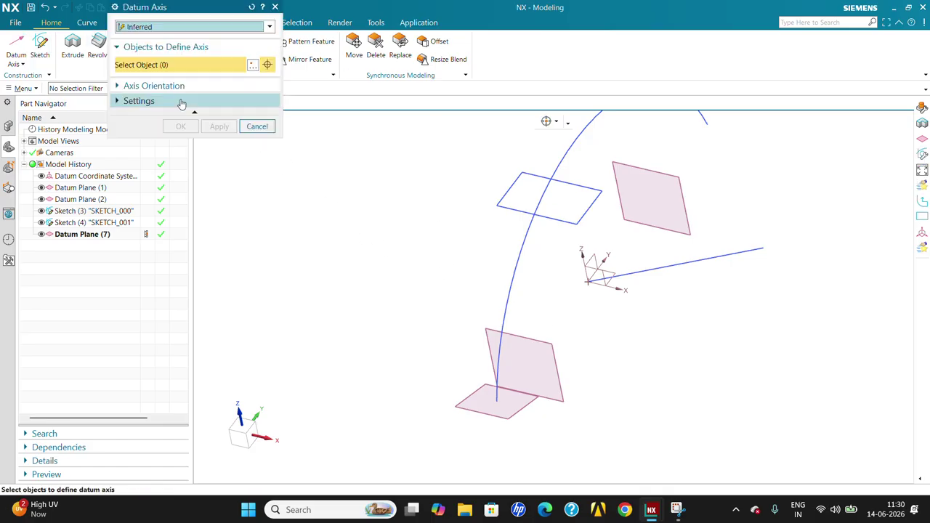
{"action": "left_click", "coordinate": [154, 29]}
{"action": "left_click", "coordinate": [145, 47]}
{"action": "left_click", "coordinate": [557, 360]}
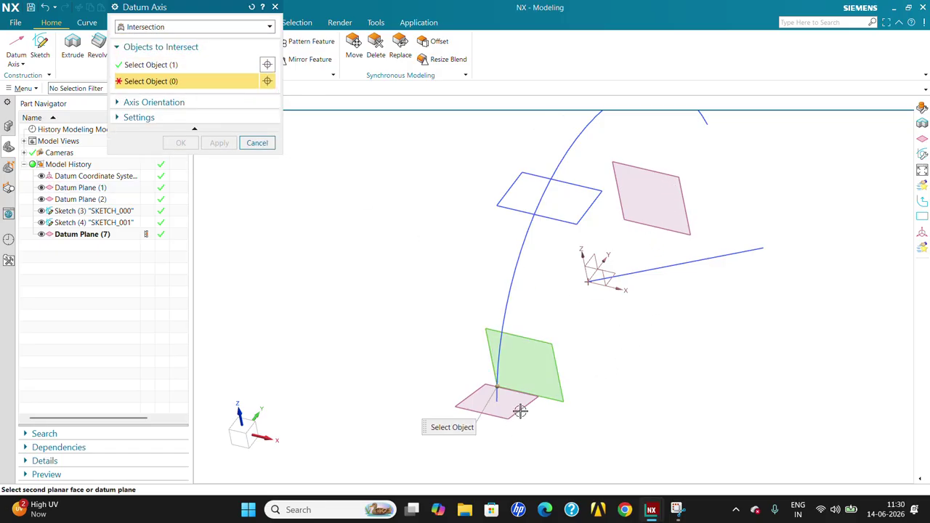
{"action": "middle_click_drag", "start_coordinate": [521, 411], "coordinate": [552, 243]}
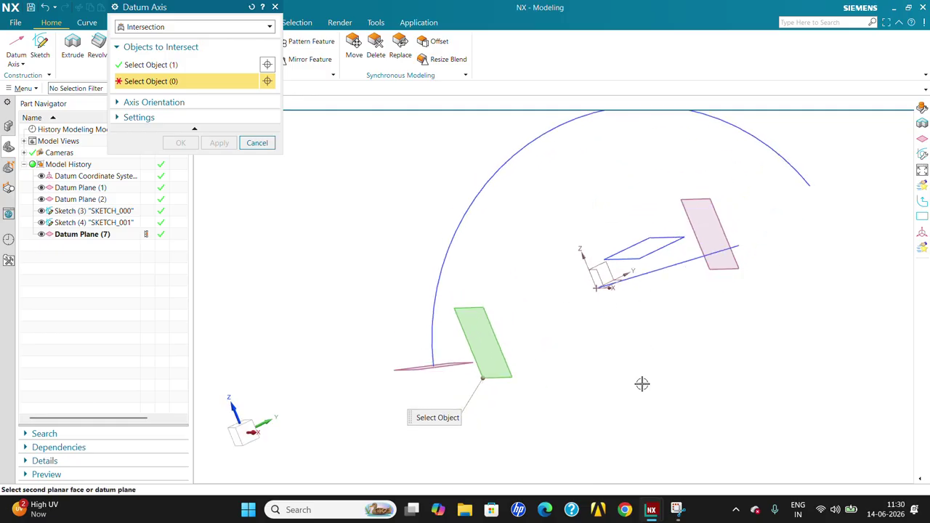
{"action": "middle_click_drag", "start_coordinate": [537, 329], "coordinate": [519, 363]}
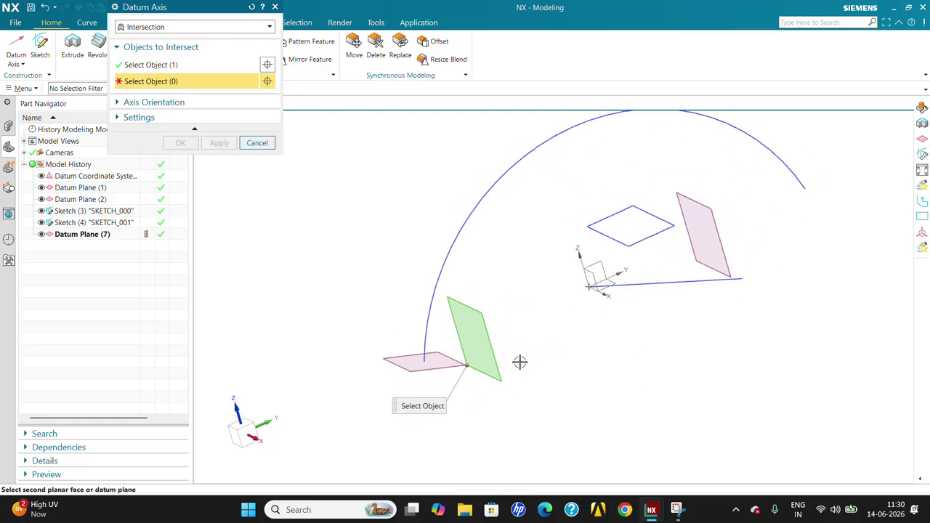
{"action": "left_click", "coordinate": [444, 367]}
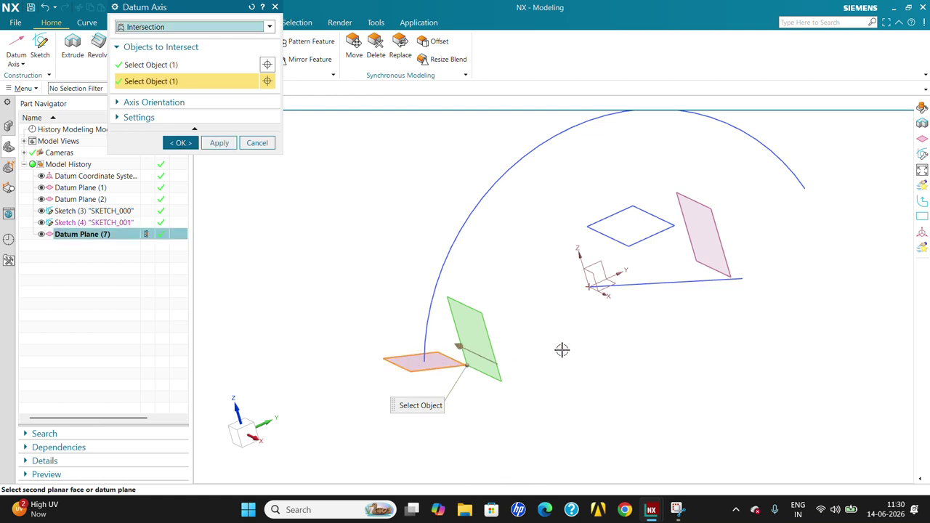
{"action": "middle_click_drag", "start_coordinate": [563, 350], "coordinate": [609, 365]}
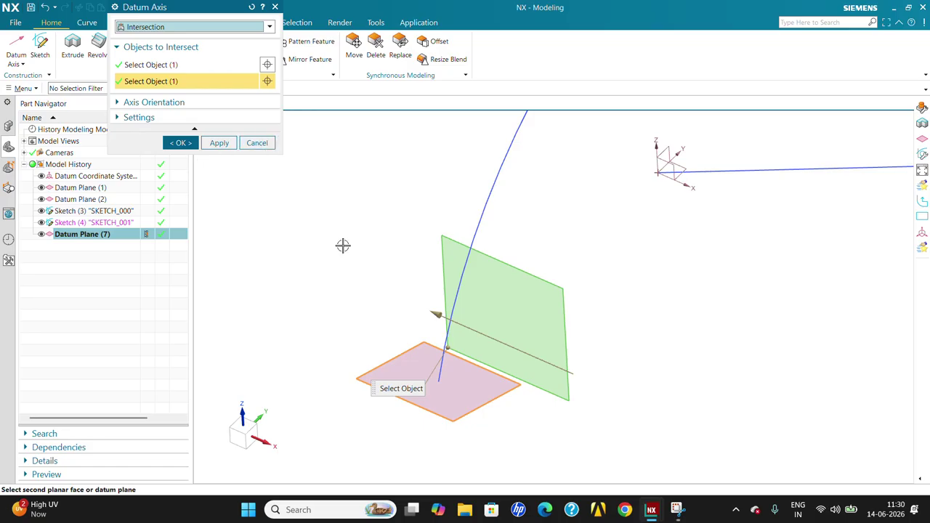
{"action": "scroll", "coordinate": [507, 383], "scroll_direction": "up", "scroll_amount": 3}
{"action": "left_click", "coordinate": [180, 143]}
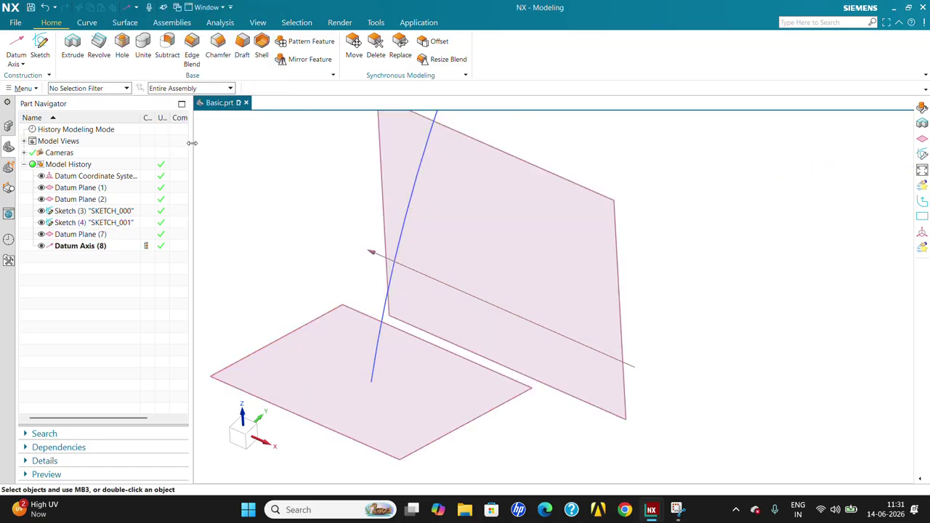
- Start a Curve/Face Axis datum axis along the sketched rectangle's edge nearest the upper upright datum plane
{"action": "scroll", "coordinate": [553, 197], "scroll_direction": "down", "scroll_amount": 4}
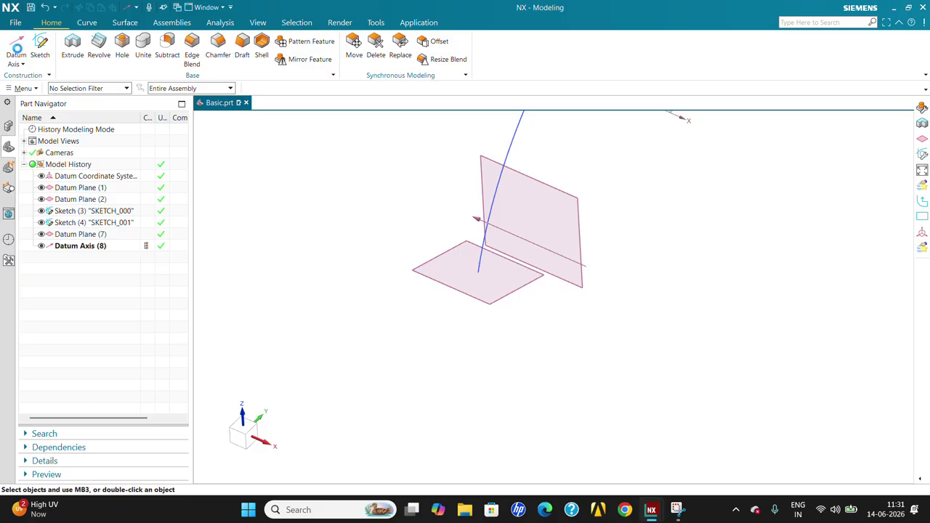
{"action": "left_click", "coordinate": [16, 50]}
{"action": "left_click", "coordinate": [186, 27]}
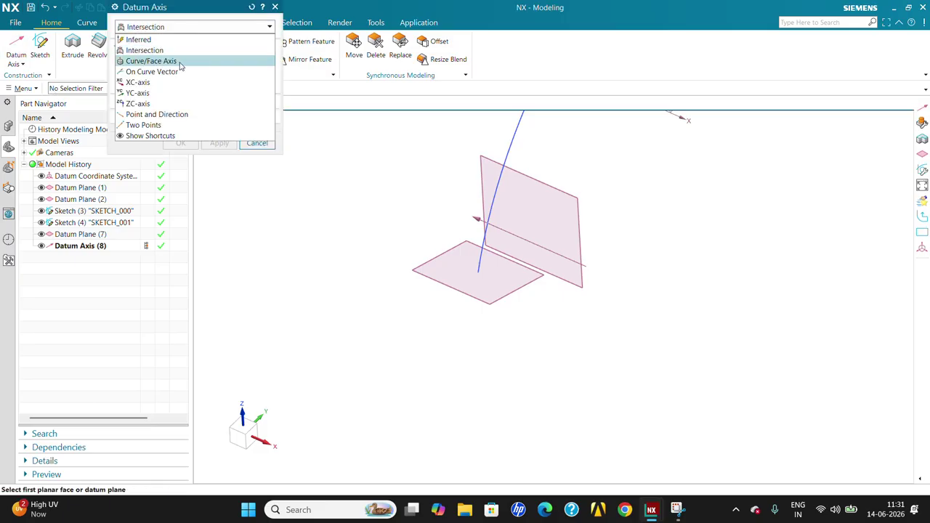
{"action": "left_click", "coordinate": [181, 62]}
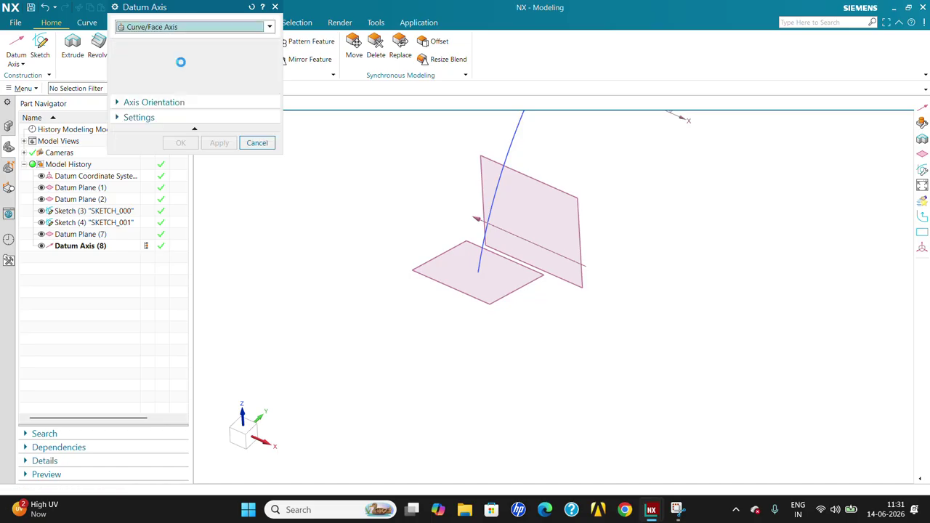
{"action": "scroll", "coordinate": [524, 284], "scroll_direction": "down", "scroll_amount": 3}
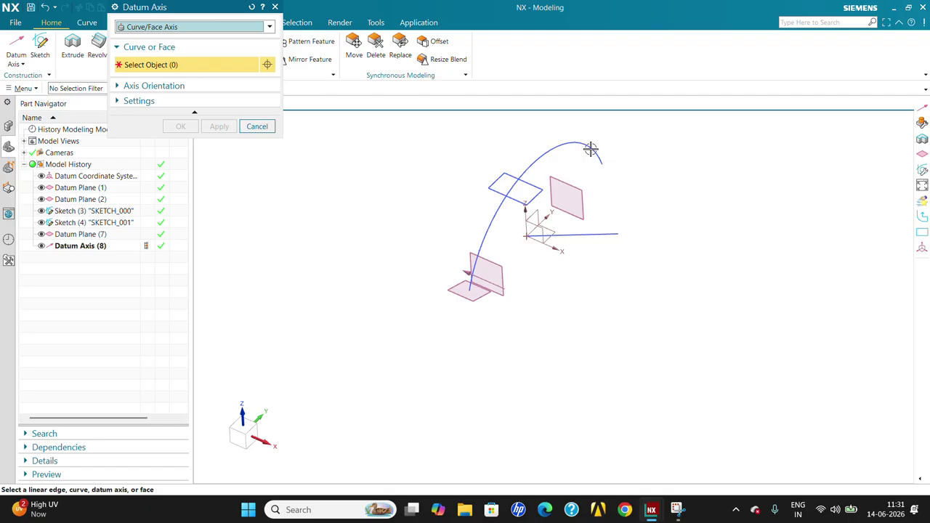
{"action": "scroll", "coordinate": [513, 225], "scroll_direction": "up", "scroll_amount": 3}
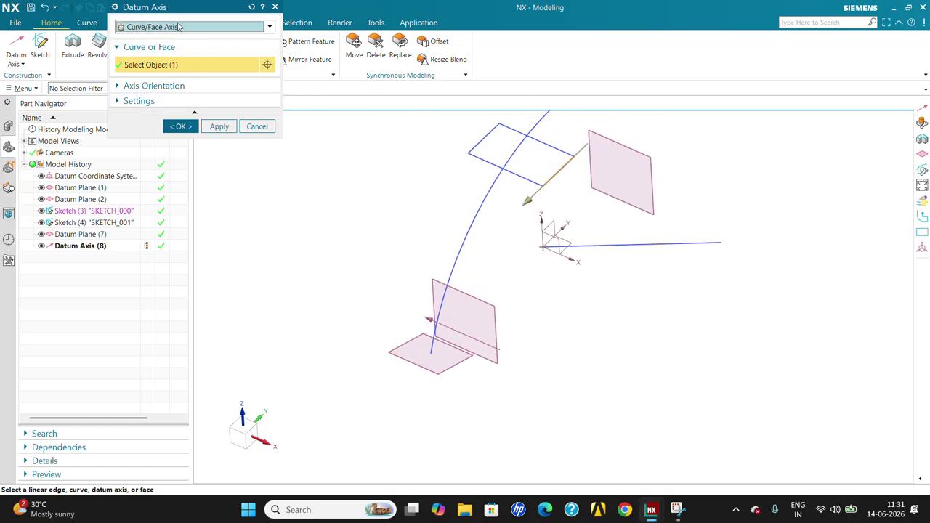
- Set the selection scope to Entire Assembly and cancel the pending datum axis
{"action": "scroll", "coordinate": [605, 255], "scroll_direction": "down", "scroll_amount": 3}
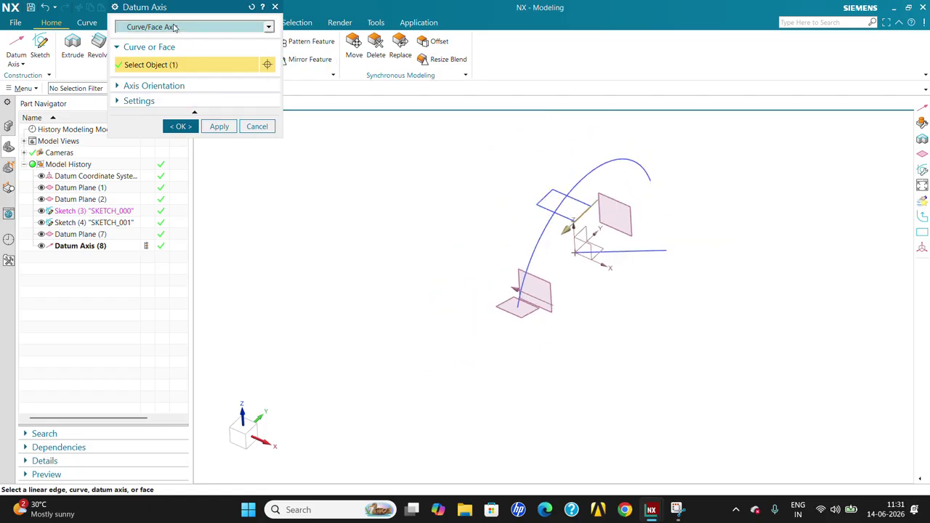
{"action": "left_click_drag", "start_coordinate": [205, 12], "coordinate": [277, 222]}
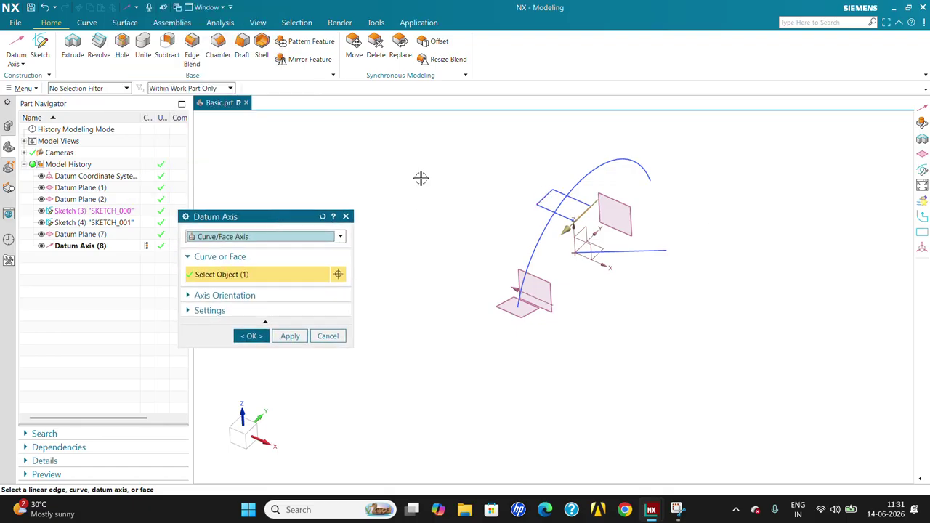
{"action": "left_click", "coordinate": [189, 88]}
{"action": "left_click", "coordinate": [181, 100]}
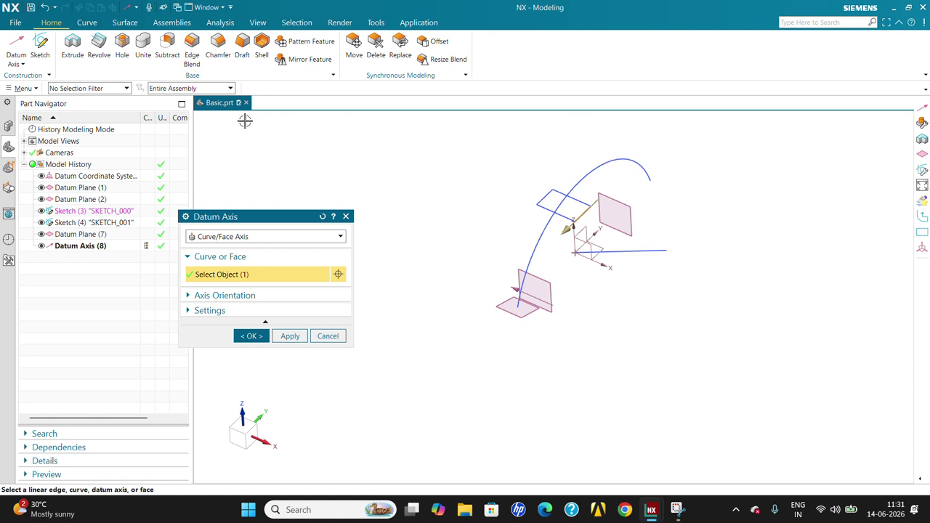
{"action": "left_click", "coordinate": [328, 336]}
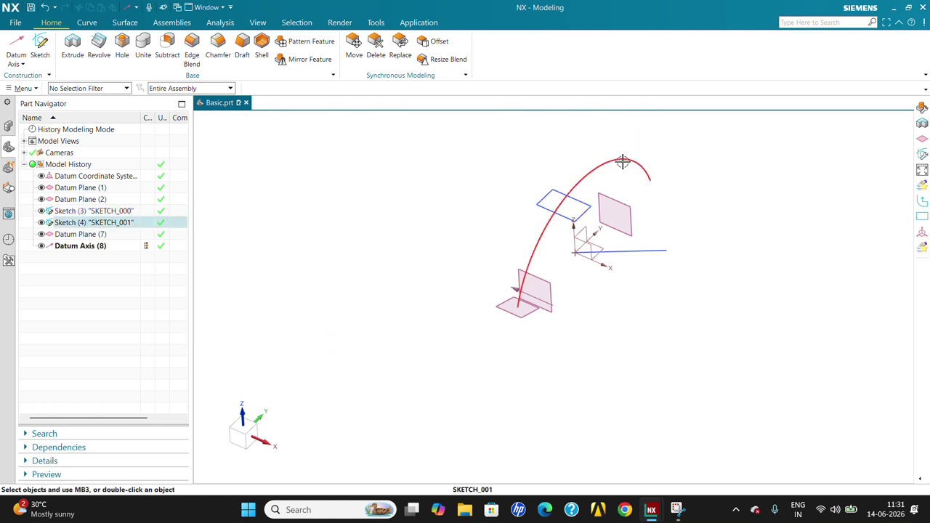
- Try a Curve/Face Axis datum axis along the straight sketch line, using the Curve selection filter
{"action": "left_click", "coordinate": [16, 44]}
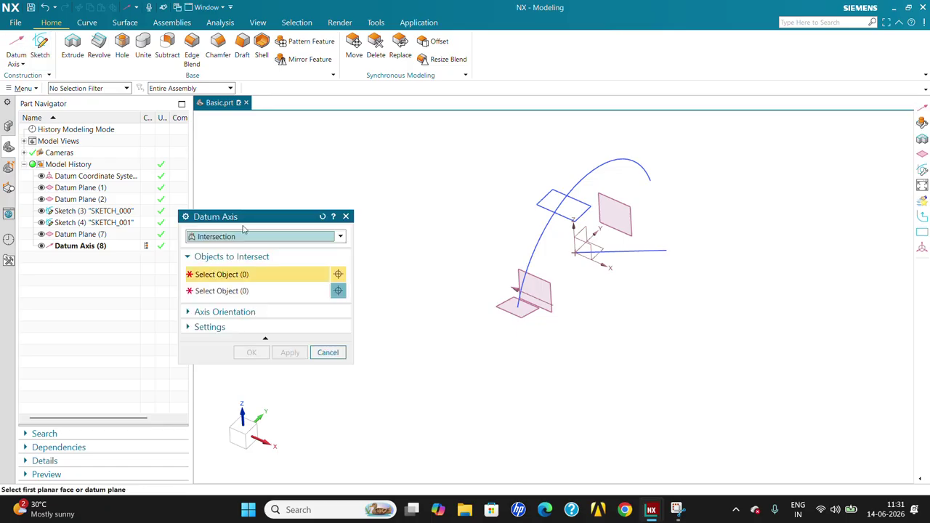
{"action": "left_click", "coordinate": [222, 237]}
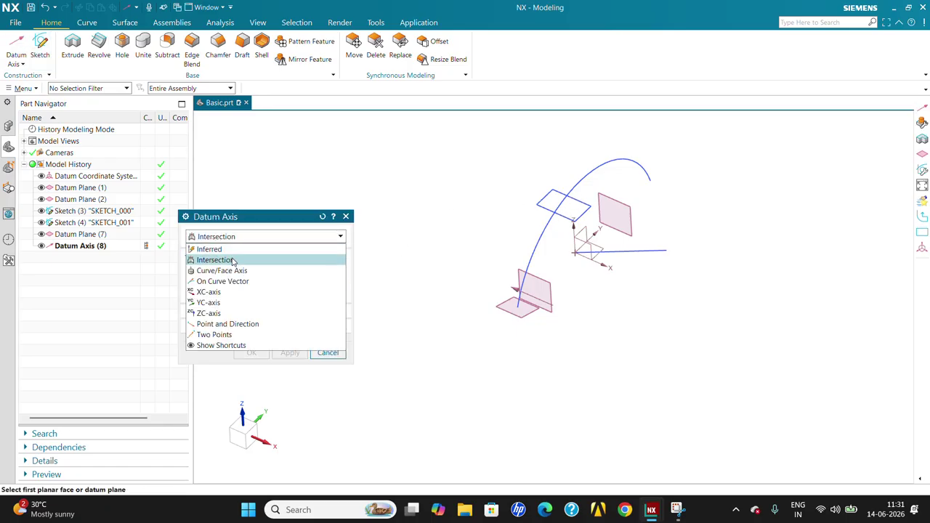
{"action": "left_click", "coordinate": [231, 270]}
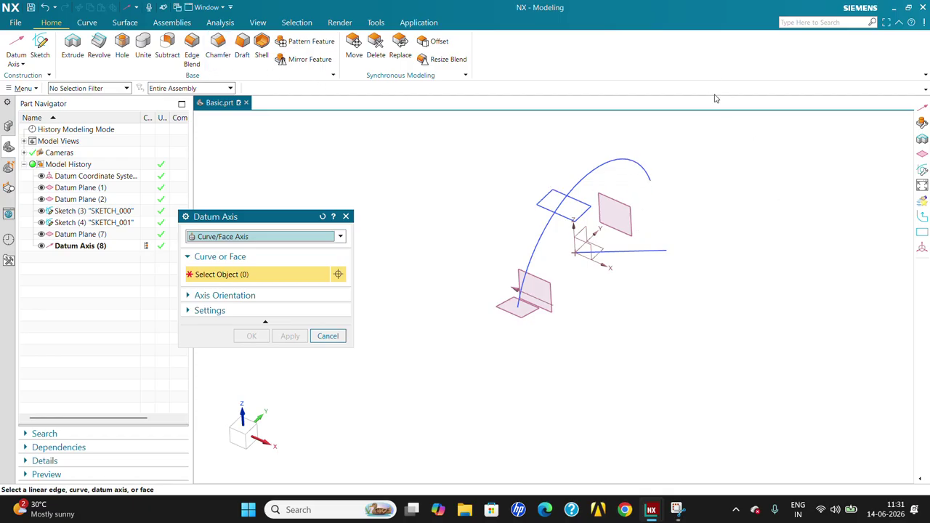
{"action": "right_click", "coordinate": [742, 94]}
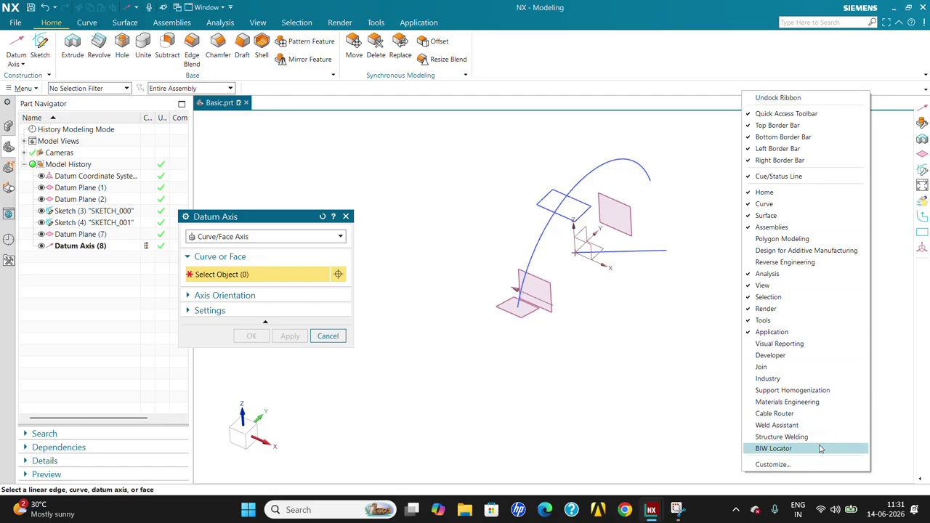
{"action": "left_click", "coordinate": [798, 467]}
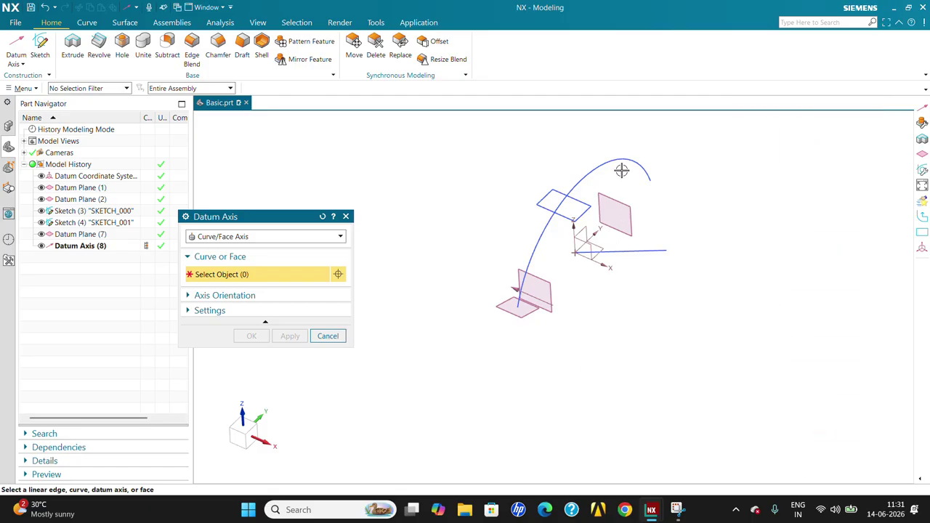
{"action": "middle_click_drag", "start_coordinate": [623, 159], "coordinate": [468, 202]}
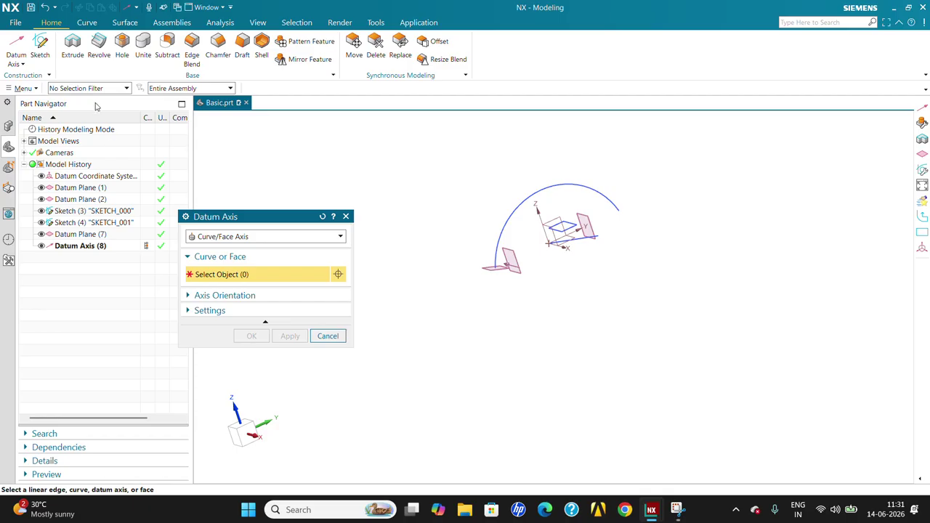
{"action": "left_click", "coordinate": [127, 88]}
{"action": "left_click", "coordinate": [90, 120]}
{"action": "scroll", "coordinate": [555, 270], "scroll_direction": "up", "scroll_amount": 3}
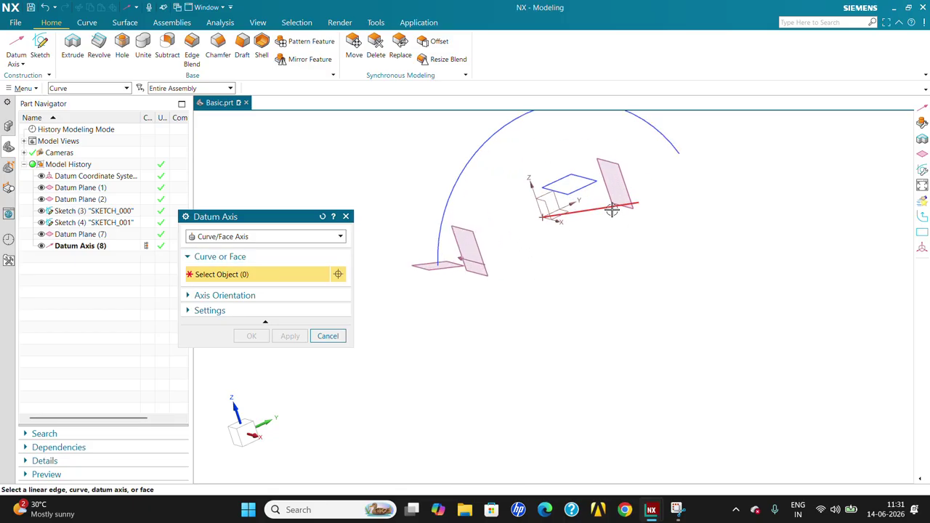
{"action": "left_click", "coordinate": [603, 209]}
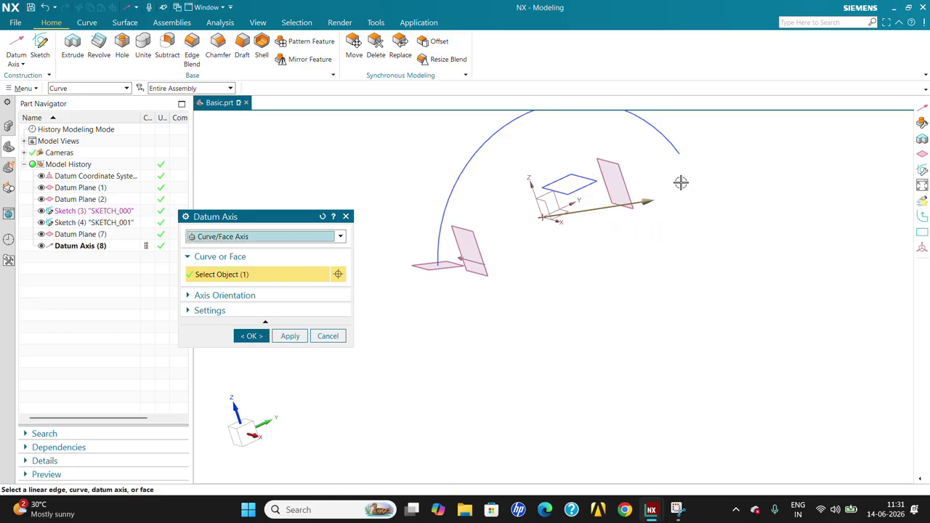
{"action": "mouse_move", "coordinate": [580, 292]}
{"action": "middle_mouse_down"}
{"action": "mouse_move", "coordinate": [644, 284]}
{"action": "mouse_move", "coordinate": [633, 322]}
{"action": "mouse_move", "coordinate": [631, 312]}
{"action": "middle_mouse_up"}
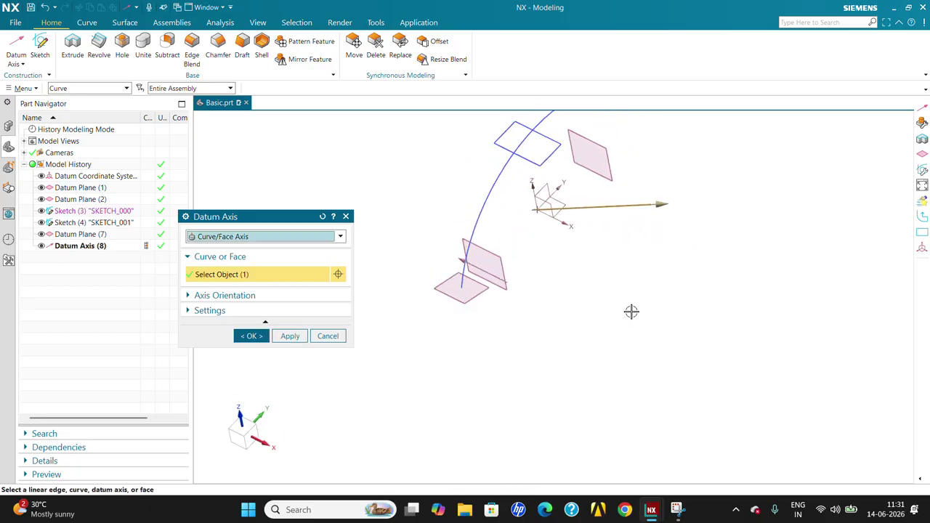
{"action": "left_click", "coordinate": [327, 335]}
- Start an extrusion and sketch its rectangular profile on the XY plane, on the negative X side of the origin
{"action": "left_click", "coordinate": [72, 42]}
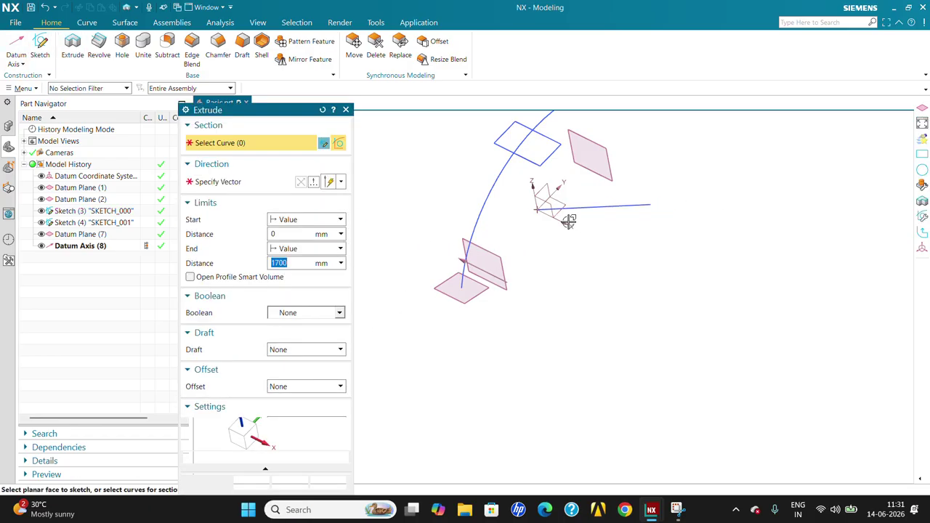
{"action": "left_click", "coordinate": [558, 206]}
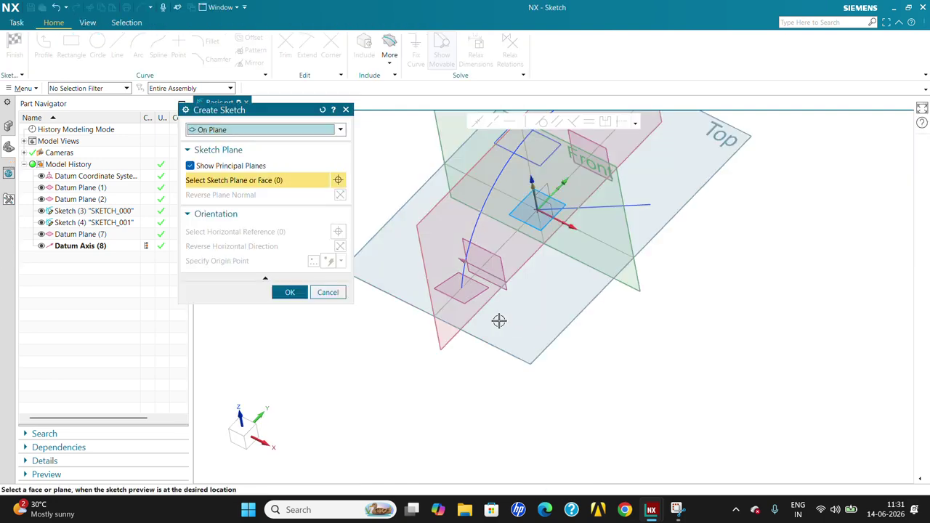
{"action": "left_click", "coordinate": [295, 296]}
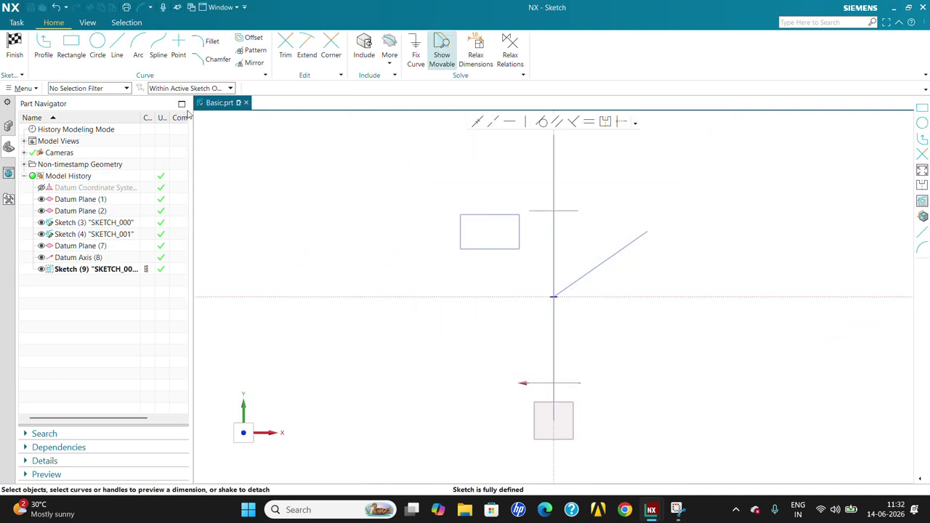
{"action": "left_click", "coordinate": [64, 56]}
{"action": "left_click", "coordinate": [288, 208]}
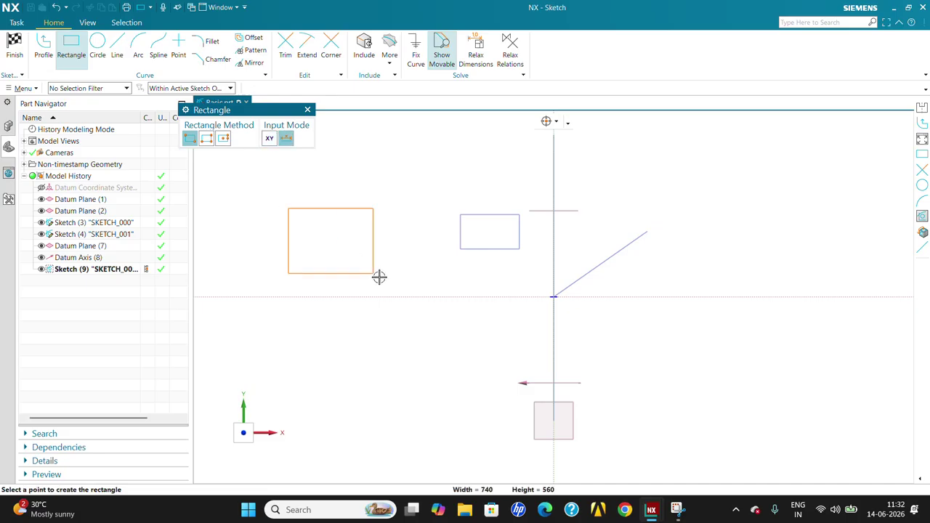
{"action": "left_click", "coordinate": [464, 410]}
{"action": "left_click", "coordinate": [14, 48]}
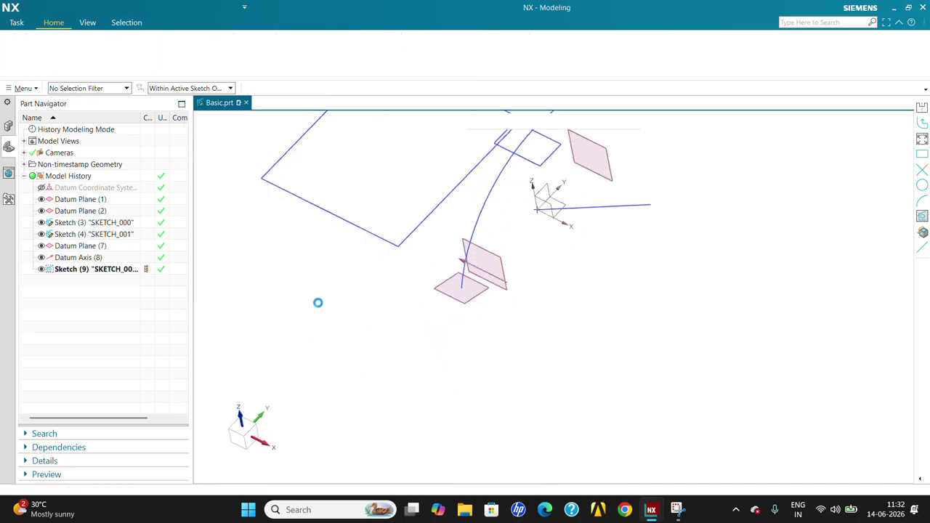
- Extrude the rectangle 1700 mm as a separate solid block
{"action": "middle_click", "coordinate": [503, 352]}
{"action": "left_click", "coordinate": [328, 292]}
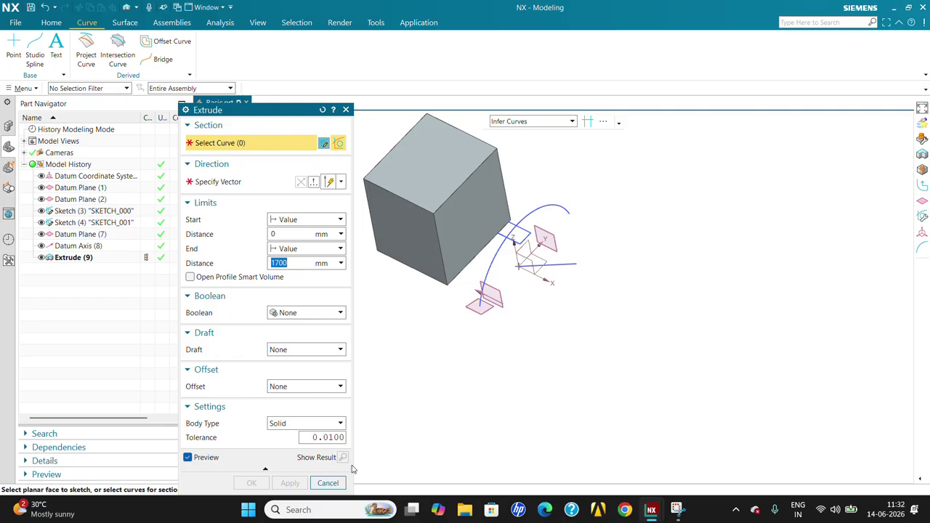
{"action": "left_click", "coordinate": [328, 483]}
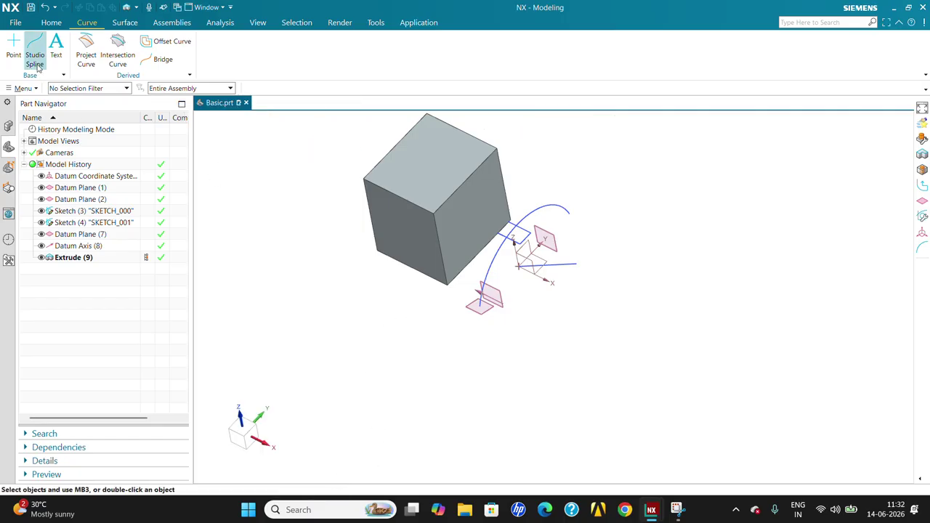
- Create a datum axis with the Curve/Face Axis method along the block's upper edge parallel to Y, on the side facing the origin
{"action": "left_click", "coordinate": [49, 24]}
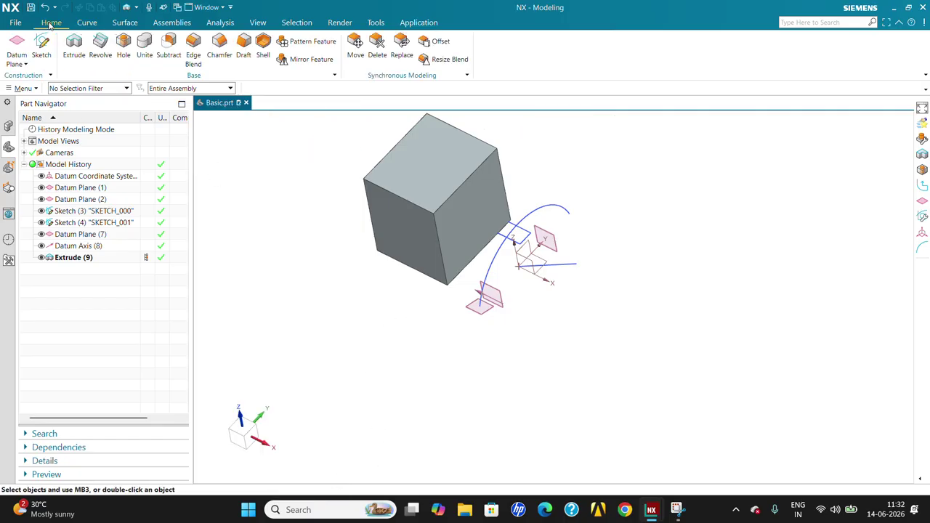
{"action": "left_click", "coordinate": [24, 64]}
{"action": "left_click", "coordinate": [23, 88]}
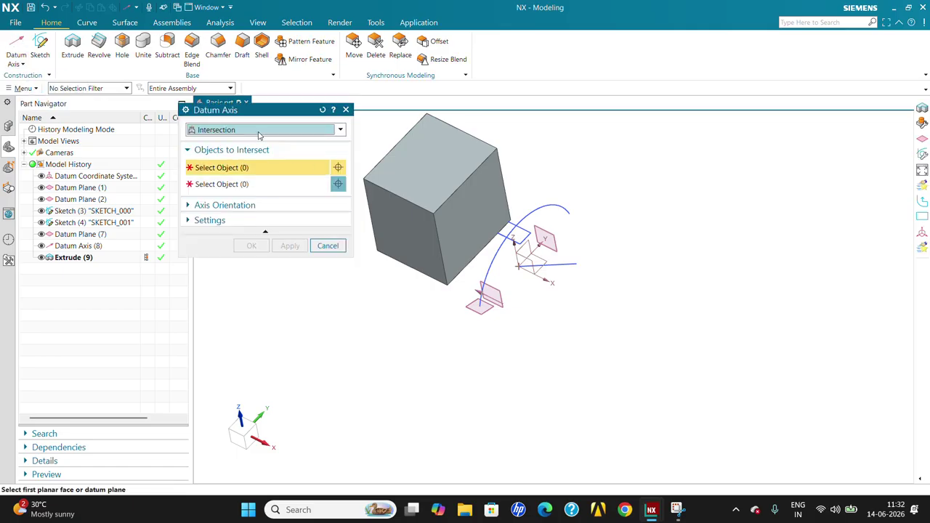
{"action": "left_click", "coordinate": [258, 135]}
{"action": "left_click", "coordinate": [249, 161]}
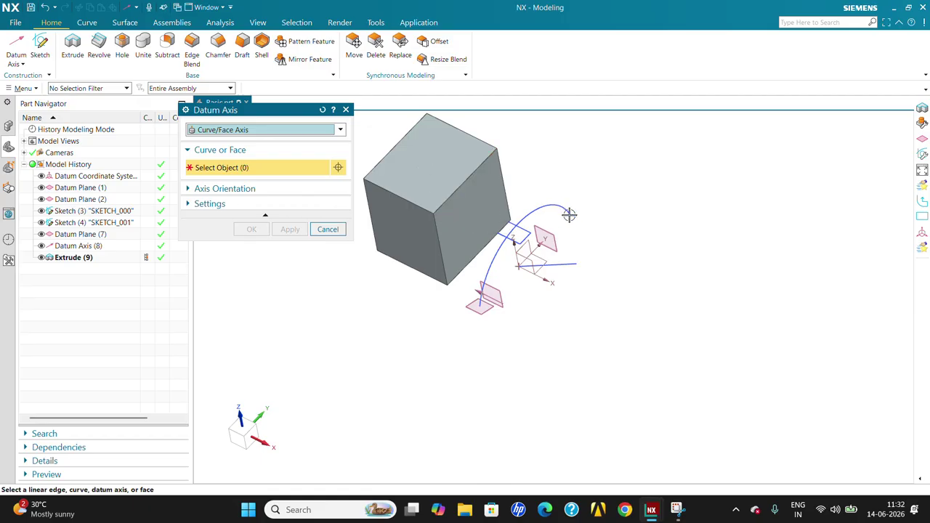
{"action": "middle_click_drag", "start_coordinate": [570, 216], "coordinate": [548, 201]}
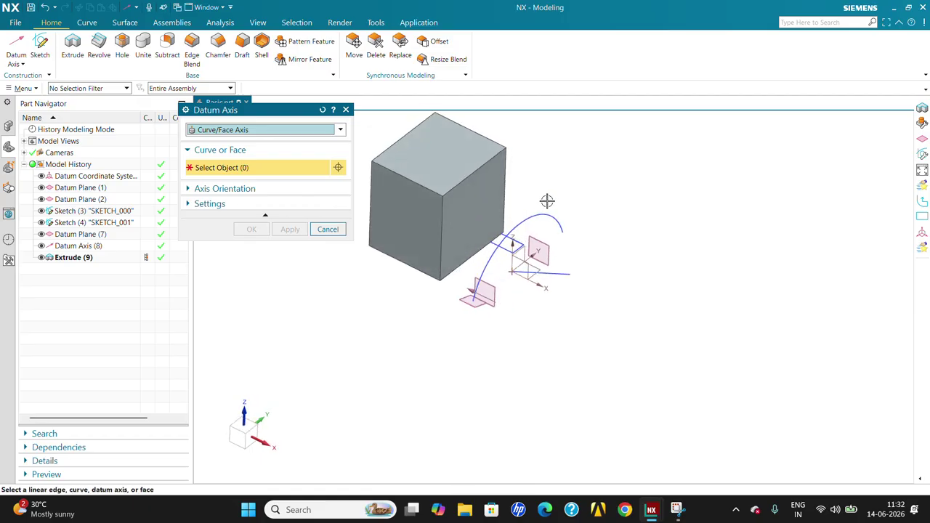
{"action": "left_click", "coordinate": [483, 167]}
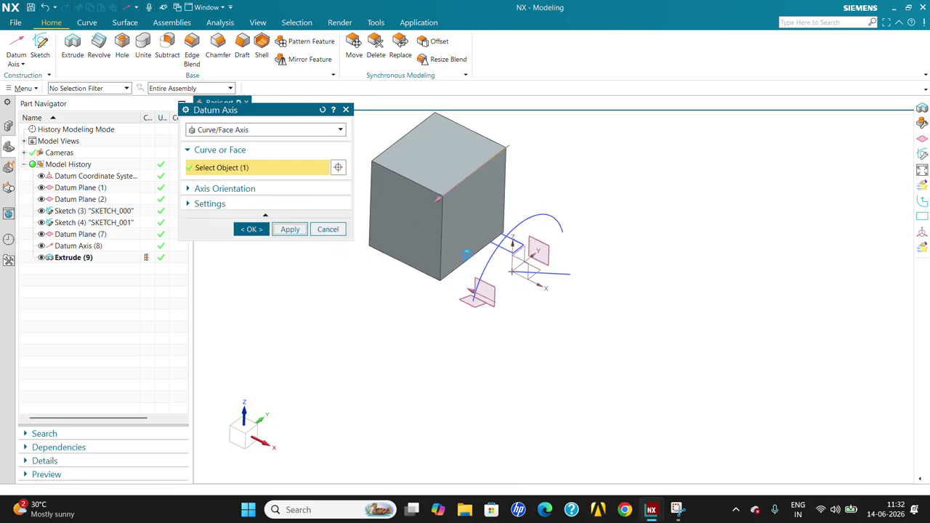
{"action": "left_click", "coordinate": [290, 229]}
- Add datum axes along the block's front upper edge parallel to X and the vertical edge at the shared corner
{"action": "left_click", "coordinate": [408, 177]}
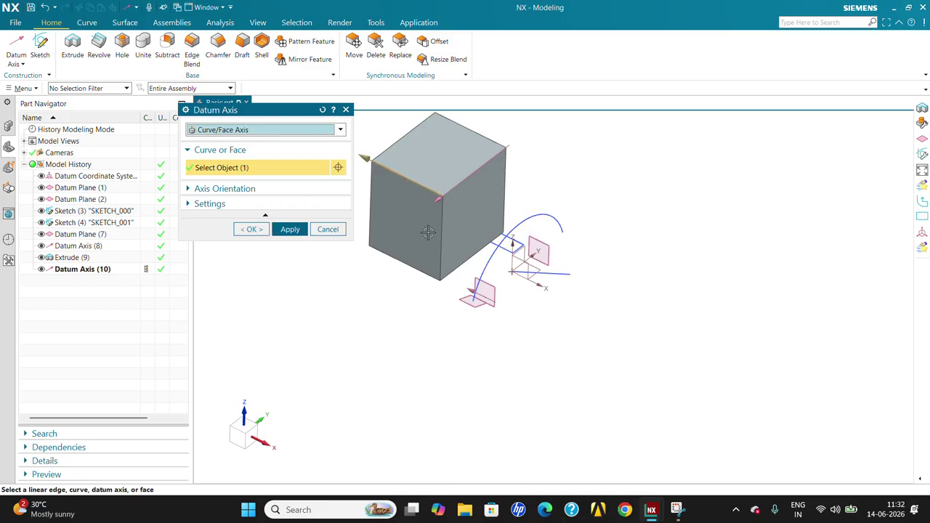
{"action": "left_click", "coordinate": [290, 229]}
{"action": "left_click", "coordinate": [442, 235]}
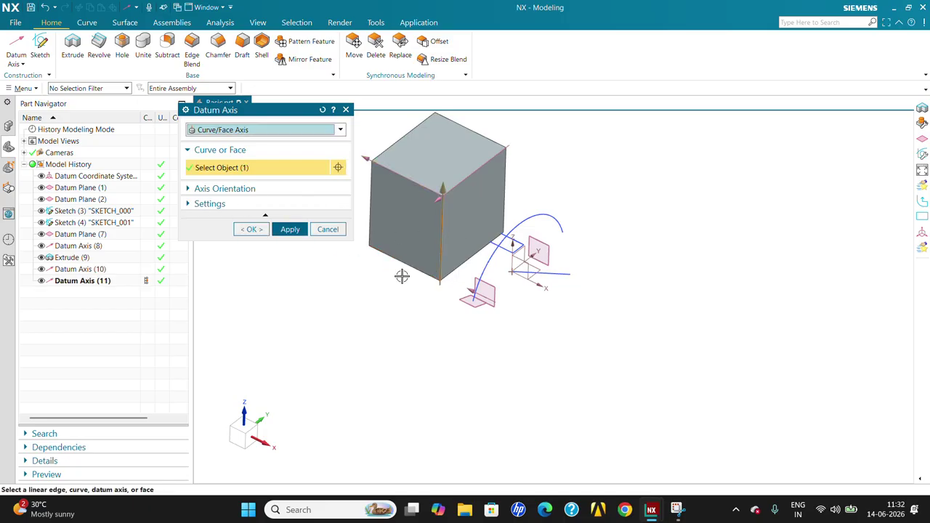
{"action": "middle_click", "coordinate": [469, 305]}
{"action": "middle_click_drag", "start_coordinate": [469, 305], "coordinate": [494, 316]}
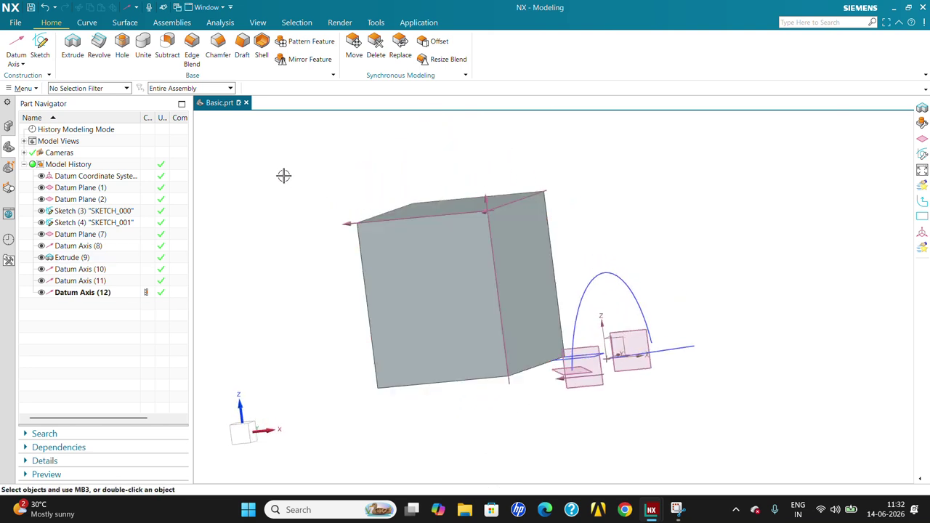
- Create an On Curve Vector datum axis tangent to the arc at an arc length of about 1100 mm
{"action": "left_click", "coordinate": [17, 44]}
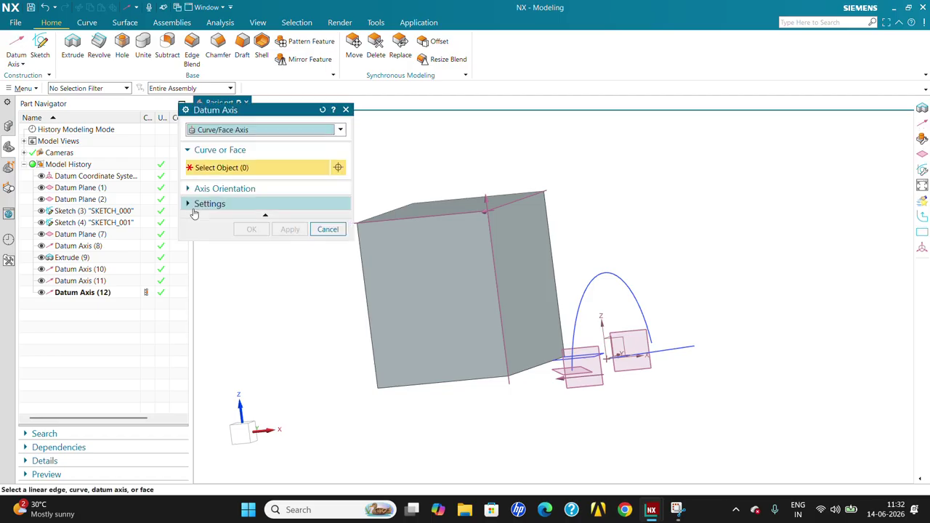
{"action": "left_click", "coordinate": [254, 129]}
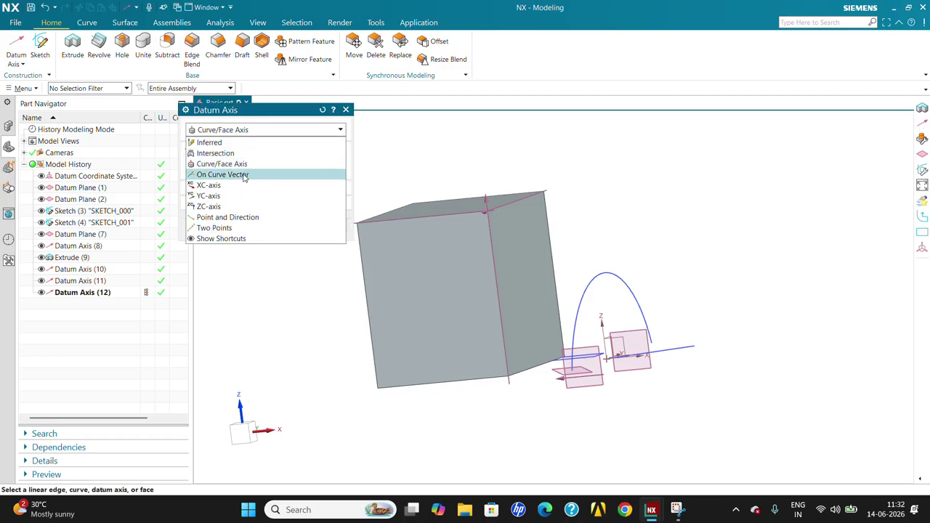
{"action": "left_click", "coordinate": [244, 177]}
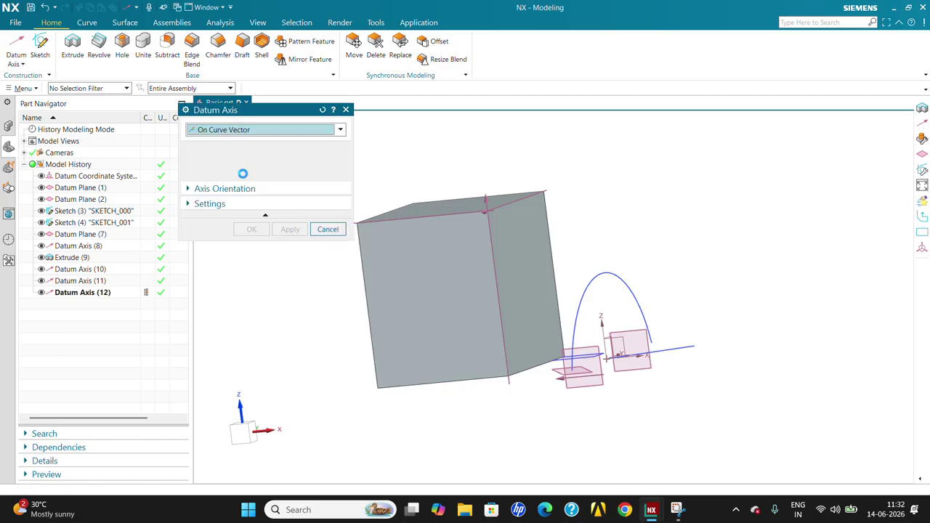
{"action": "left_click", "coordinate": [635, 294]}
{"action": "middle_click_drag", "start_coordinate": [739, 248], "coordinate": [703, 261]}
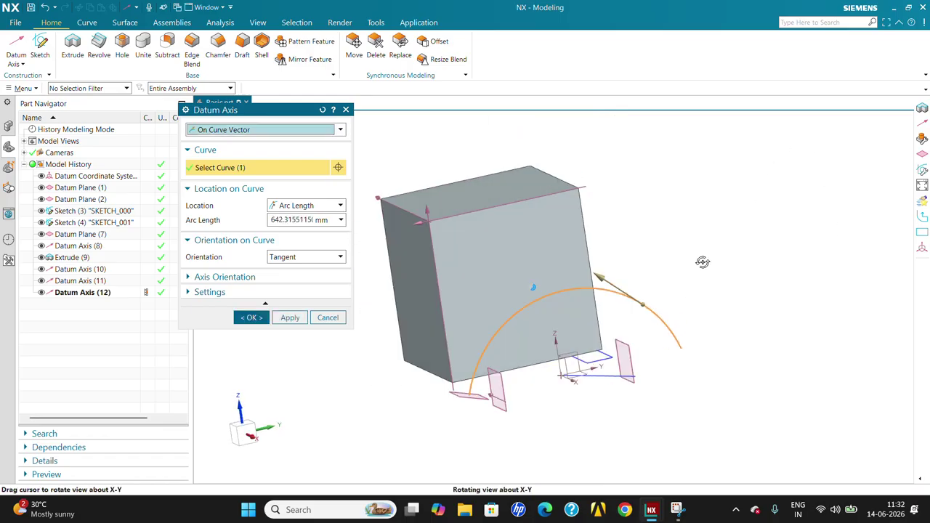
{"action": "left_click_drag", "start_coordinate": [645, 305], "coordinate": [605, 291]}
{"action": "left_click", "coordinate": [253, 320]}
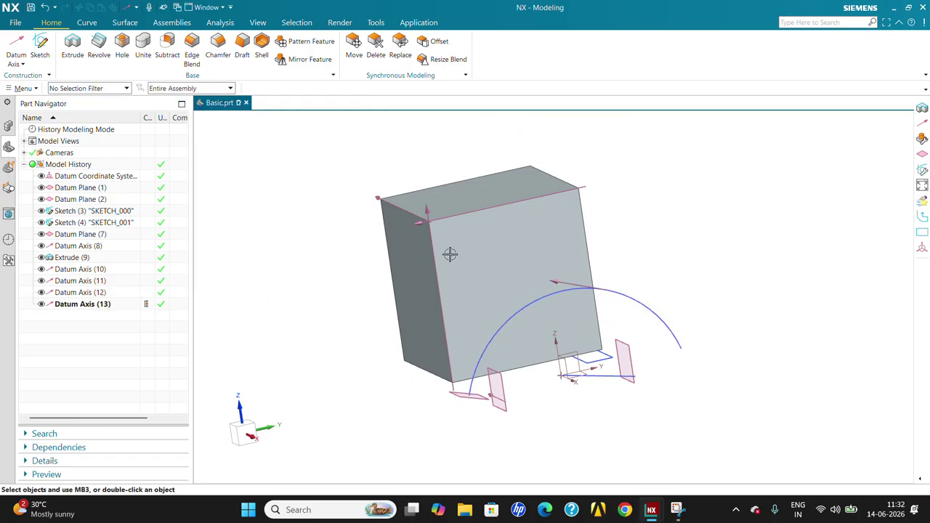
- Preview a new datum axis of type XC-axis at the coordinate system origin
{"action": "middle_click_drag", "start_coordinate": [448, 254], "coordinate": [472, 281]}
{"action": "left_click", "coordinate": [22, 64]}
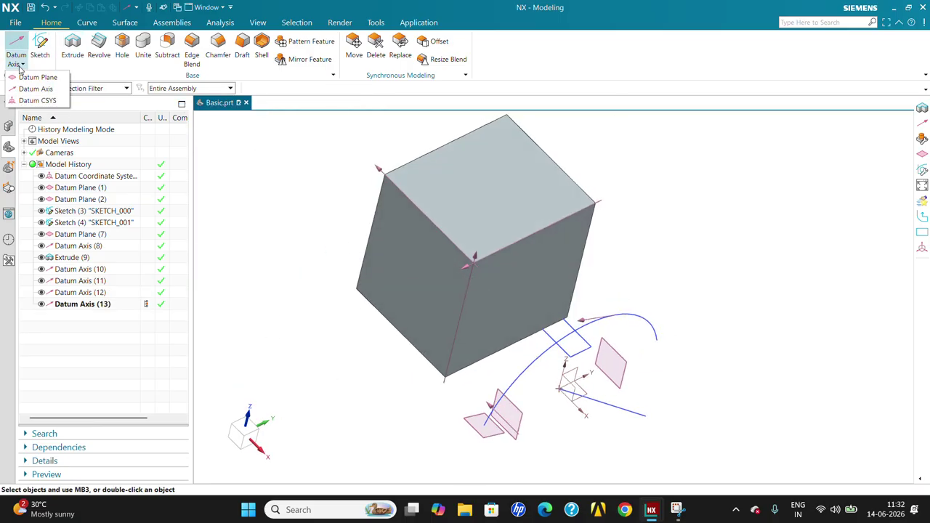
{"action": "left_click", "coordinate": [36, 89]}
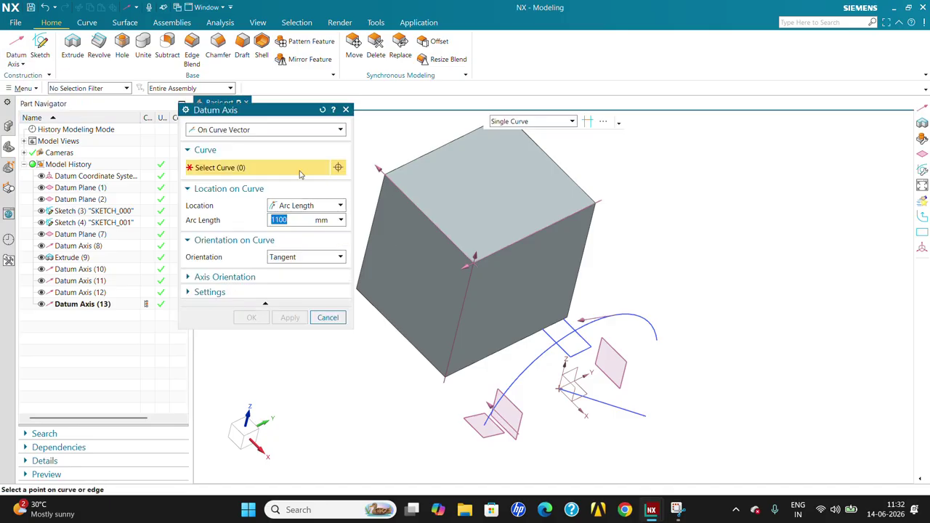
{"action": "left_click", "coordinate": [263, 130]}
{"action": "left_click", "coordinate": [240, 186]}
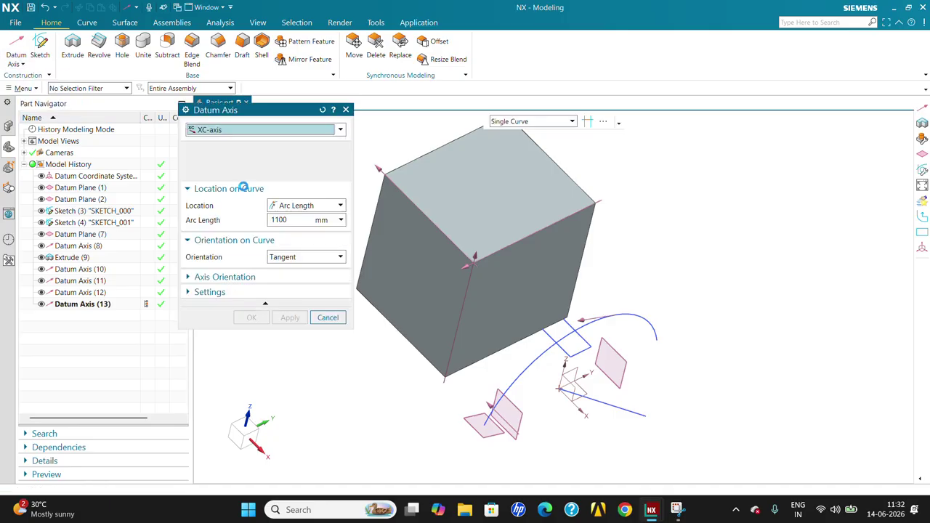
{"action": "middle_click_drag", "start_coordinate": [494, 278], "coordinate": [575, 243]}
{"action": "scroll", "coordinate": [575, 243], "scroll_direction": "down", "scroll_amount": 4}
{"action": "scroll", "coordinate": [614, 394], "scroll_direction": "up", "scroll_amount": 4}
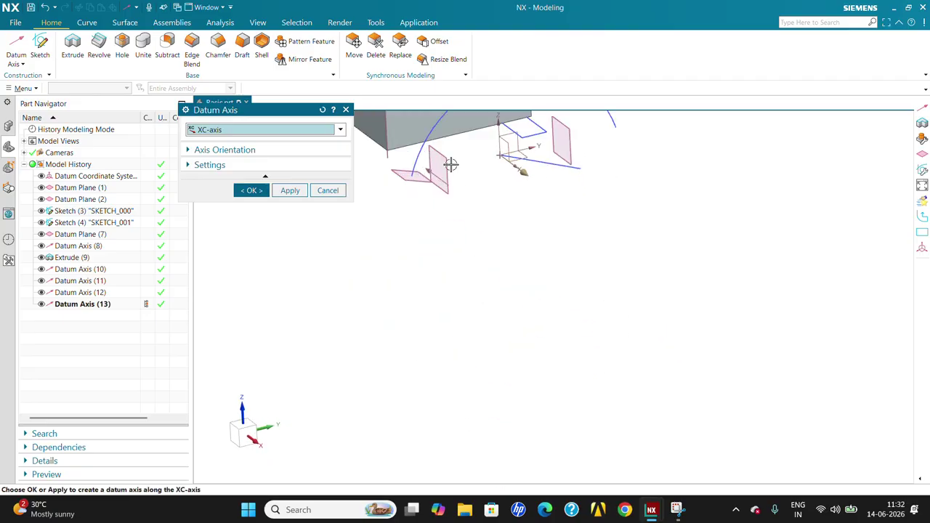
{"action": "scroll", "coordinate": [462, 158], "scroll_direction": "up", "scroll_amount": 4}
{"action": "scroll", "coordinate": [636, 325], "scroll_direction": "down", "scroll_amount": 3}
{"action": "scroll", "coordinate": [634, 241], "scroll_direction": "up", "scroll_amount": 4}
{"action": "middle_click_drag", "start_coordinate": [634, 241], "coordinate": [606, 224]}
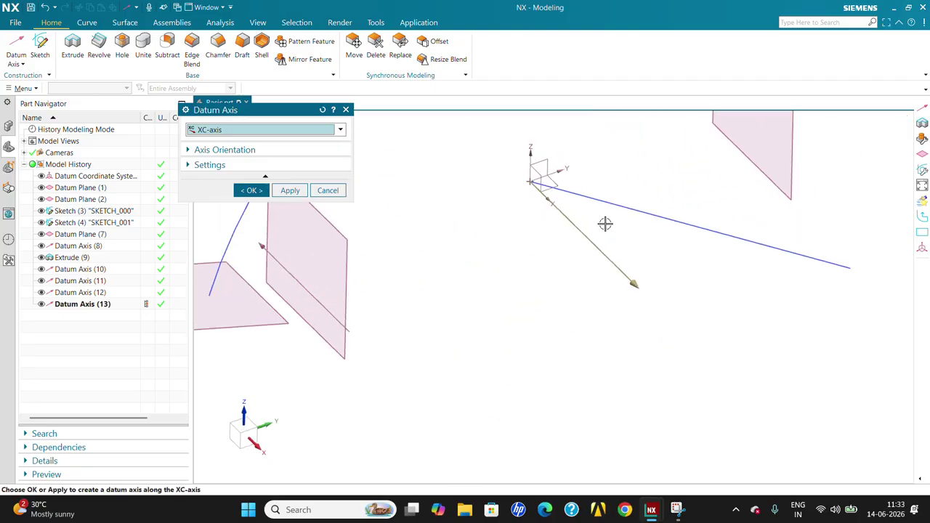
- Preview the datum axis with the YC-axis and ZC-axis types
{"action": "left_click", "coordinate": [233, 131]}
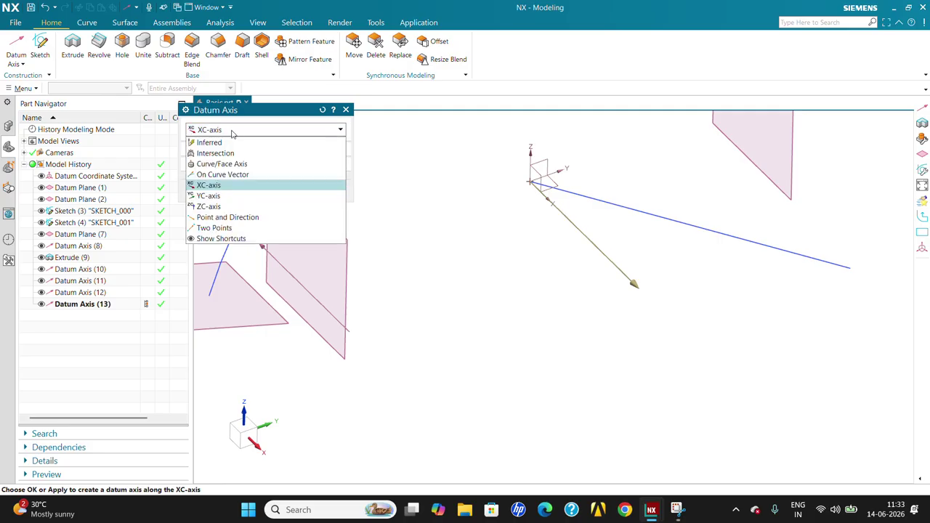
{"action": "left_click", "coordinate": [224, 203]}
{"action": "left_click", "coordinate": [234, 130]}
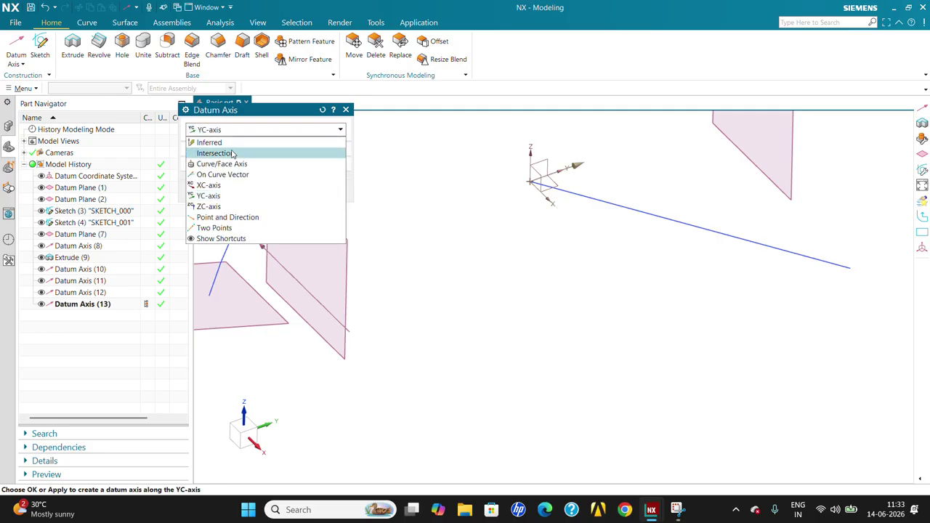
{"action": "left_click", "coordinate": [230, 205]}
- Define the datum axis by Point and Direction, through the sketch line's outer endpoint and parallel to the Y-axis
{"action": "left_click", "coordinate": [233, 131]}
{"action": "left_click", "coordinate": [226, 215]}
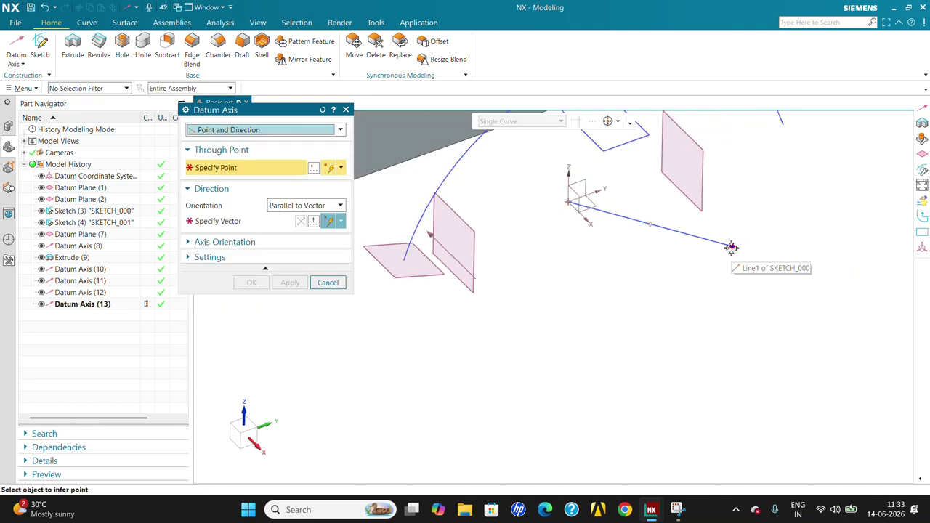
{"action": "left_click", "coordinate": [731, 247]}
{"action": "left_click", "coordinate": [573, 286]}
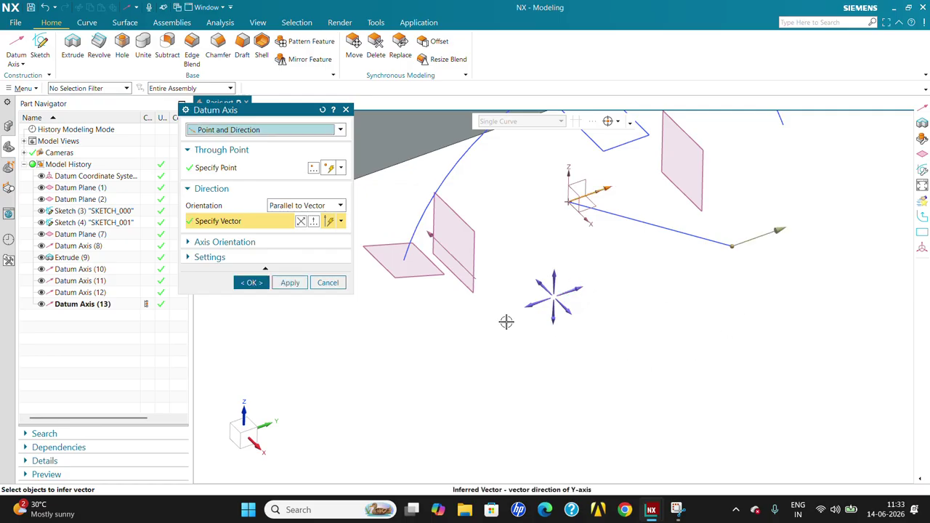
- Change the through point to the arc's endpoint on the positive Y side, set the direction to the X-axis, and create the axis
{"action": "left_click", "coordinate": [247, 168]}
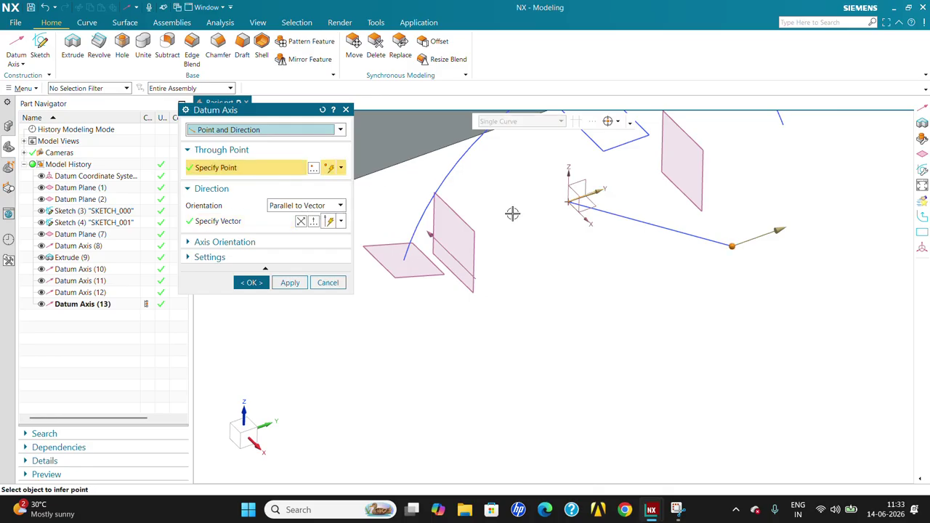
{"action": "middle_click_drag", "start_coordinate": [589, 164], "coordinate": [686, 194]}
{"action": "left_click", "coordinate": [688, 189]}
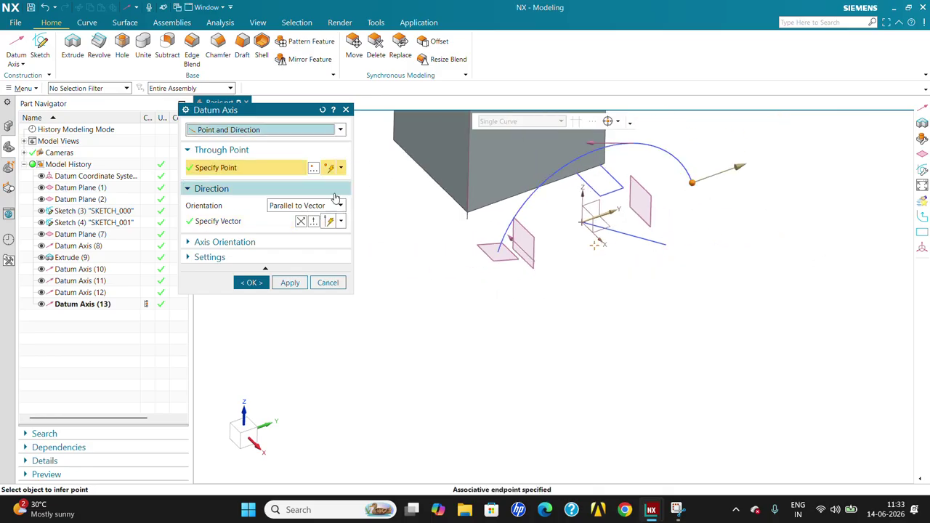
{"action": "left_click", "coordinate": [218, 221]}
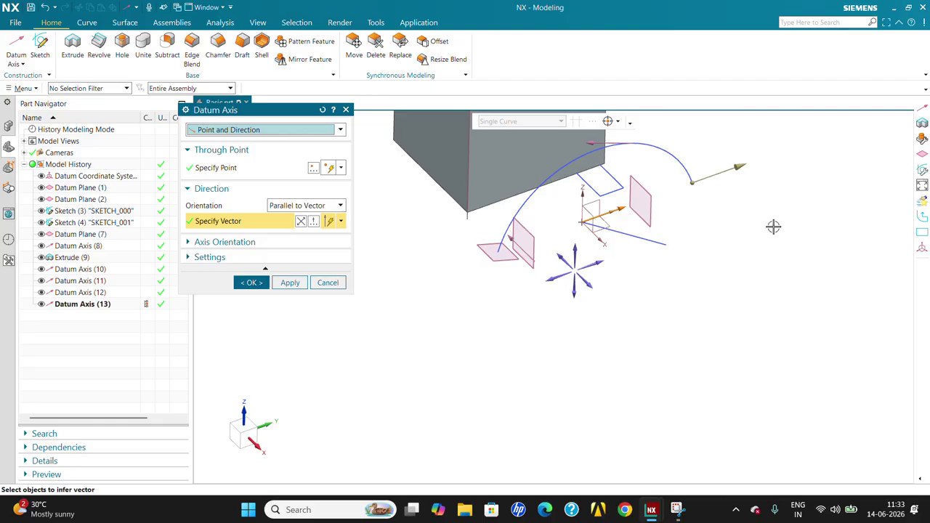
{"action": "left_click", "coordinate": [587, 282]}
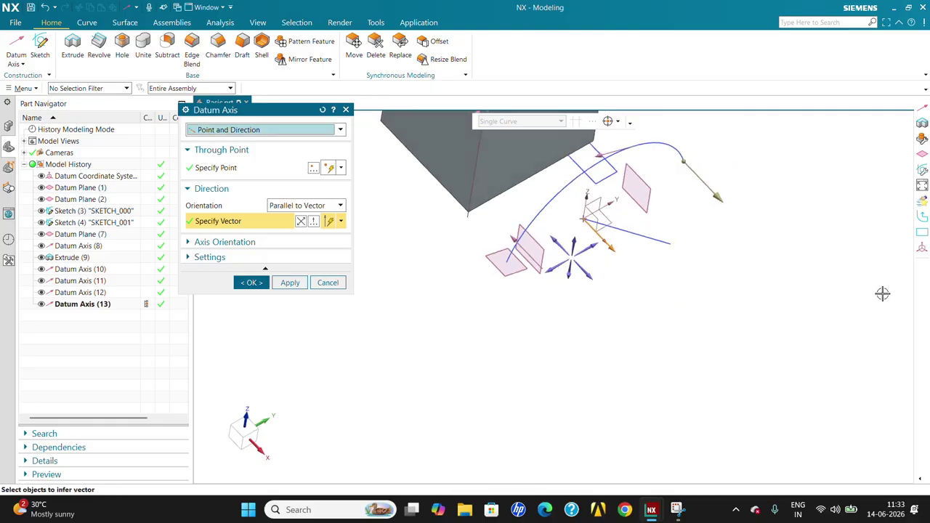
{"action": "scroll", "coordinate": [744, 172], "scroll_direction": "up", "scroll_amount": 3}
{"action": "left_click", "coordinate": [241, 282]}
{"action": "scroll", "coordinate": [668, 305], "scroll_direction": "down", "scroll_amount": 4}
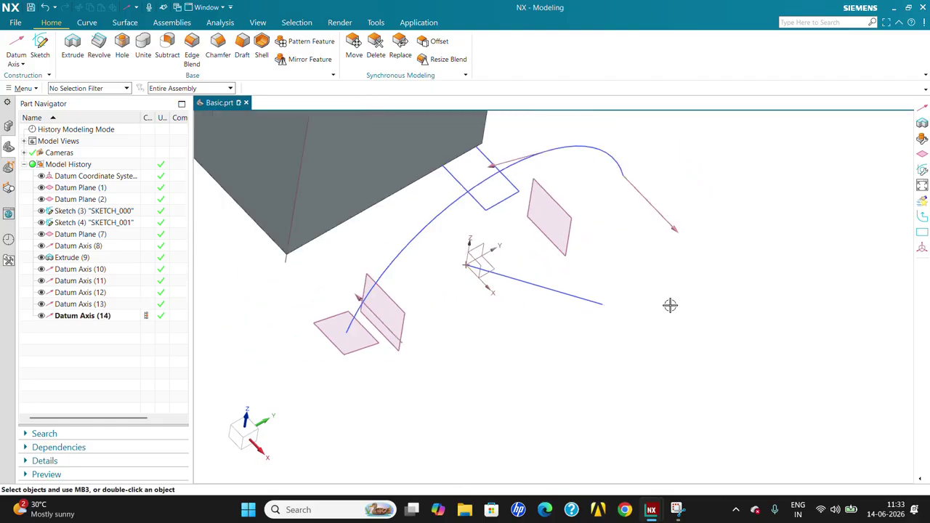
{"action": "scroll", "coordinate": [661, 251], "scroll_direction": "up", "scroll_amount": 2}
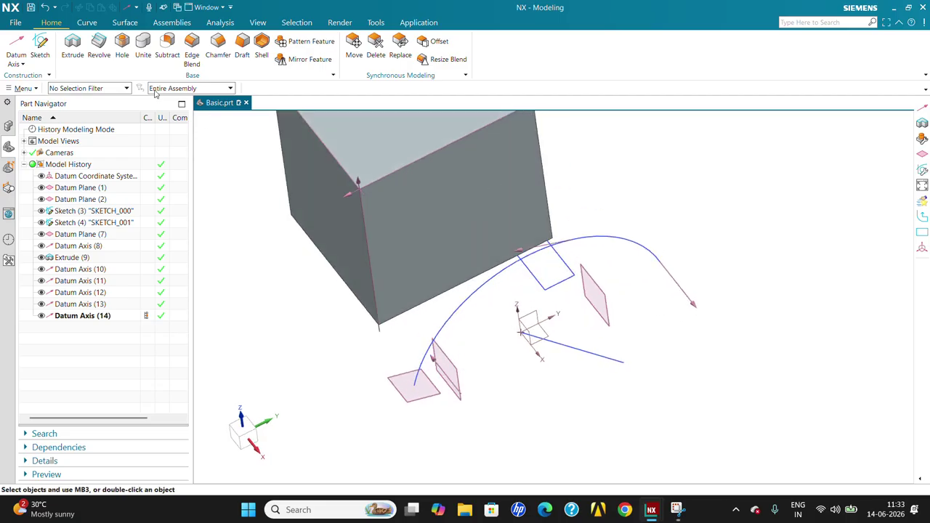
- Begin a Two Points datum axis from the block's bottom-face corner on the positive Y side, away from the origin
{"action": "left_click", "coordinate": [16, 46]}
{"action": "left_click", "coordinate": [210, 130]}
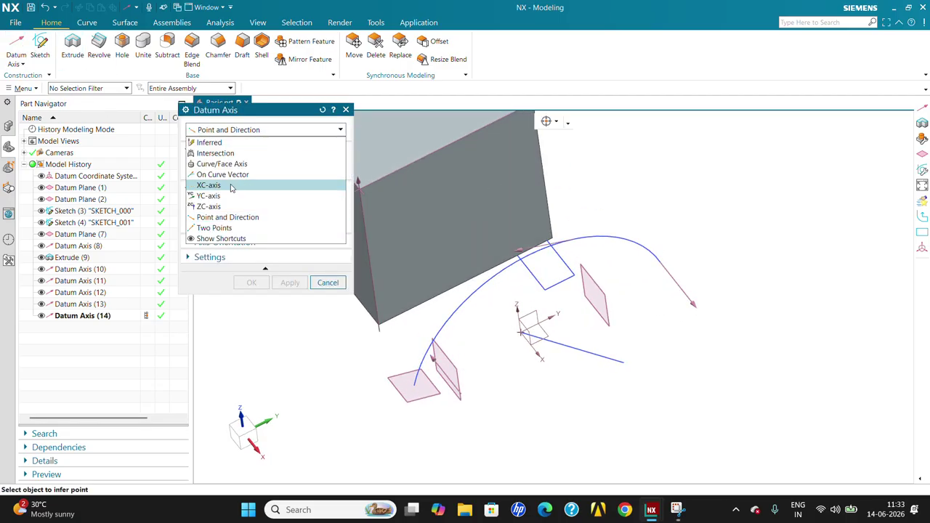
{"action": "left_click", "coordinate": [213, 228]}
{"action": "scroll", "coordinate": [618, 293], "scroll_direction": "down", "scroll_amount": 3}
{"action": "scroll", "coordinate": [559, 317], "scroll_direction": "down", "scroll_amount": 2}
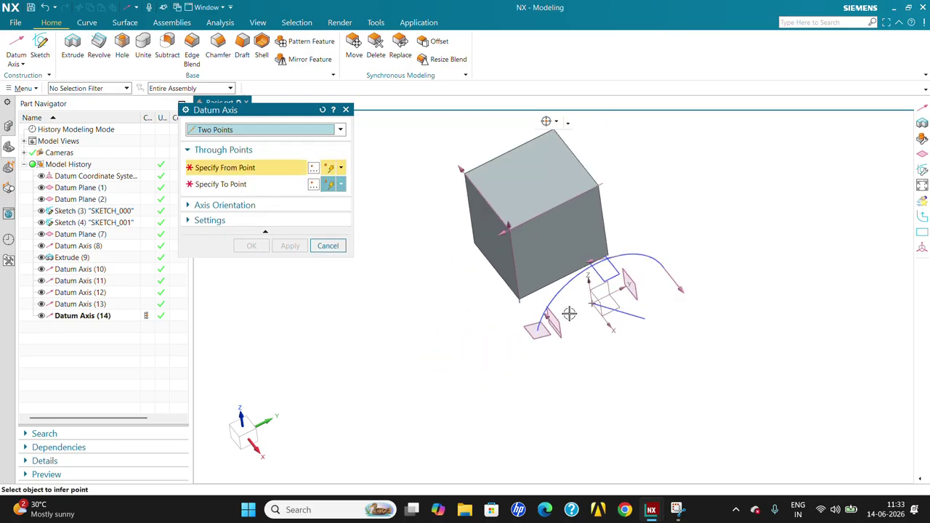
{"action": "middle_click_drag", "start_coordinate": [525, 207], "coordinate": [526, 226]}
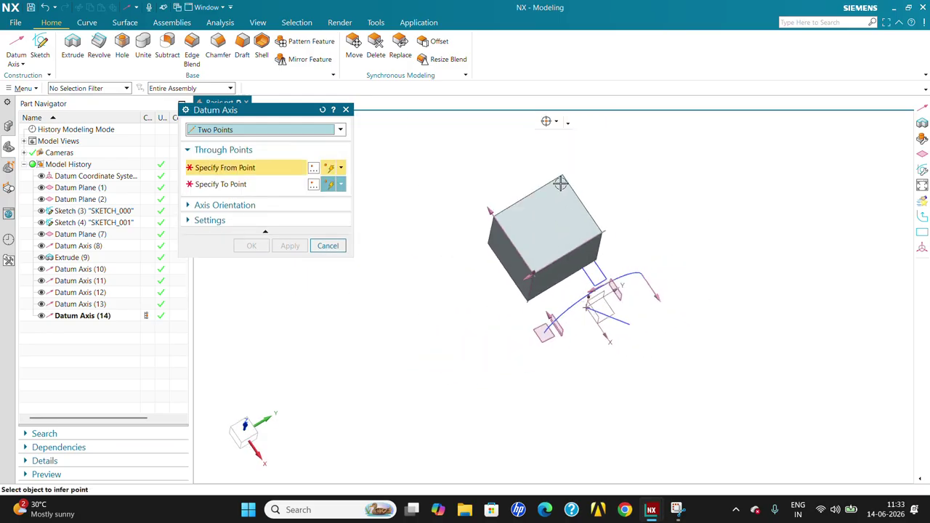
{"action": "scroll", "coordinate": [568, 175], "scroll_direction": "up", "scroll_amount": 3}
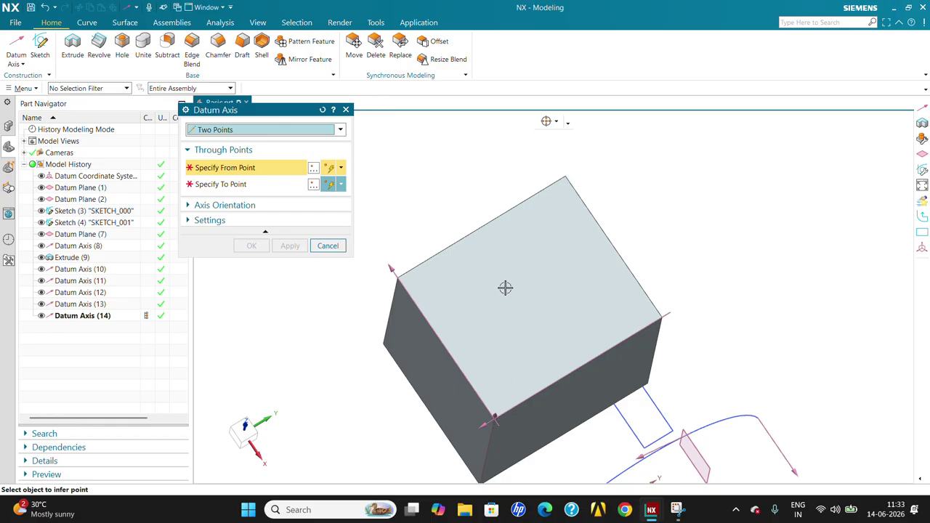
{"action": "middle_click_drag", "start_coordinate": [505, 286], "coordinate": [549, 365]}
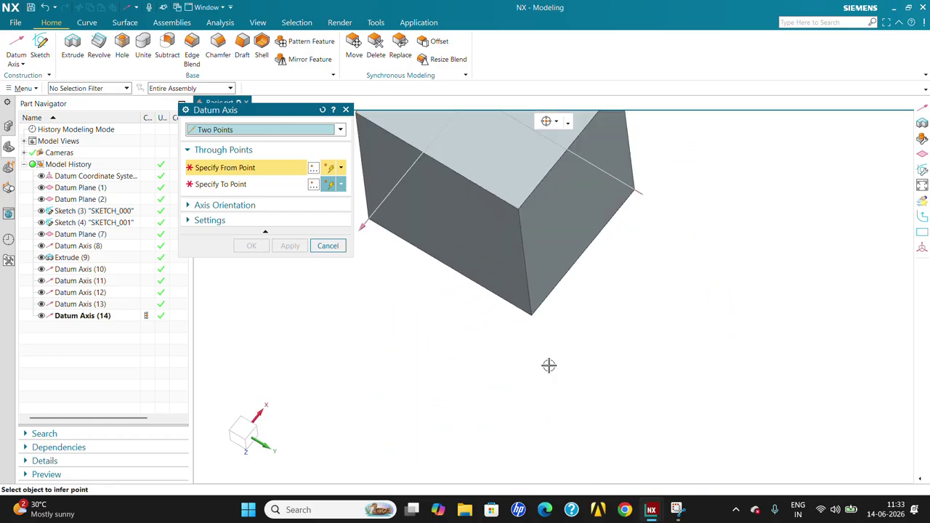
{"action": "left_click", "coordinate": [513, 211]}
- Set the To Point to the diagonally opposite corner of the block's bottom face and create the axis
{"action": "scroll", "coordinate": [519, 356], "scroll_direction": "down", "scroll_amount": 5}
{"action": "scroll", "coordinate": [499, 202], "scroll_direction": "up", "scroll_amount": 3}
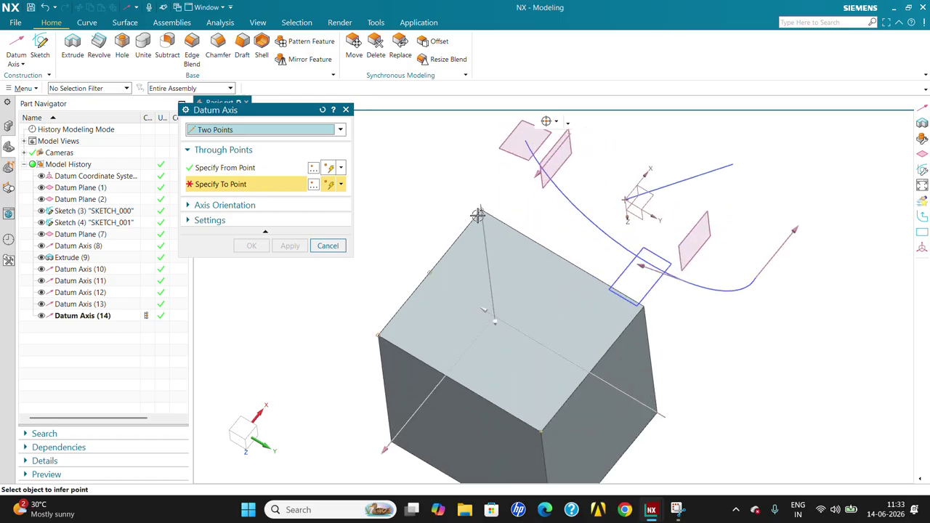
{"action": "left_click", "coordinate": [541, 432]}
{"action": "scroll", "coordinate": [544, 293], "scroll_direction": "down", "scroll_amount": 3}
{"action": "mouse_move", "coordinate": [545, 292]}
{"action": "middle_mouse_down"}
{"action": "mouse_move", "coordinate": [526, 270]}
{"action": "mouse_move", "coordinate": [558, 269]}
{"action": "middle_mouse_up"}
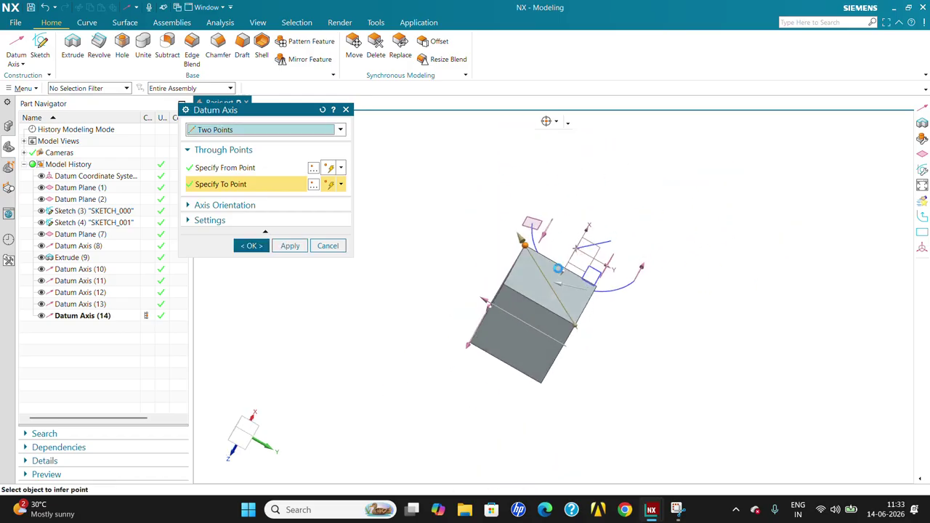
{"action": "scroll", "coordinate": [558, 270], "scroll_direction": "up", "scroll_amount": 3}
{"action": "left_click", "coordinate": [249, 246]}
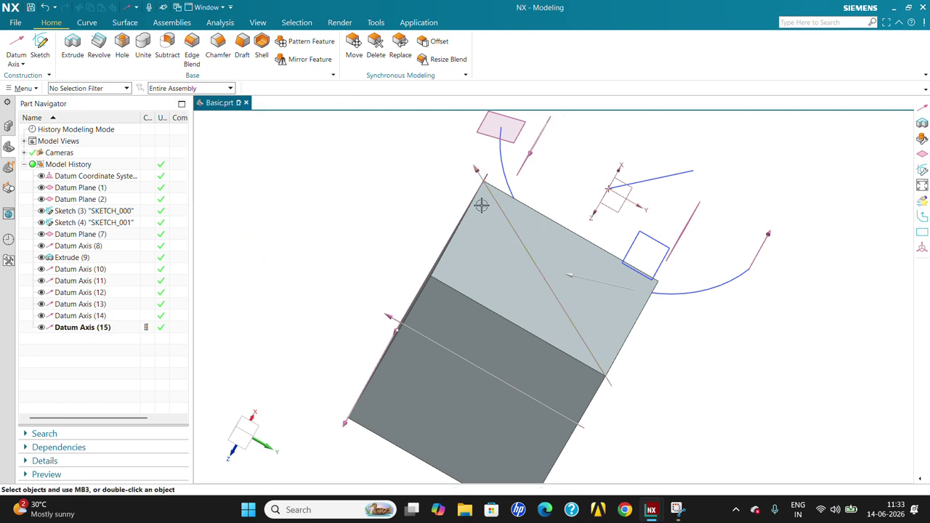
{"action": "left_click", "coordinate": [22, 64]}
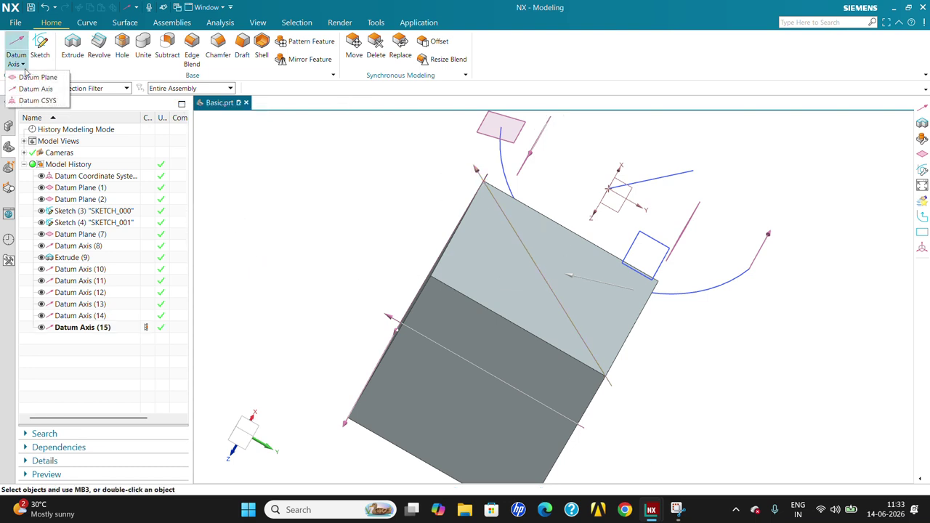
{"action": "left_click", "coordinate": [31, 88]}
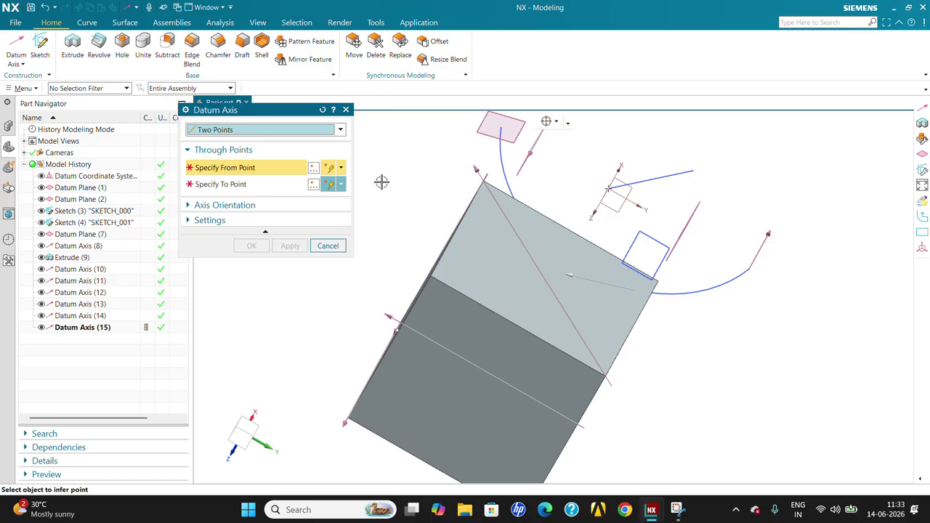
{"action": "left_click", "coordinate": [253, 144]}
{"action": "left_click", "coordinate": [250, 228]}
{"action": "left_click", "coordinate": [328, 245]}
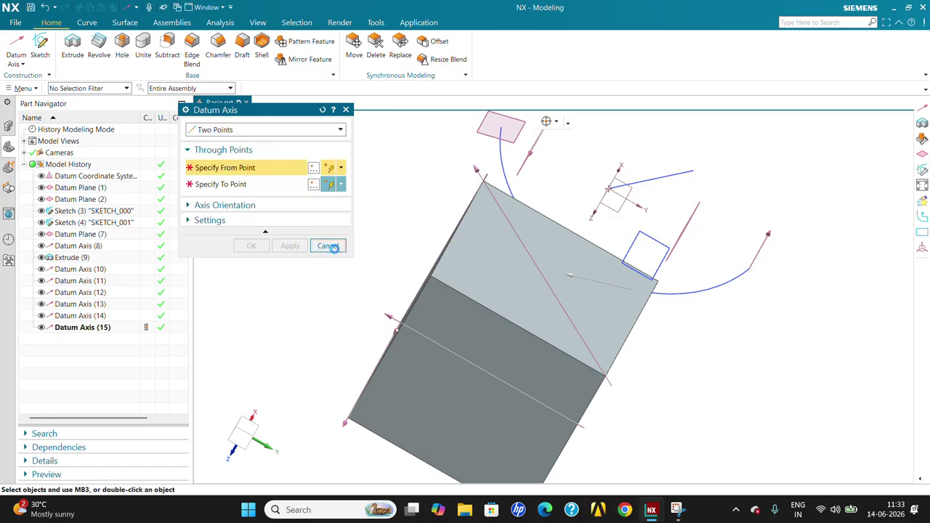
{"action": "left_click", "coordinate": [22, 64]}
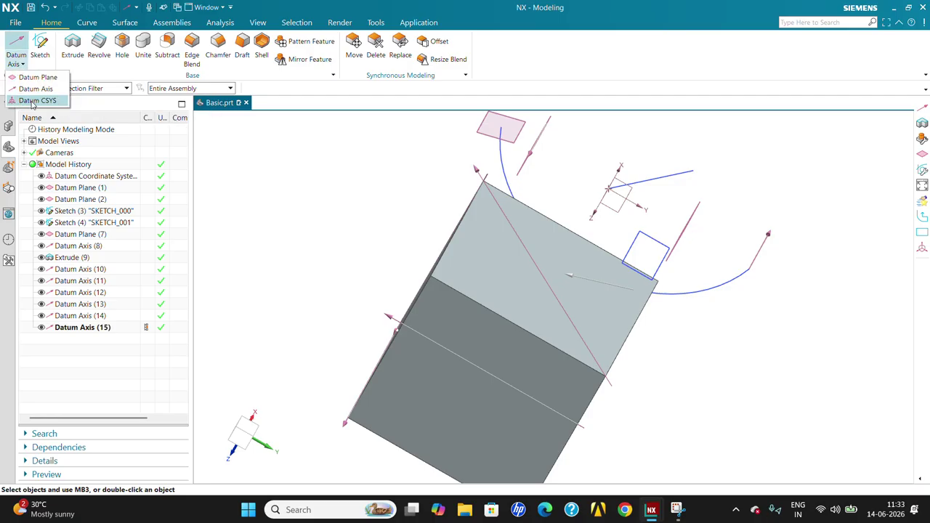
{"action": "left_click", "coordinate": [32, 102]}
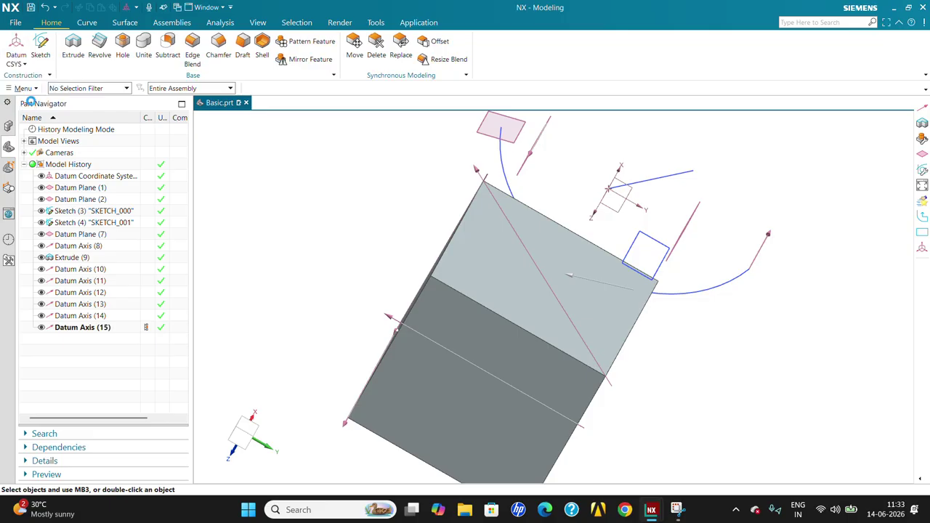
{"action": "middle_click_drag", "start_coordinate": [429, 249], "coordinate": [523, 211]}
{"action": "left_click", "coordinate": [328, 237]}
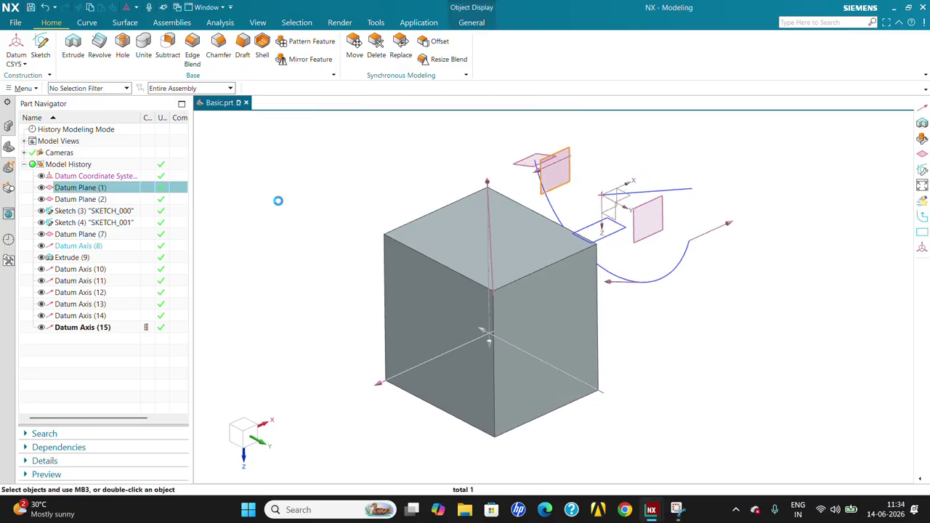
- Examine the creation types offered for a datum coordinate system, including Dynamic, without creating one
{"action": "left_click", "coordinate": [22, 64]}
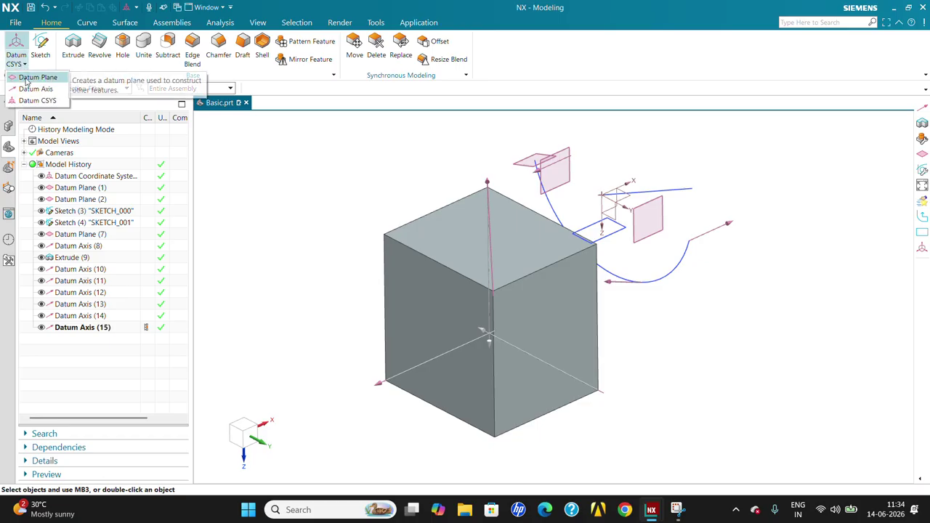
{"action": "left_click", "coordinate": [19, 100]}
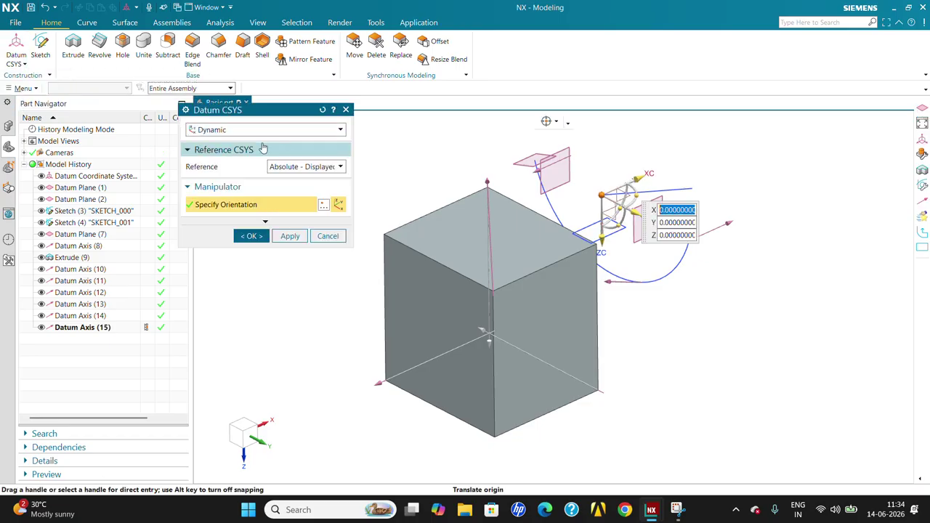
{"action": "left_click", "coordinate": [256, 130]}
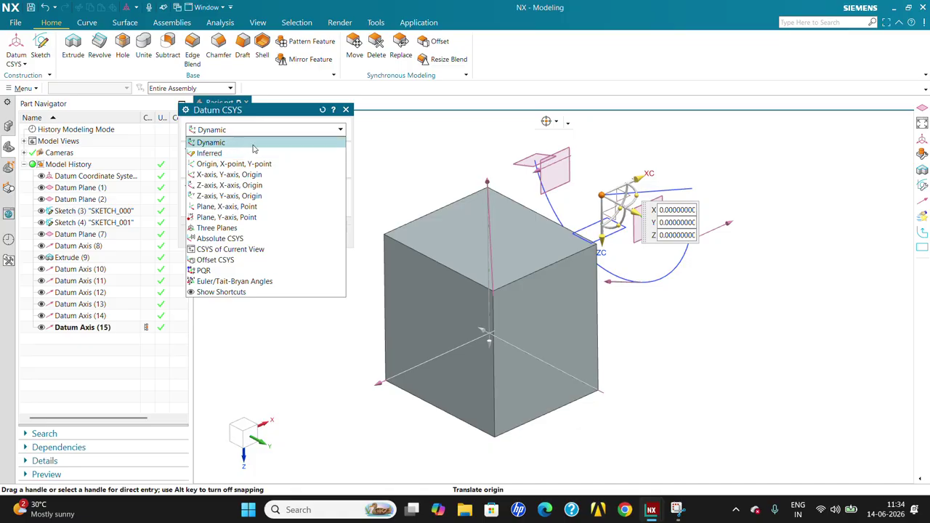
{"action": "left_click", "coordinate": [248, 144]}
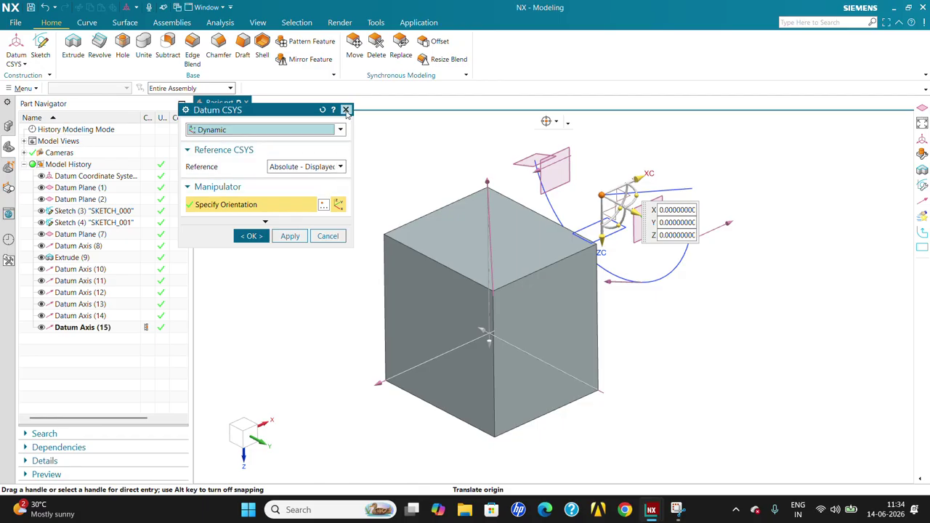
{"action": "left_click", "coordinate": [346, 111]}
- Delete every feature in the model history, from the first datum coordinate system through Datum Axis (15)
{"action": "left_click", "coordinate": [73, 188]}
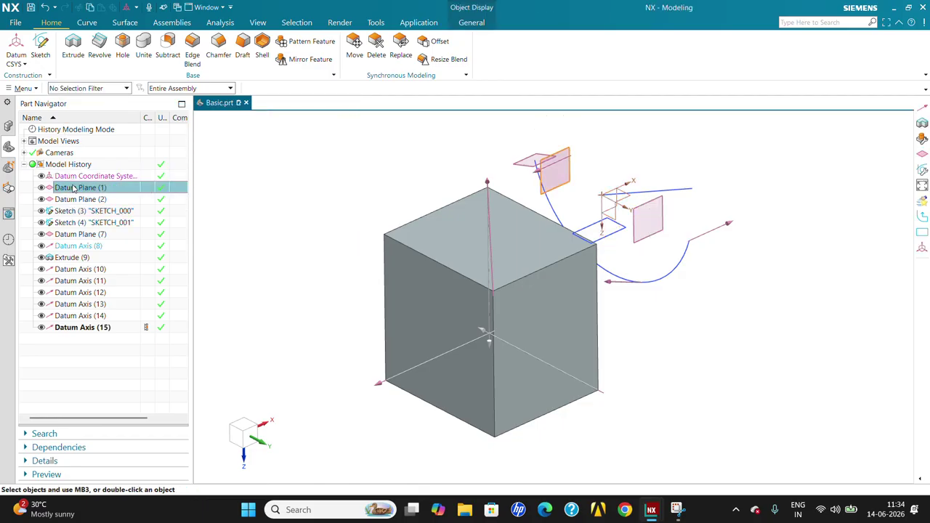
{"action": "left_click", "coordinate": [100, 176]}
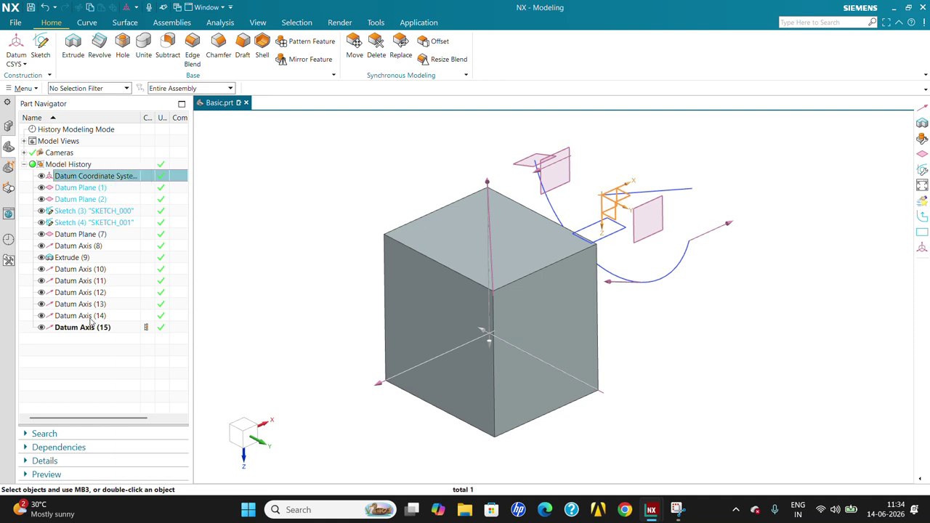
{"action": "left_click", "coordinate": [89, 328], "text": "shift"}
{"action": "key", "text": "Delete"}
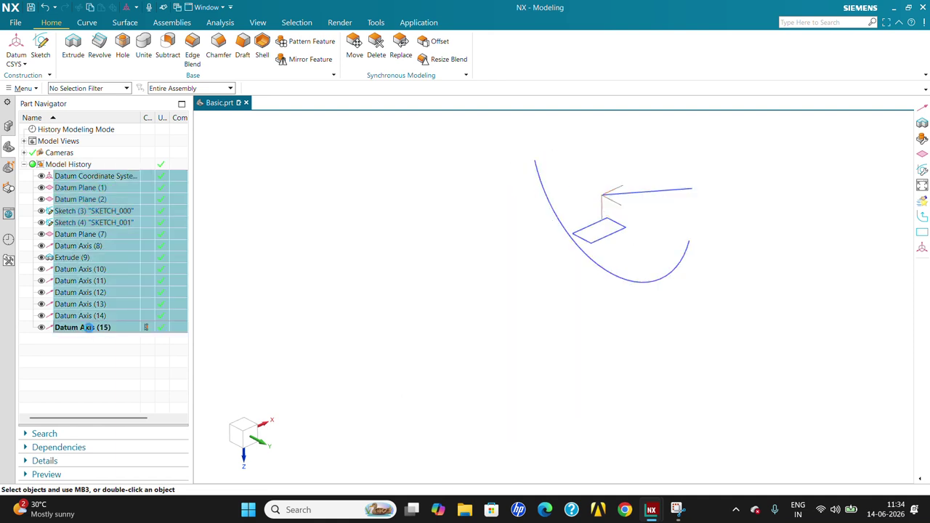
{"action": "left_click", "coordinate": [16, 49]}
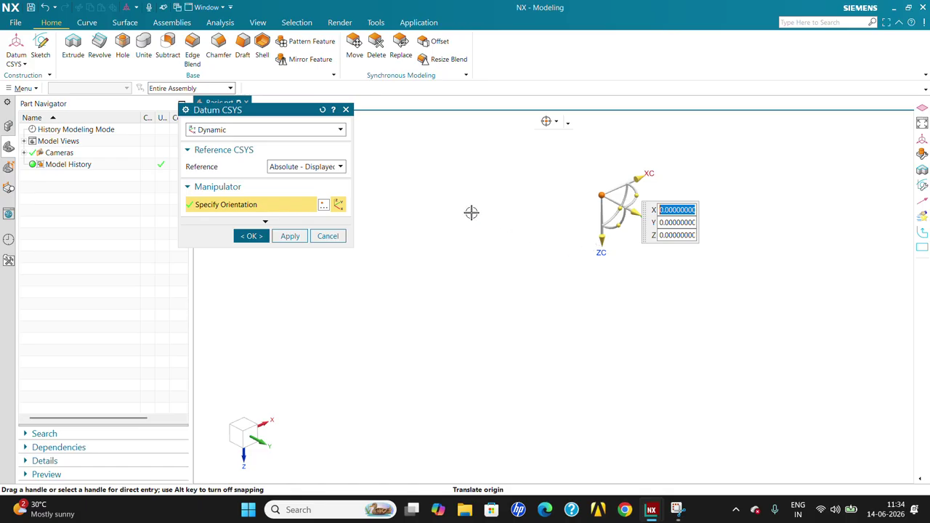
{"action": "key", "text": "Right"}
{"action": "left_click", "coordinate": [328, 235]}
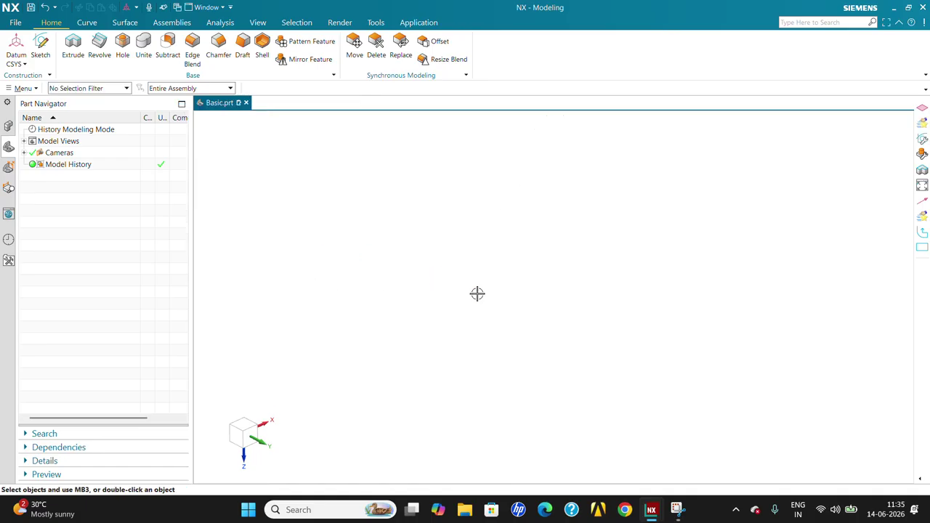
- Create a Dynamic datum coordinate system at the absolute origin, X 0, Y 0, Z 0, with its default orientation
{"action": "key", "text": "Home"}
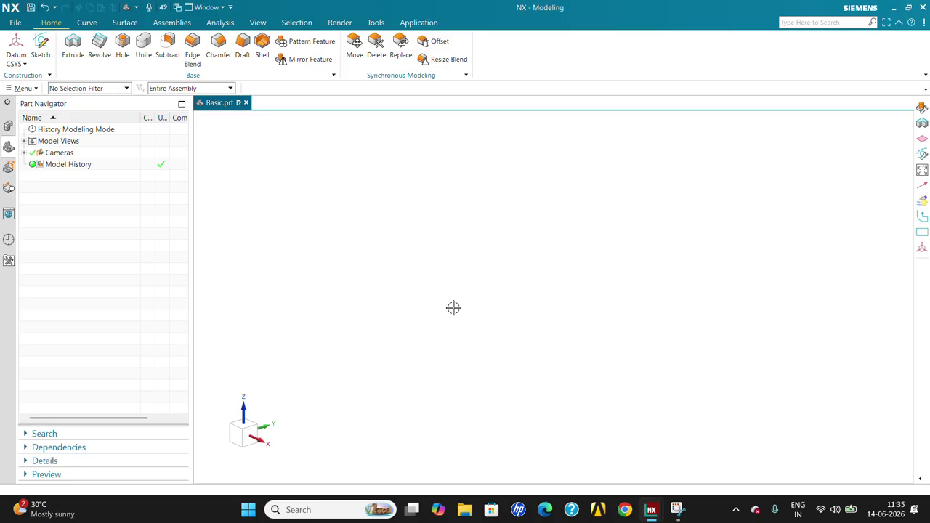
{"action": "middle_click_drag", "start_coordinate": [454, 308], "coordinate": [453, 308]}
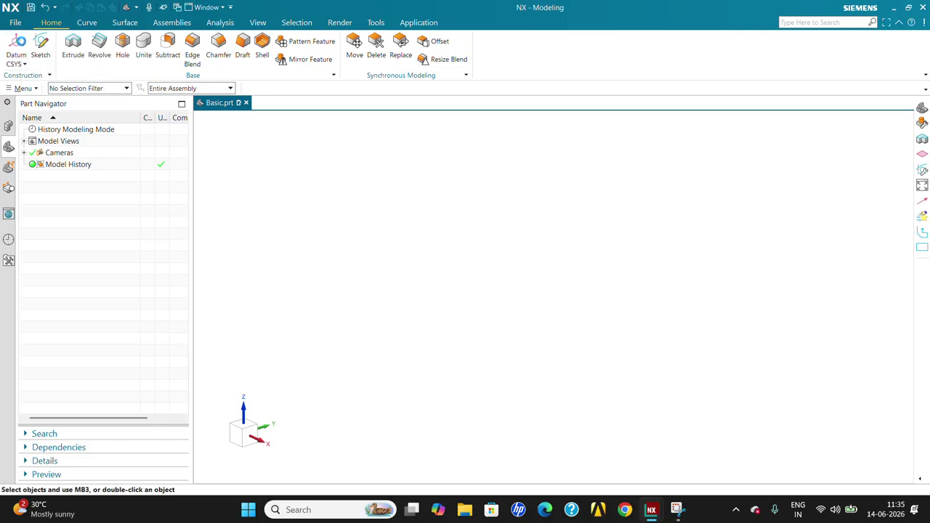
{"action": "left_click", "coordinate": [16, 45]}
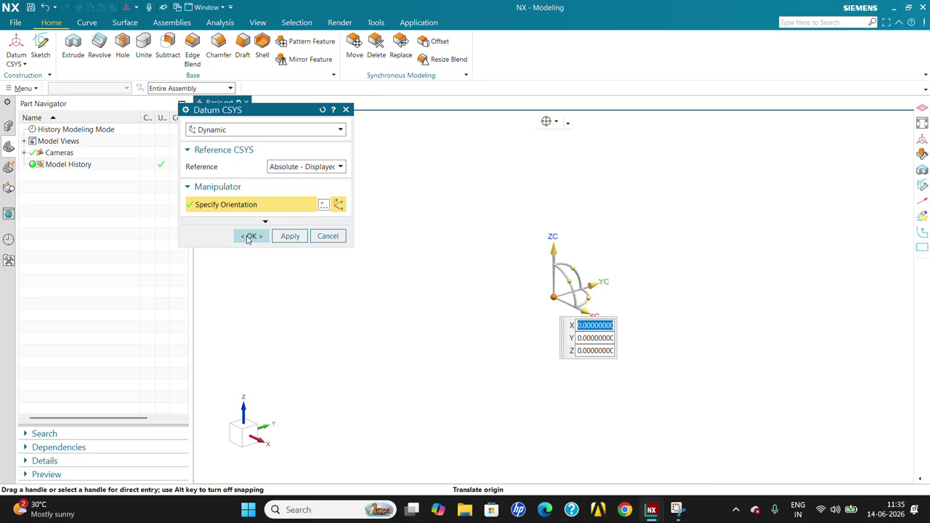
{"action": "left_click", "coordinate": [247, 237]}
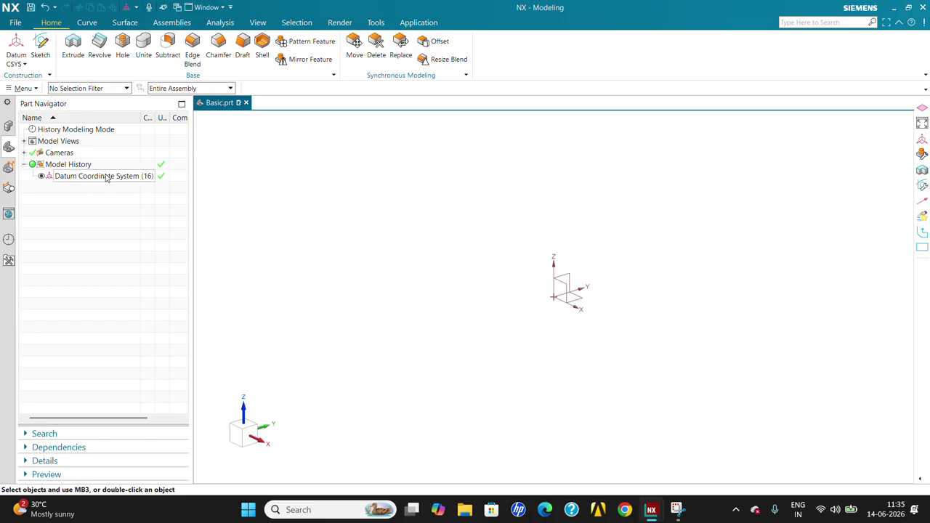
- Try moving a second Dynamic datum coordinate system along its X, Y and Z axes and rotating it, and cancel without creating it
{"action": "left_click", "coordinate": [16, 65]}
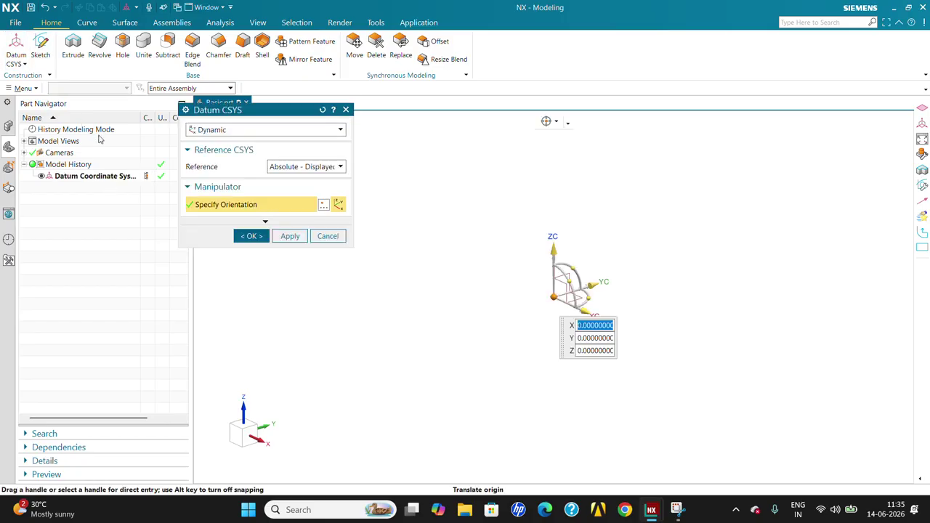
{"action": "left_click_drag", "start_coordinate": [587, 311], "coordinate": [668, 349]}
{"action": "left_click_drag", "start_coordinate": [676, 318], "coordinate": [748, 319]}
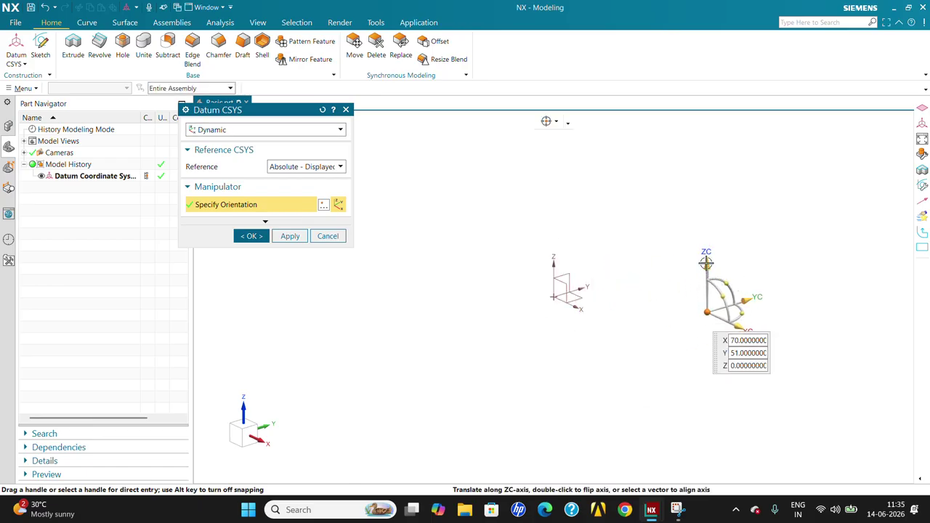
{"action": "left_click_drag", "start_coordinate": [706, 285], "coordinate": [706, 173]}
{"action": "left_click_drag", "start_coordinate": [740, 222], "coordinate": [676, 245]}
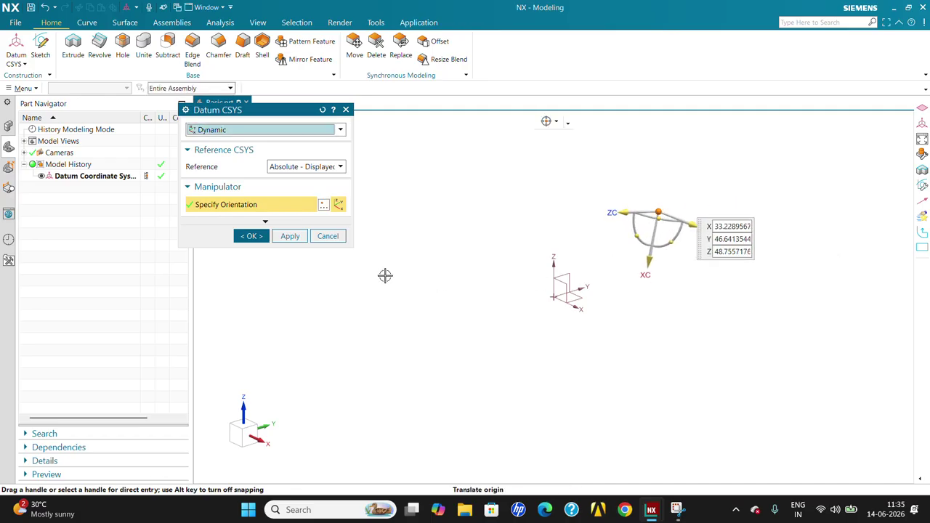
{"action": "left_click", "coordinate": [328, 236]}
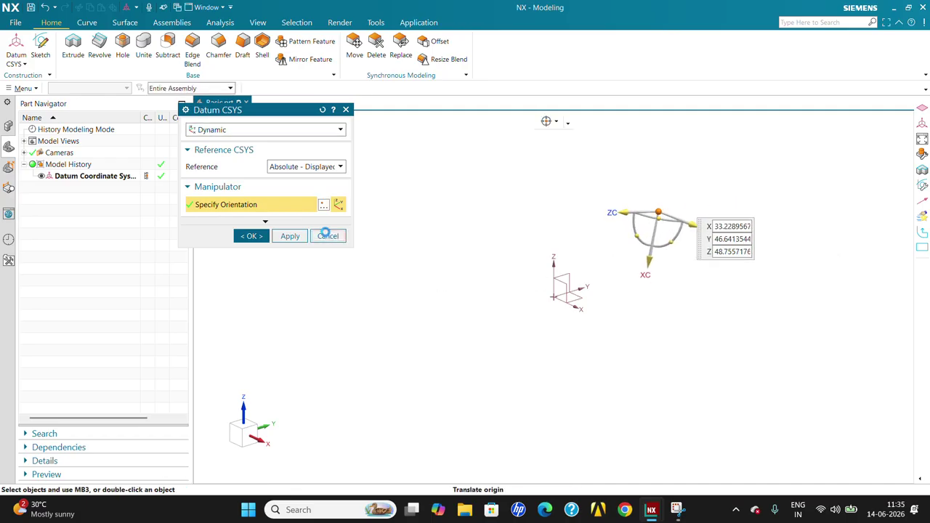
- Create an Inferred datum coordinate system from the three planes of the existing datum coordinate system and undo it
{"action": "left_click", "coordinate": [21, 63]}
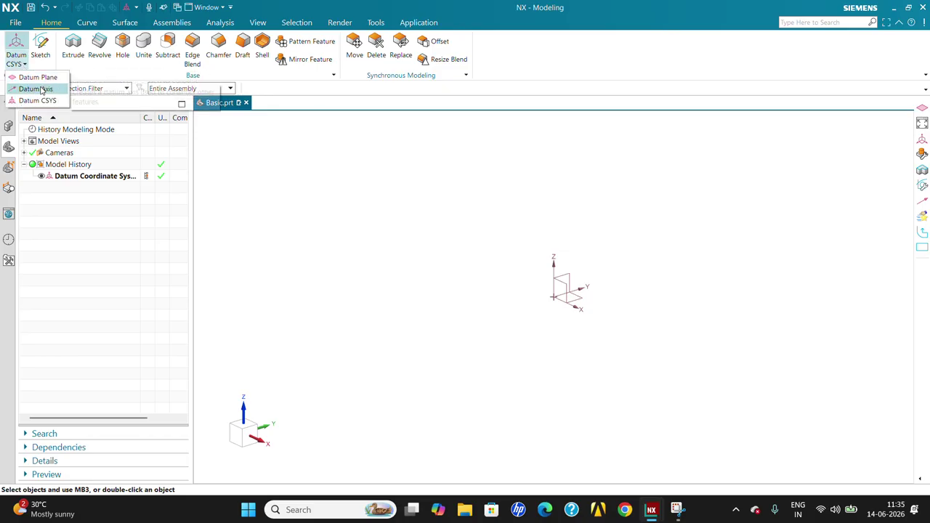
{"action": "left_click", "coordinate": [35, 99]}
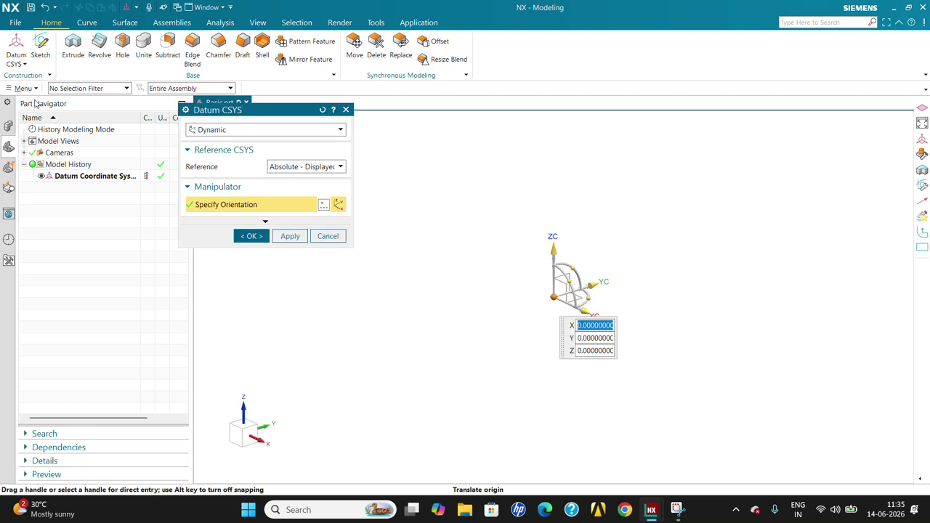
{"action": "left_click", "coordinate": [242, 130]}
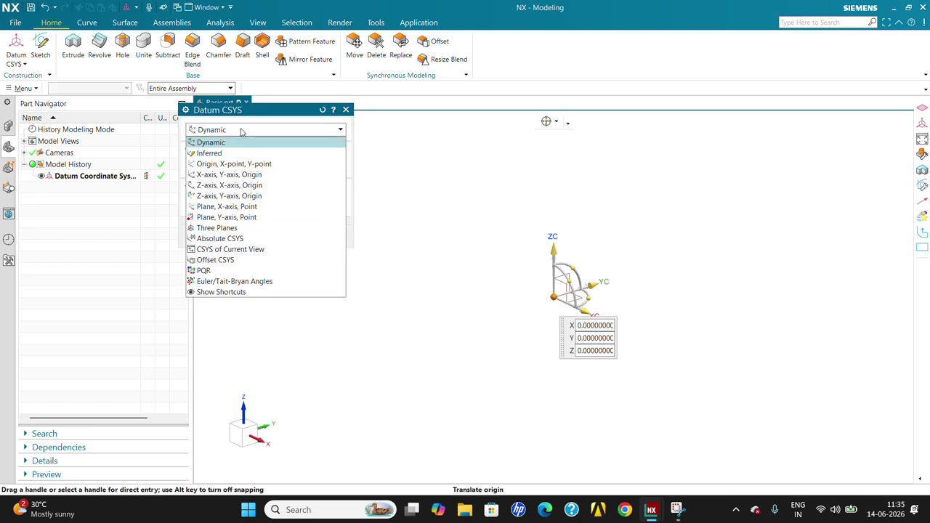
{"action": "left_click", "coordinate": [237, 154]}
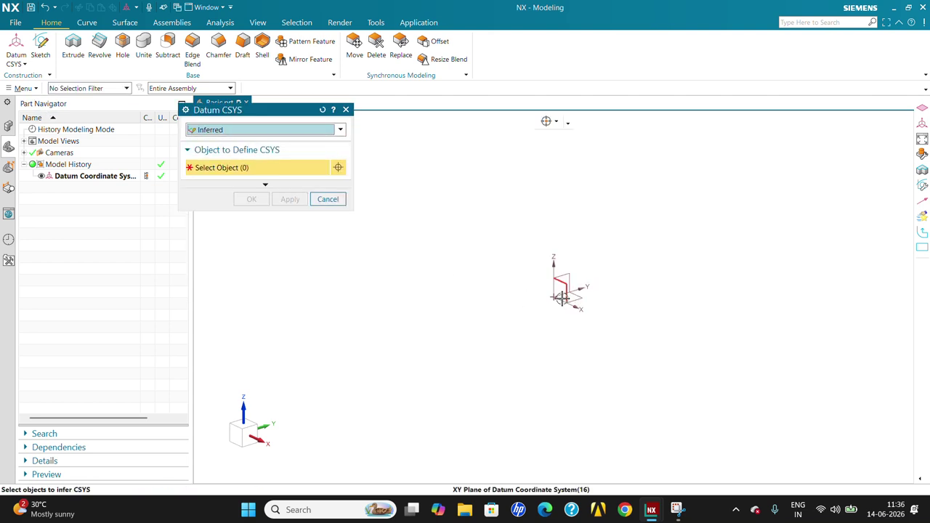
{"action": "left_click", "coordinate": [581, 298]}
{"action": "left_click", "coordinate": [567, 295]}
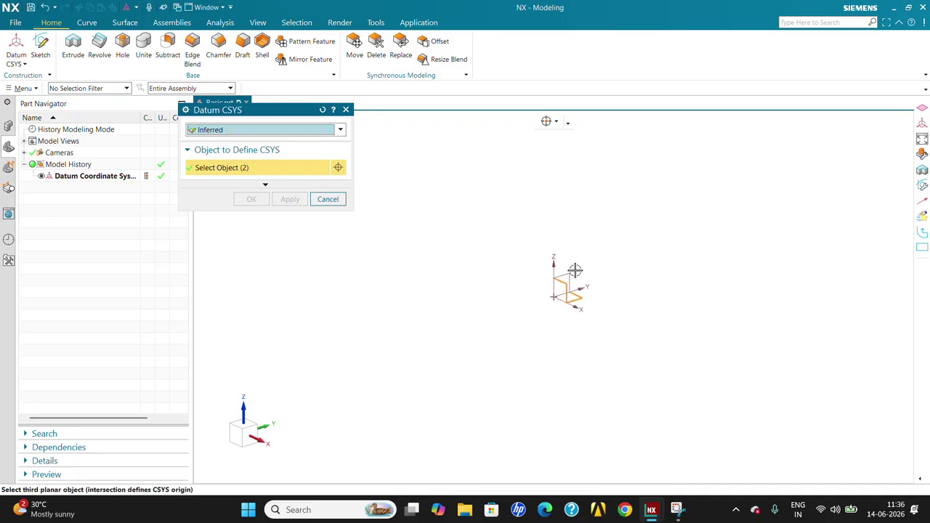
{"action": "left_click", "coordinate": [573, 272]}
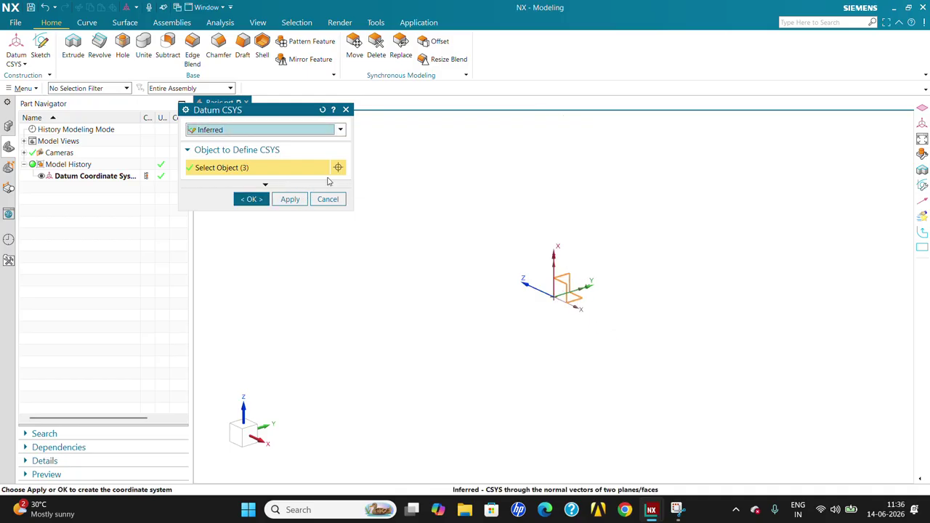
{"action": "left_click", "coordinate": [284, 186]}
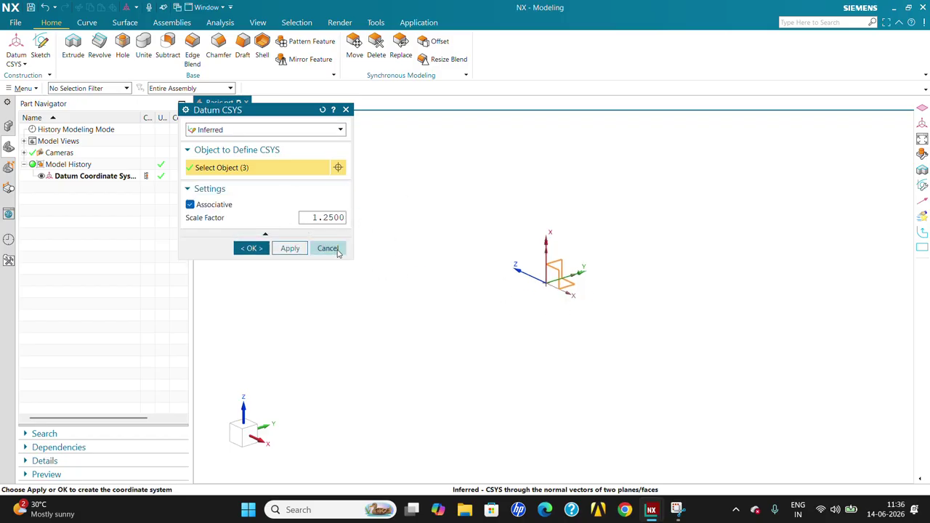
{"action": "left_click", "coordinate": [248, 248]}
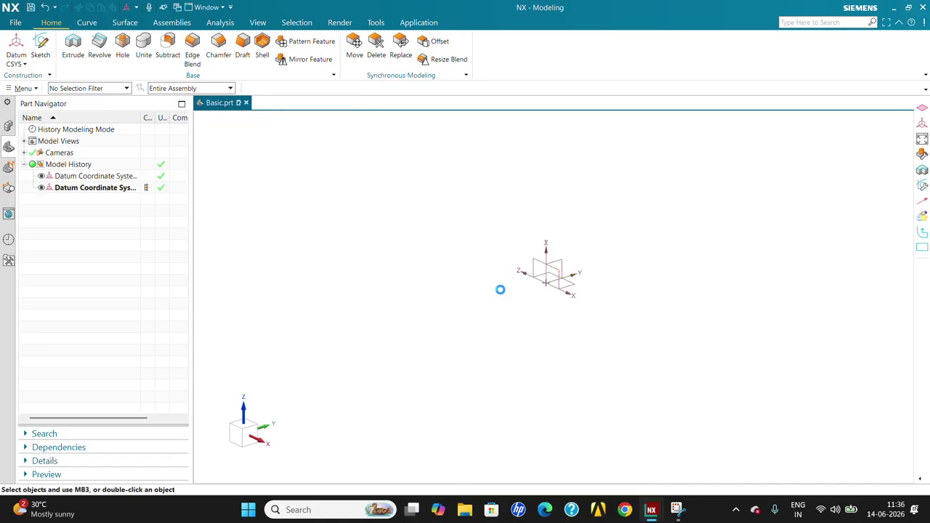
{"action": "key", "text": "ctrl+z"}
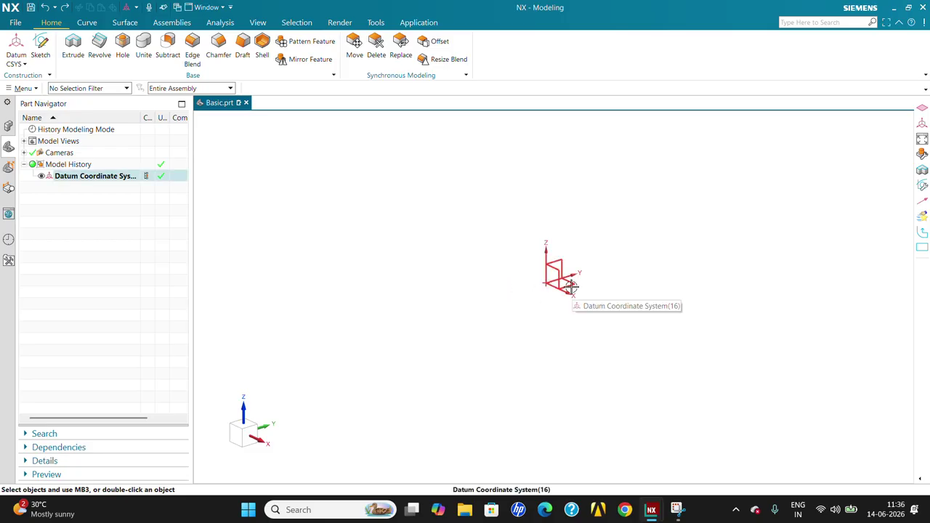
{"action": "left_click", "coordinate": [16, 58]}
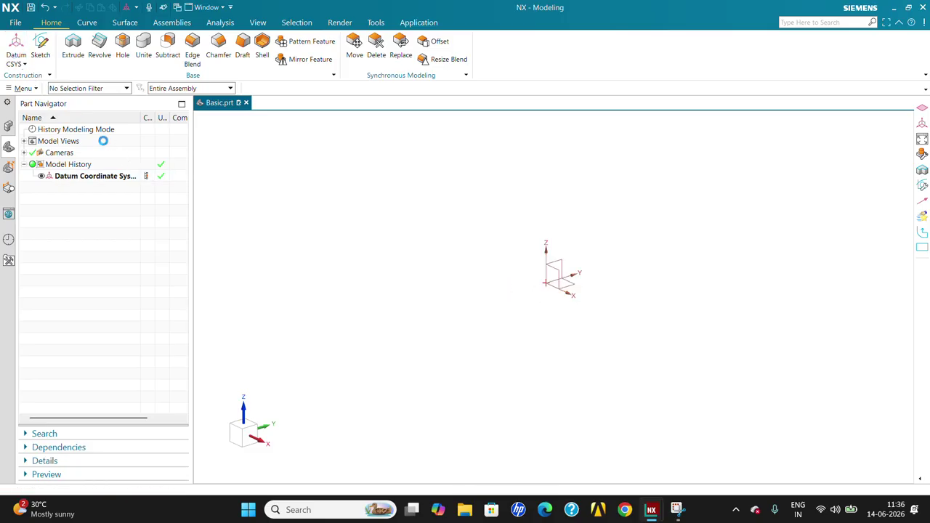
{"action": "left_click", "coordinate": [254, 131]}
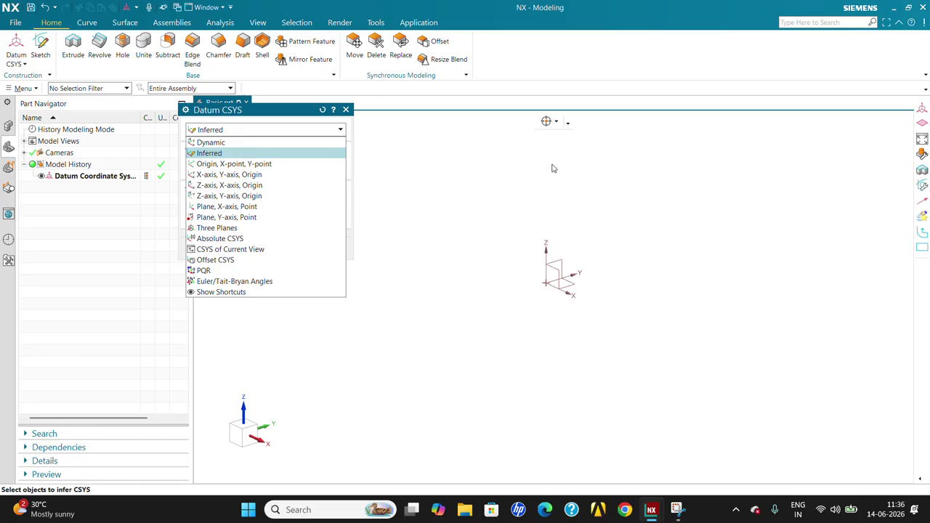
{"action": "left_click", "coordinate": [343, 128]}
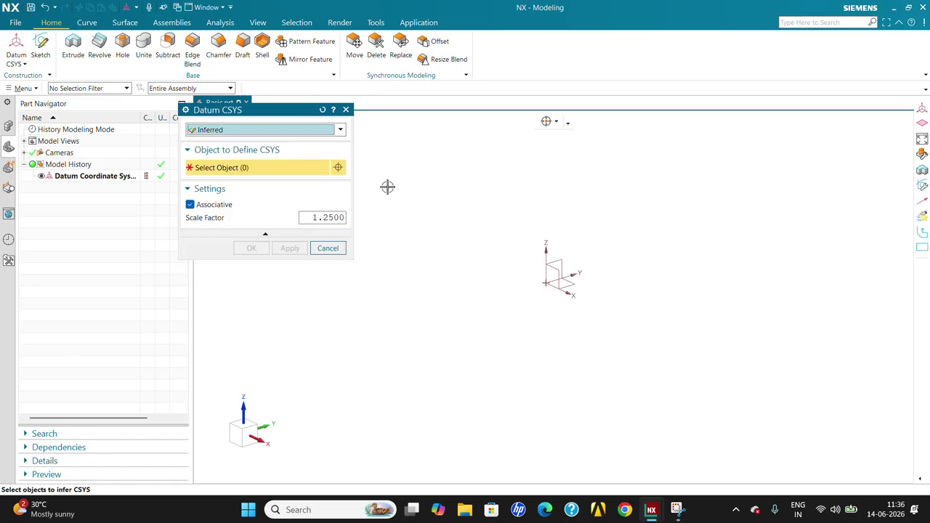
{"action": "left_click", "coordinate": [328, 248]}
- Sketch a rectangle around the origin on the XY plane and extrude it 1700 mm as a solid block
{"action": "left_click", "coordinate": [72, 45]}
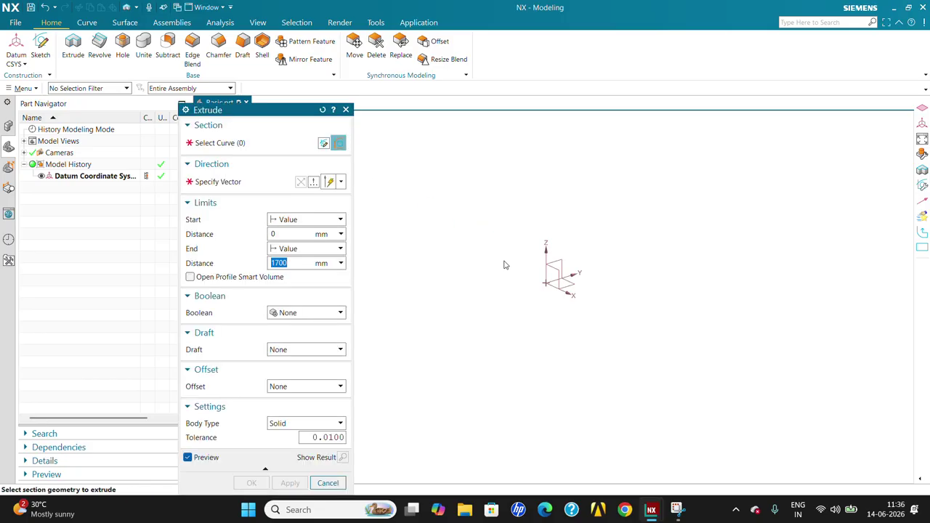
{"action": "left_click", "coordinate": [552, 270]}
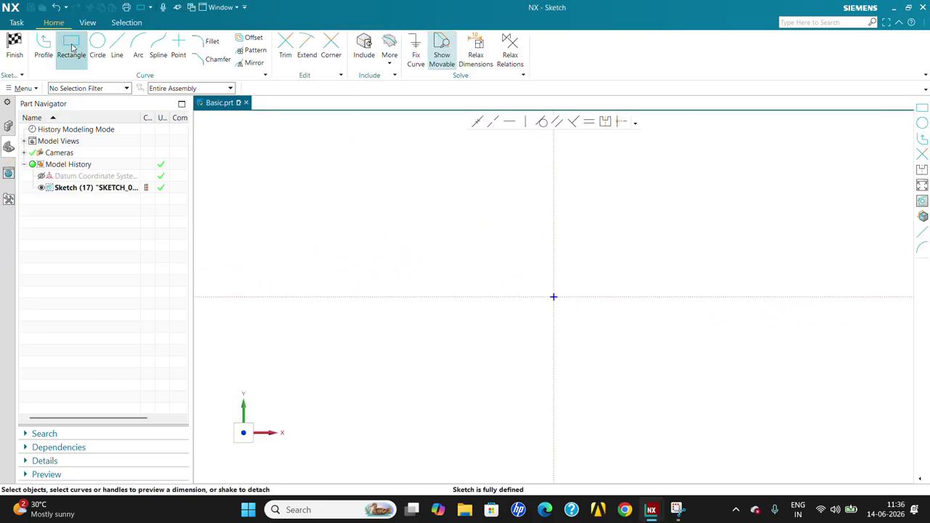
{"action": "left_click", "coordinate": [72, 46]}
{"action": "left_click", "coordinate": [381, 183]}
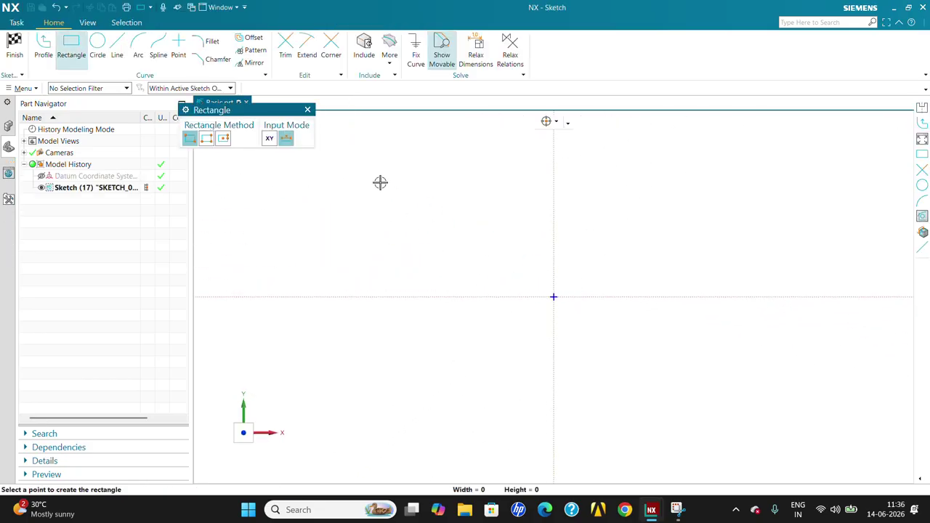
{"action": "left_click", "coordinate": [766, 418]}
{"action": "left_click", "coordinate": [14, 45]}
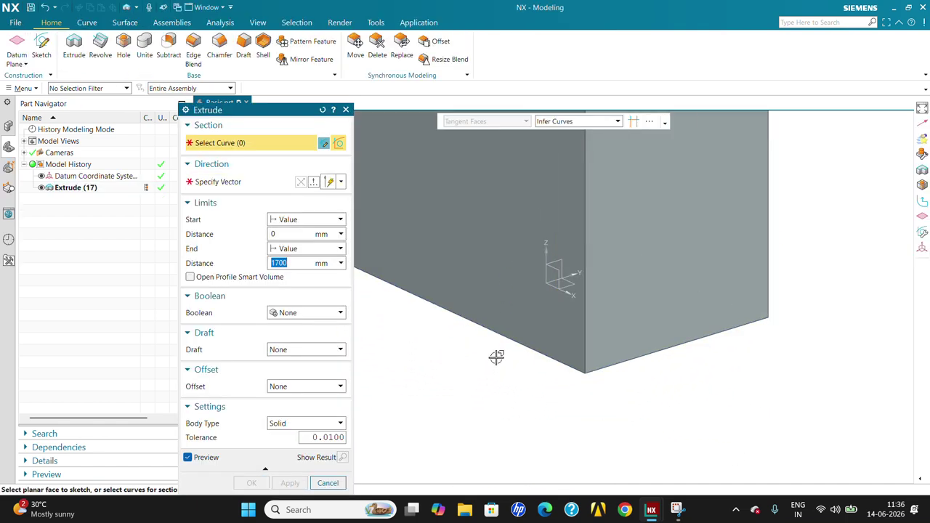
{"action": "left_click", "coordinate": [327, 484]}
- Edit the extruded block to shorten its end limit to a fraction of its height, and fit the view to it
{"action": "scroll", "coordinate": [384, 386], "scroll_direction": "up", "scroll_amount": 3}
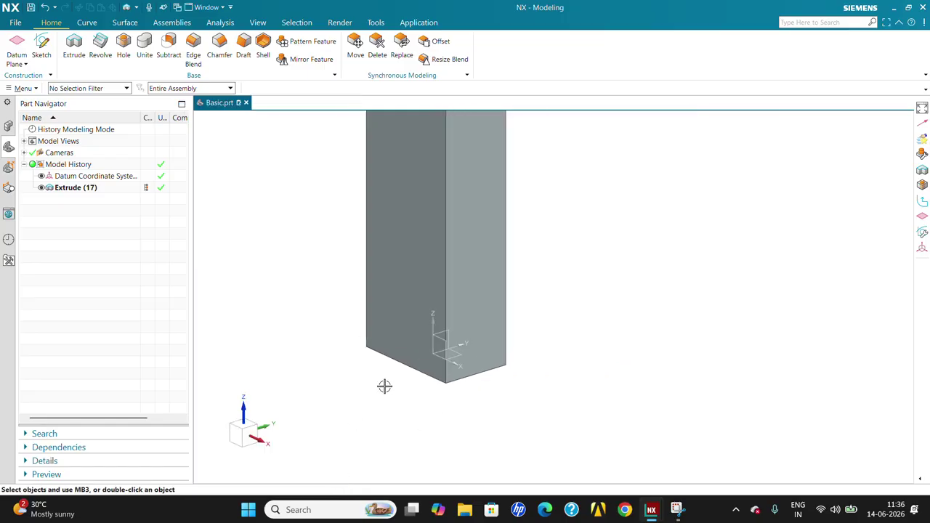
{"action": "scroll", "coordinate": [434, 417], "scroll_direction": "up", "scroll_amount": 5}
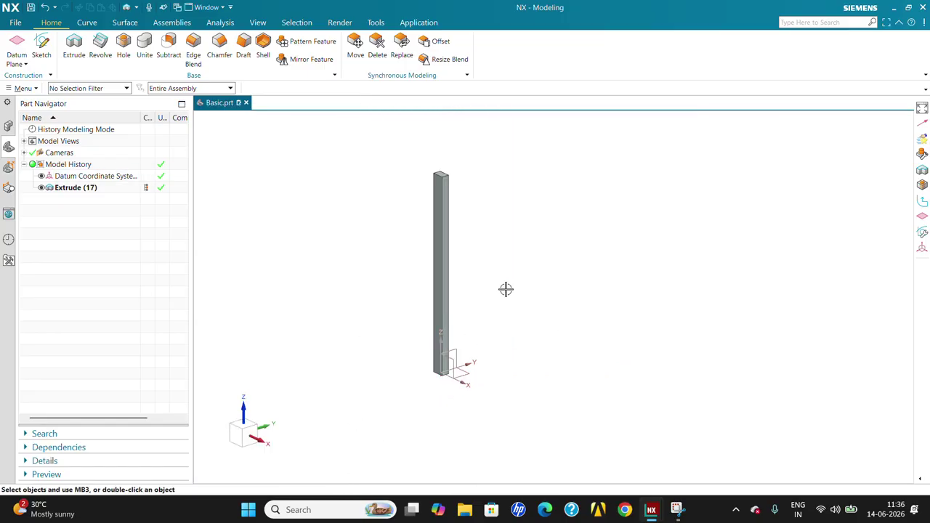
{"action": "double_click", "coordinate": [448, 239]}
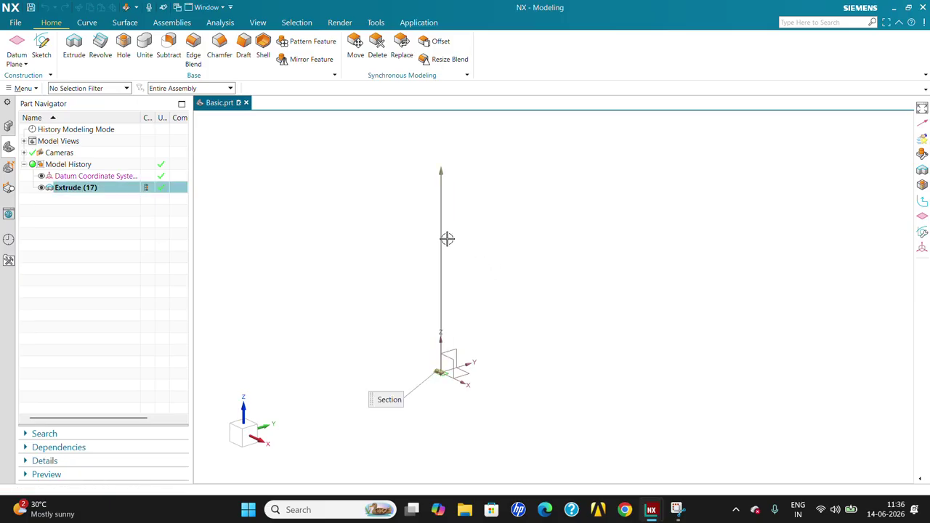
{"action": "left_click_drag", "start_coordinate": [443, 175], "coordinate": [463, 358]}
{"action": "middle_click", "coordinate": [463, 358]}
{"action": "right_click", "coordinate": [443, 196]}
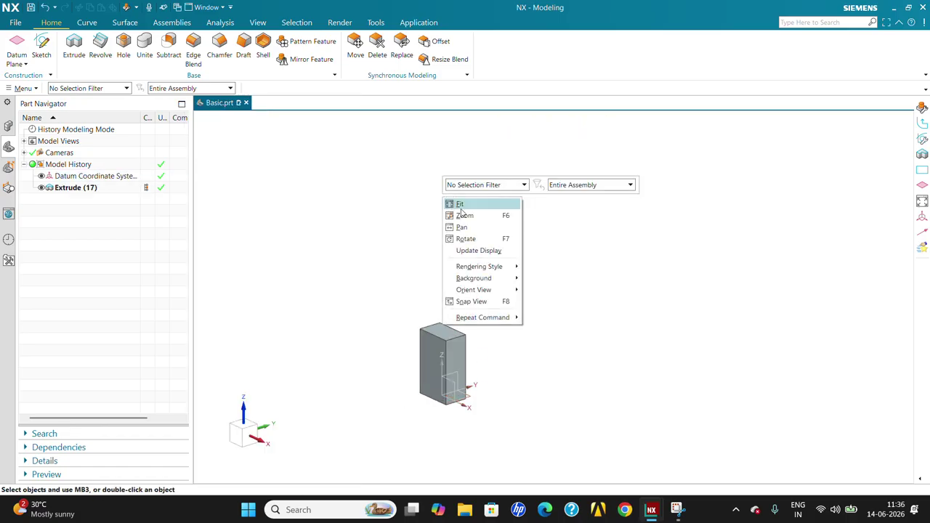
{"action": "left_click", "coordinate": [460, 207]}
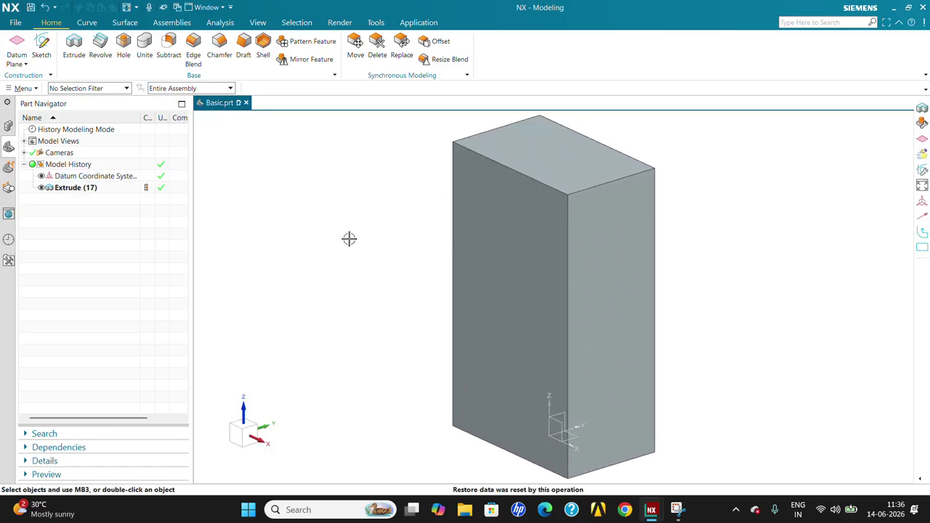
- Create an Inferred datum coordinate system from the block's top face and two adjacent side faces
{"action": "left_click", "coordinate": [25, 64]}
{"action": "left_click", "coordinate": [35, 102]}
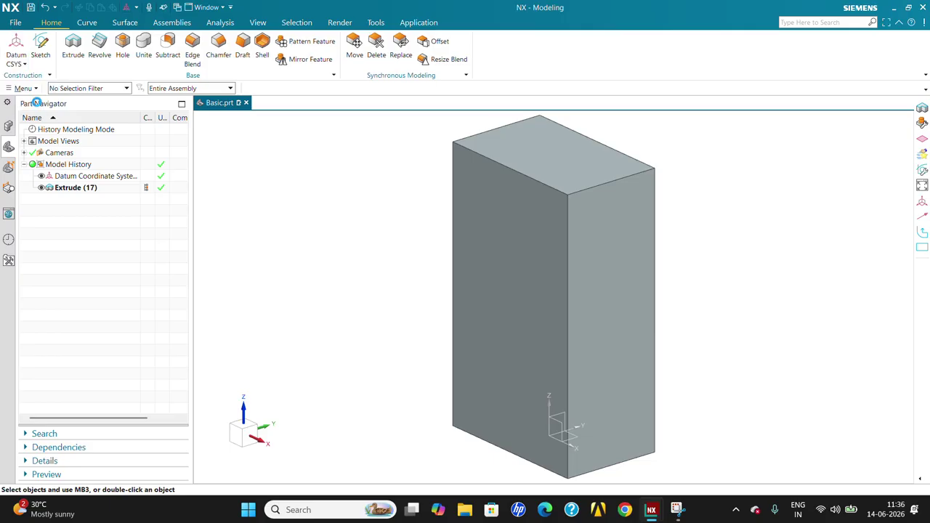
{"action": "left_click", "coordinate": [281, 131]}
{"action": "left_click", "coordinate": [276, 135]}
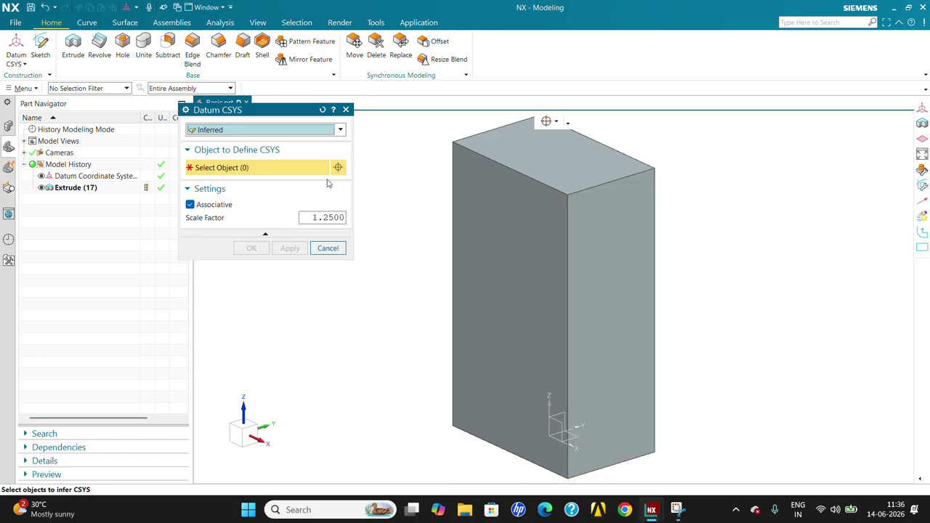
{"action": "left_click", "coordinate": [543, 222]}
{"action": "left_click", "coordinate": [560, 175]}
{"action": "left_click", "coordinate": [615, 214]}
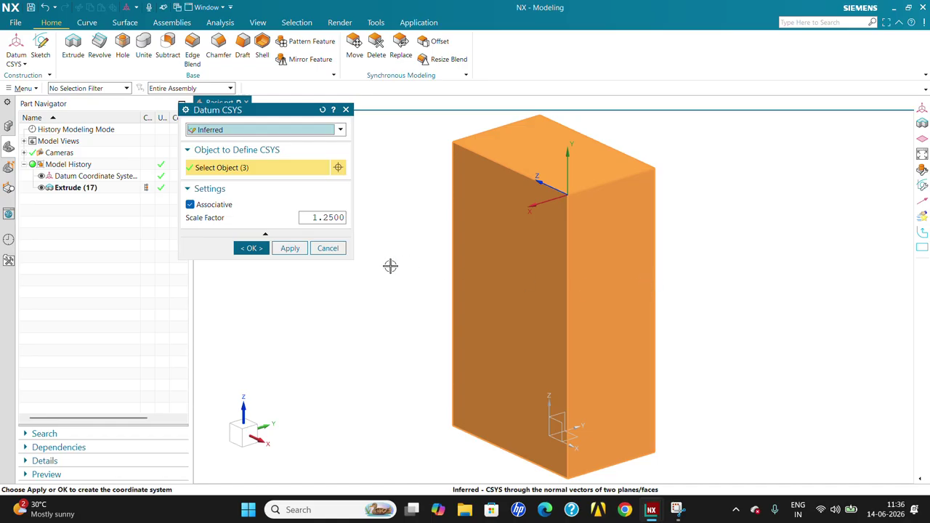
{"action": "scroll", "coordinate": [578, 218], "scroll_direction": "up", "scroll_amount": 3}
{"action": "middle_click_drag", "start_coordinate": [580, 193], "coordinate": [602, 210]}
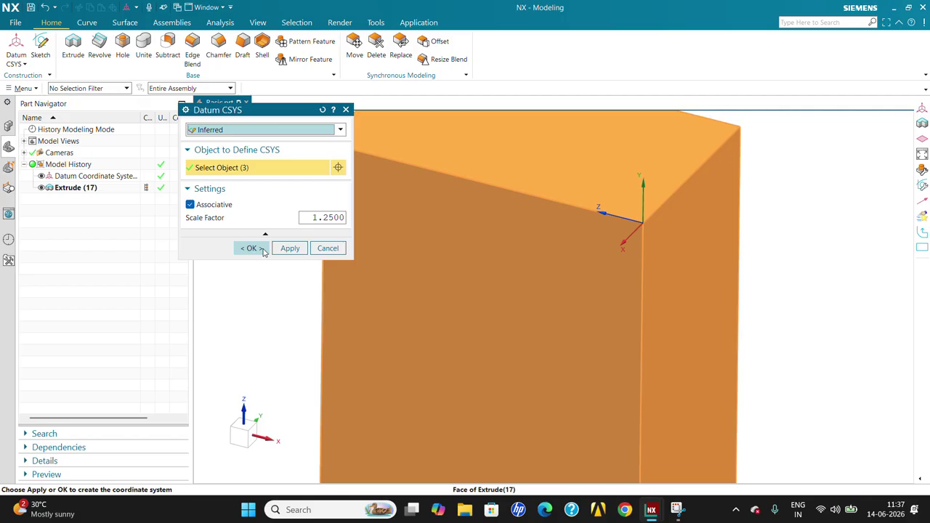
{"action": "left_click", "coordinate": [263, 249]}
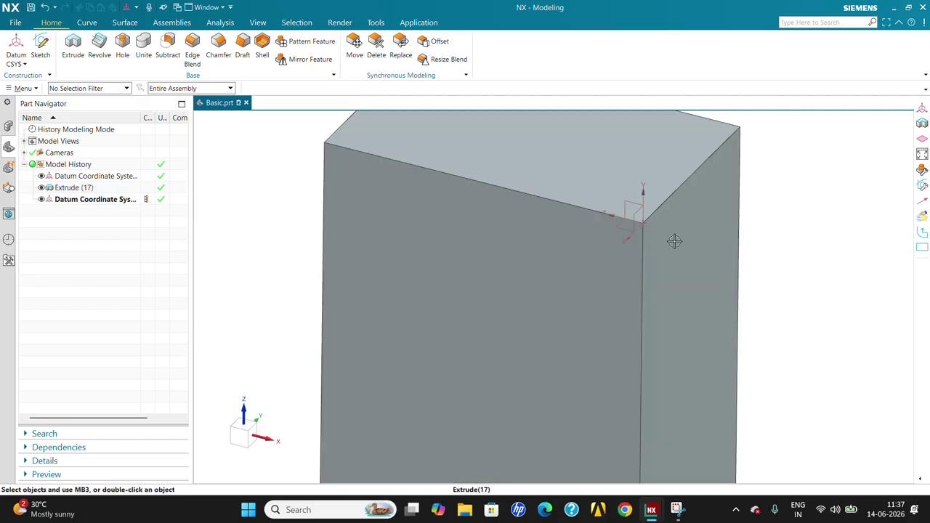
{"action": "middle_click_drag", "start_coordinate": [674, 242], "coordinate": [720, 243]}
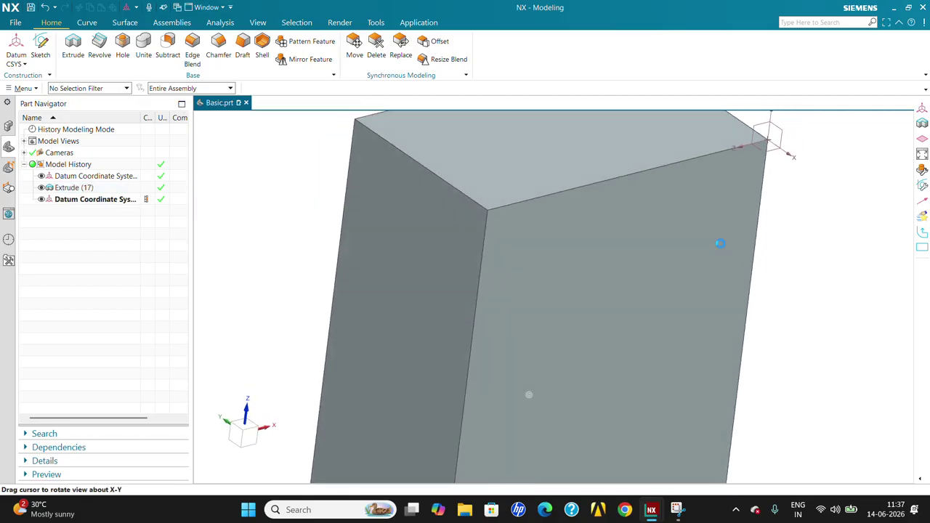
{"action": "scroll", "coordinate": [749, 216], "scroll_direction": "down", "scroll_amount": 4}
{"action": "scroll", "coordinate": [749, 215], "scroll_direction": "up", "scroll_amount": 3}
{"action": "mouse_move", "coordinate": [750, 215]}
{"action": "middle_mouse_down"}
{"action": "mouse_move", "coordinate": [733, 219]}
{"action": "mouse_move", "coordinate": [758, 210]}
{"action": "mouse_move", "coordinate": [747, 215]}
{"action": "middle_mouse_up"}
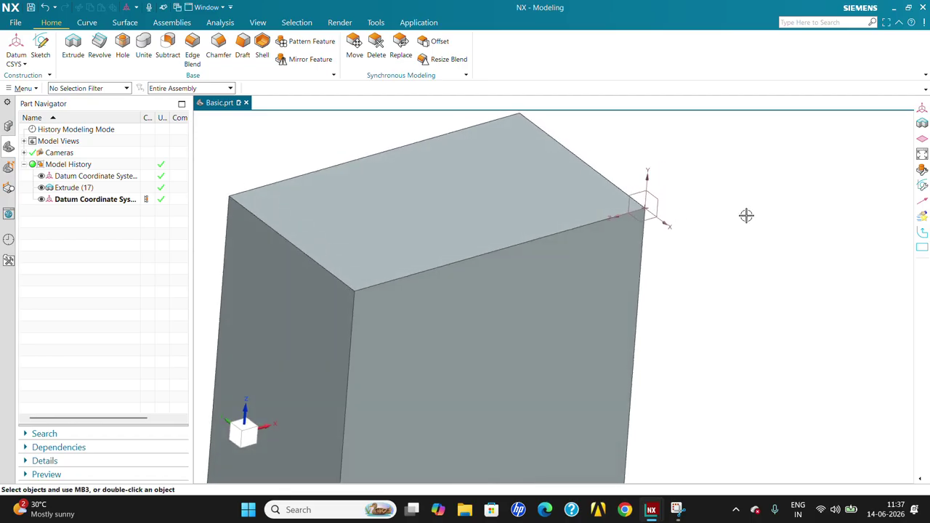
- Create an Origin, X-point, Y-point datum coordinate system at the block's near top corner, with axis points on its top and vertical edges, and undo it
{"action": "left_click", "coordinate": [24, 64]}
{"action": "left_click", "coordinate": [34, 102]}
{"action": "left_click", "coordinate": [303, 131]}
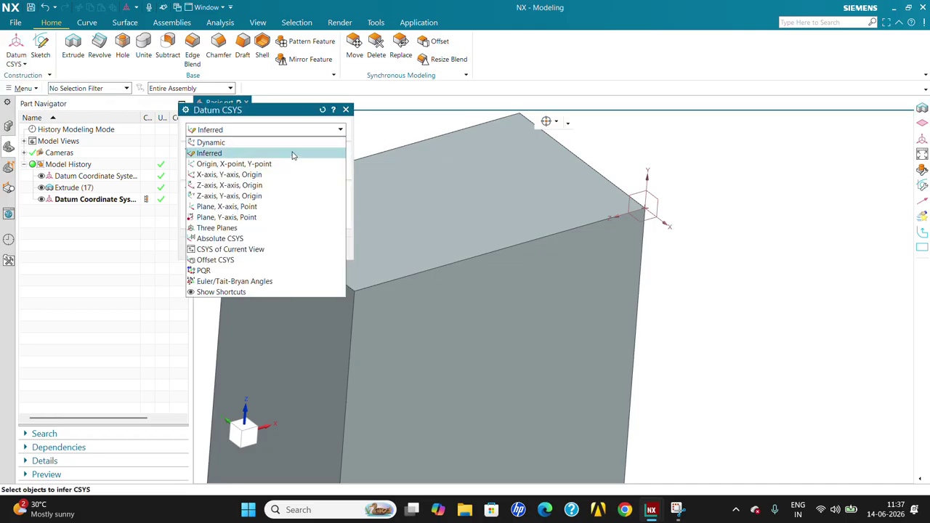
{"action": "left_click", "coordinate": [283, 164]}
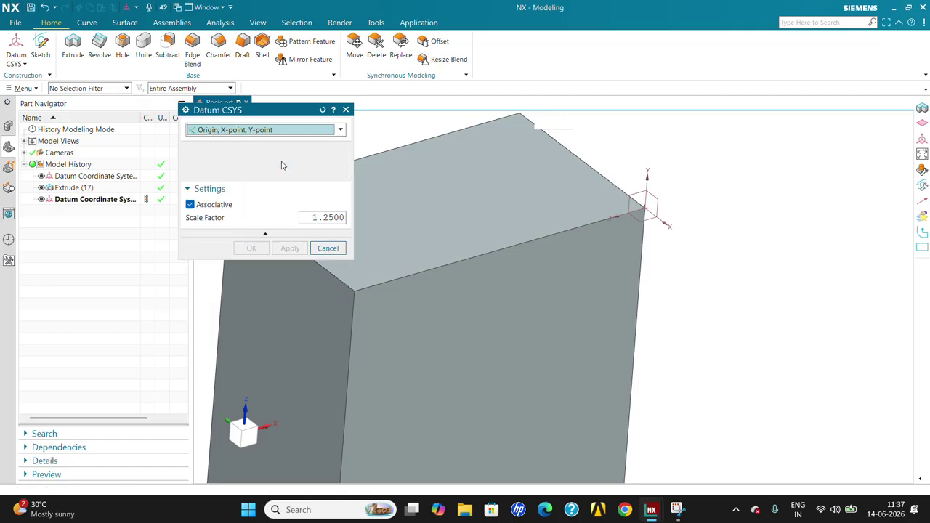
{"action": "middle_click_drag", "start_coordinate": [229, 394], "coordinate": [466, 300], "text": "shift"}
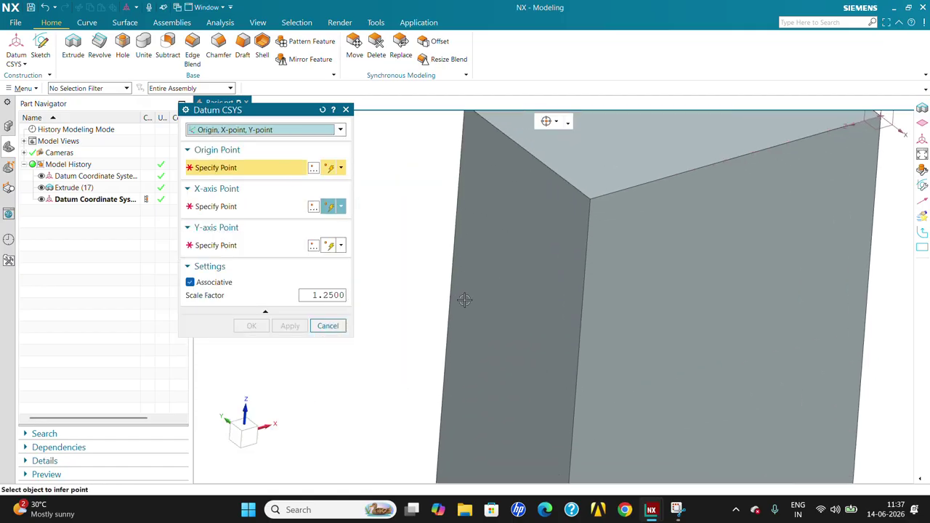
{"action": "left_click", "coordinate": [587, 204]}
{"action": "scroll", "coordinate": [663, 262], "scroll_direction": "down", "scroll_amount": 5}
{"action": "scroll", "coordinate": [604, 227], "scroll_direction": "up", "scroll_amount": 5}
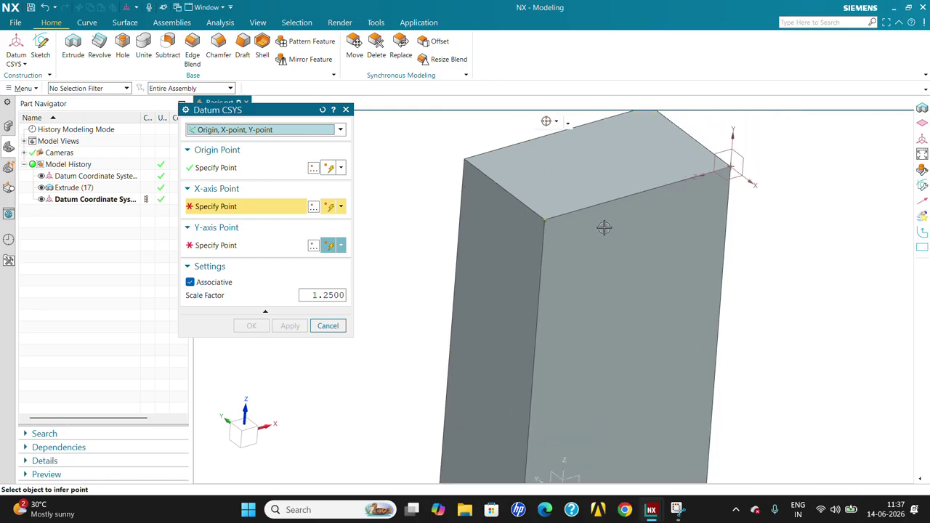
{"action": "left_click", "coordinate": [637, 193]}
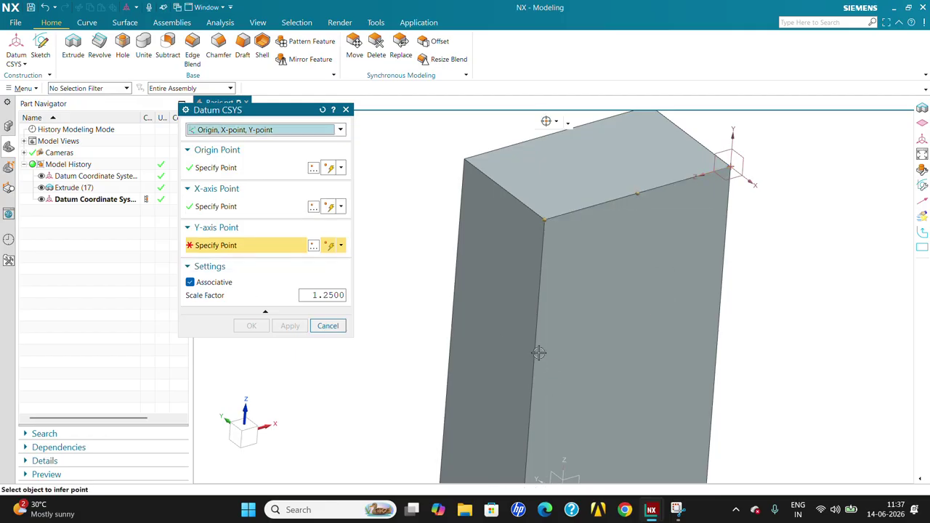
{"action": "left_click", "coordinate": [533, 381]}
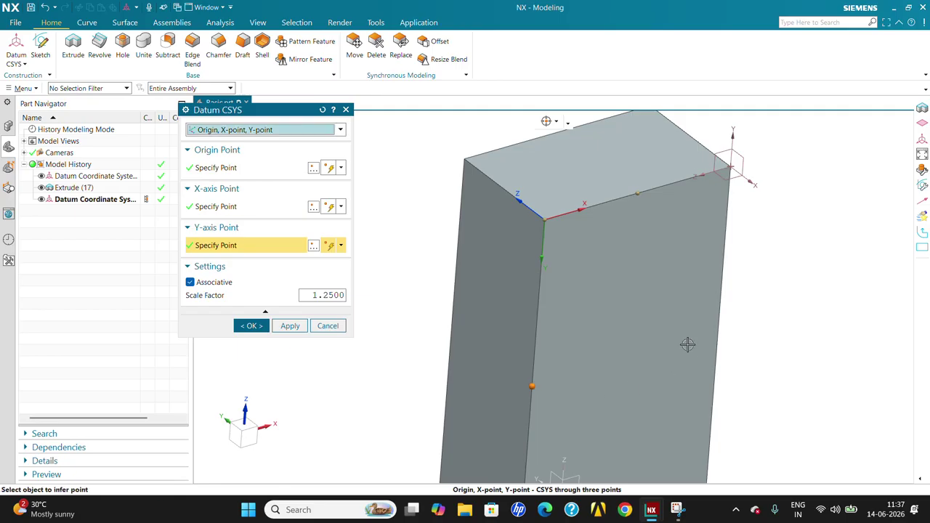
{"action": "left_click", "coordinate": [251, 326]}
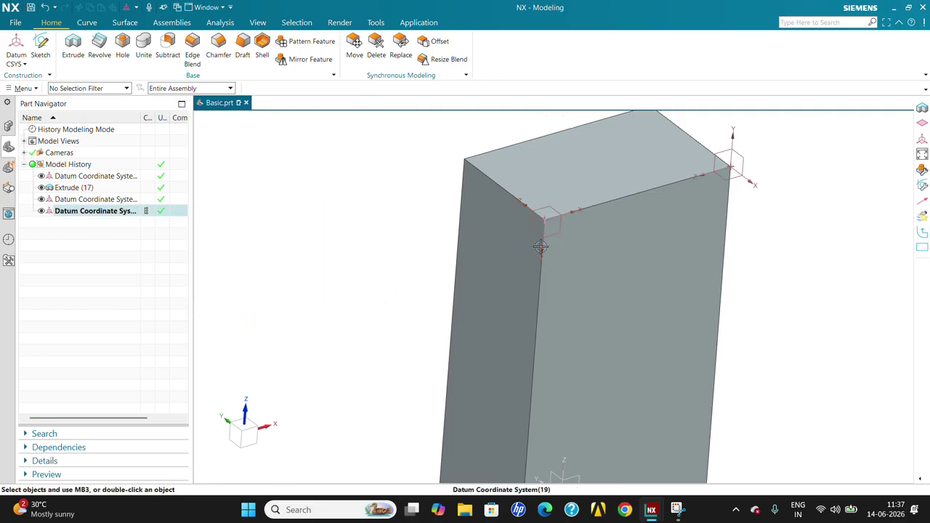
{"action": "scroll", "coordinate": [565, 211], "scroll_direction": "up", "scroll_amount": 3}
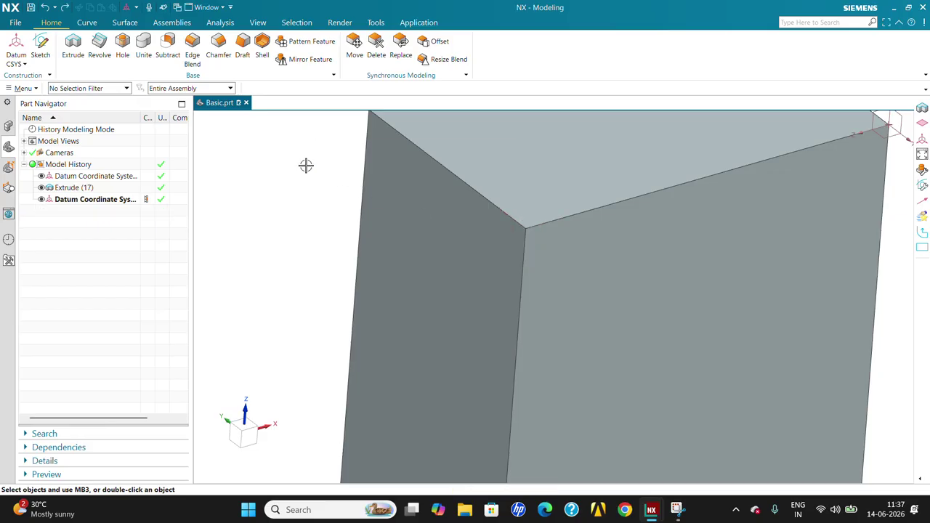
{"action": "left_click", "coordinate": [24, 64]}
{"action": "left_click", "coordinate": [32, 99]}
{"action": "left_click", "coordinate": [266, 131]}
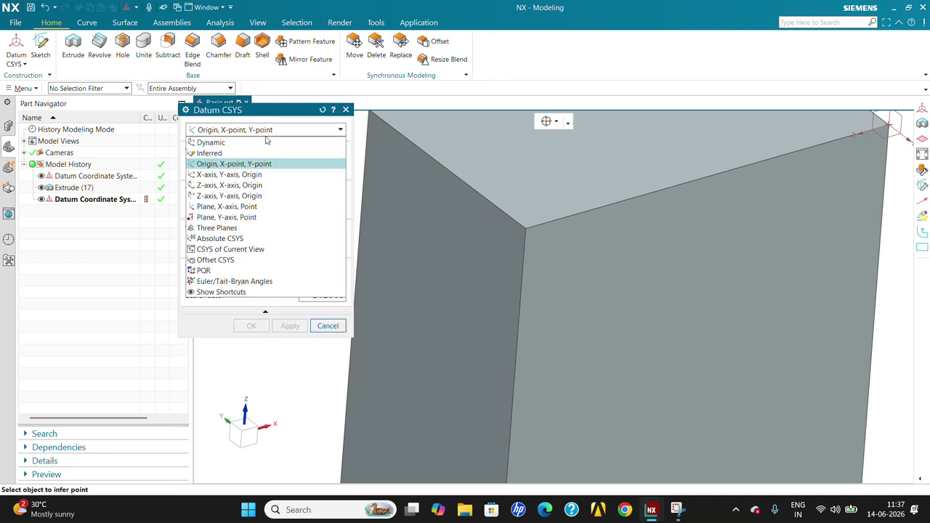
{"action": "left_click", "coordinate": [285, 177]}
{"action": "scroll", "coordinate": [534, 228], "scroll_direction": "down", "scroll_amount": 3}
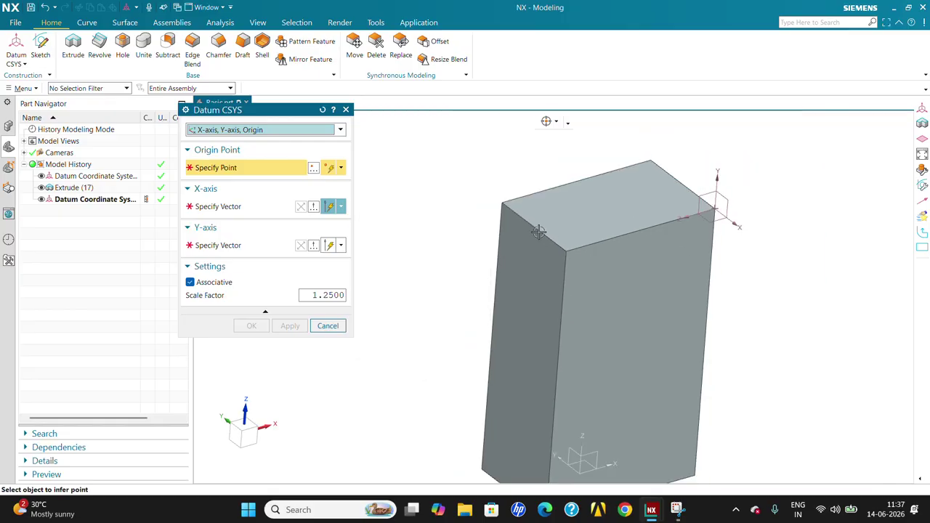
{"action": "left_click", "coordinate": [534, 227]}
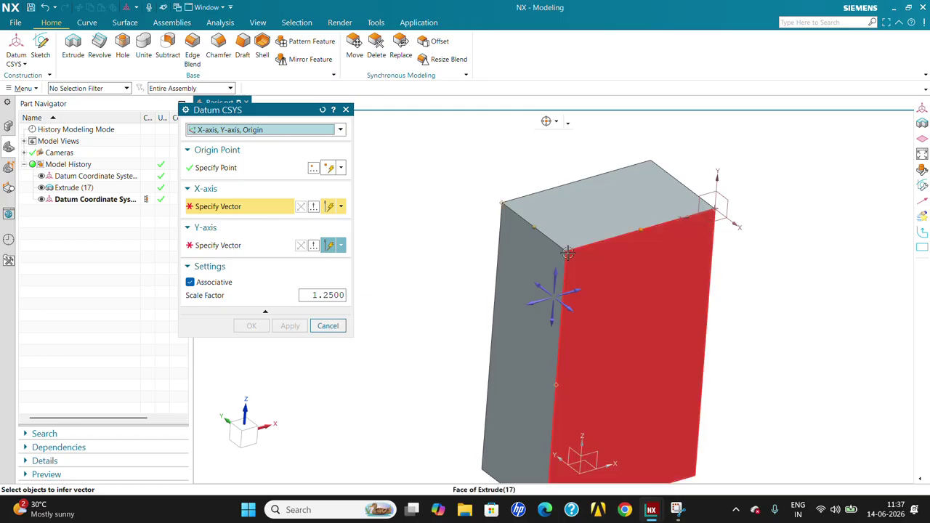
{"action": "left_click", "coordinate": [604, 240]}
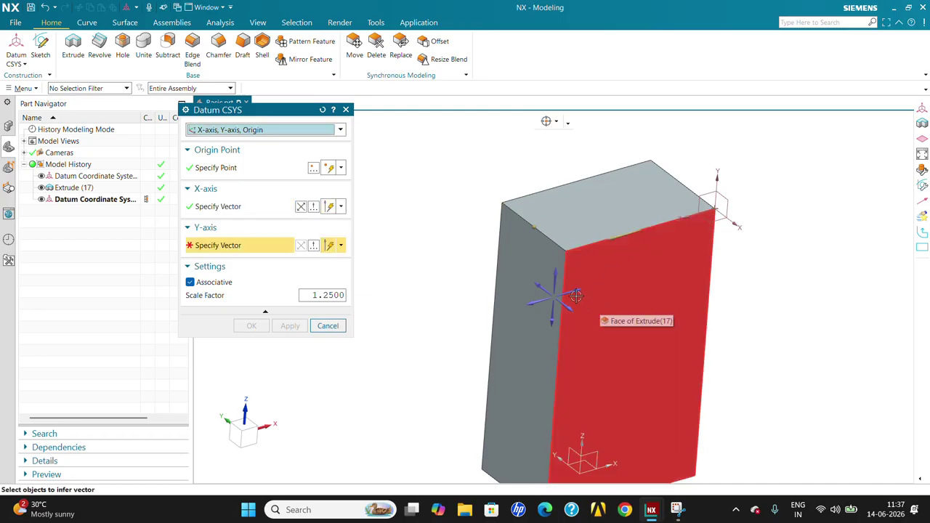
{"action": "left_click", "coordinate": [267, 170]}
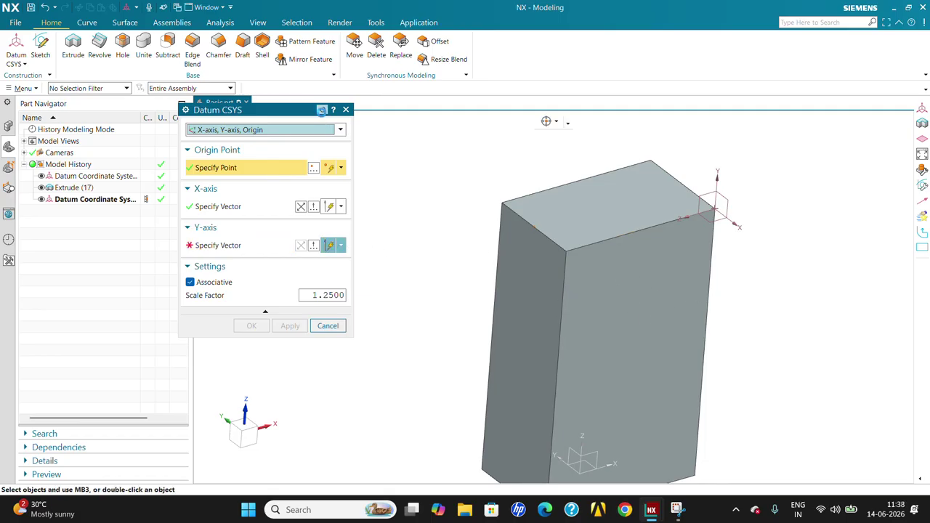
{"action": "left_click", "coordinate": [323, 109]}
- Create an X-axis, Y-axis, Origin datum coordinate system at the block's near top corner, using the positive X and Y directions
{"action": "left_click", "coordinate": [223, 130]}
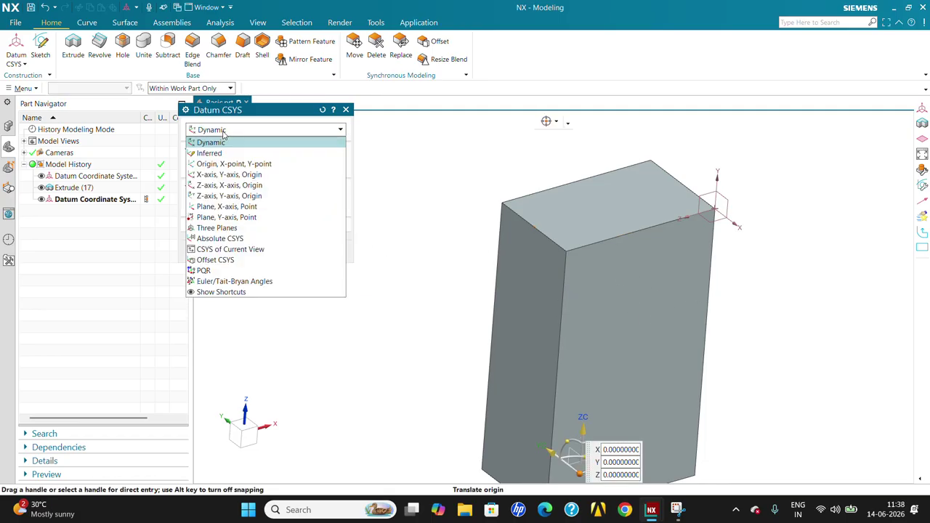
{"action": "left_click", "coordinate": [239, 174]}
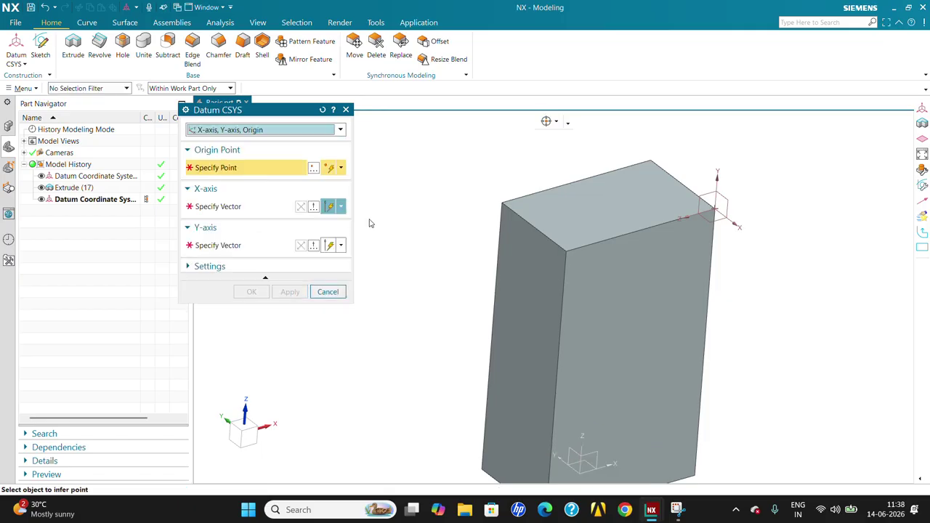
{"action": "left_click", "coordinate": [567, 251]}
{"action": "left_click", "coordinate": [585, 306]}
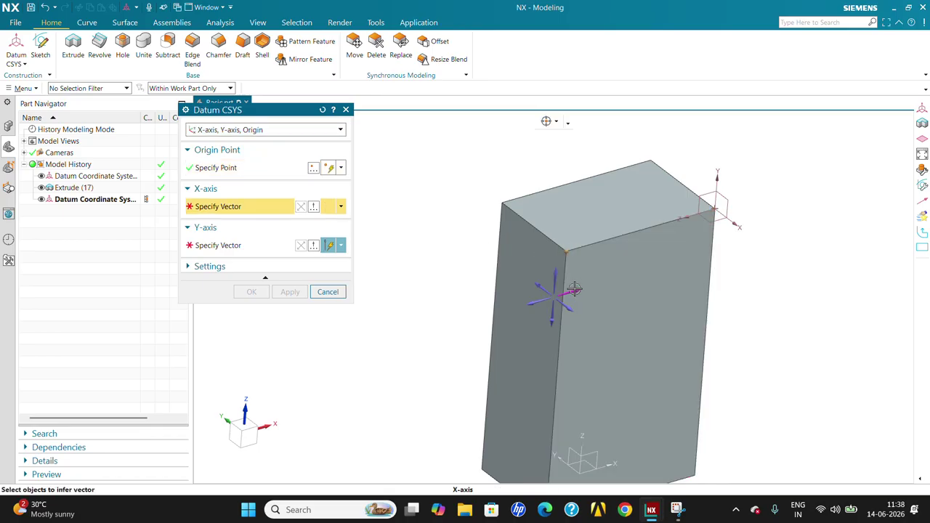
{"action": "left_click", "coordinate": [538, 308]}
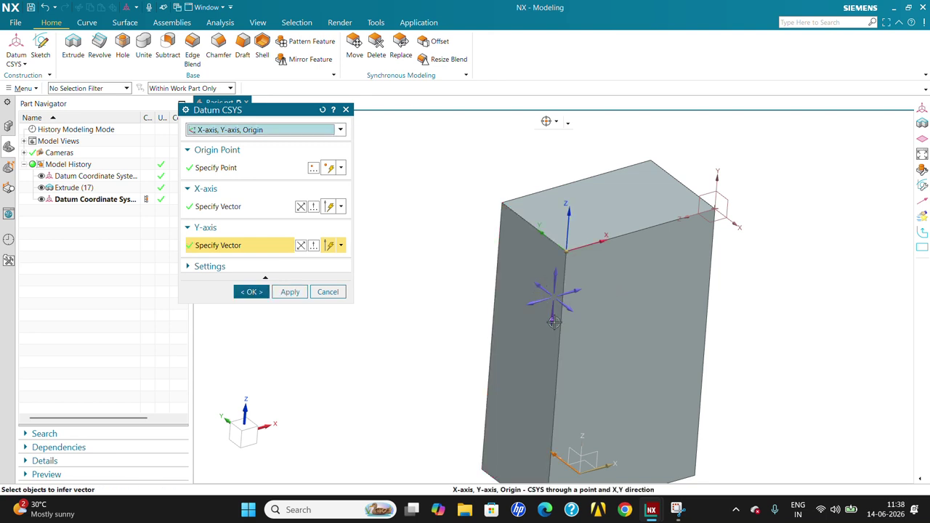
{"action": "left_click", "coordinate": [251, 291]}
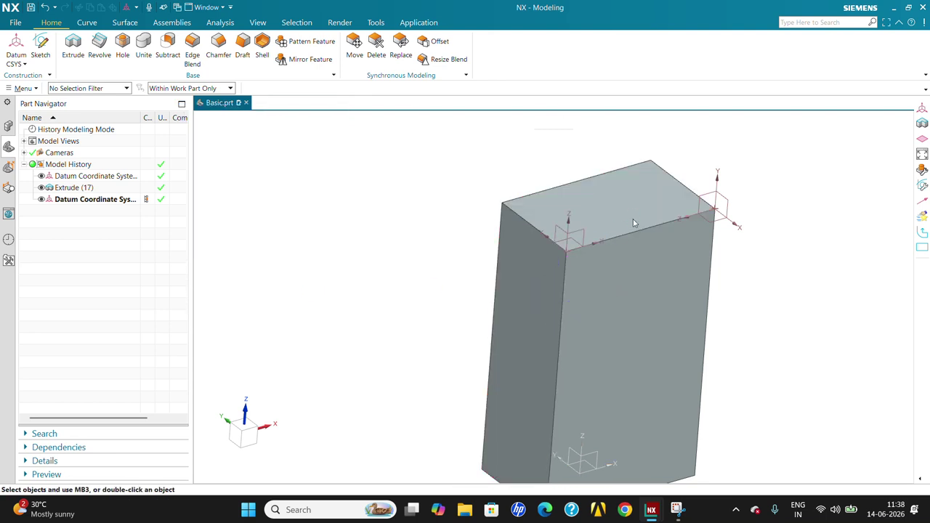
- Create a Plane, X-axis, Point datum coordinate system on the block's top face, with the X direction and the free left top corner as origin
{"action": "middle_click_drag", "start_coordinate": [654, 277], "coordinate": [627, 256]}
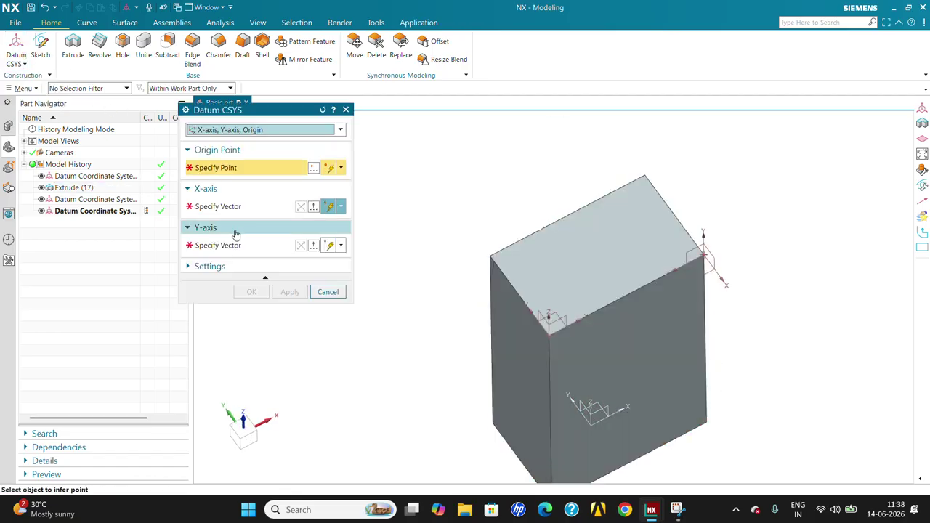
{"action": "left_click", "coordinate": [237, 130]}
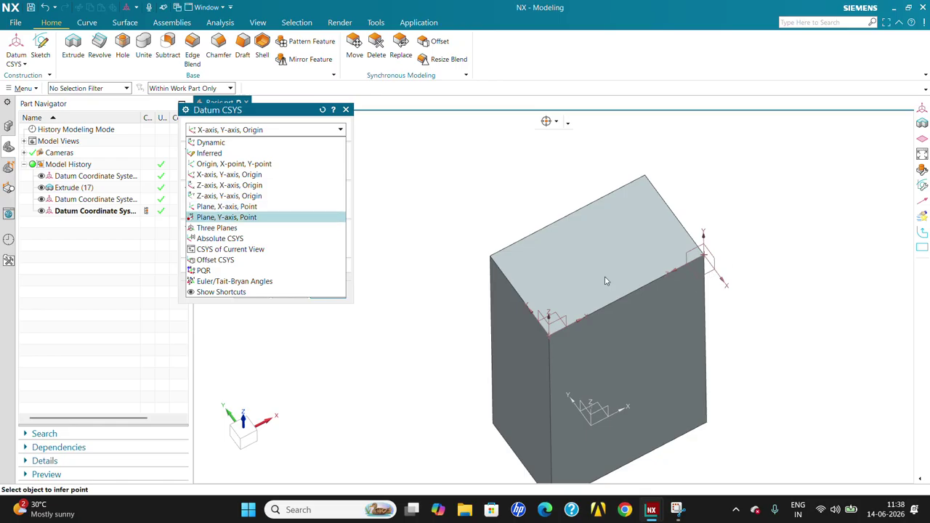
{"action": "left_click", "coordinate": [250, 206]}
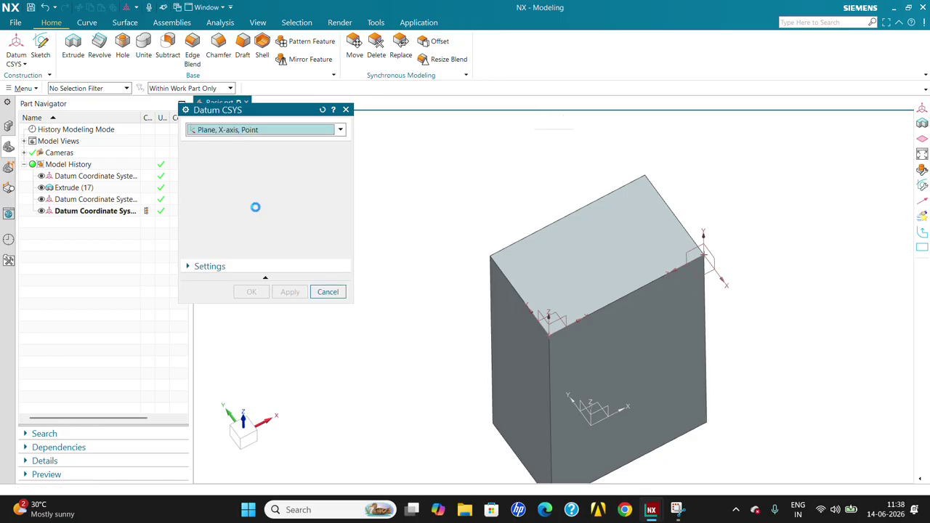
{"action": "left_click", "coordinate": [600, 279]}
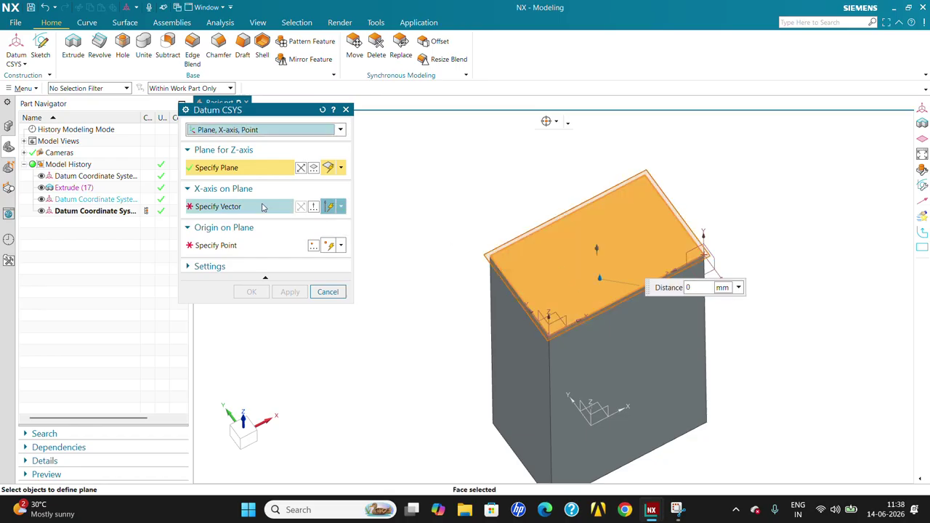
{"action": "left_click", "coordinate": [575, 283]}
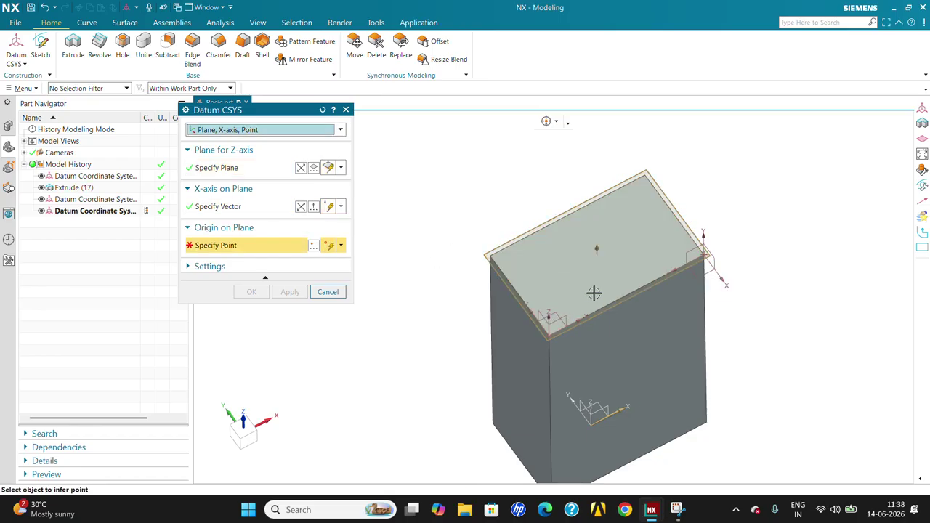
{"action": "left_click", "coordinate": [498, 255]}
{"action": "middle_click_drag", "start_coordinate": [539, 328], "coordinate": [535, 327]}
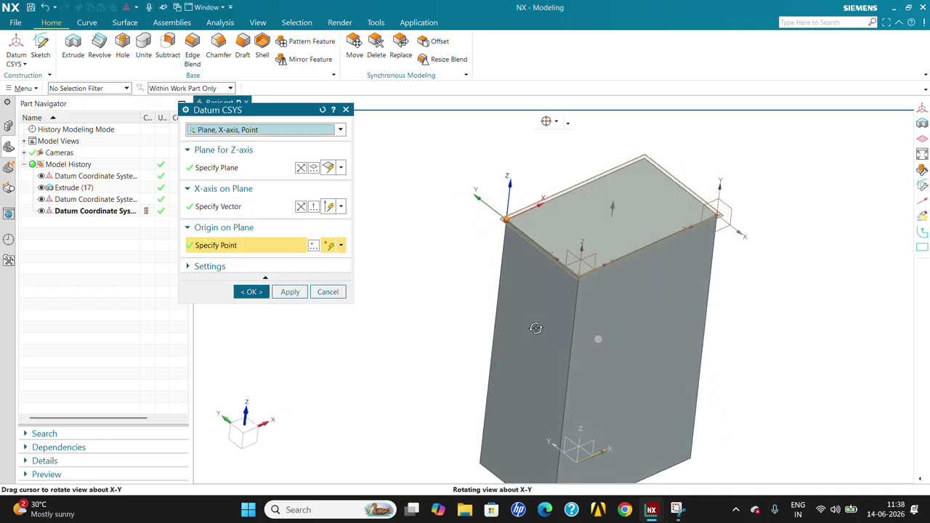
{"action": "left_click", "coordinate": [252, 291]}
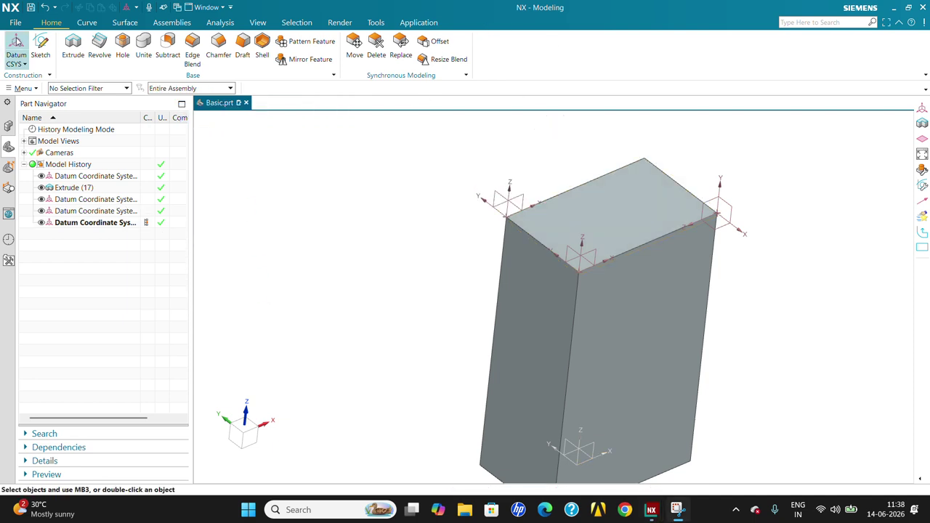
{"action": "left_click", "coordinate": [25, 59]}
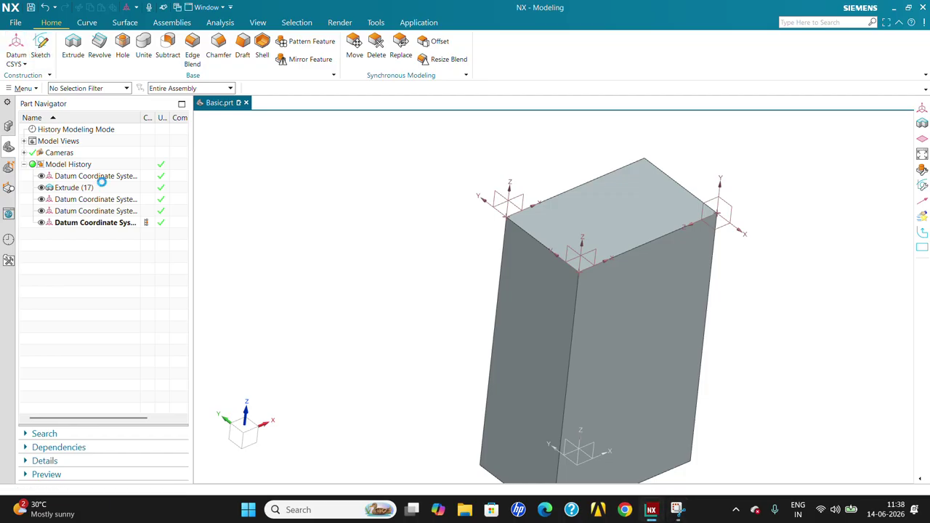
{"action": "left_click", "coordinate": [245, 130]}
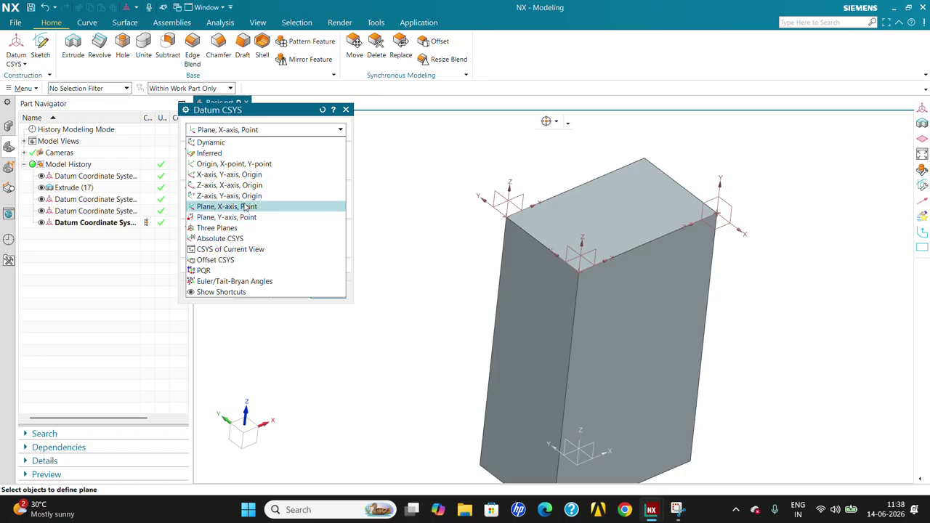
{"action": "left_click", "coordinate": [247, 228]}
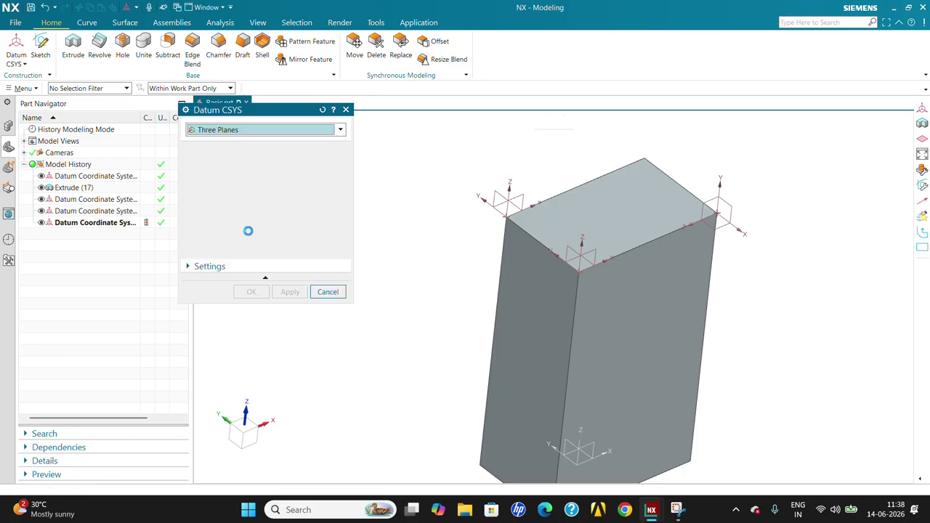
{"action": "left_click", "coordinate": [536, 305]}
{"action": "left_click", "coordinate": [590, 216]}
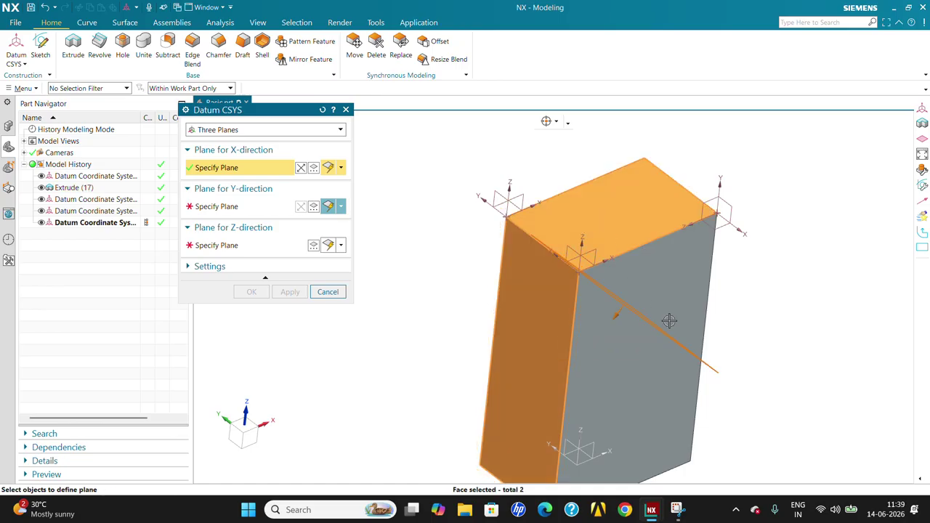
{"action": "left_click", "coordinate": [240, 245]}
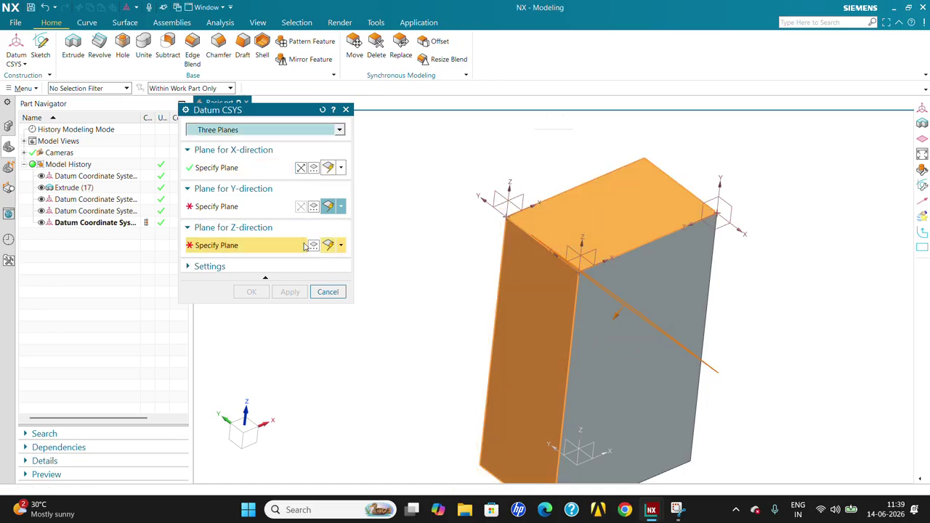
{"action": "left_click", "coordinate": [662, 361]}
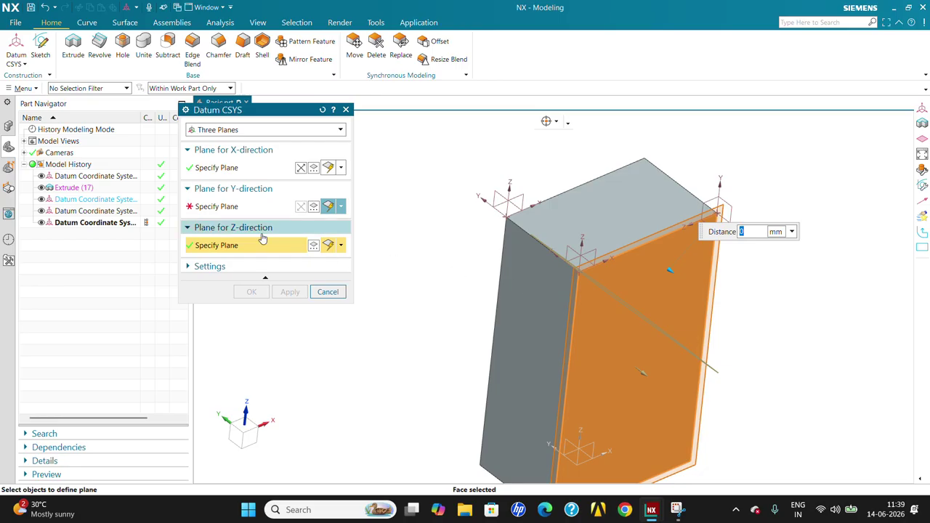
{"action": "left_click", "coordinate": [216, 207]}
{"action": "left_click", "coordinate": [555, 301]}
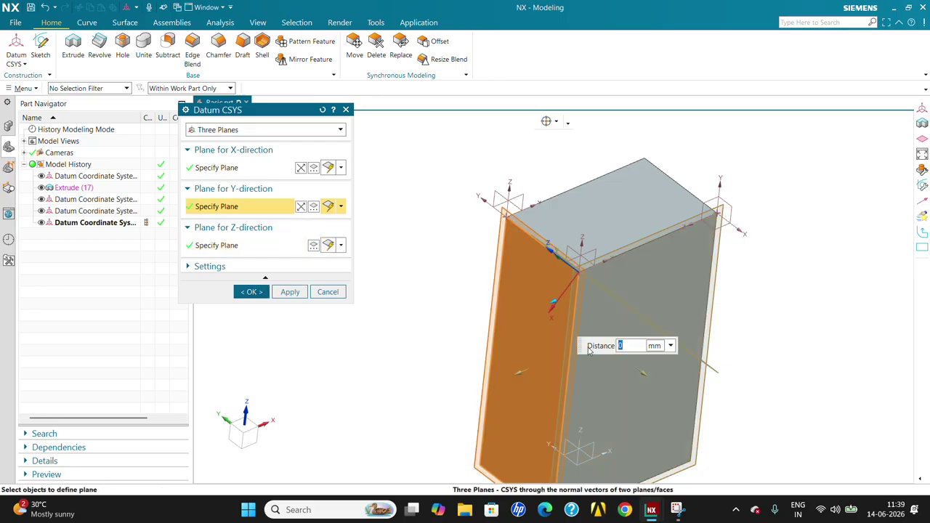
{"action": "left_click", "coordinate": [320, 109]}
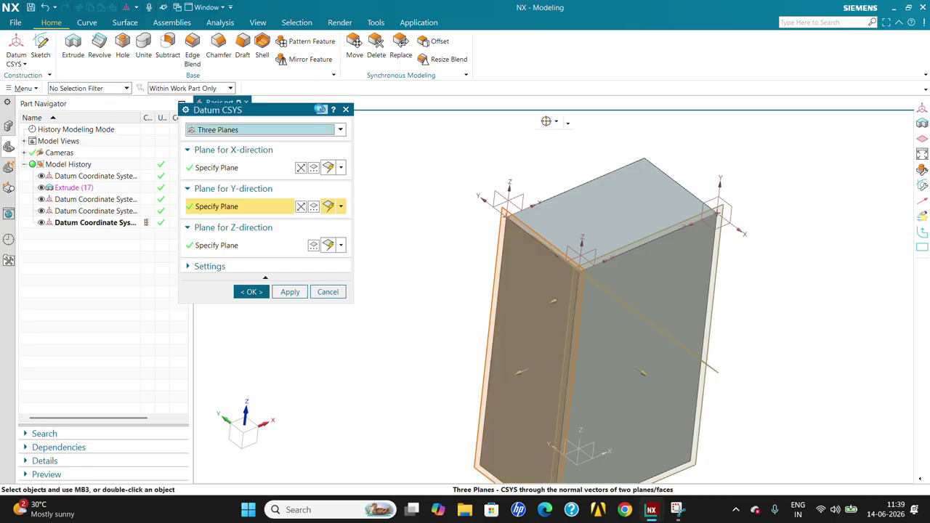
- Define a Three Planes datum coordinate system using the block's top face for X, near-left side face for Y and near-right side face for Z
{"action": "left_click", "coordinate": [231, 131]}
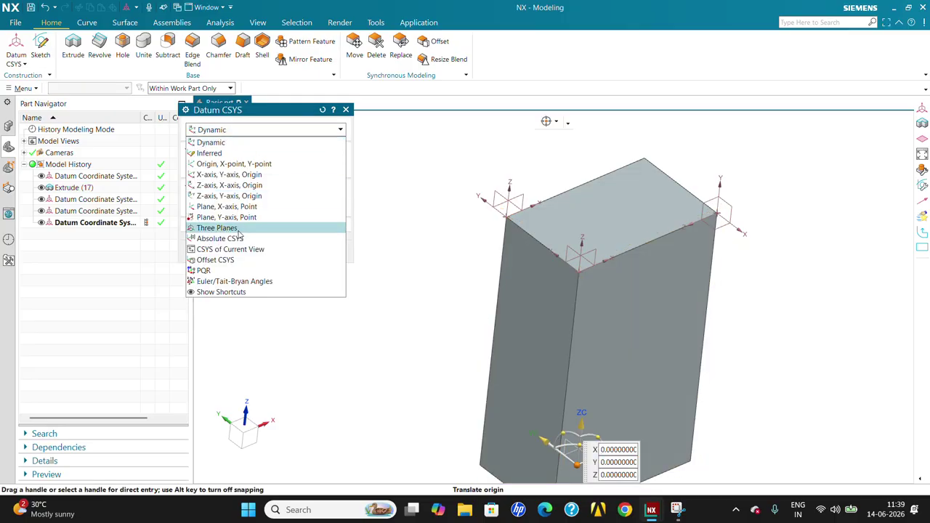
{"action": "left_click", "coordinate": [239, 230]}
{"action": "left_click", "coordinate": [599, 218]}
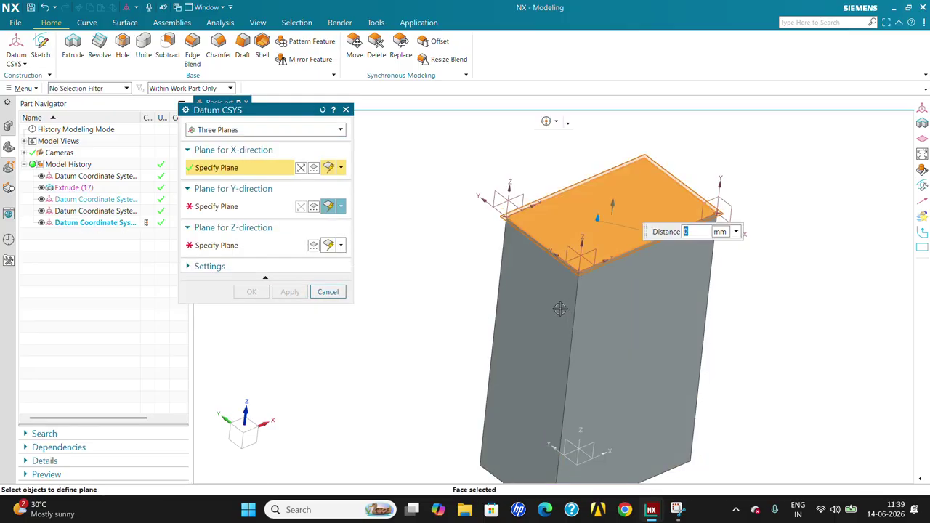
{"action": "left_click", "coordinate": [560, 309]}
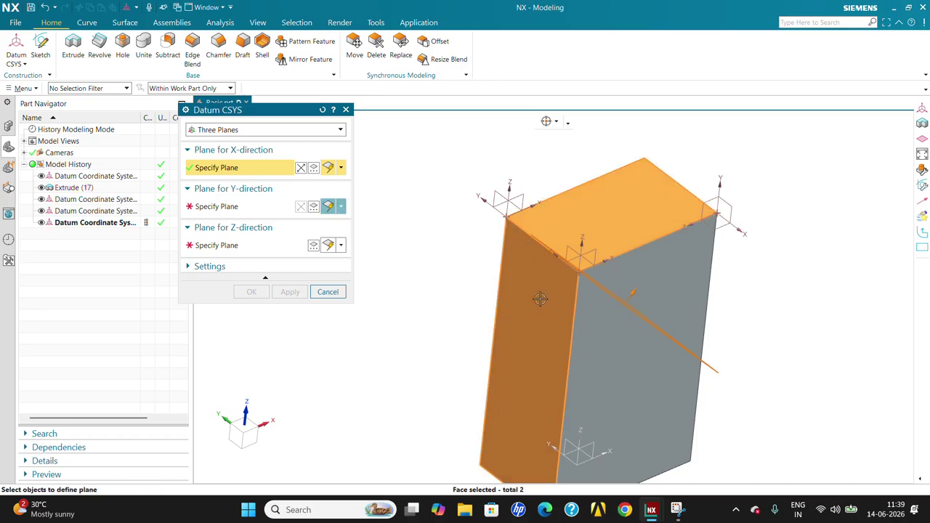
{"action": "left_click", "coordinate": [216, 206]}
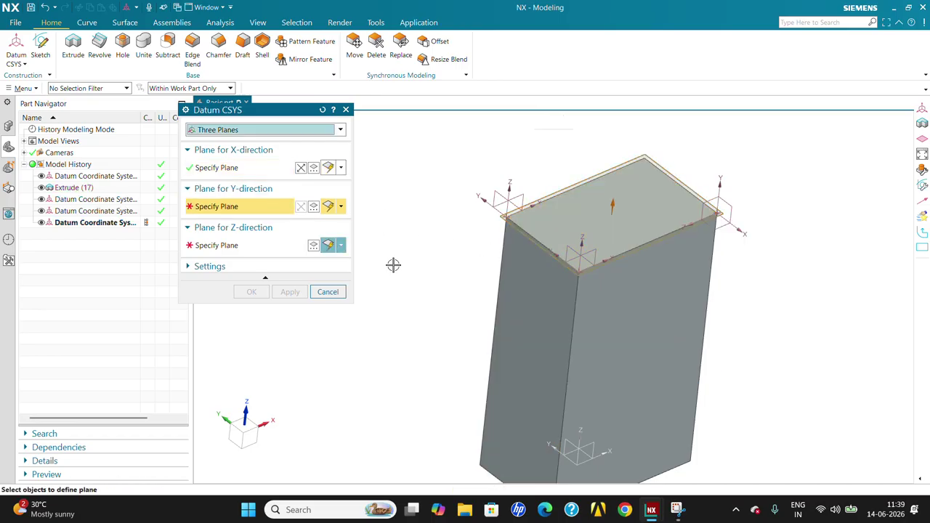
{"action": "left_click", "coordinate": [527, 293]}
{"action": "left_click", "coordinate": [638, 376]}
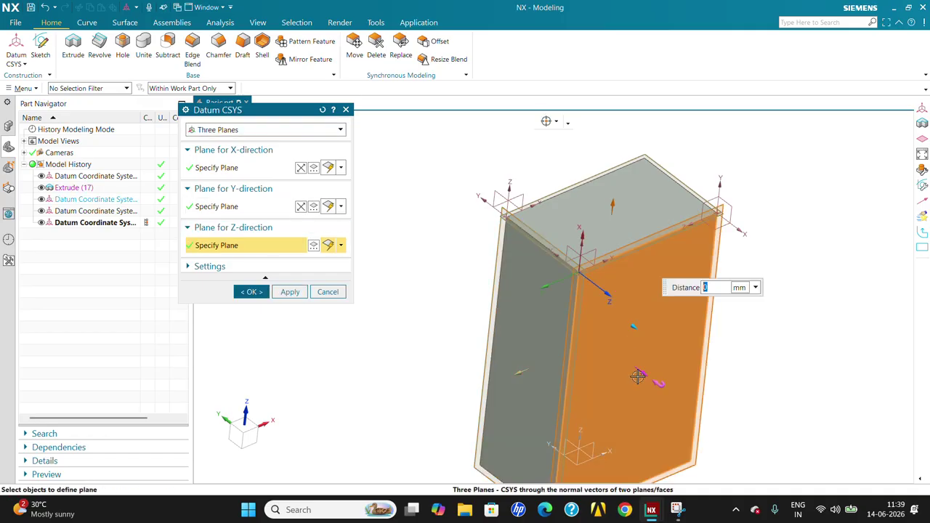
{"action": "scroll", "coordinate": [617, 338], "scroll_direction": "up", "scroll_amount": 3}
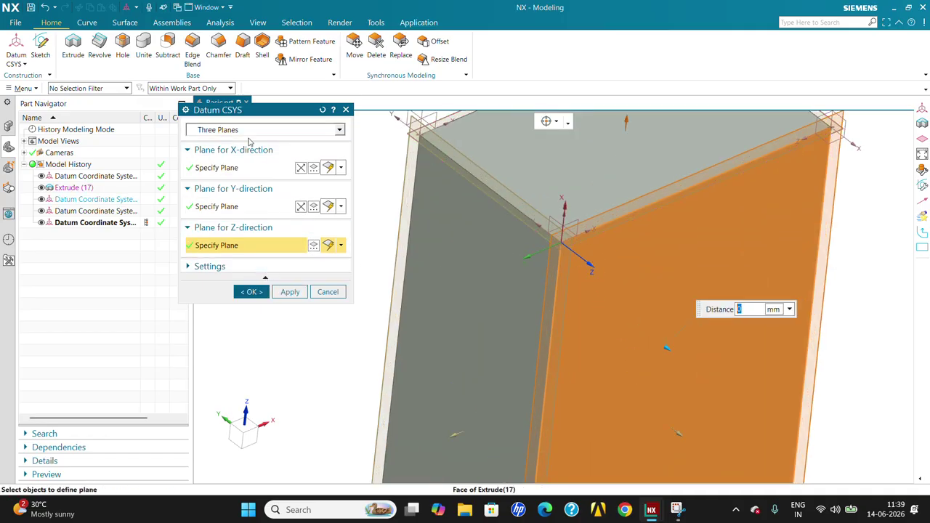
- Preview the Absolute CSYS and CSYS of Current View datum types, checking their orientation from different view angles
{"action": "left_click", "coordinate": [247, 130]}
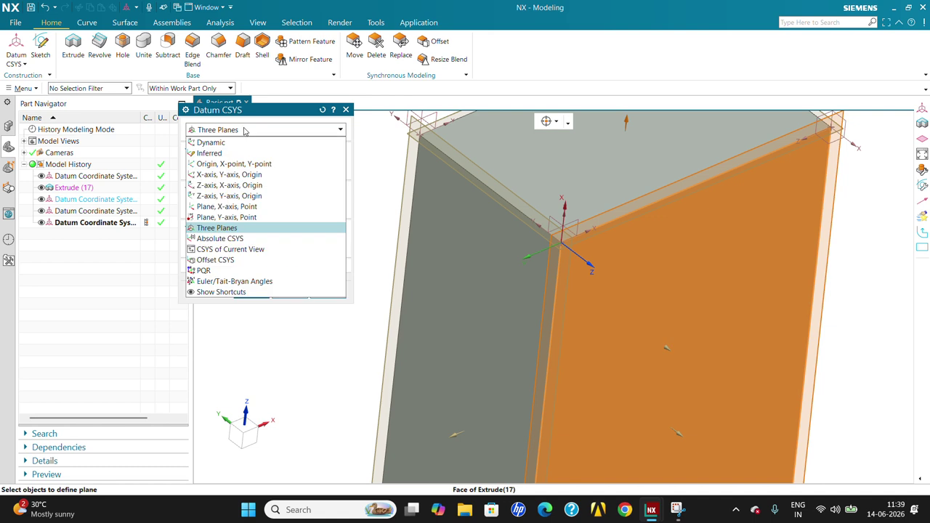
{"action": "left_click", "coordinate": [220, 238]}
{"action": "scroll", "coordinate": [524, 364], "scroll_direction": "down", "scroll_amount": 5}
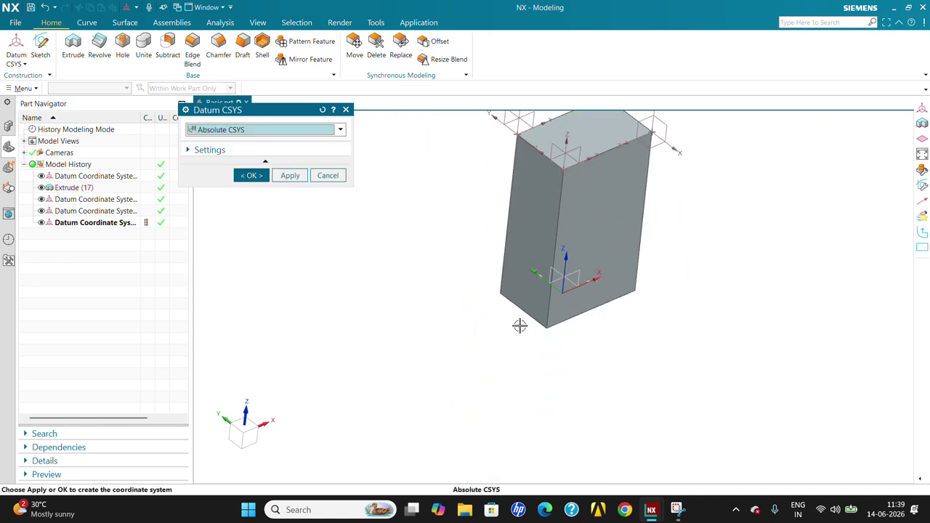
{"action": "middle_click_drag", "start_coordinate": [587, 332], "coordinate": [609, 266]}
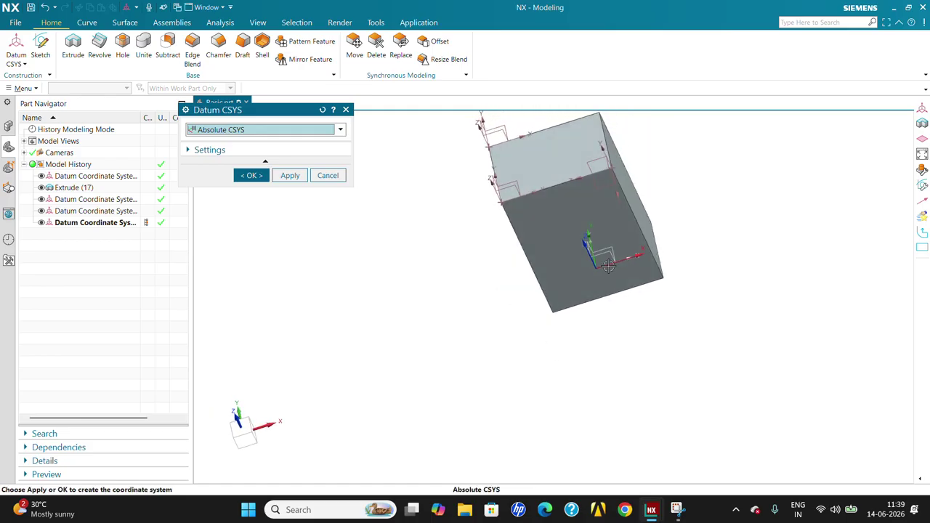
{"action": "left_click", "coordinate": [258, 130]}
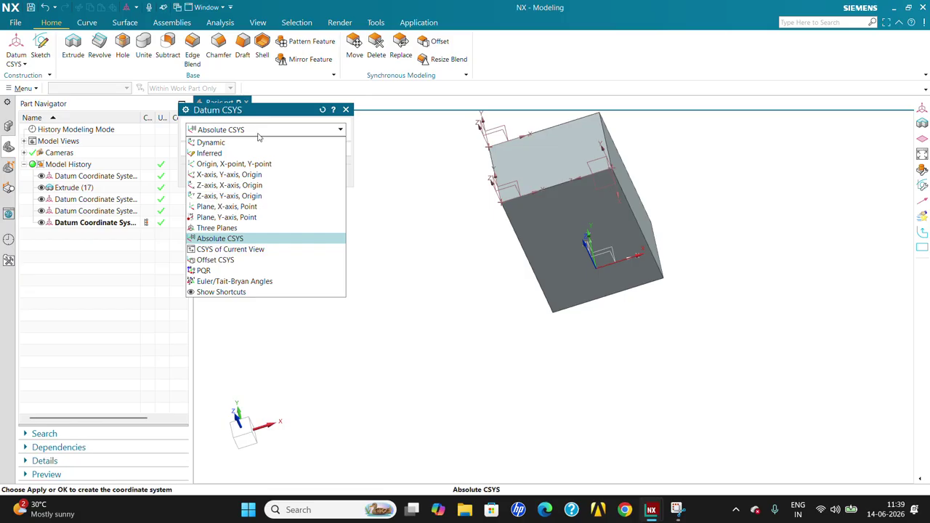
{"action": "left_click", "coordinate": [258, 250]}
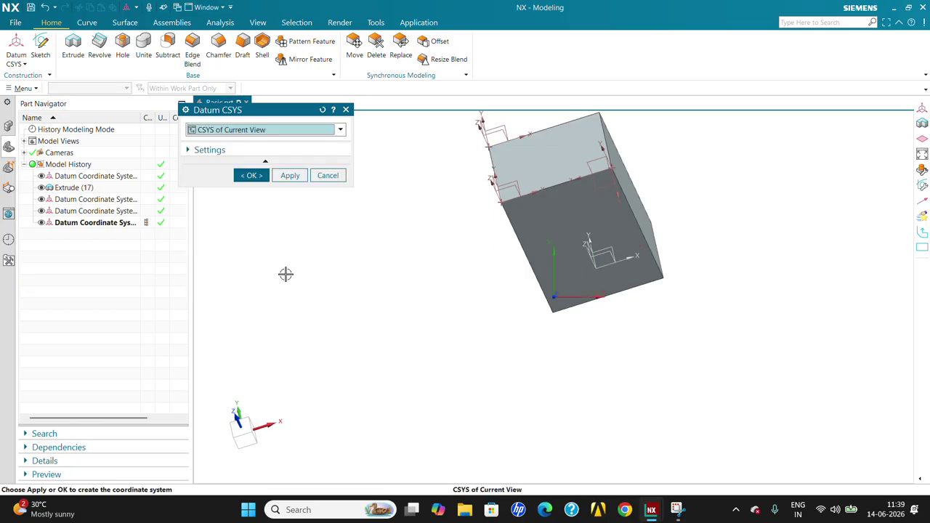
{"action": "middle_click_drag", "start_coordinate": [531, 349], "coordinate": [506, 356]}
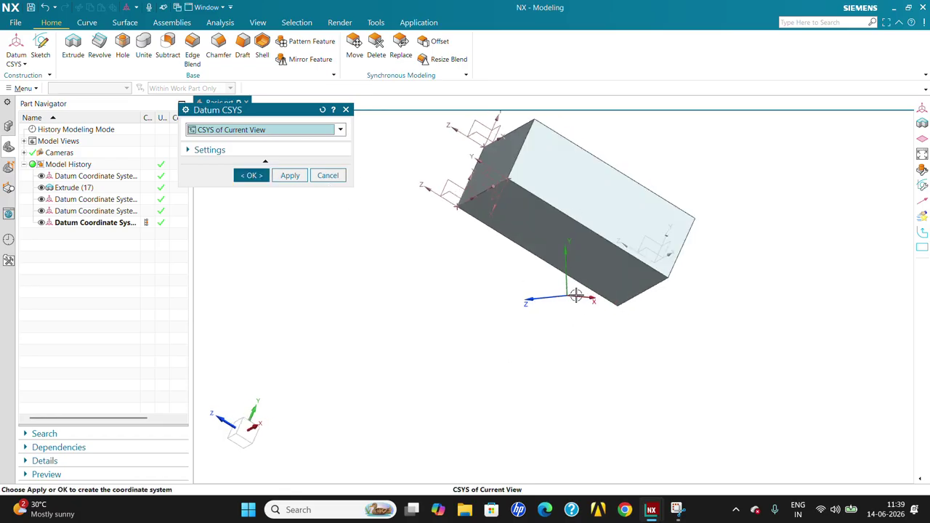
{"action": "middle_click_drag", "start_coordinate": [577, 293], "coordinate": [623, 320]}
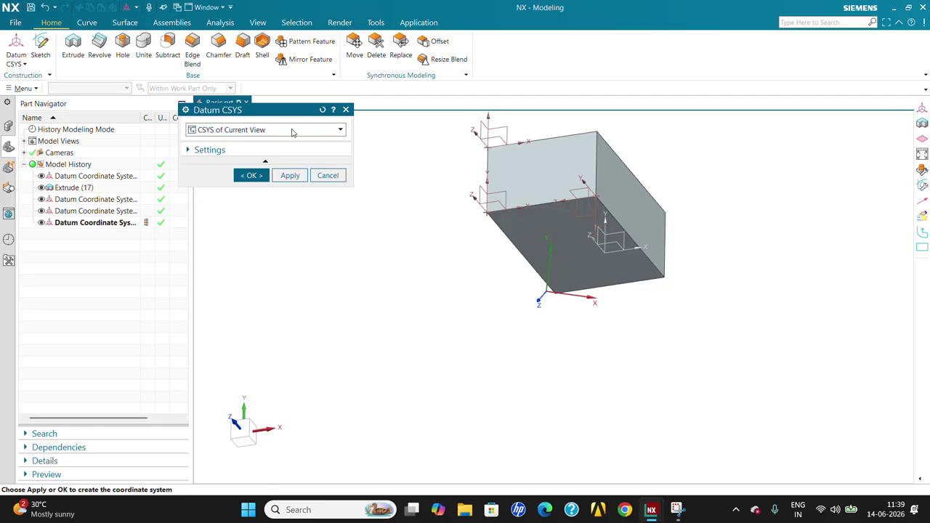
- Set up an Offset CSYS datum with Selected CSYS as reference, picking the most recently created coordinate system at the block's corner
{"action": "left_click", "coordinate": [340, 129]}
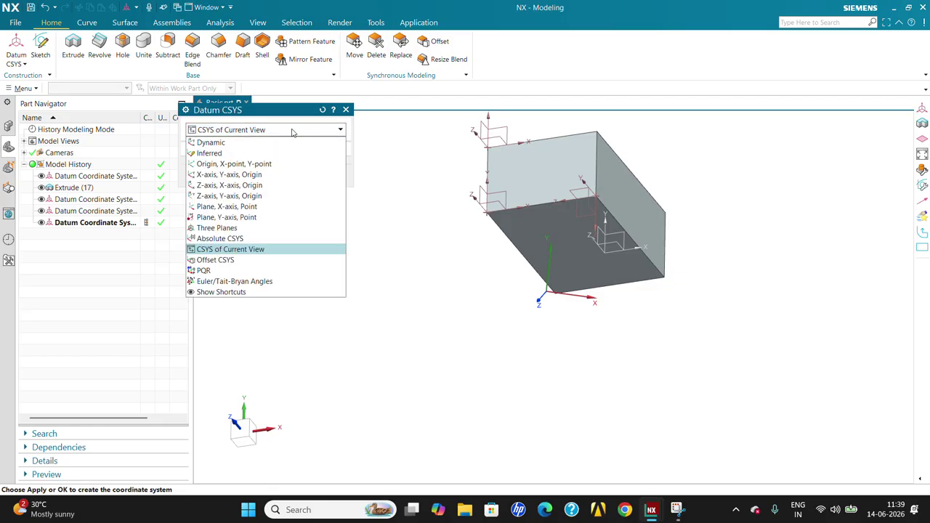
{"action": "left_click", "coordinate": [255, 260]}
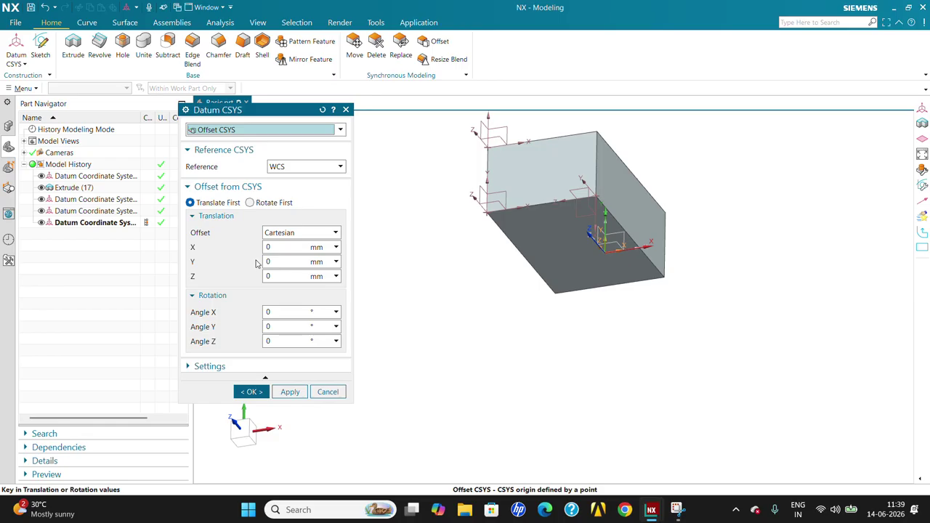
{"action": "middle_click_drag", "start_coordinate": [627, 310], "coordinate": [659, 376]}
{"action": "scroll", "coordinate": [626, 354], "scroll_direction": "down", "scroll_amount": 5}
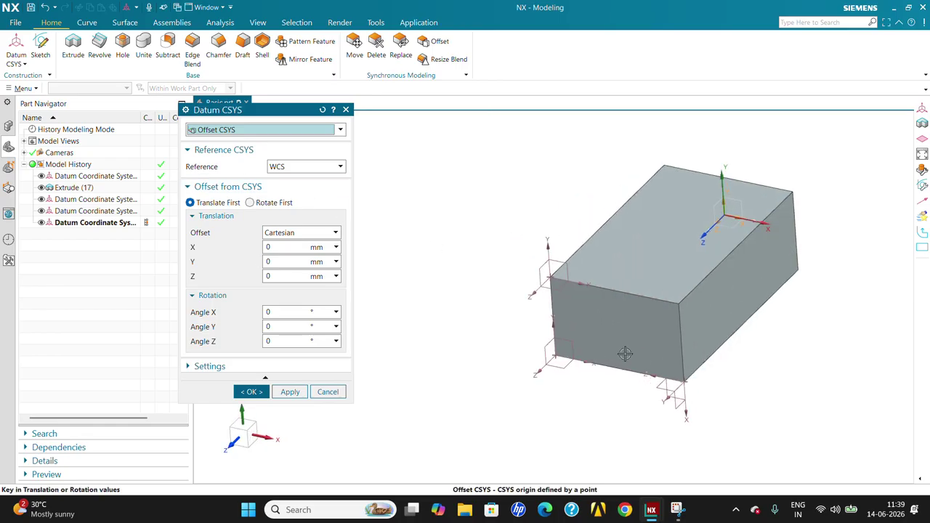
{"action": "left_click", "coordinate": [340, 167]}
{"action": "left_click", "coordinate": [302, 201]}
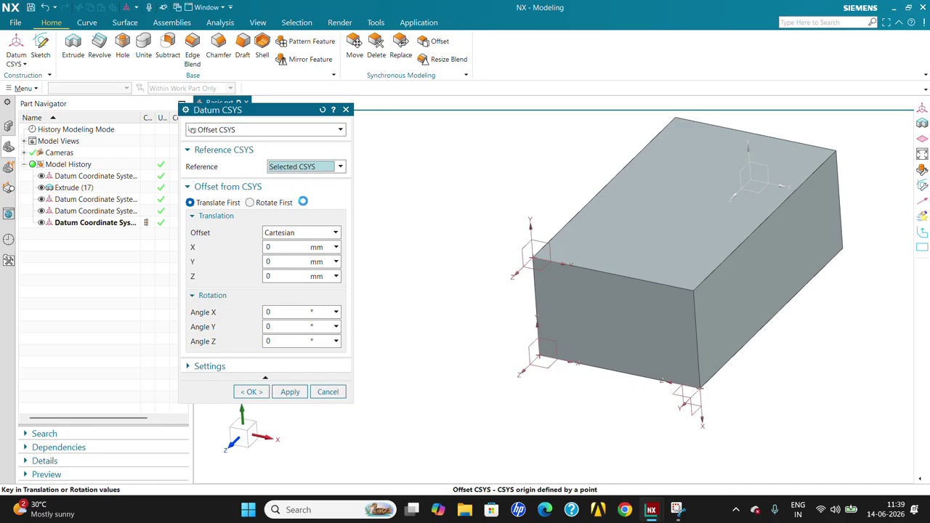
{"action": "left_click", "coordinate": [552, 250]}
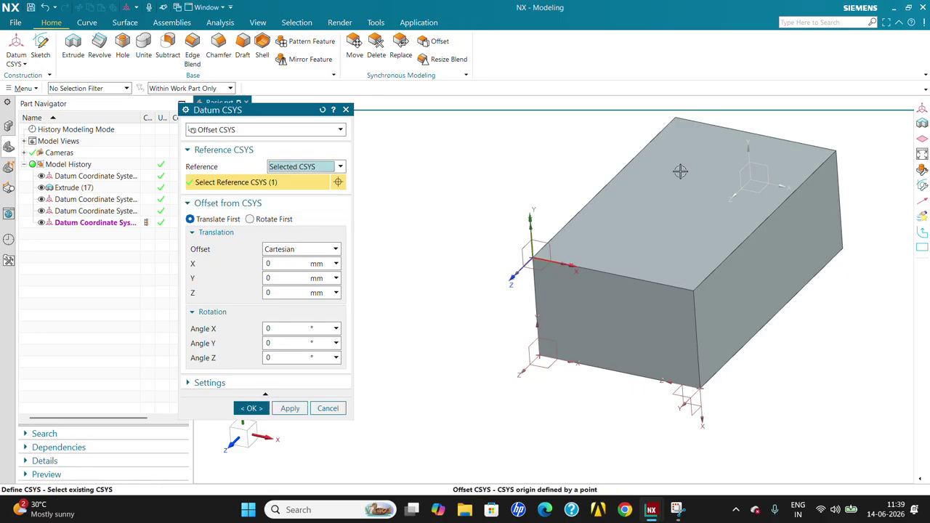
- Set the Cartesian offset to X 50 mm and Y 50 mm and create the offset datum coordinate system
{"action": "left_click", "coordinate": [279, 266]}
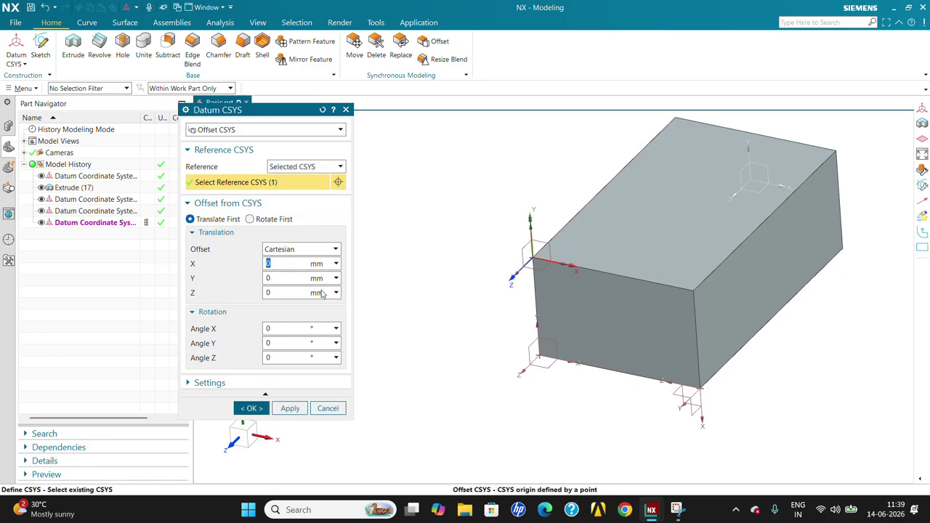
{"action": "type", "text": "50"}
{"action": "key", "text": "Return"}
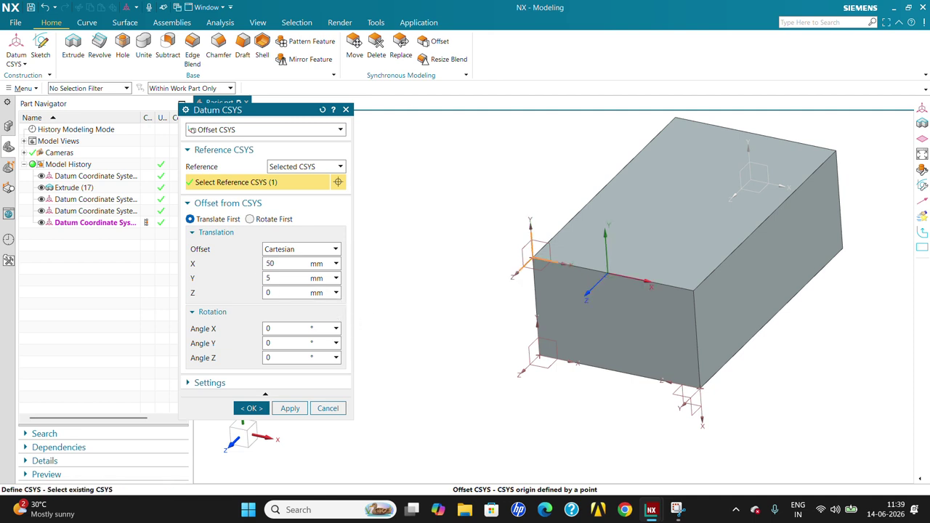
{"action": "key", "text": "Return"}
{"action": "middle_click_drag", "start_coordinate": [623, 264], "coordinate": [608, 259]}
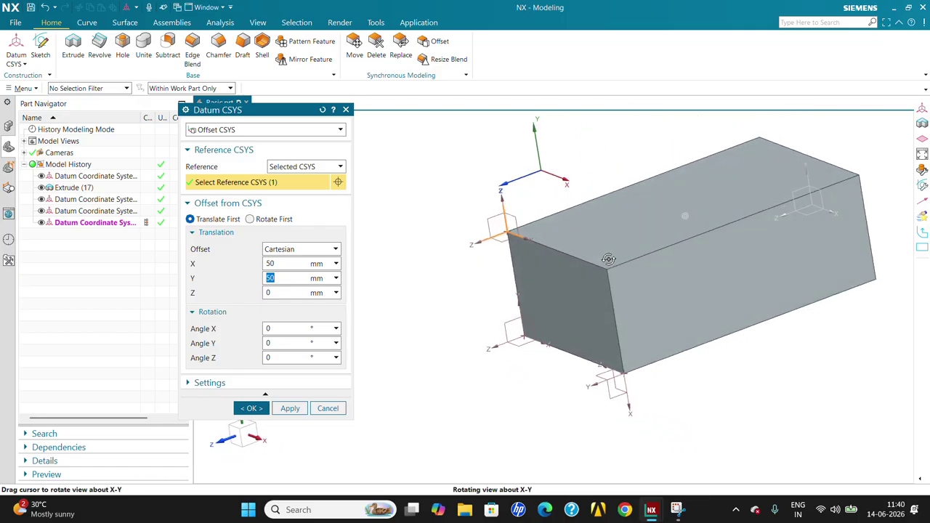
{"action": "left_click", "coordinate": [260, 409]}
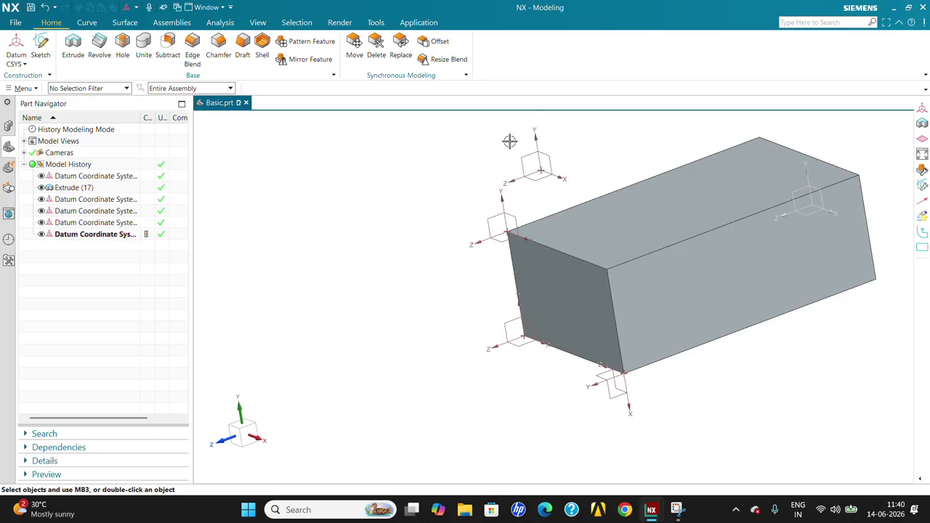
{"action": "middle_click_drag", "start_coordinate": [509, 168], "coordinate": [530, 225]}
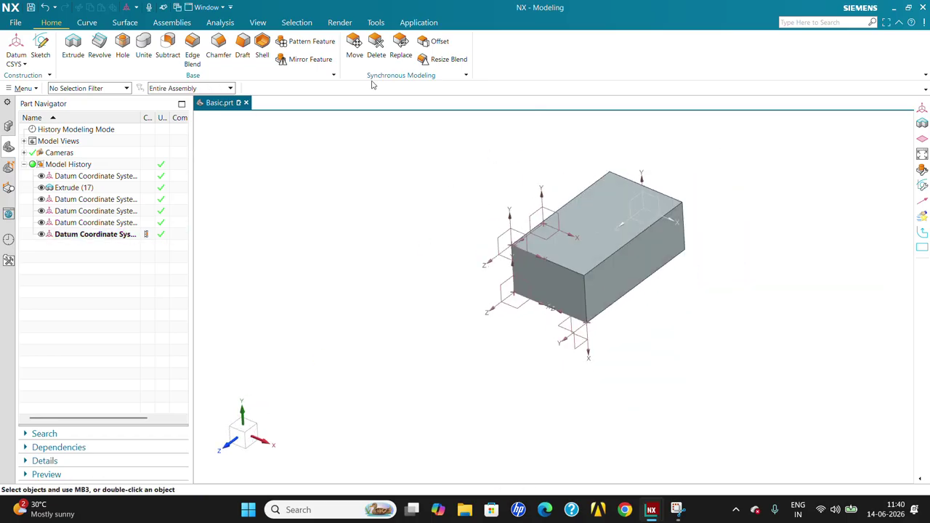
- Preview the PQR and Euler/Tait-Bryan Angles datum coordinate system types without creating either
{"action": "left_click", "coordinate": [16, 45]}
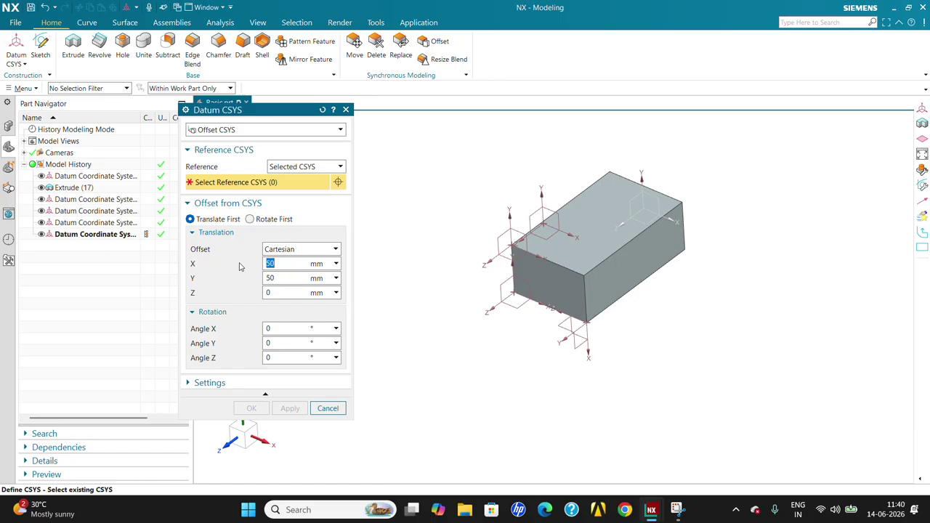
{"action": "left_click", "coordinate": [231, 128]}
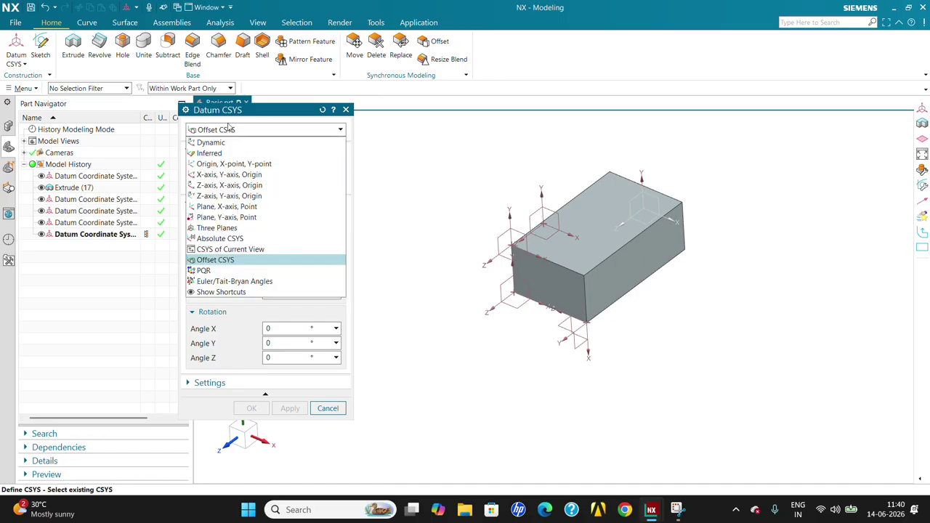
{"action": "left_click", "coordinate": [226, 270]}
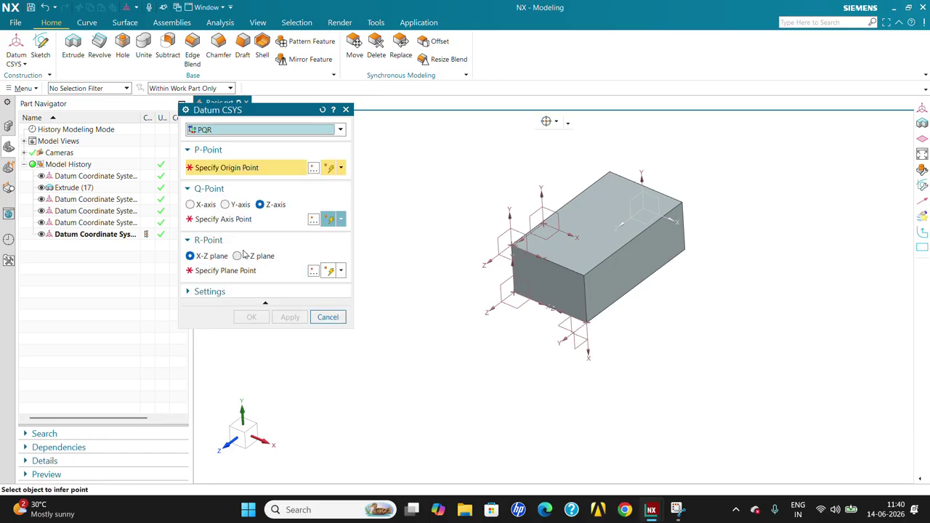
{"action": "left_click", "coordinate": [229, 131]}
{"action": "left_click", "coordinate": [233, 281]}
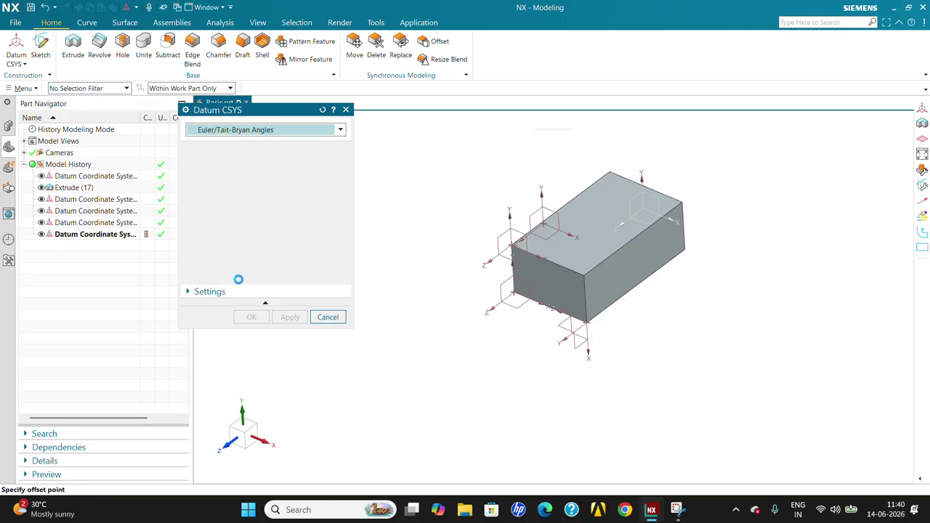
{"action": "left_click", "coordinate": [328, 332]}
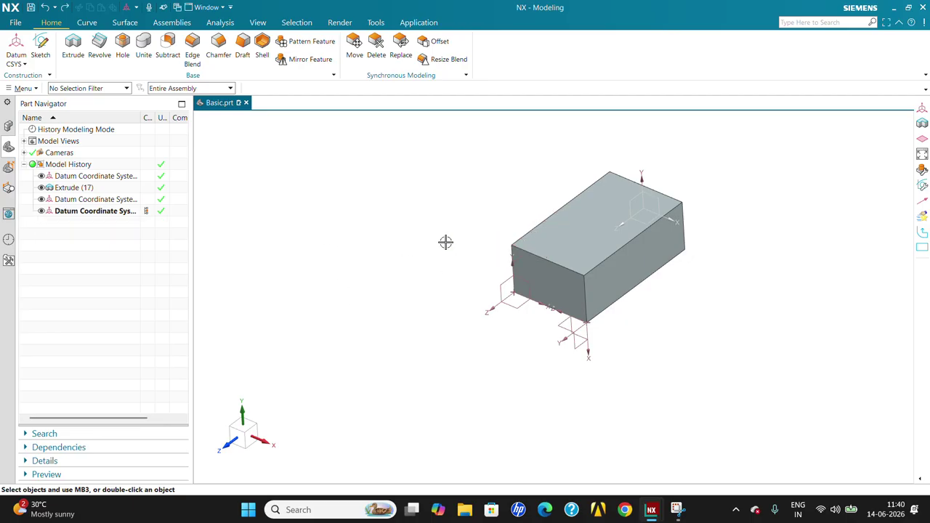
- Undo the added datum coordinate systems and earlier block edits, back to the original long extrusion
{"action": "key", "text": "ctrl+z"}
{"action": "key", "text": "ctrl+z"}
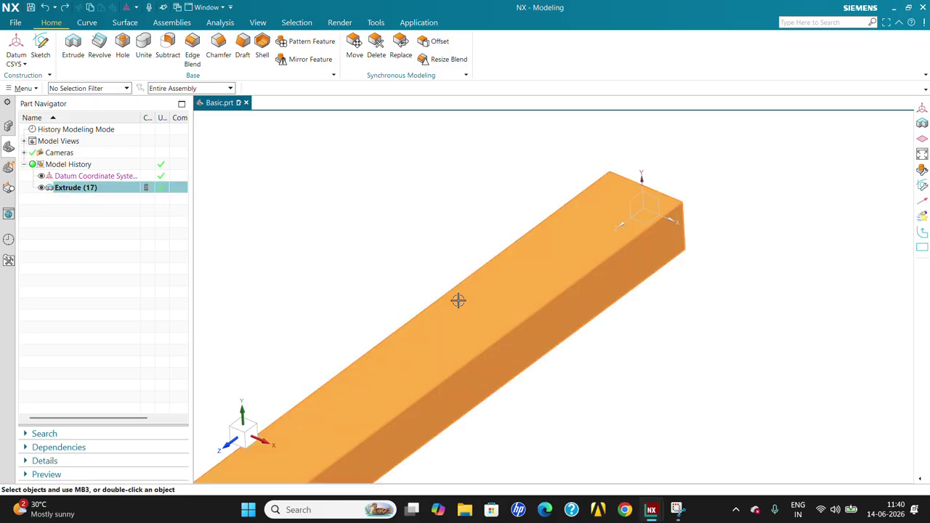
- Edit the block's extrusion, shorten its end distance to 360 mm and fit the block to the view
{"action": "double_click", "coordinate": [101, 187]}
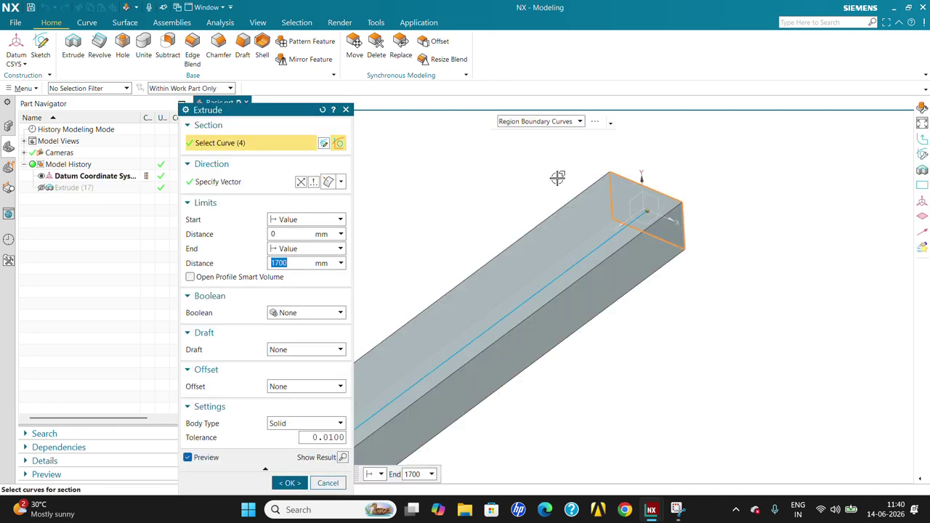
{"action": "scroll", "coordinate": [567, 181], "scroll_direction": "down", "scroll_amount": 3}
{"action": "scroll", "coordinate": [559, 269], "scroll_direction": "up", "scroll_amount": 2}
{"action": "scroll", "coordinate": [547, 280], "scroll_direction": "down", "scroll_amount": 2}
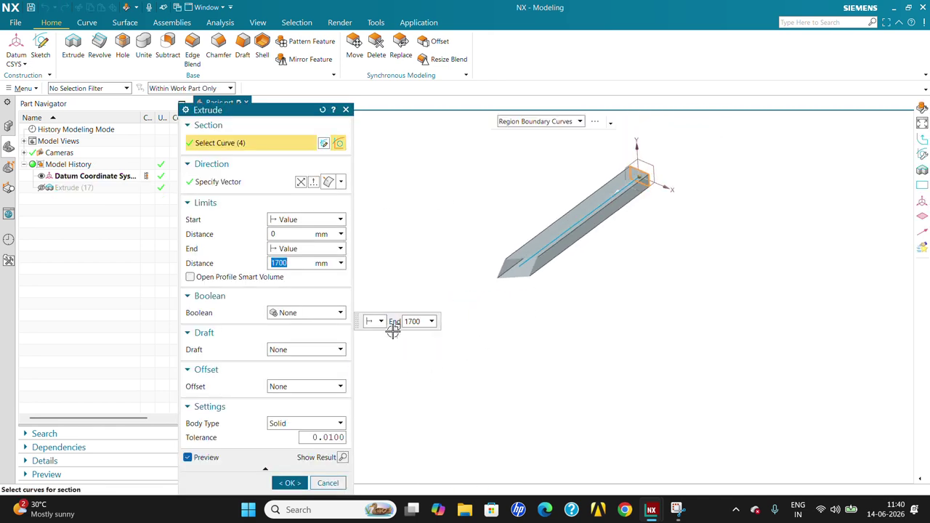
{"action": "left_click_drag", "start_coordinate": [275, 118], "coordinate": [184, 144]}
{"action": "middle_click_drag", "start_coordinate": [538, 190], "coordinate": [516, 218], "text": "shift"}
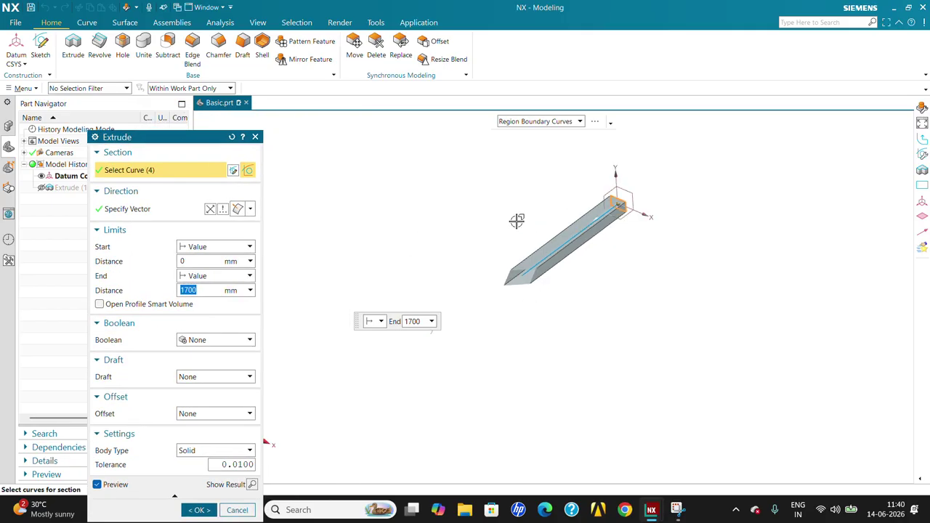
{"action": "right_click", "coordinate": [499, 189]}
{"action": "left_click", "coordinate": [513, 195]}
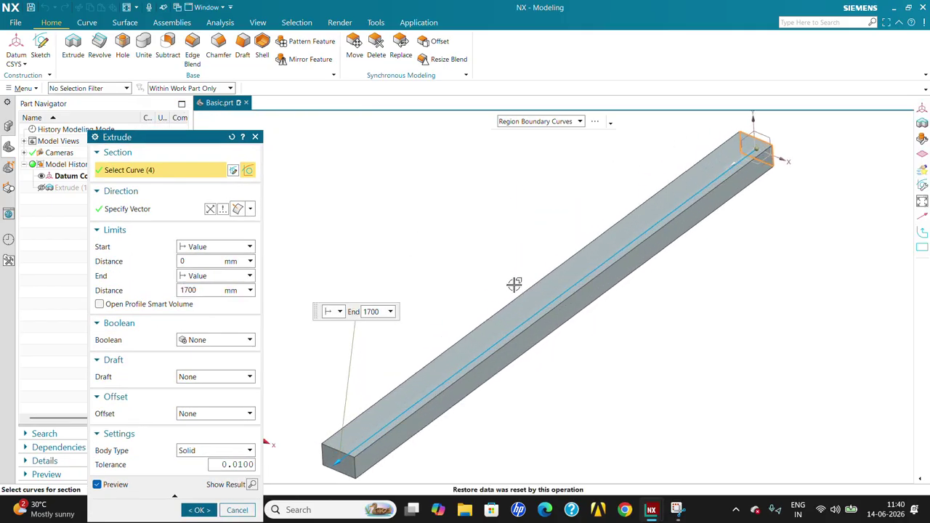
{"action": "left_click_drag", "start_coordinate": [332, 460], "coordinate": [657, 255]}
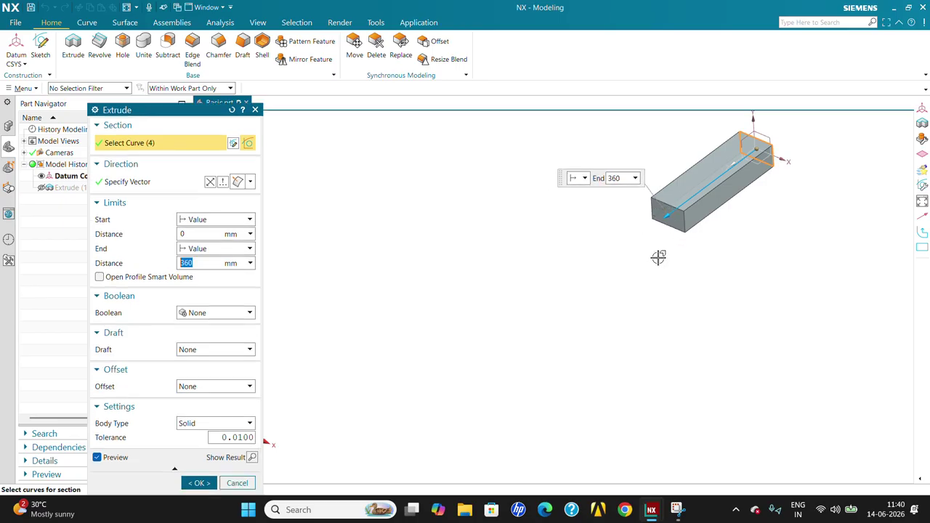
{"action": "middle_click", "coordinate": [656, 255]}
{"action": "right_click", "coordinate": [485, 165]}
{"action": "left_click", "coordinate": [502, 172]}
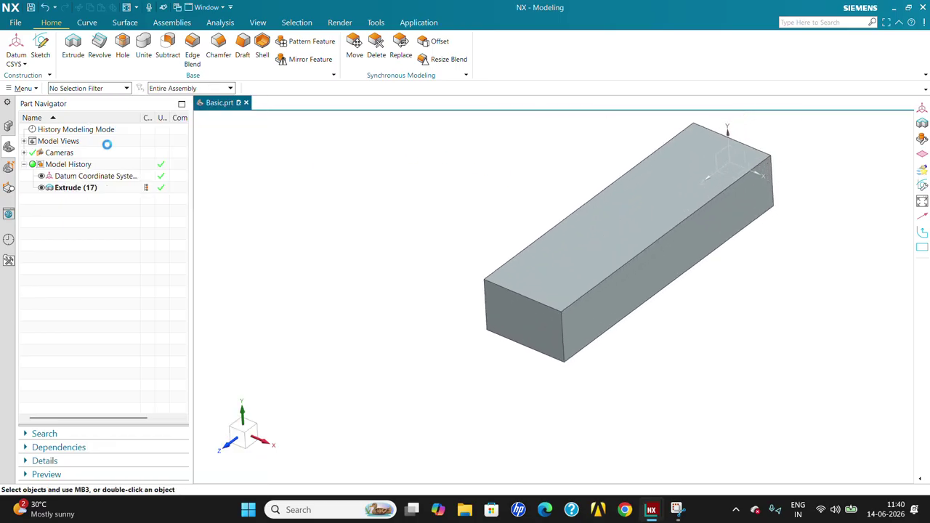
{"action": "left_click", "coordinate": [24, 64]}
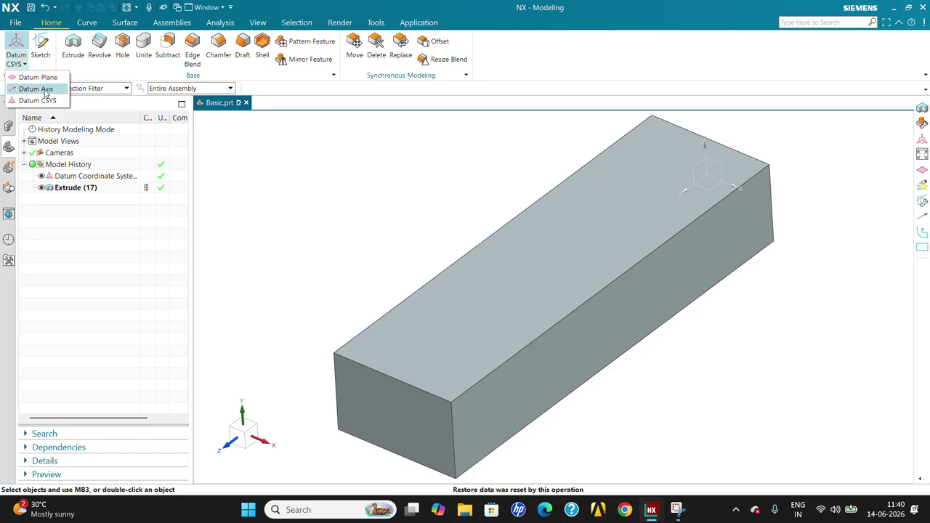
{"action": "left_click", "coordinate": [38, 100]}
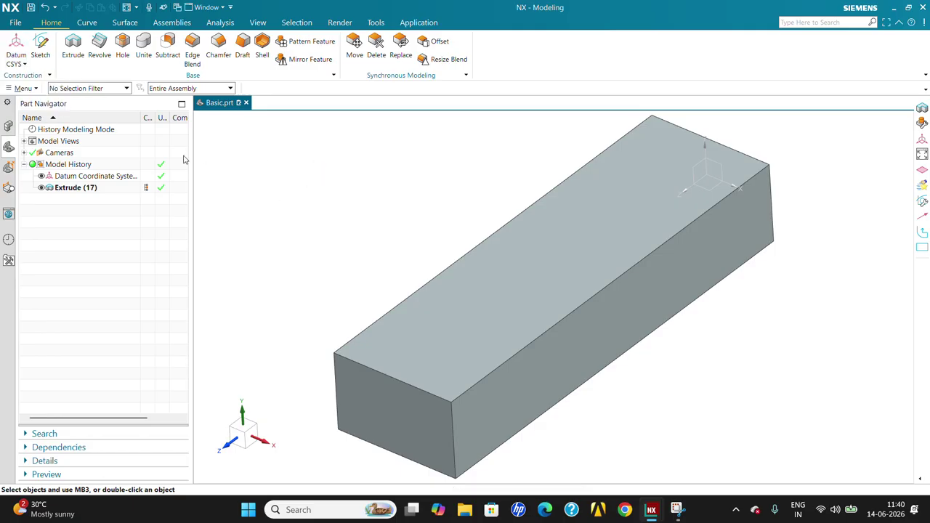
{"action": "left_click", "coordinate": [41, 48]}
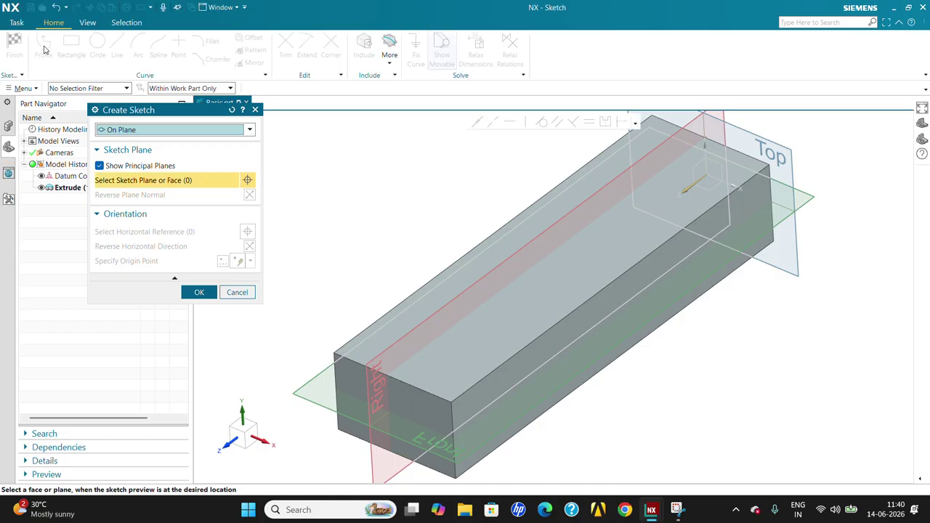
{"action": "left_click", "coordinate": [237, 292]}
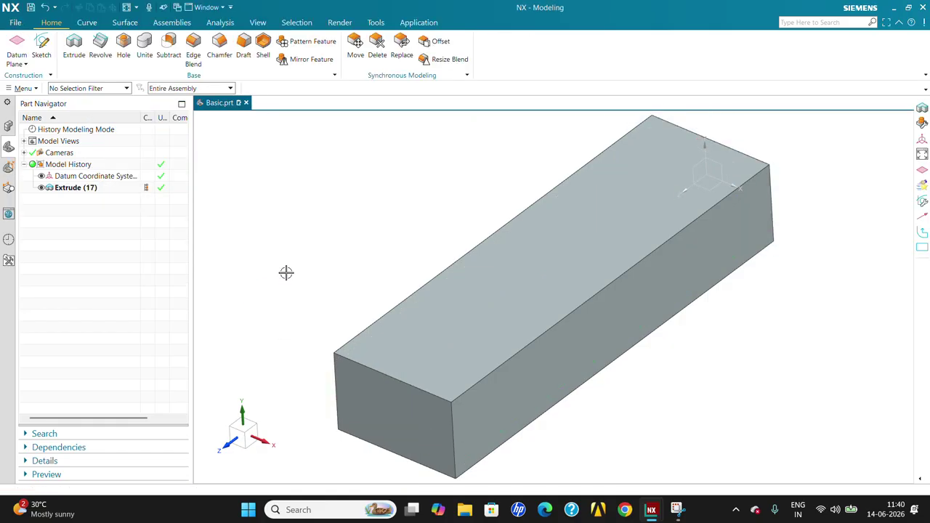
- Undo the last extrusion length change and delete the extruded block, keeping the datum coordinate system
{"action": "key", "text": "ctrl+z"}
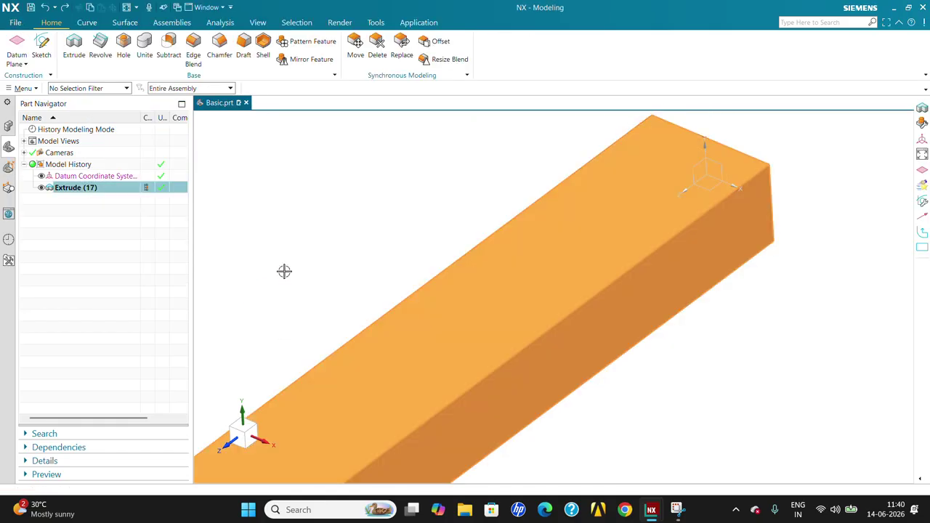
{"action": "right_click", "coordinate": [91, 192]}
{"action": "left_click", "coordinate": [146, 183]}
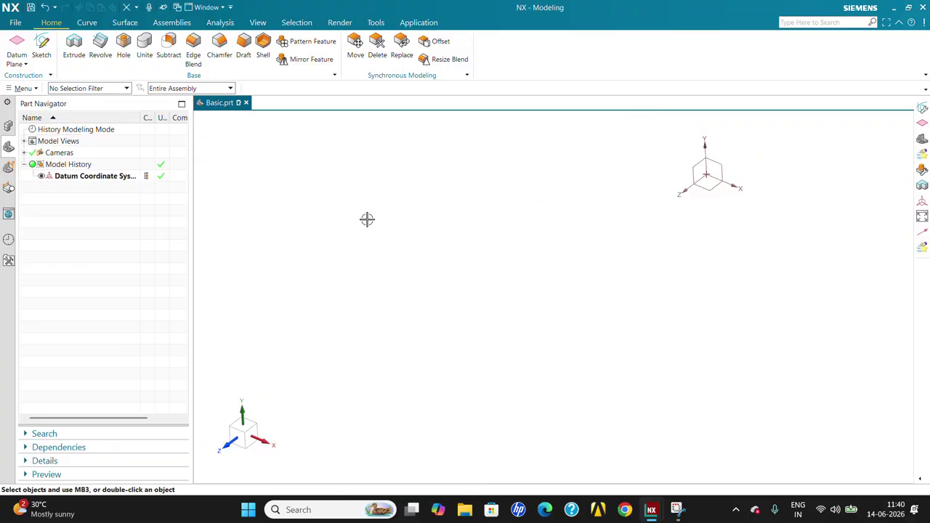
- Create a new sketch on the XZ plane of the datum coordinate system
{"action": "left_click", "coordinate": [41, 45]}
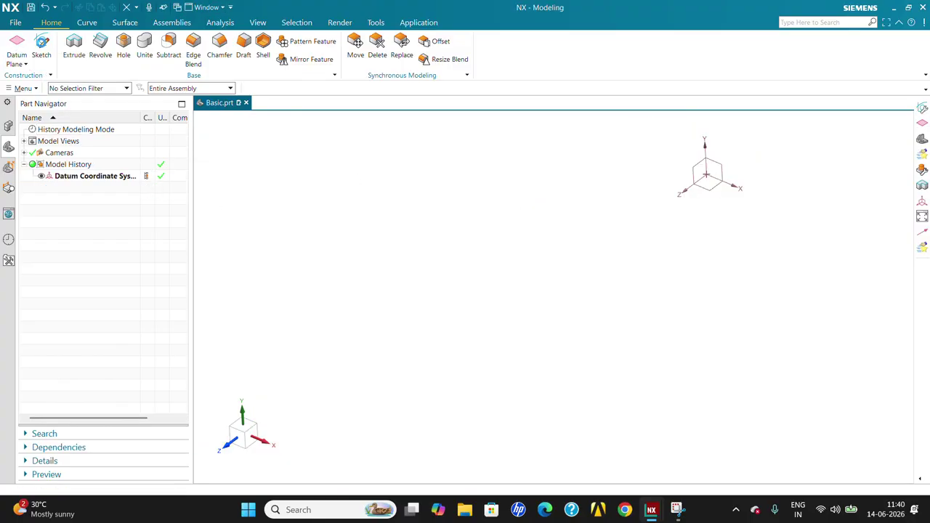
{"action": "left_click", "coordinate": [249, 295]}
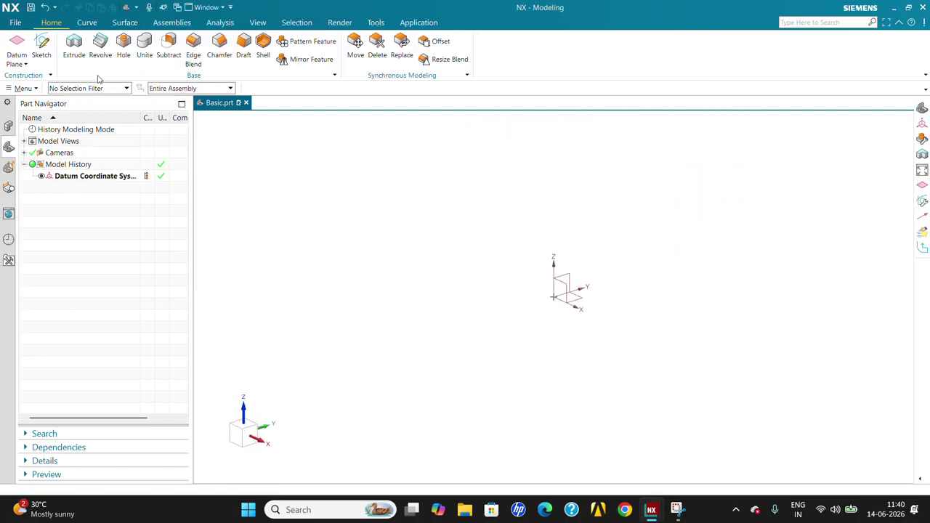
{"action": "left_click", "coordinate": [38, 48]}
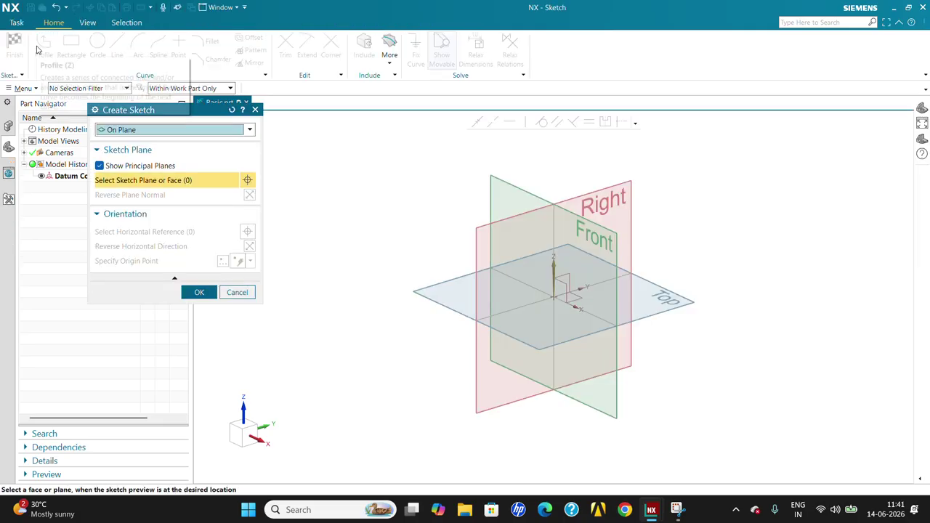
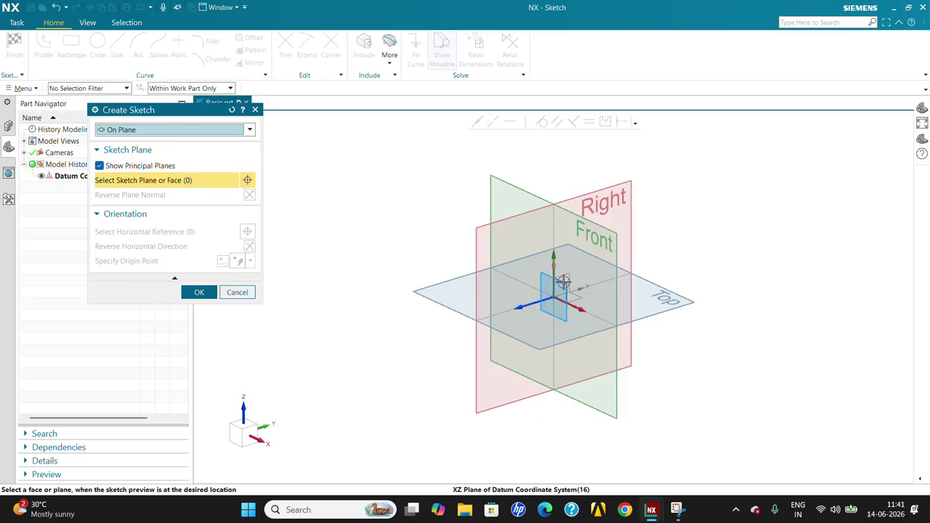
{"action": "left_click", "coordinate": [552, 290]}
{"action": "left_click", "coordinate": [199, 292]}
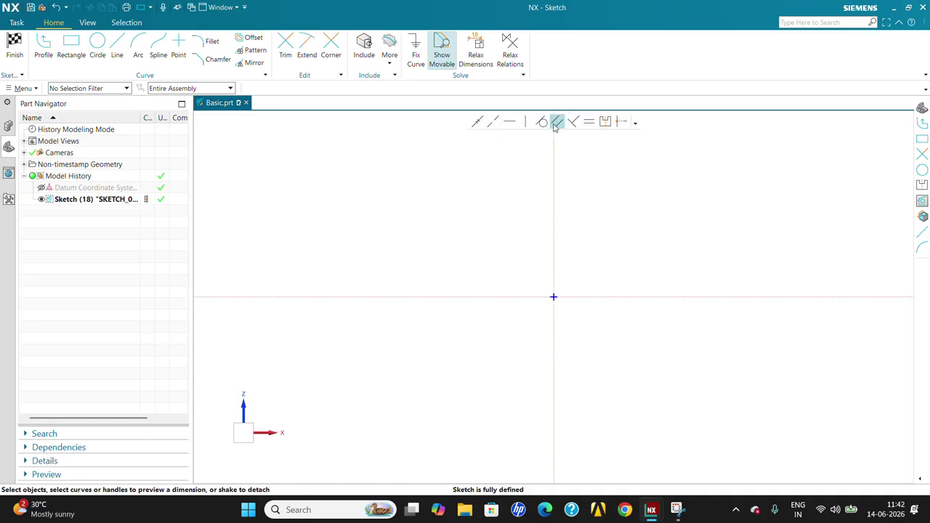
{"action": "left_click", "coordinate": [636, 125]}
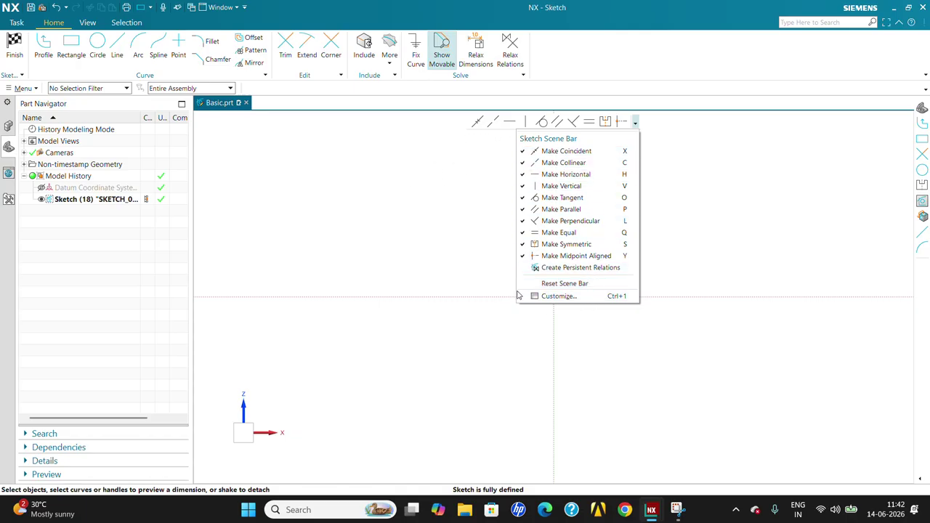
{"action": "left_click", "coordinate": [479, 132]}
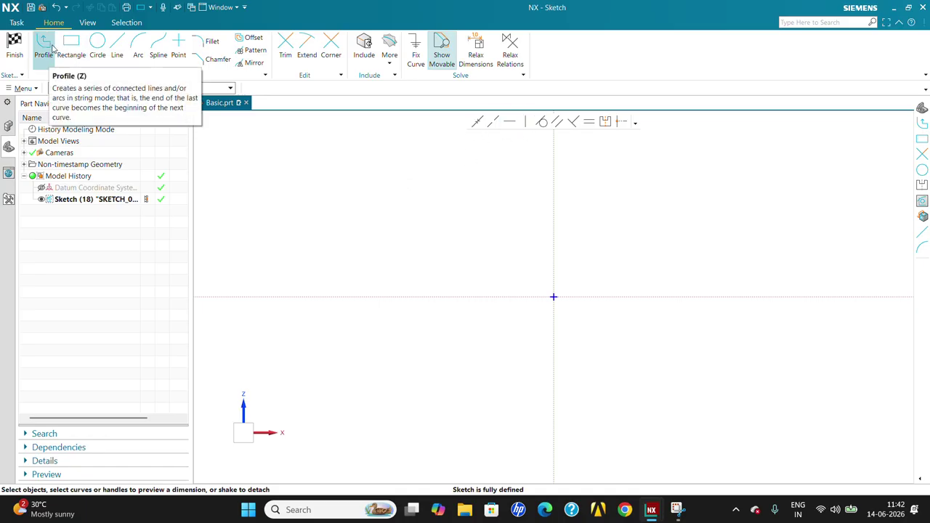
- Sketch a two-corner rectangle about 126 mm wide around the sketch origin
{"action": "left_click", "coordinate": [71, 45]}
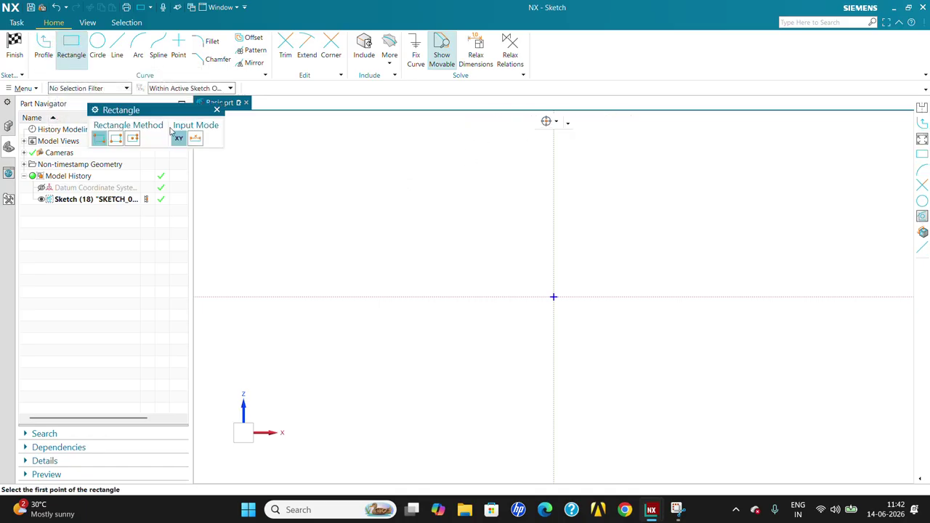
{"action": "left_click", "coordinate": [442, 211]}
{"action": "left_click", "coordinate": [667, 369]}
{"action": "key", "text": "Escape"}
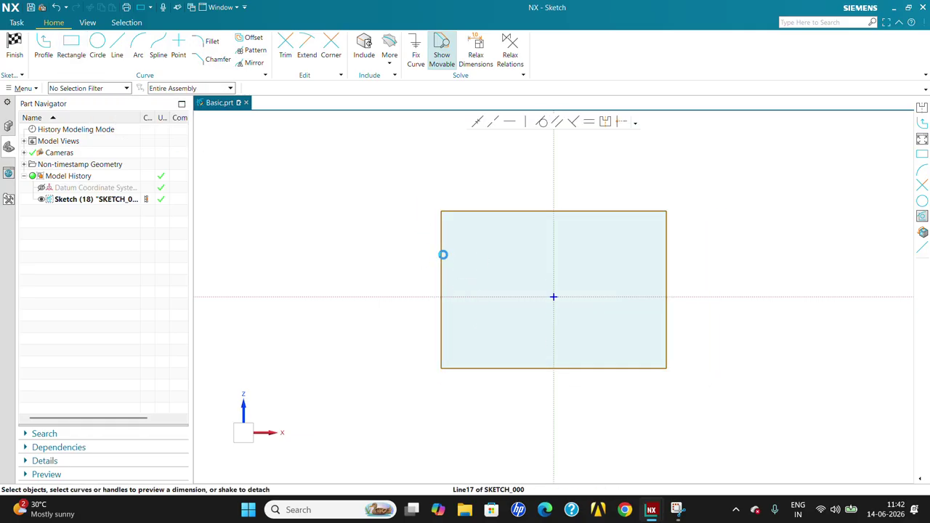
- Dimension the rectangle's width between its vertical sides and set it to 100 mm
{"action": "left_click", "coordinate": [442, 254]}
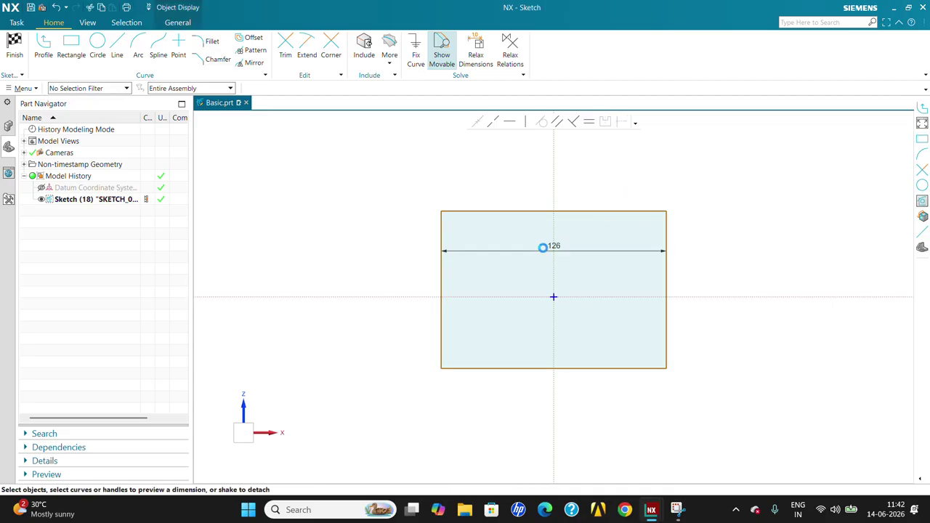
{"action": "double_click", "coordinate": [543, 248]}
{"action": "type", "text": "100"}
{"action": "key", "text": "Return"}
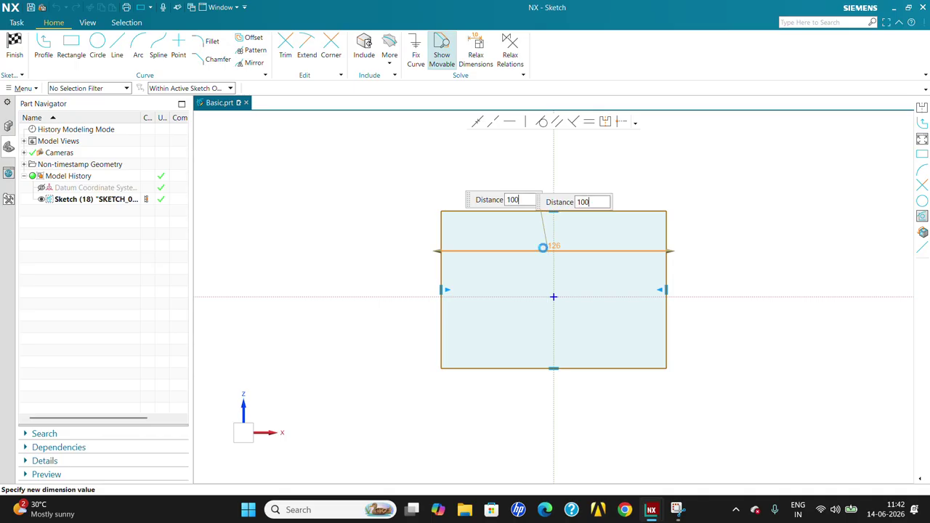
{"action": "left_click", "coordinate": [538, 268]}
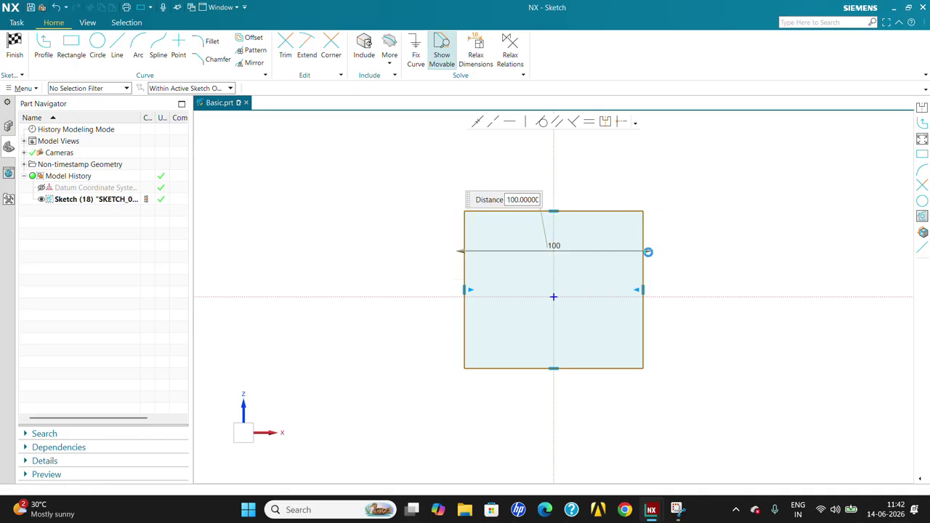
- Stretch the rectangle by its upper edge, then dimension its height along the vertical side and set it to 100 mm
{"action": "mouse_move", "coordinate": [636, 211]}
{"action": "left_mouse_down"}
{"action": "mouse_move", "coordinate": [668, 210]}
{"action": "mouse_move", "coordinate": [662, 193]}
{"action": "mouse_move", "coordinate": [664, 208]}
{"action": "left_mouse_up"}
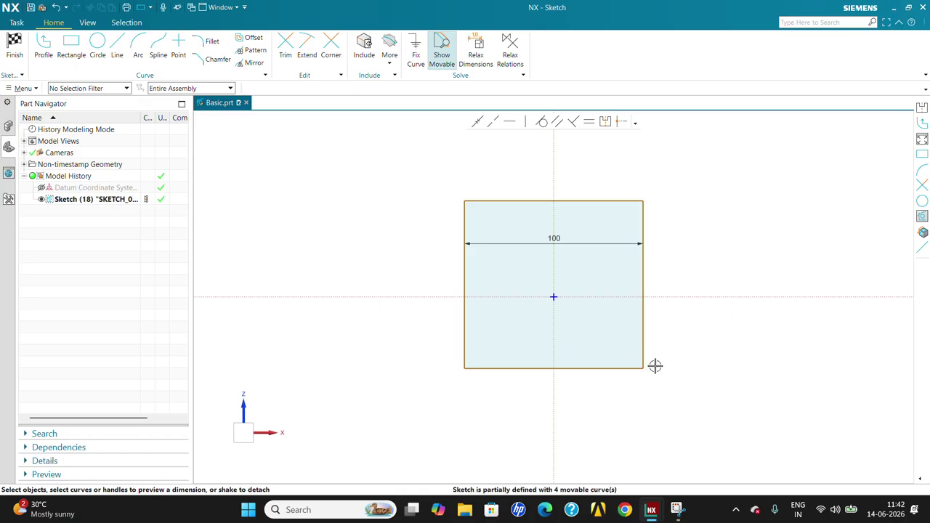
{"action": "left_click", "coordinate": [646, 335]}
{"action": "left_click", "coordinate": [675, 286]}
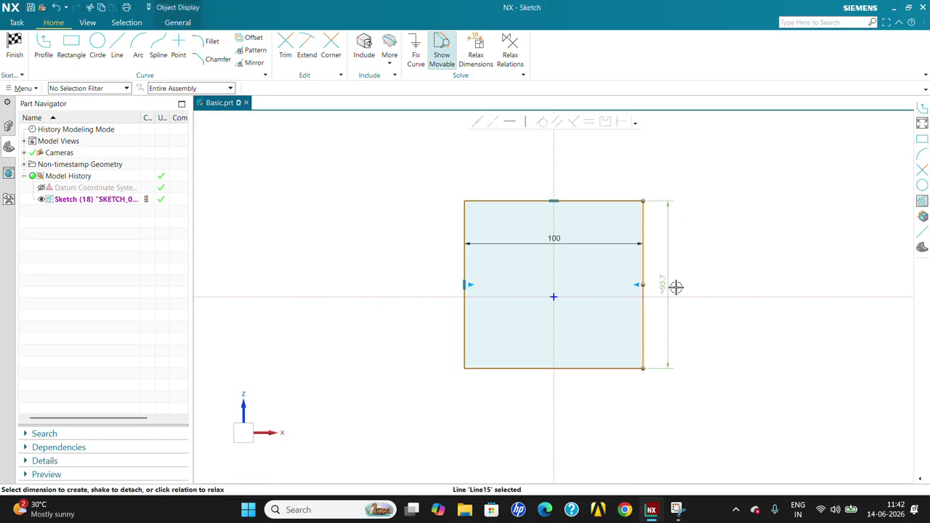
{"action": "left_click", "coordinate": [665, 278]}
{"action": "type", "text": "100"}
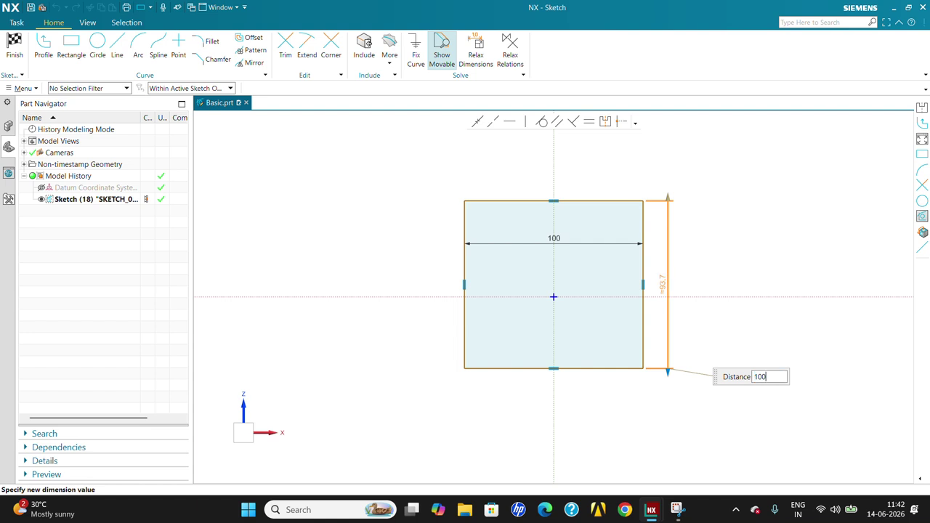
{"action": "key", "text": "Return"}
{"action": "key", "text": "Escape"}
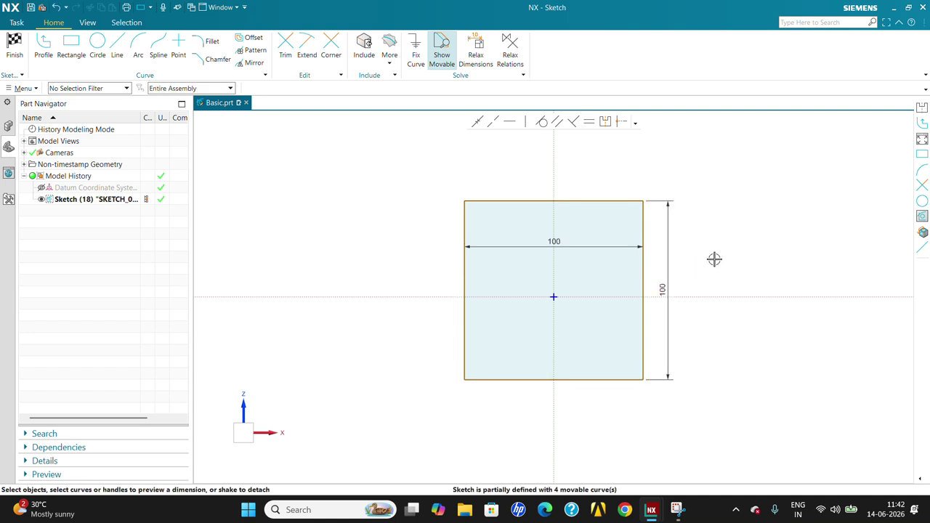
- Try Make Symmetric on the two corner points of the square's right side, and reset the selections
{"action": "left_click", "coordinate": [605, 122]}
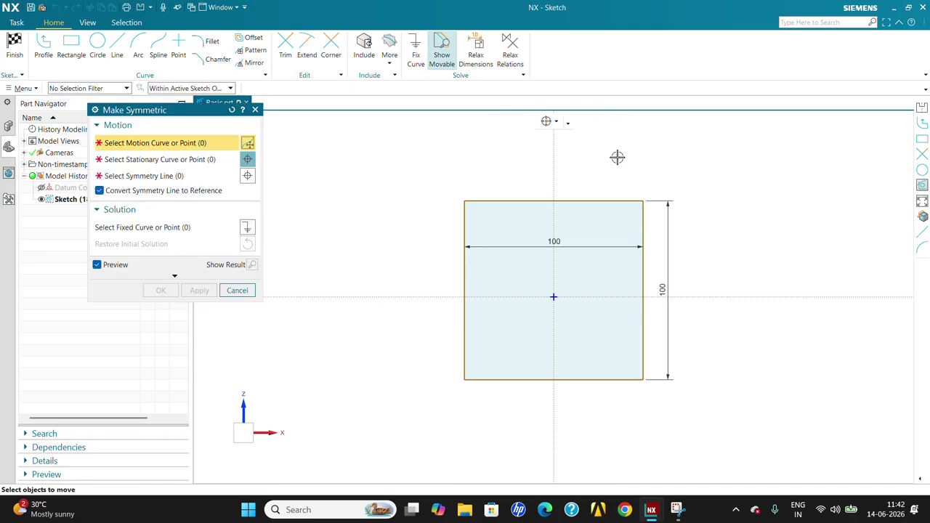
{"action": "left_click", "coordinate": [642, 380]}
{"action": "left_click", "coordinate": [643, 202]}
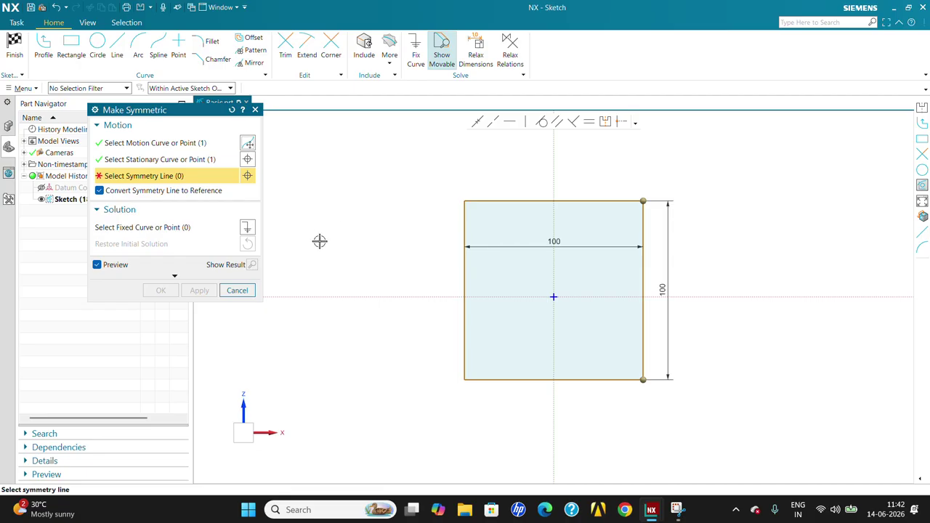
{"action": "left_click", "coordinate": [232, 145]}
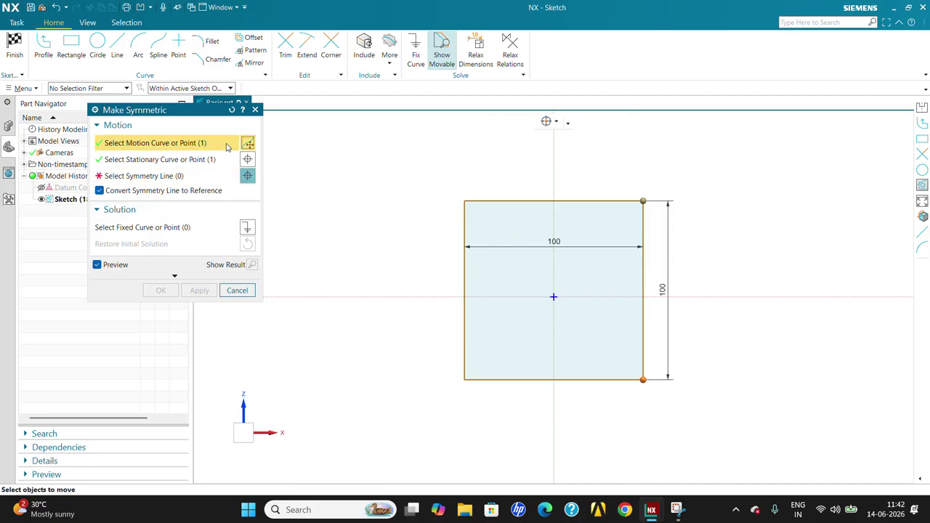
{"action": "left_click", "coordinate": [219, 160]}
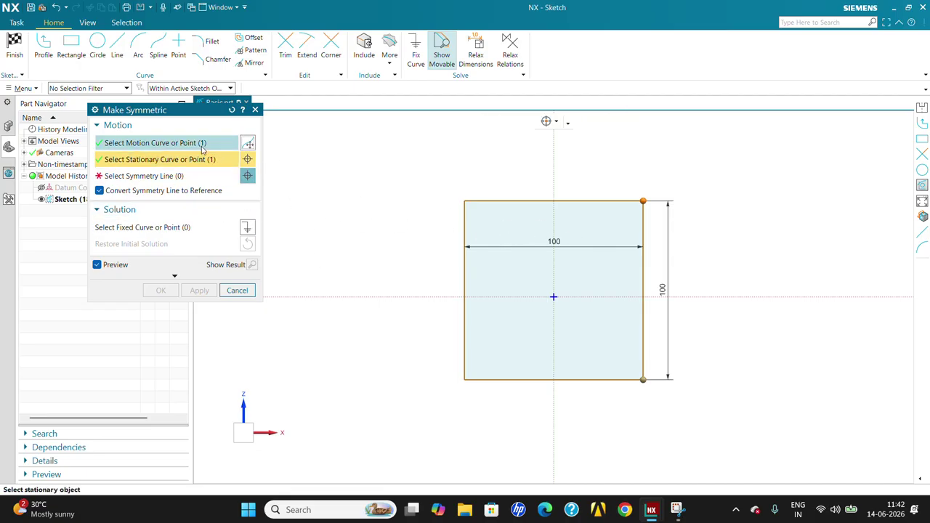
{"action": "left_click", "coordinate": [232, 109]}
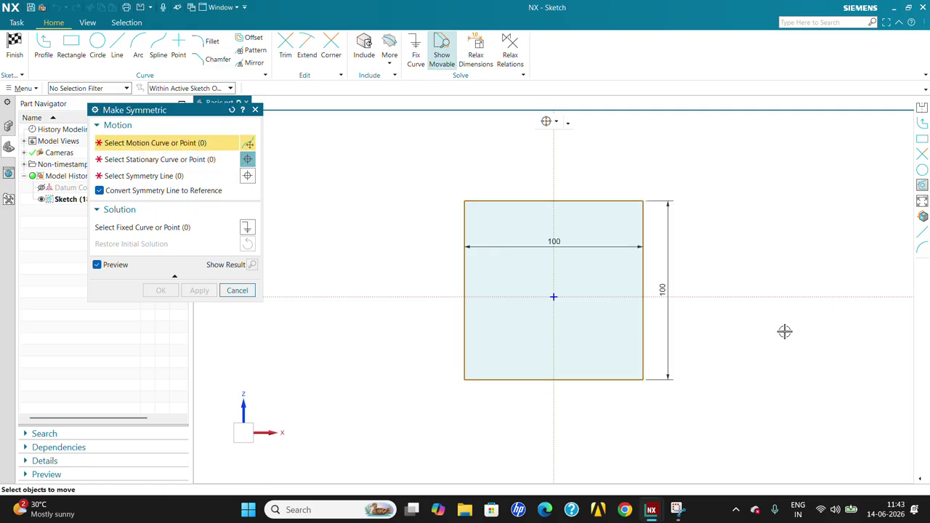
- Make the square's upper and lower edges symmetric about the horizontal axis, and place its width dimension above the square
{"action": "left_click", "coordinate": [595, 201]}
{"action": "left_click", "coordinate": [601, 377]}
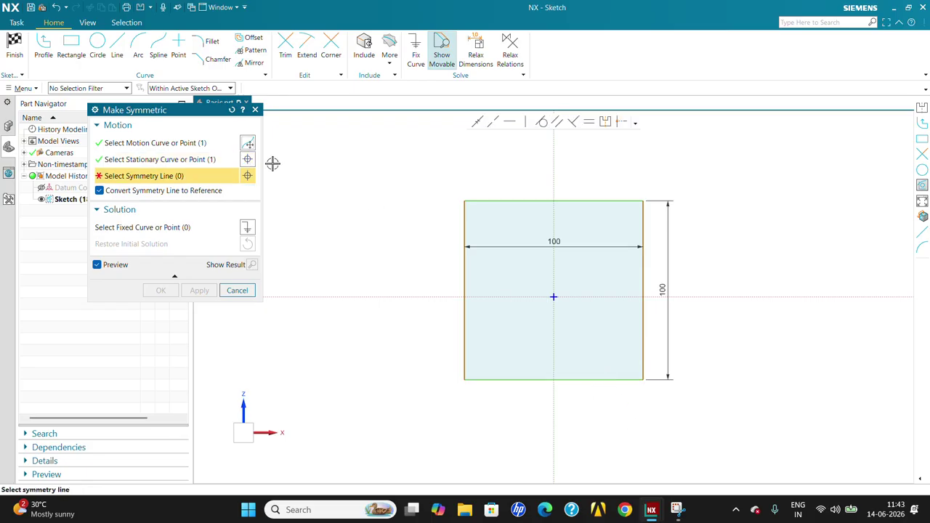
{"action": "left_click", "coordinate": [696, 297]}
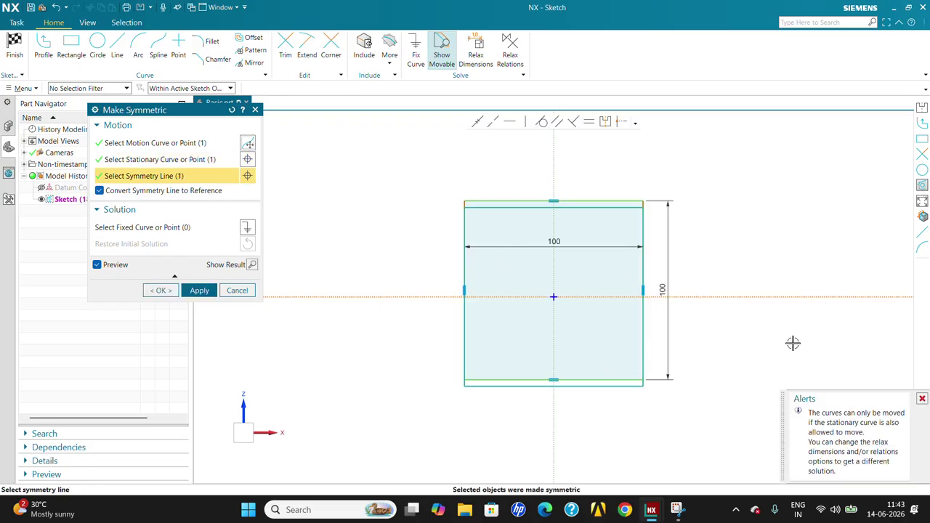
{"action": "left_click", "coordinate": [162, 290]}
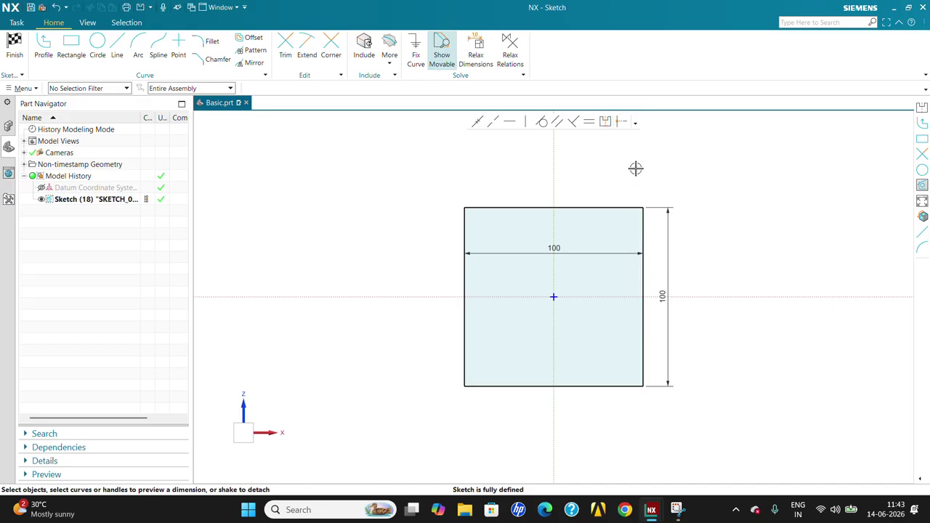
{"action": "left_click_drag", "start_coordinate": [558, 249], "coordinate": [577, 148]}
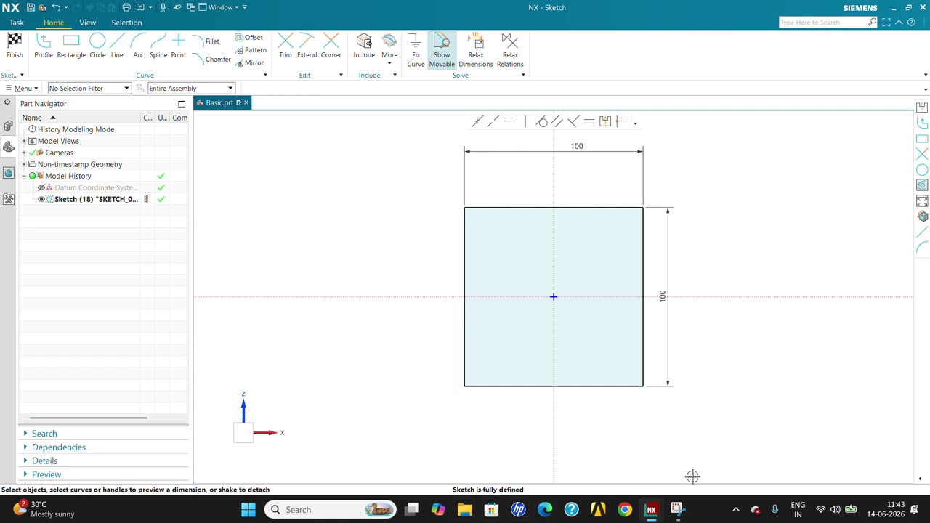
- Turn on Relax Dimensions and Relax Relations for the sketch solver
{"action": "scroll", "coordinate": [708, 429], "scroll_direction": "down", "scroll_amount": 2}
{"action": "scroll", "coordinate": [706, 378], "scroll_direction": "up", "scroll_amount": 2}
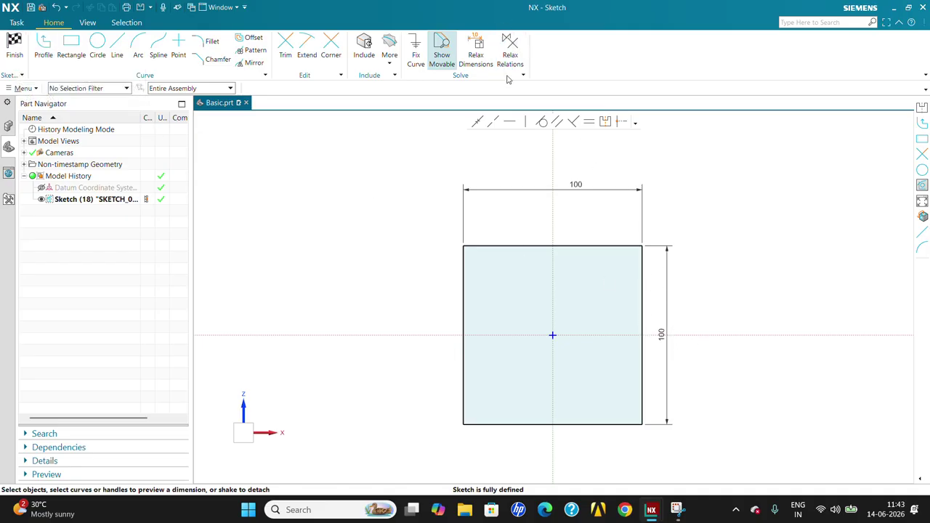
{"action": "left_click", "coordinate": [439, 64]}
{"action": "left_click", "coordinate": [476, 57]}
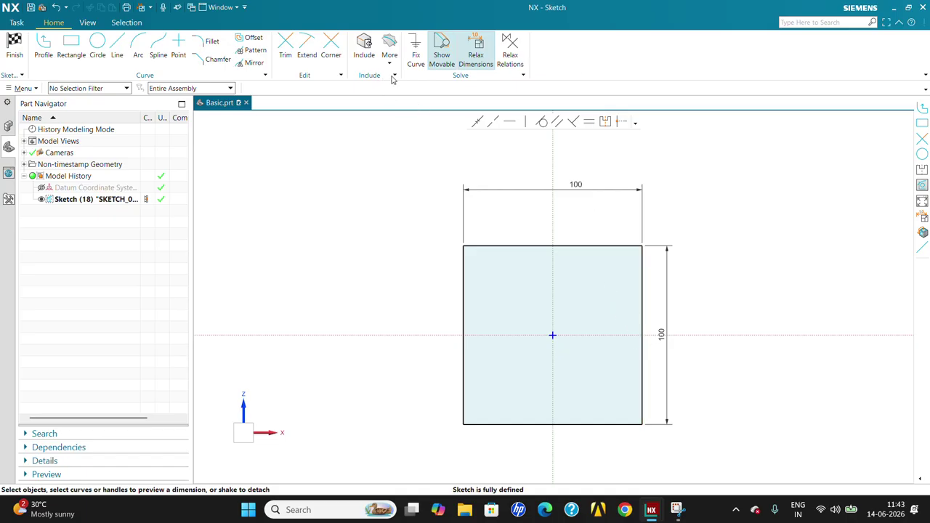
{"action": "left_click", "coordinate": [510, 51]}
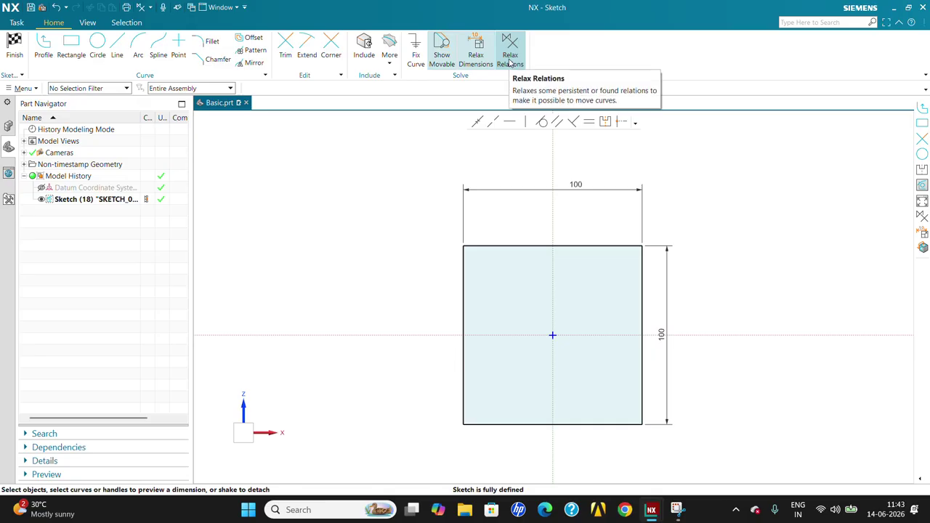
- Customize the Solve group to include the Dimensions drop-down and Options commands
{"action": "left_click", "coordinate": [524, 76]}
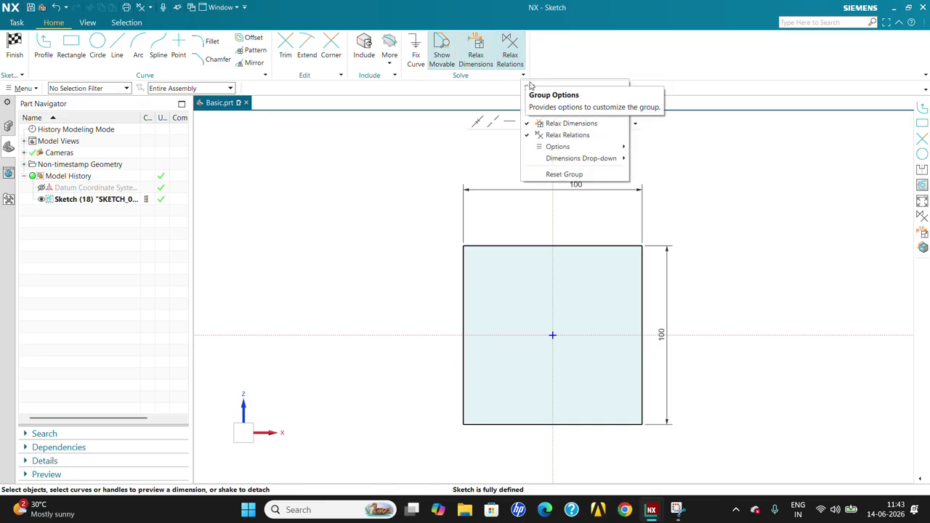
{"action": "mouse_move", "coordinate": [574, 153]}
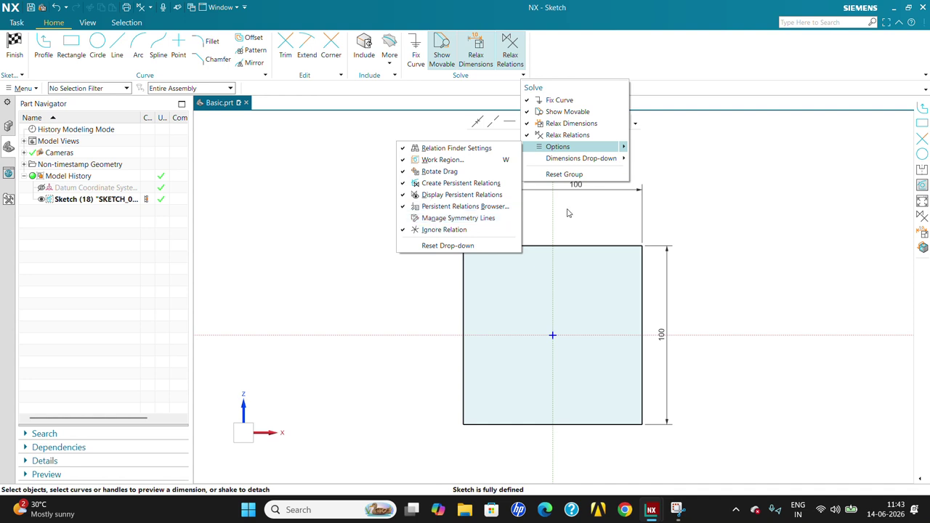
{"action": "left_click", "coordinate": [601, 159]}
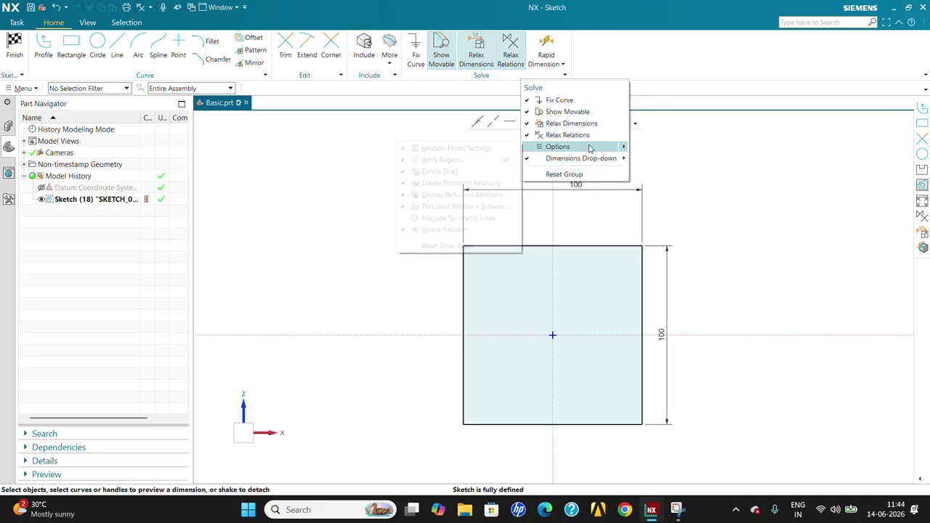
{"action": "left_click", "coordinate": [590, 148]}
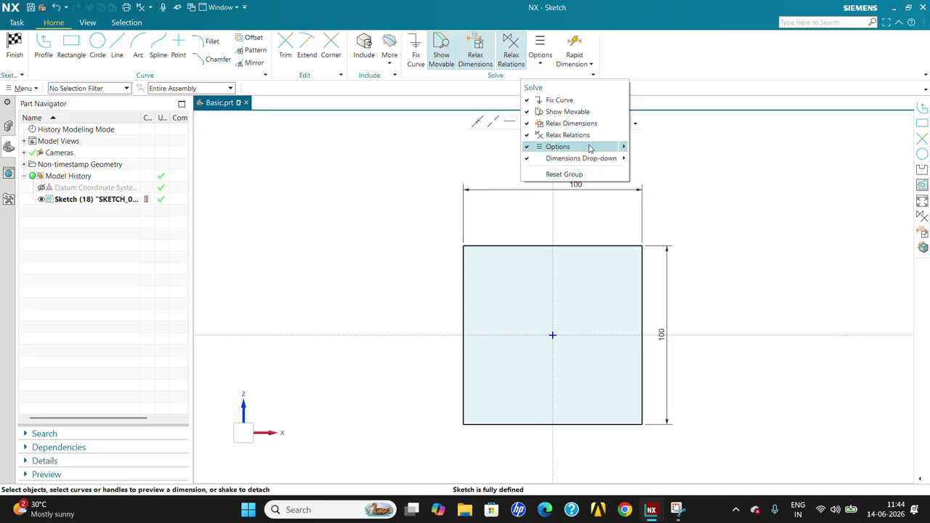
{"action": "left_click", "coordinate": [700, 78]}
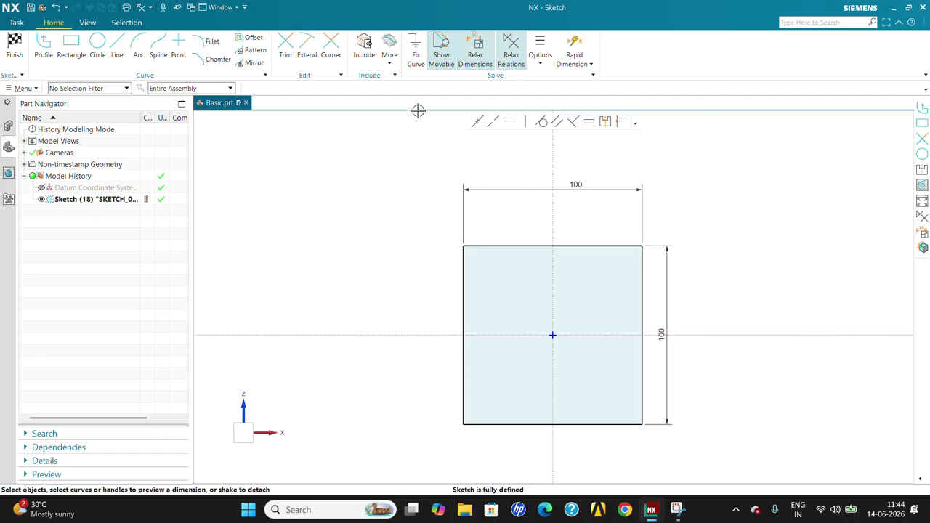
- Open Fix Curve and cancel it, and toggle Show Movable off and on again
{"action": "left_click", "coordinate": [416, 63]}
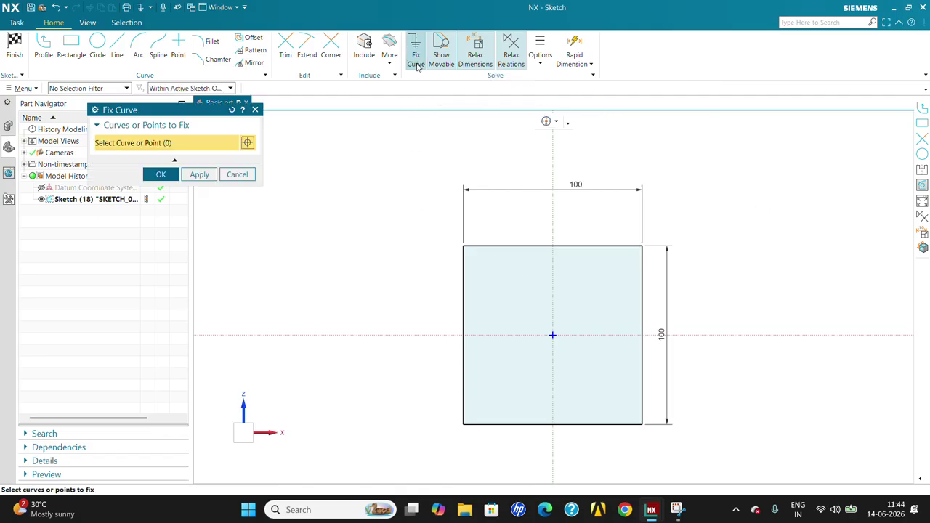
{"action": "left_click", "coordinate": [237, 174]}
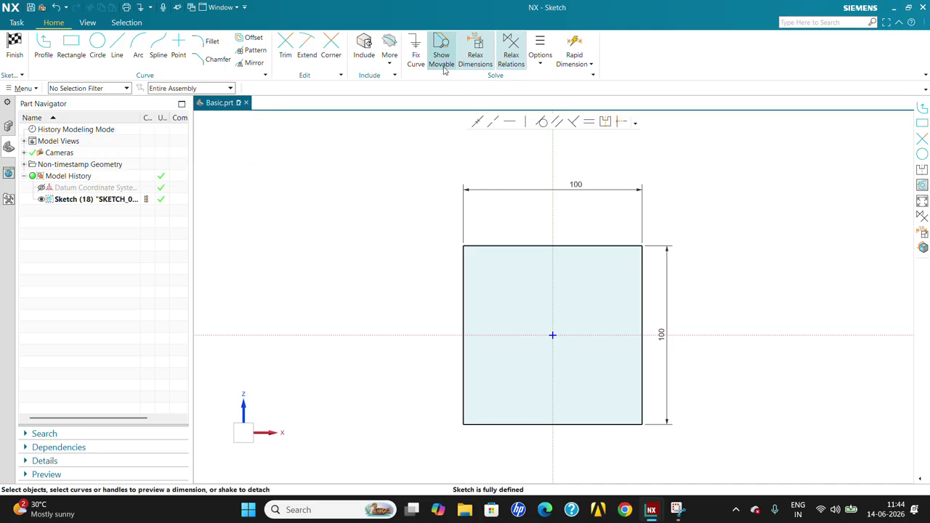
{"action": "scroll", "coordinate": [424, 172], "scroll_direction": "up", "scroll_amount": 1}
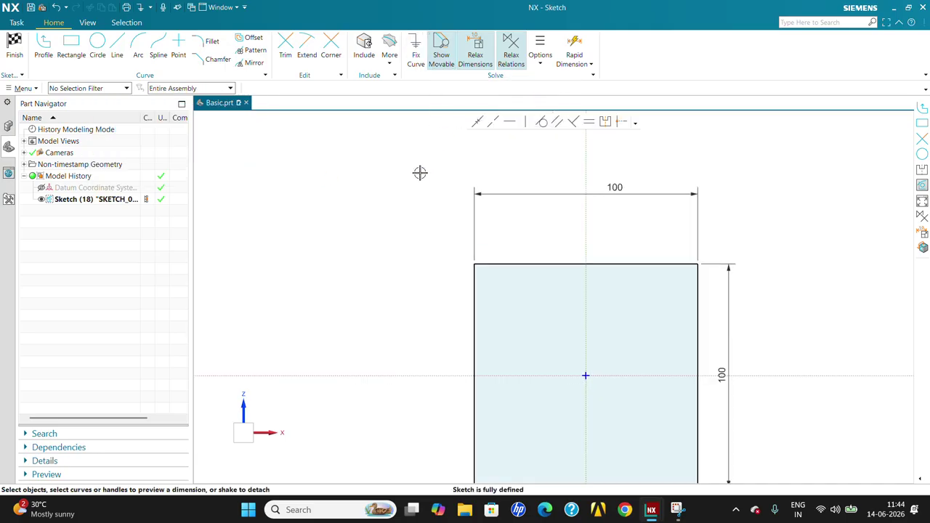
{"action": "scroll", "coordinate": [422, 173], "scroll_direction": "down", "scroll_amount": 2}
{"action": "left_click", "coordinate": [441, 58]}
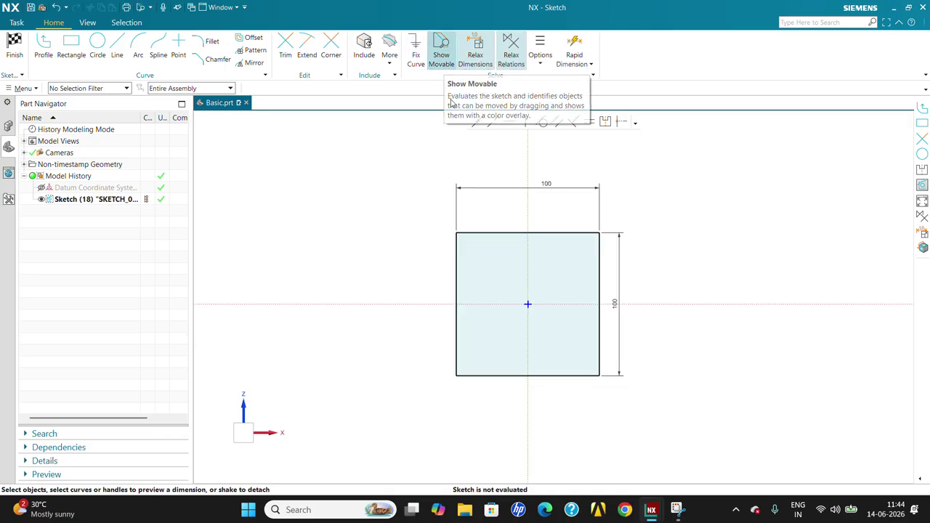
{"action": "left_click", "coordinate": [443, 64]}
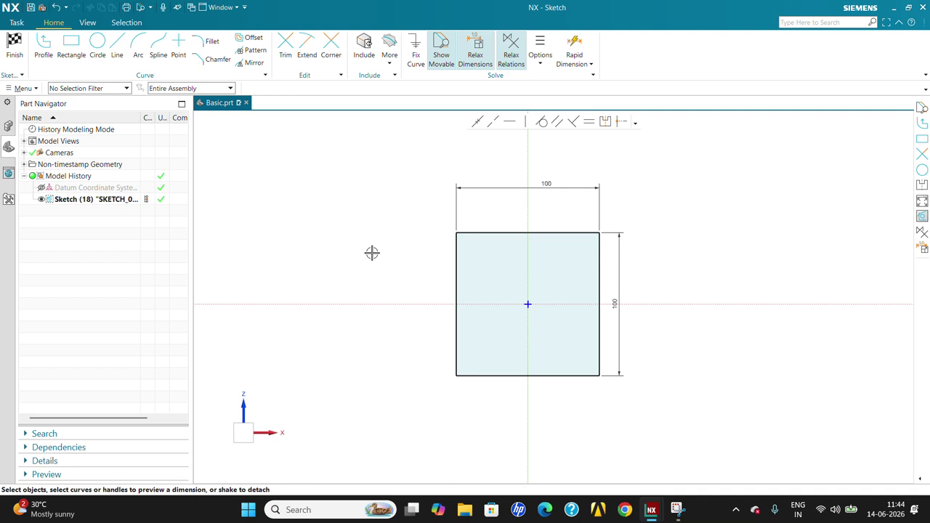
- Turn the sketch's Shaded Region display off and back on
{"action": "left_click", "coordinate": [87, 22]}
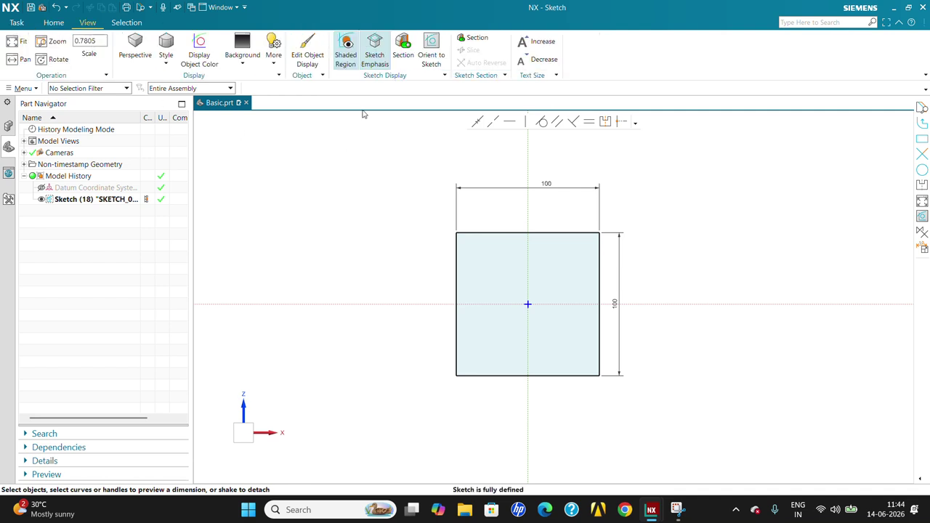
{"action": "left_click", "coordinate": [347, 57]}
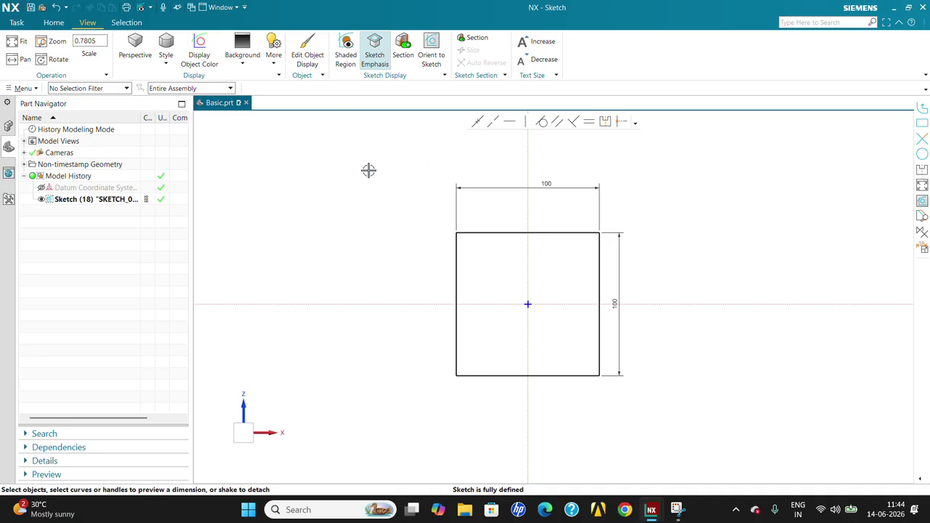
{"action": "left_click", "coordinate": [346, 56]}
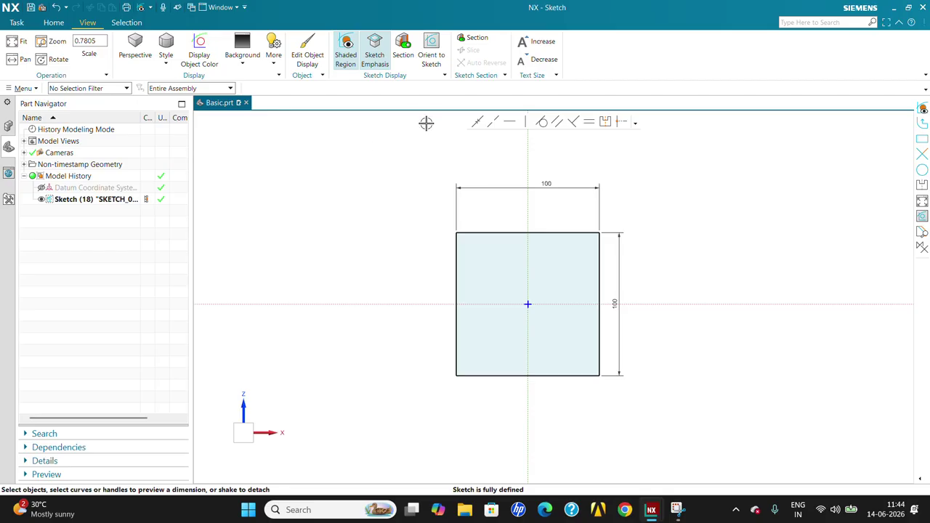
- Finish the sketch, and preview an Extrude of the square without applying it
{"action": "left_click", "coordinate": [53, 23]}
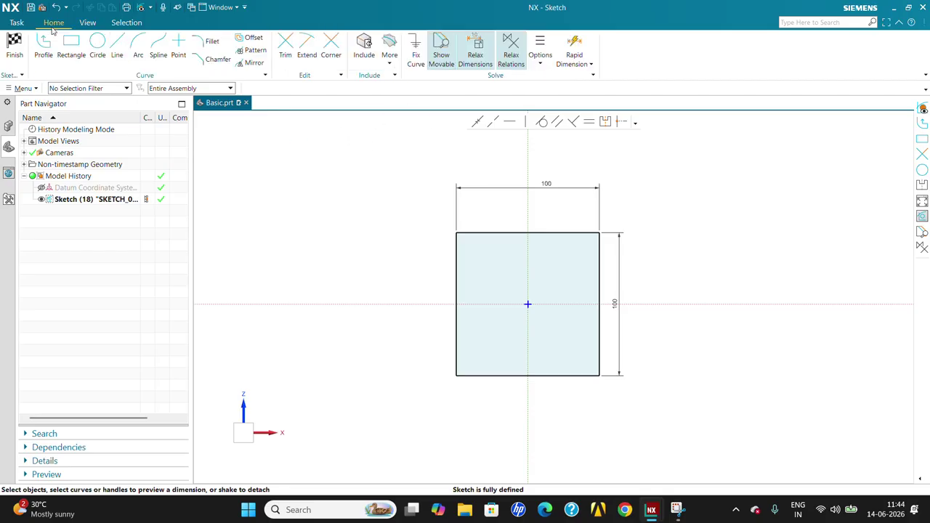
{"action": "left_click", "coordinate": [9, 54]}
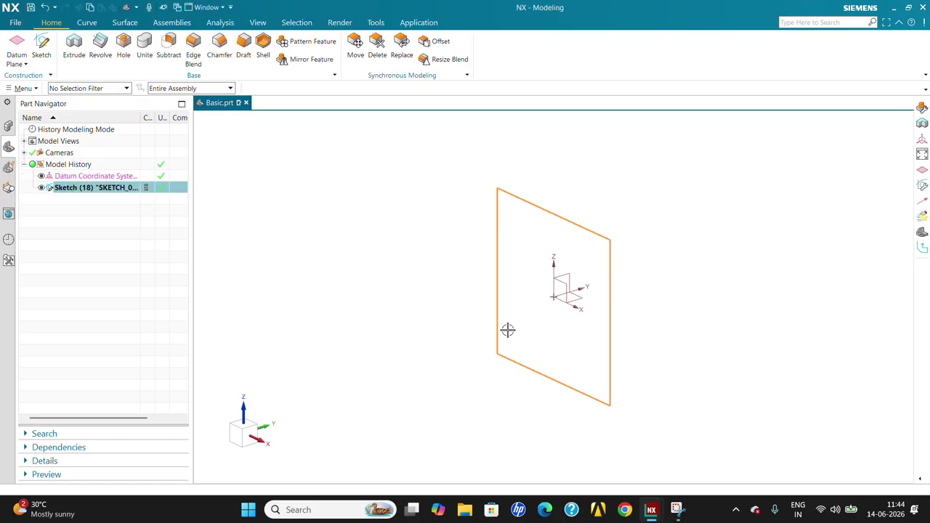
{"action": "left_click", "coordinate": [74, 45]}
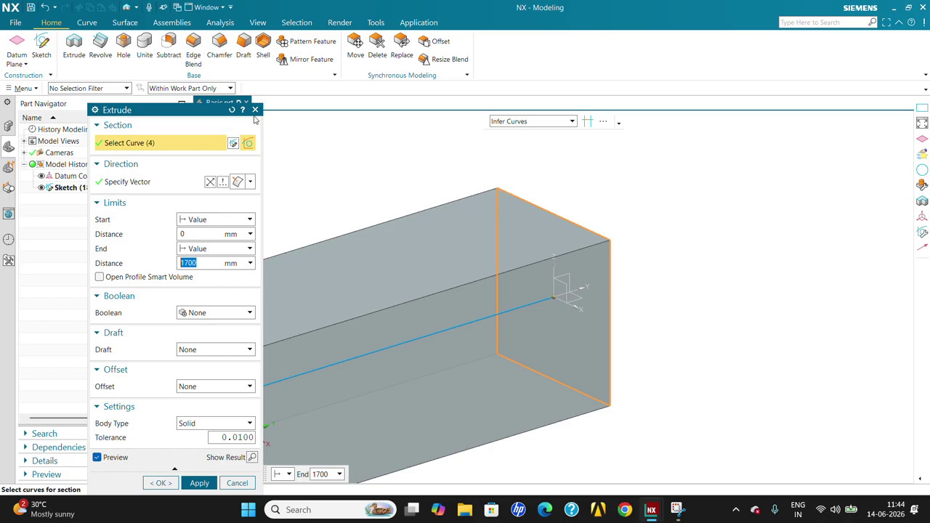
{"action": "left_click", "coordinate": [255, 109]}
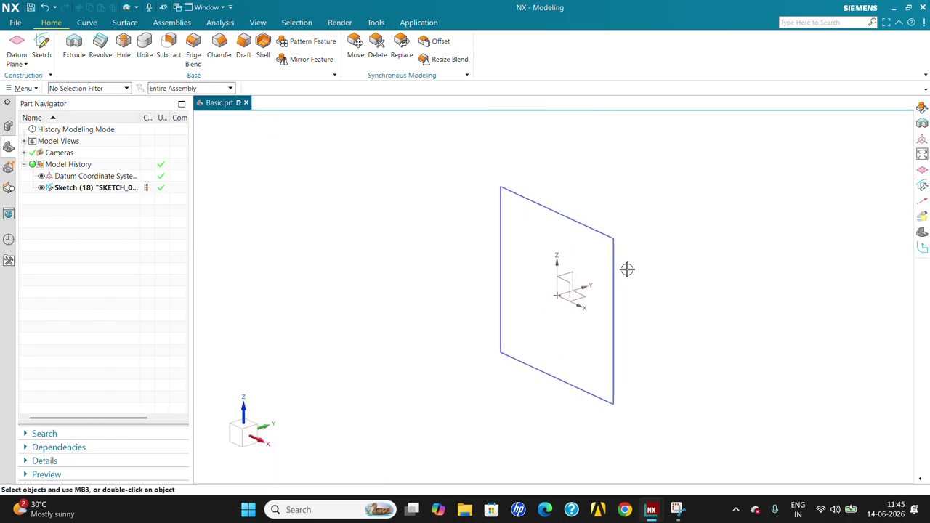
- Start a new Extrude and examine the available Start limit types, keeping Value
{"action": "key", "text": "x"}
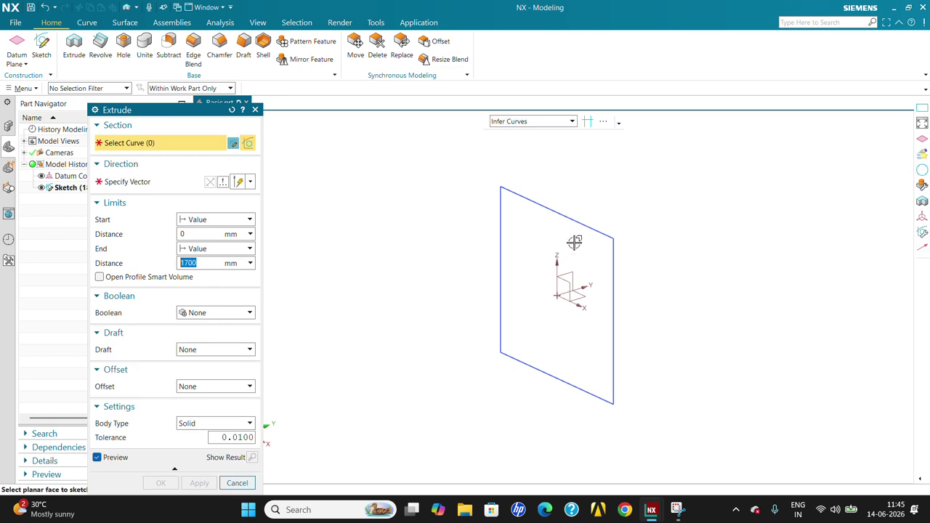
{"action": "left_click", "coordinate": [228, 221]}
{"action": "left_click", "coordinate": [228, 223]}
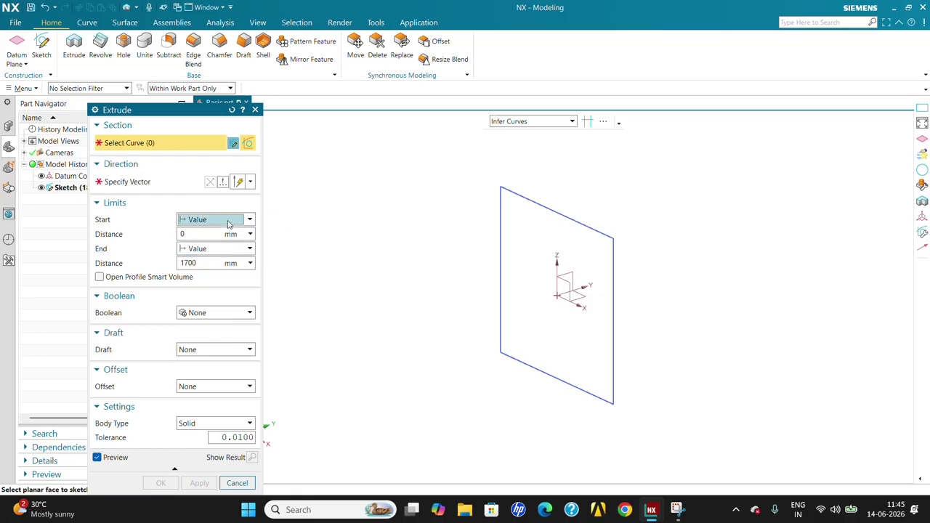
{"action": "left_click", "coordinate": [228, 222]}
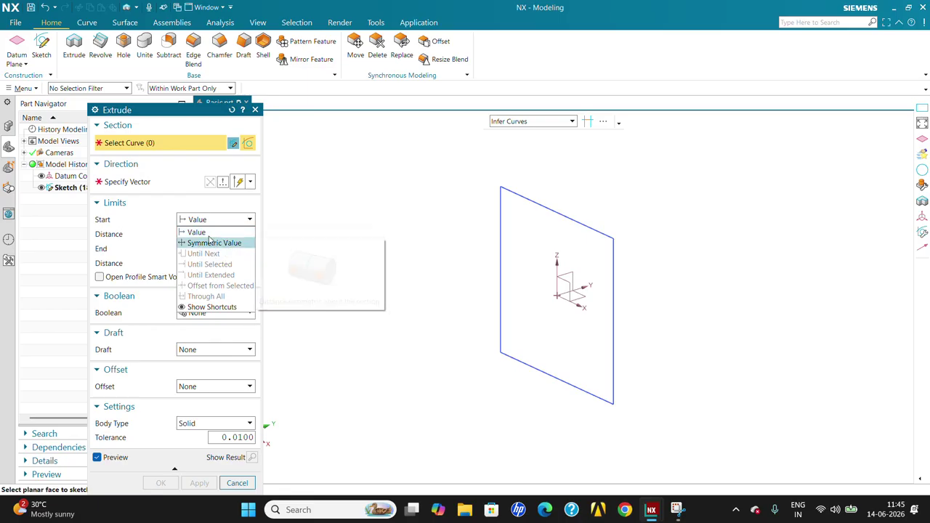
{"action": "left_click", "coordinate": [156, 250]}
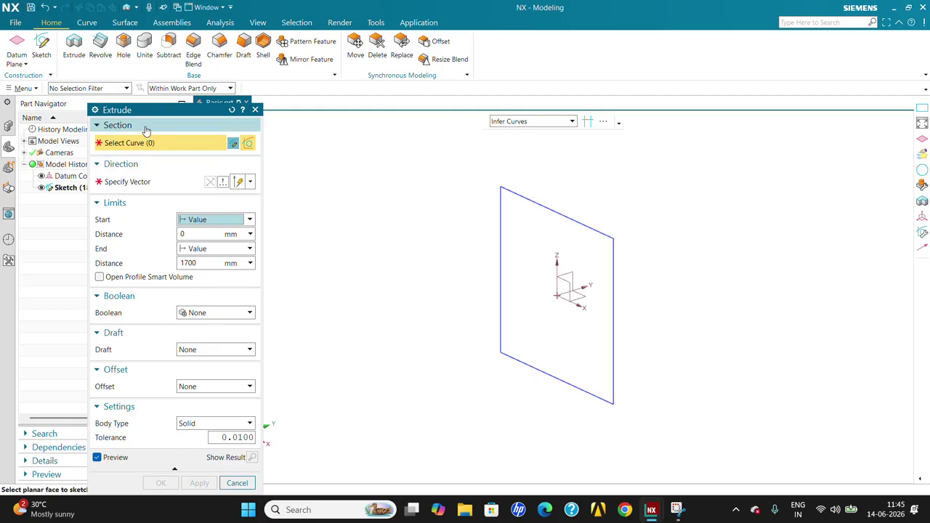
- Select the square's four curves as the Extrude section and make the direction vector active
{"action": "left_click", "coordinate": [534, 204]}
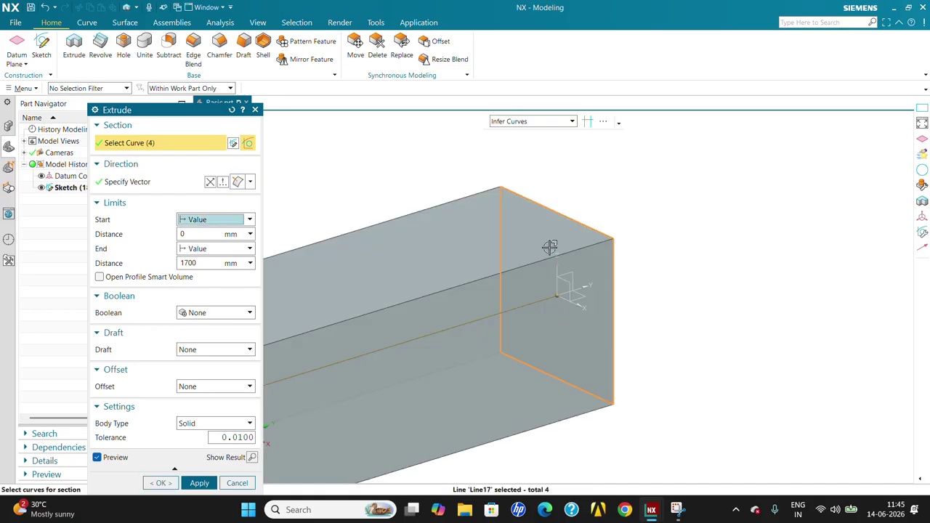
{"action": "left_click", "coordinate": [170, 182]}
{"action": "middle_click_drag", "start_coordinate": [691, 191], "coordinate": [659, 166]}
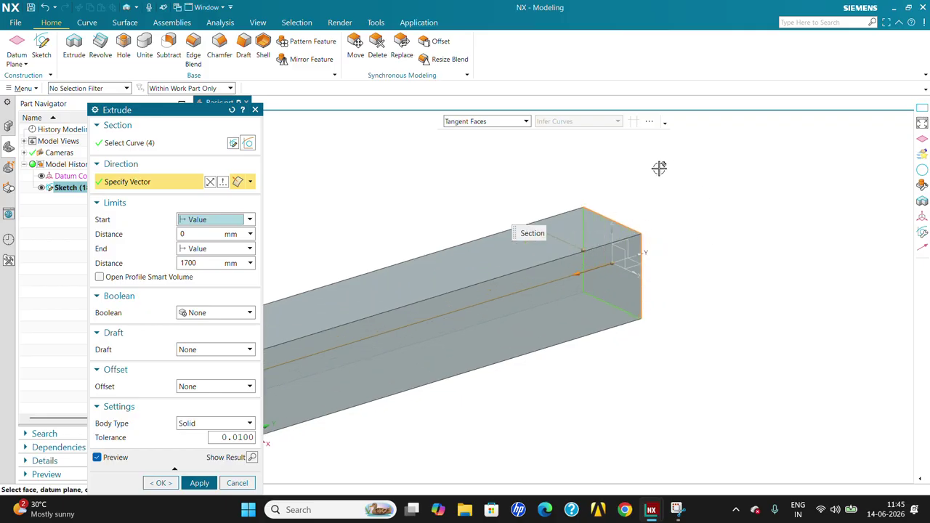
- Reverse the extrusion direction back and forth several times, ending with the original direction
{"action": "left_click", "coordinate": [211, 183]}
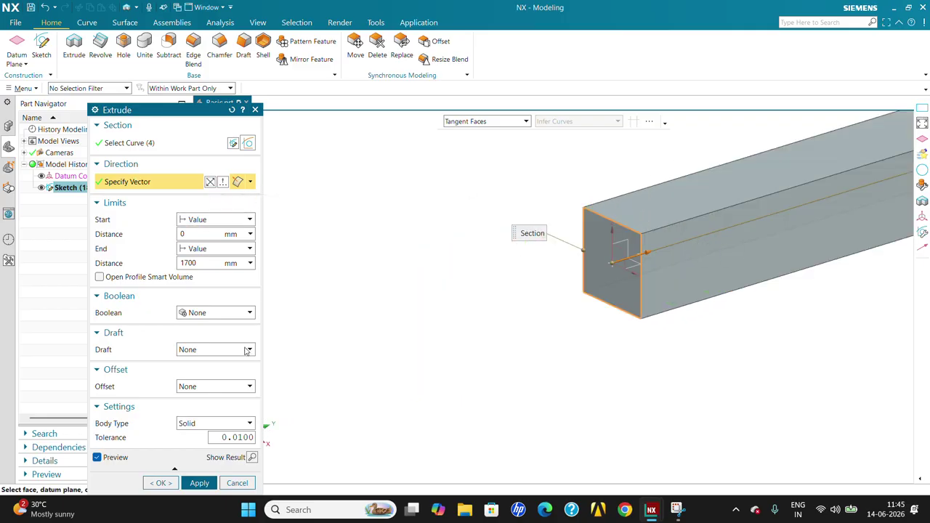
{"action": "left_click", "coordinate": [210, 183]}
{"action": "left_click", "coordinate": [209, 182]}
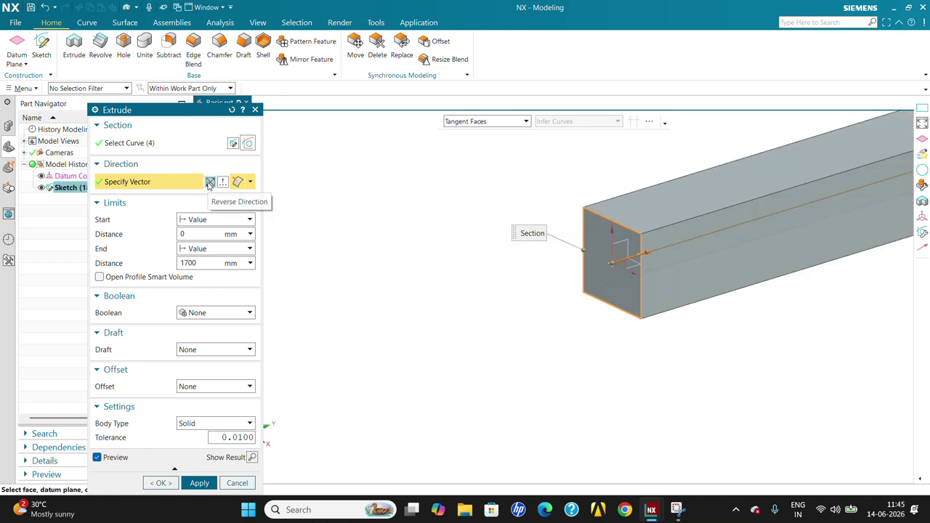
{"action": "left_click", "coordinate": [210, 182]}
{"action": "left_click", "coordinate": [209, 182]}
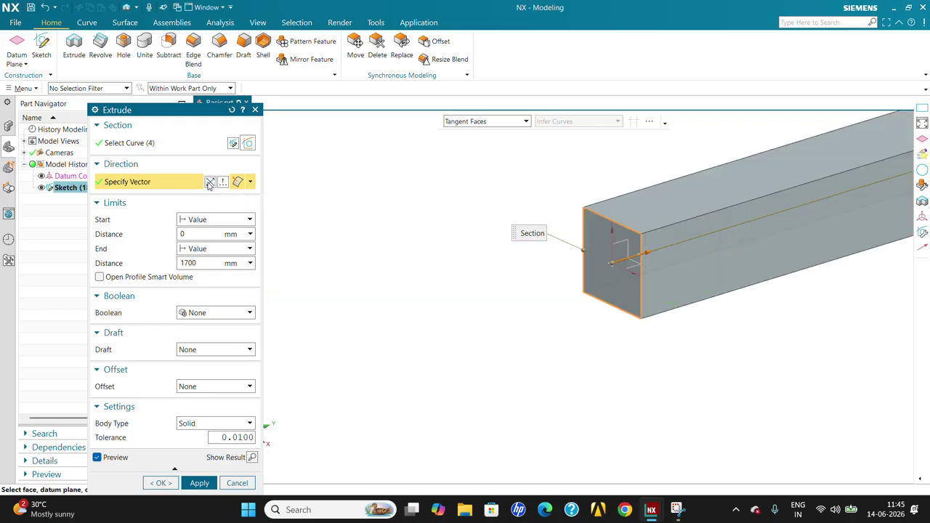
{"action": "left_click", "coordinate": [210, 182]}
{"action": "scroll", "coordinate": [858, 390], "scroll_direction": "up", "scroll_amount": 3}
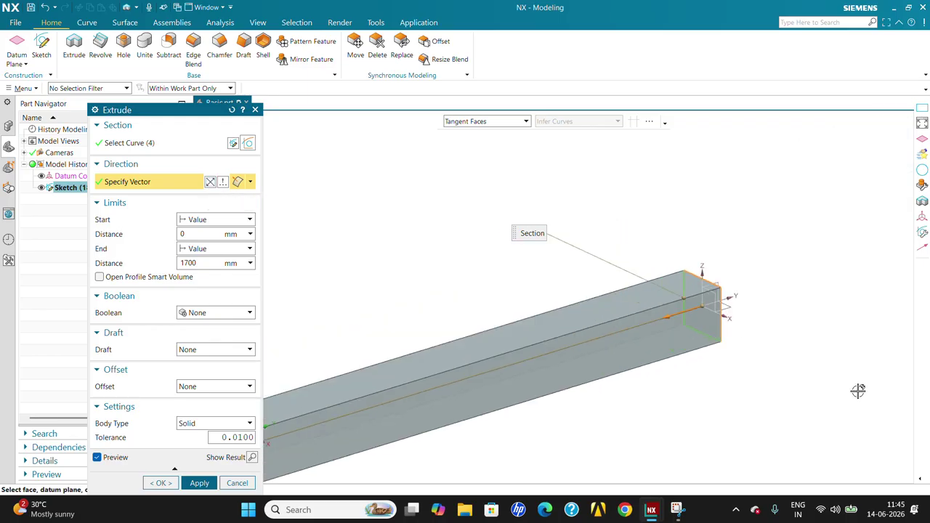
- Keep the Start limit as Value, try a Start distance of 50 mm, and return it to 0
{"action": "left_click", "coordinate": [251, 221]}
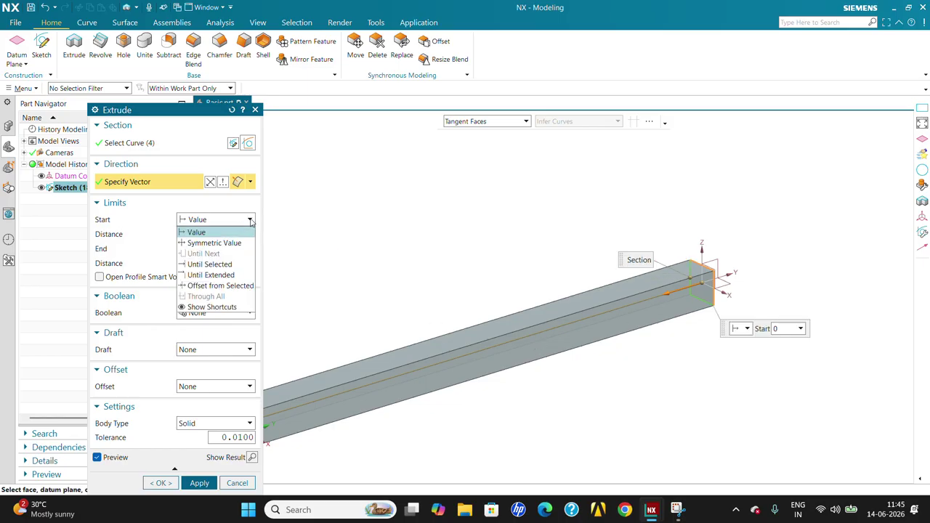
{"action": "left_click", "coordinate": [197, 231]}
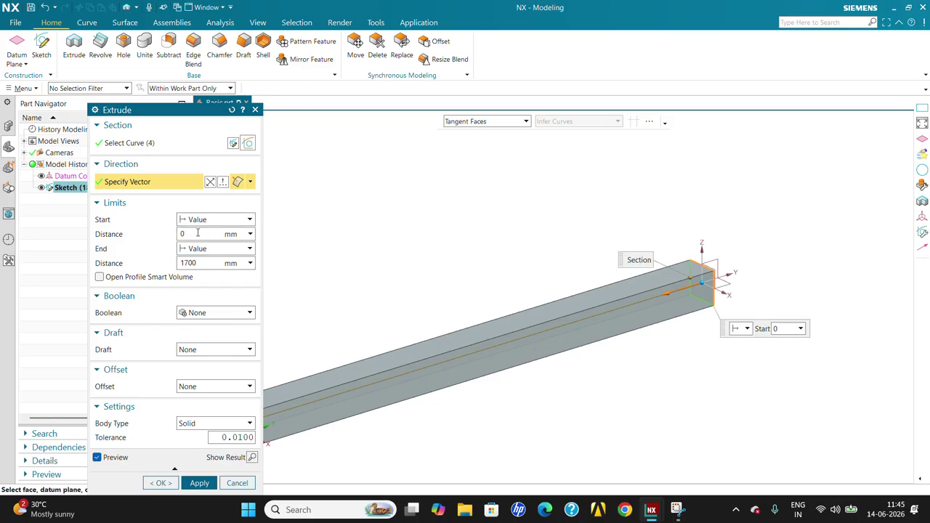
{"action": "middle_click_drag", "start_coordinate": [806, 336], "coordinate": [742, 270]}
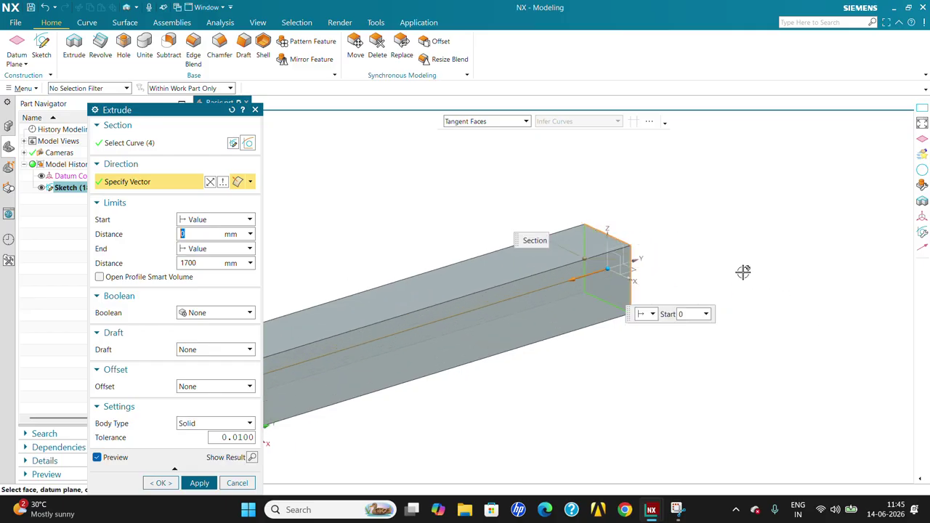
{"action": "scroll", "coordinate": [632, 363], "scroll_direction": "up", "scroll_amount": 2}
{"action": "middle_click_drag", "start_coordinate": [627, 337], "coordinate": [658, 256]}
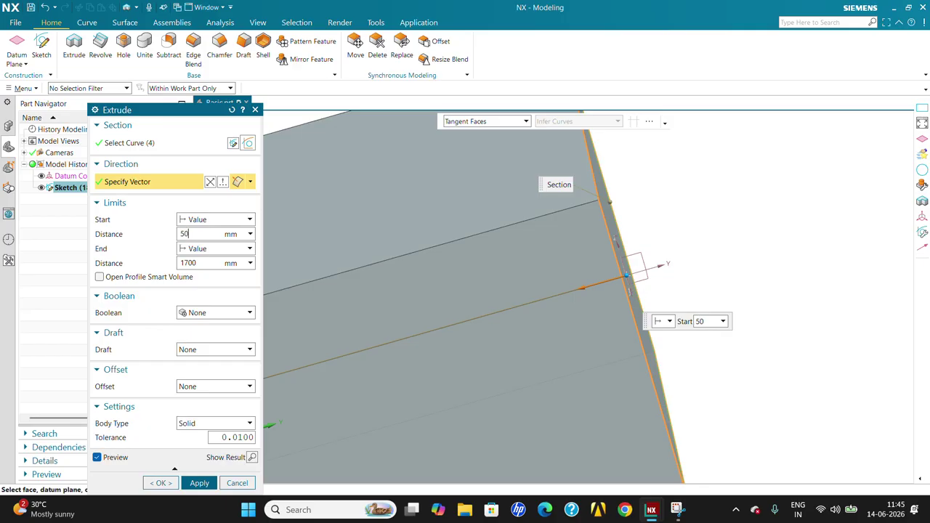
{"action": "key", "text": "Return"}
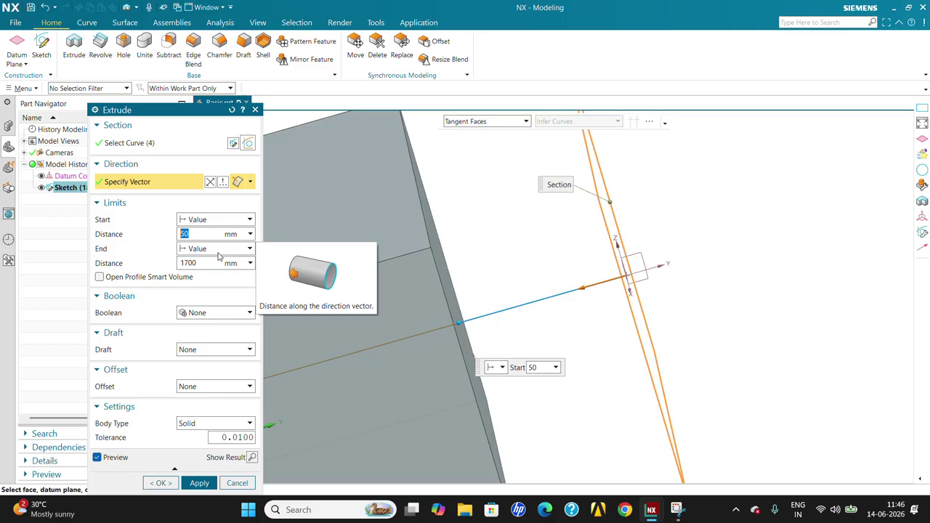
{"action": "type", "text": "0"}
{"action": "key", "text": "Return"}
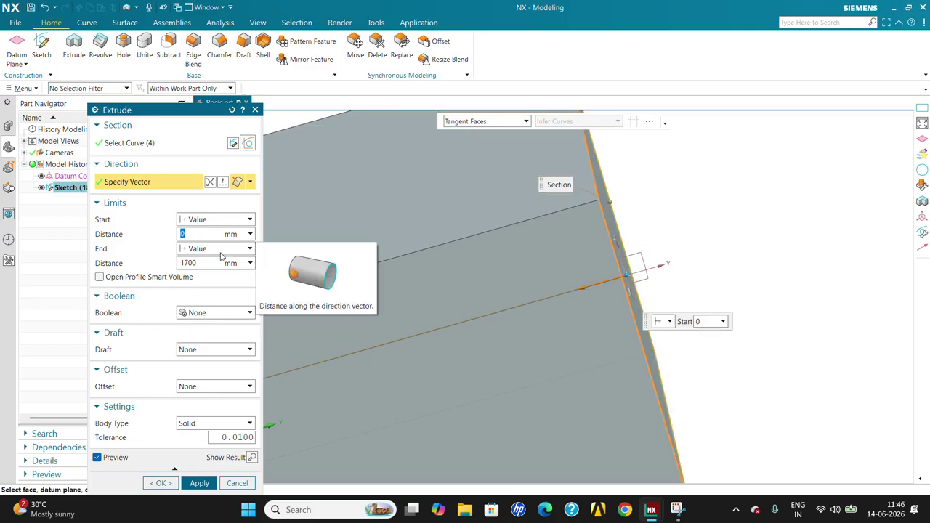
- Examine the available Start and End limit types of the Extrude, keeping Value for both
{"action": "left_click", "coordinate": [211, 221]}
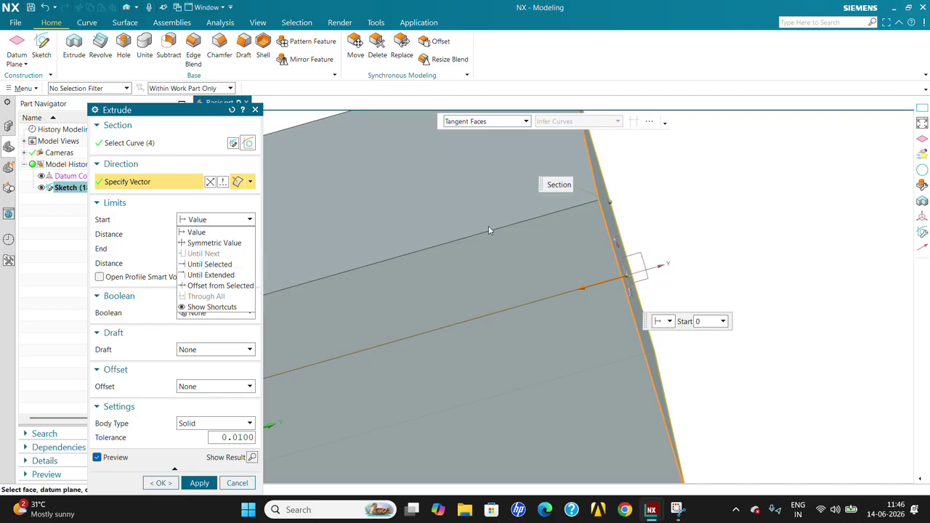
{"action": "left_click", "coordinate": [192, 231]}
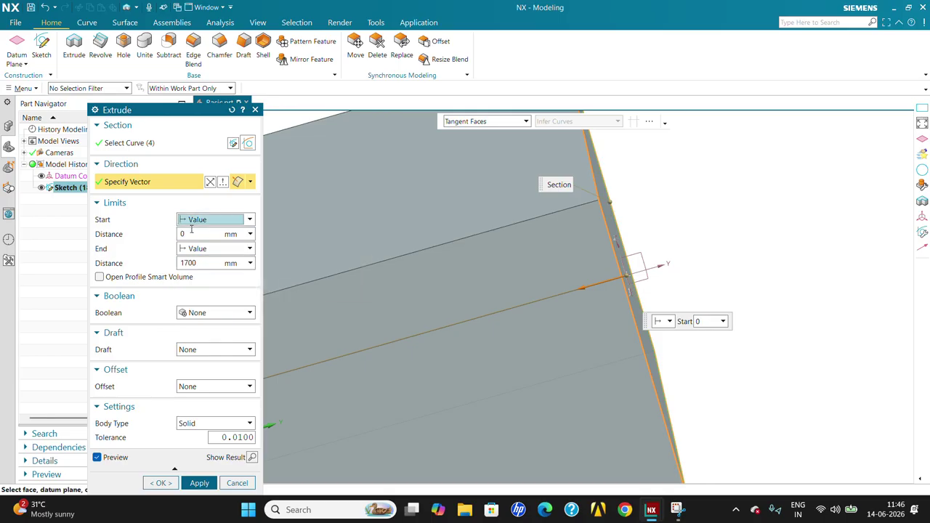
{"action": "scroll", "coordinate": [827, 224], "scroll_direction": "down", "scroll_amount": 3}
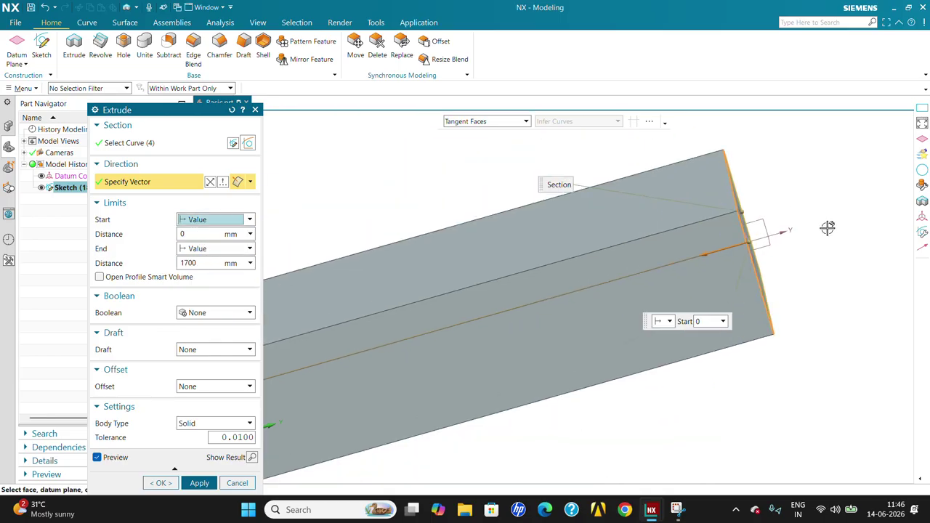
{"action": "left_click", "coordinate": [210, 250]}
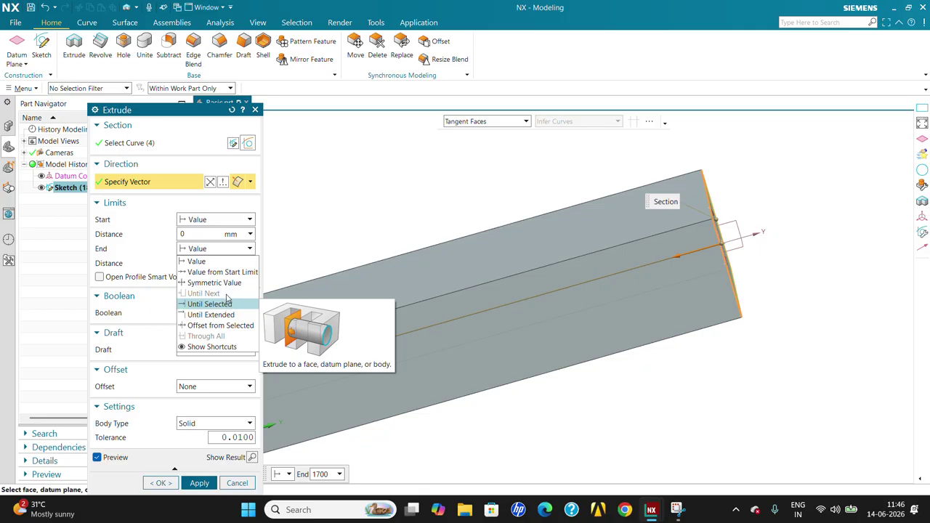
{"action": "left_click", "coordinate": [155, 219]}
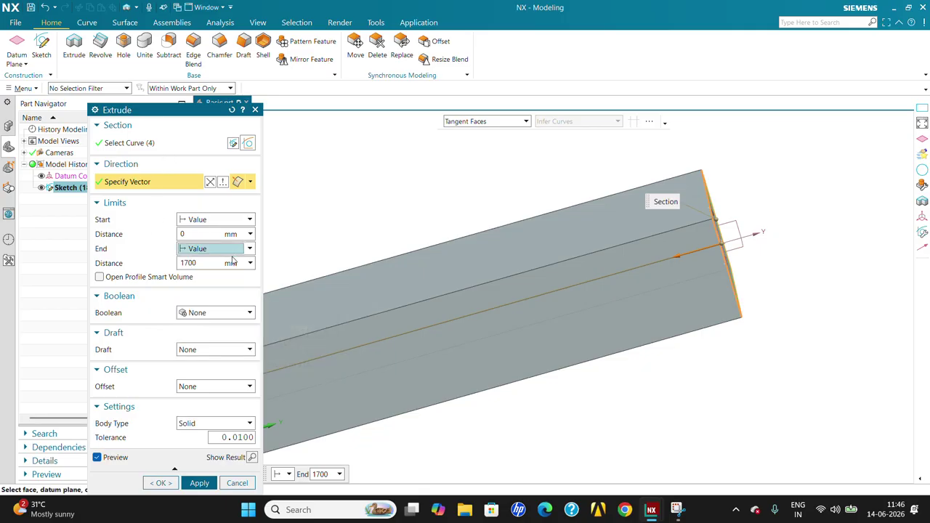
- Set the End distance to 100 mm, apply the extrusion of the square, and close the command
{"action": "left_click", "coordinate": [198, 264]}
{"action": "type", "text": "7"}
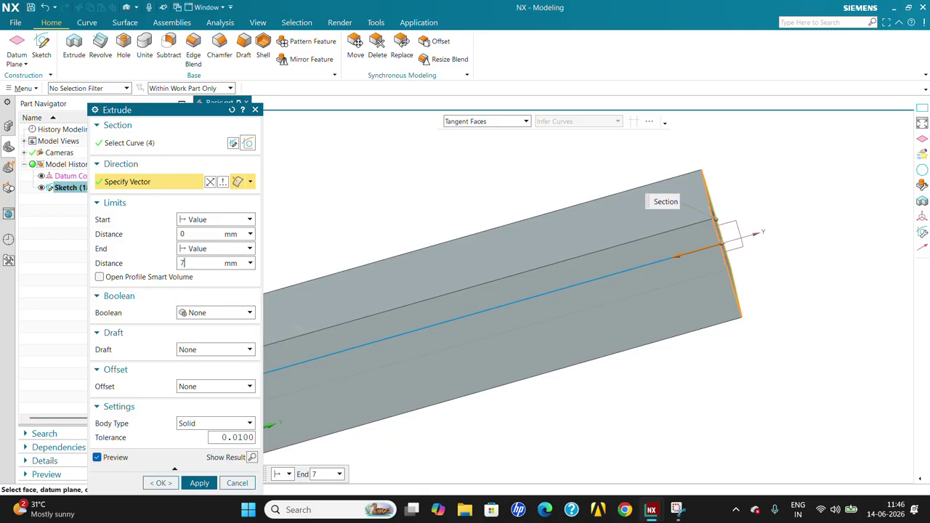
{"action": "key", "text": "Return"}
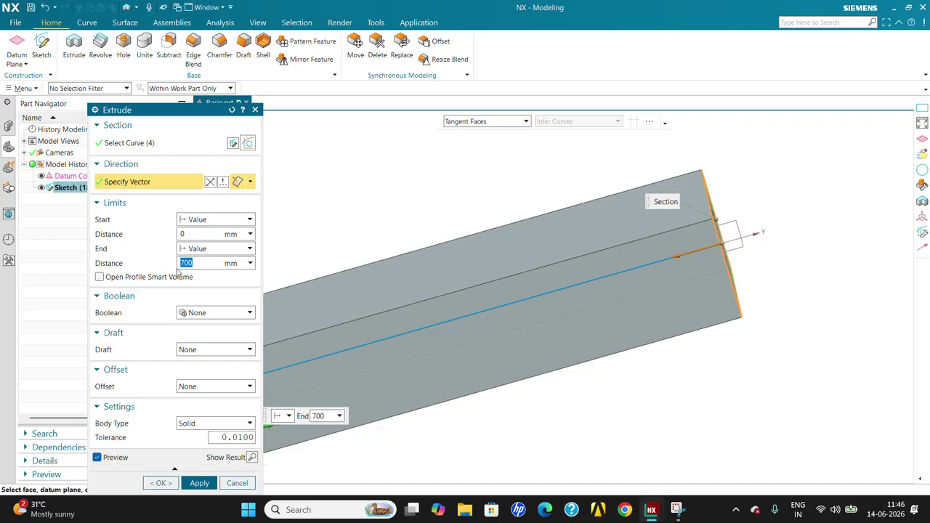
{"action": "type", "text": "100"}
{"action": "key", "text": "Return"}
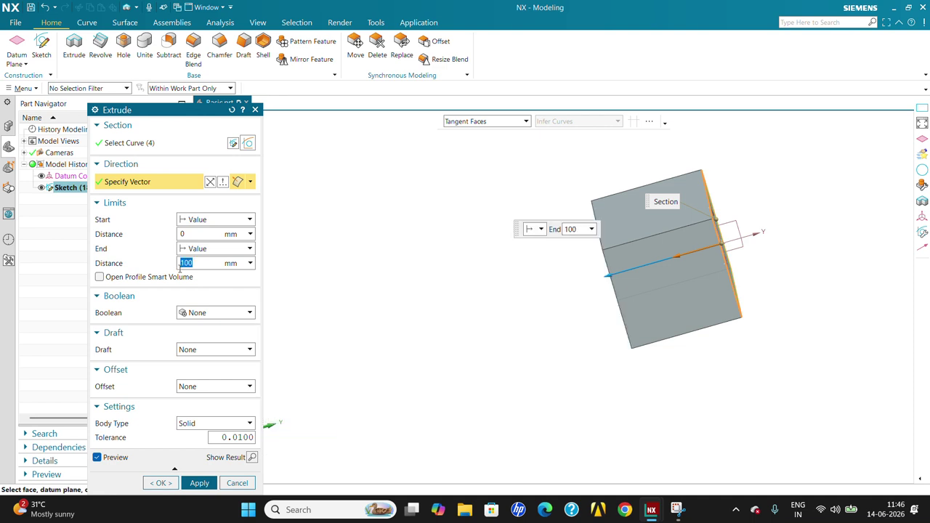
{"action": "middle_click", "coordinate": [532, 417]}
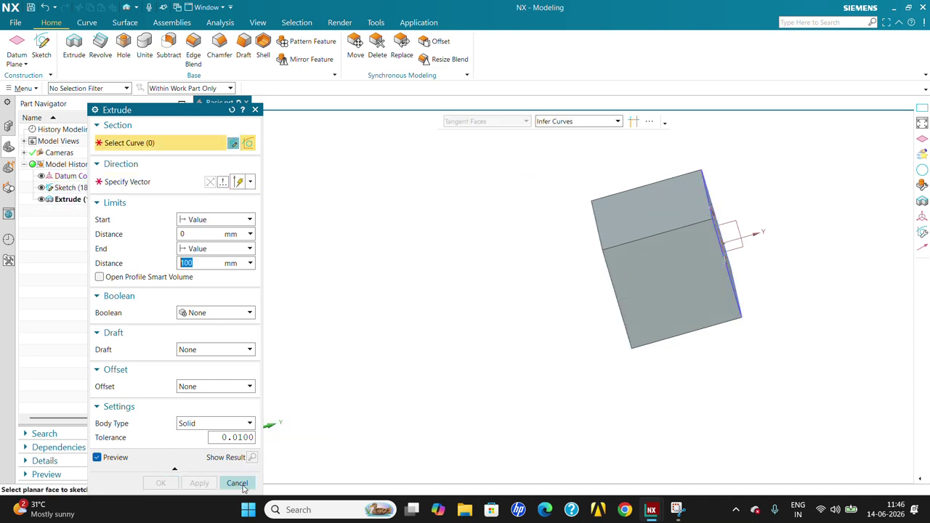
{"action": "left_click", "coordinate": [213, 425]}
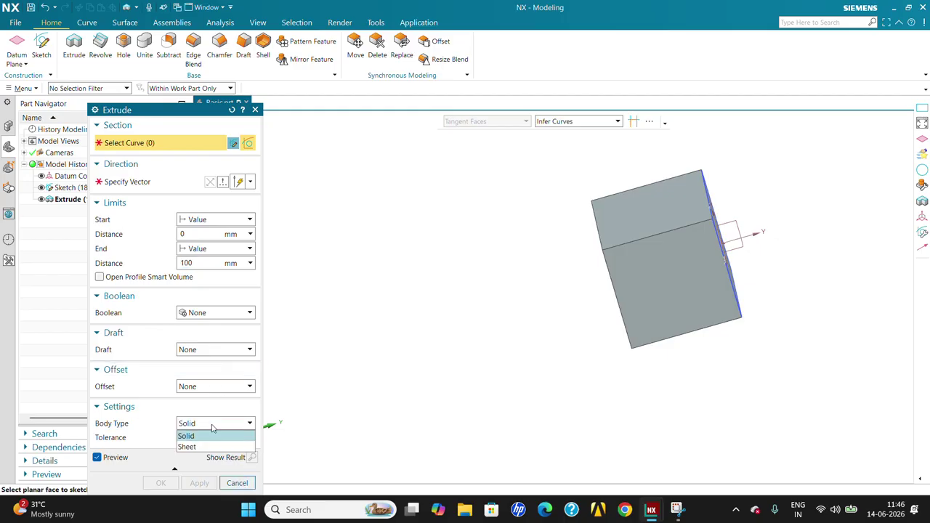
{"action": "left_click", "coordinate": [683, 336]}
{"action": "middle_click_drag", "start_coordinate": [713, 308], "coordinate": [430, 305]}
{"action": "left_click", "coordinate": [237, 293]}
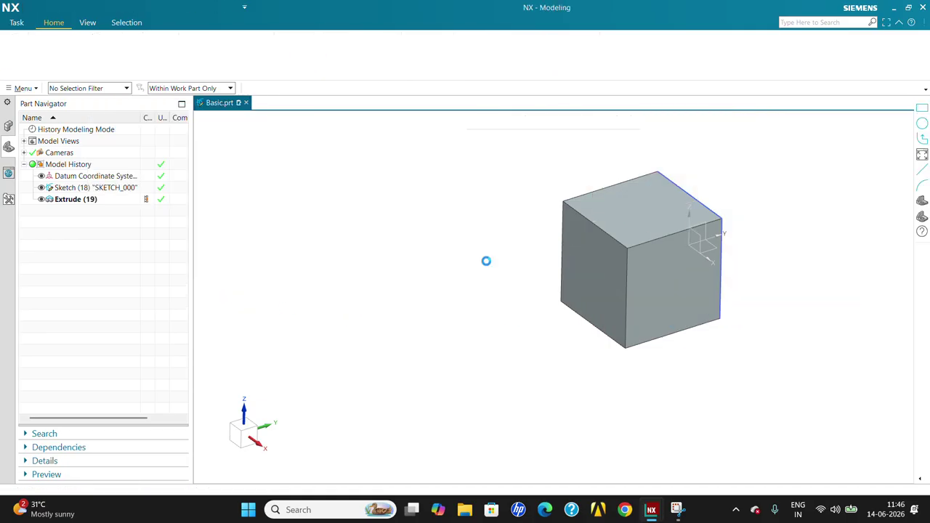
{"action": "left_click", "coordinate": [239, 482]}
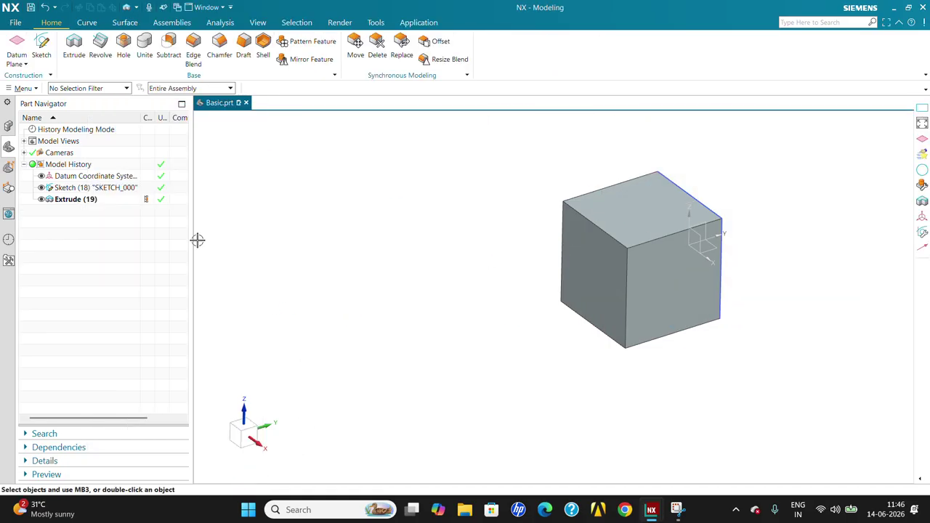
- Edit the Extrude feature, look through its Boolean and Draft options, and change its Body Type to Sheet
{"action": "double_click", "coordinate": [86, 199]}
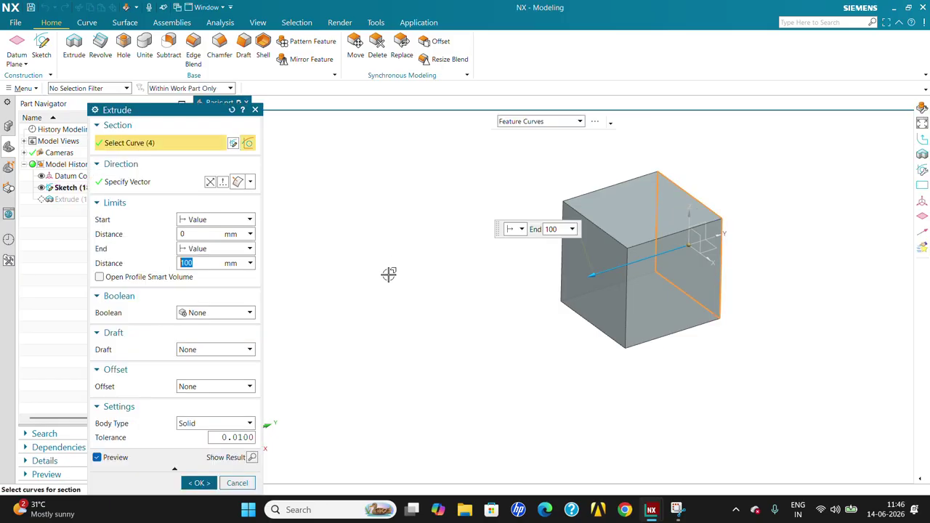
{"action": "left_click", "coordinate": [216, 313]}
{"action": "left_click", "coordinate": [211, 325]}
{"action": "left_click", "coordinate": [215, 349]}
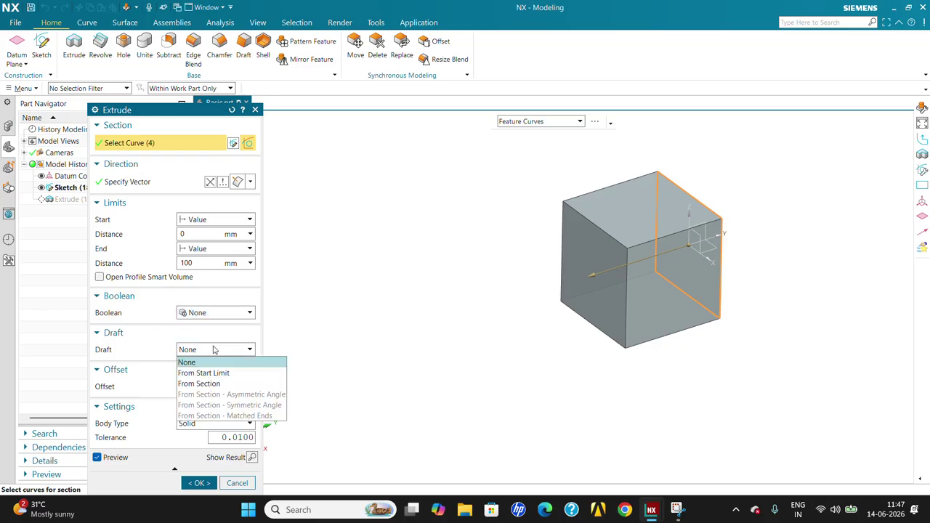
{"action": "left_click", "coordinate": [213, 350]}
{"action": "left_click", "coordinate": [209, 425]}
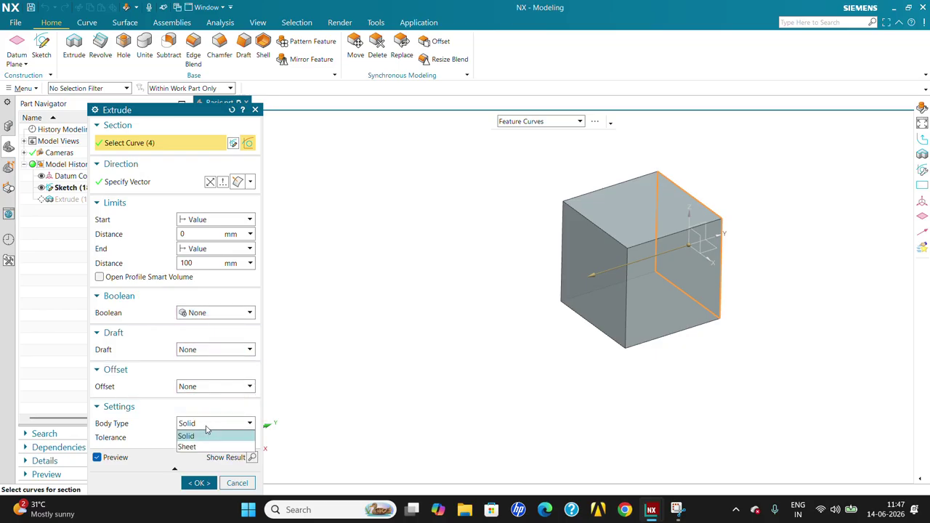
{"action": "left_click", "coordinate": [190, 447]}
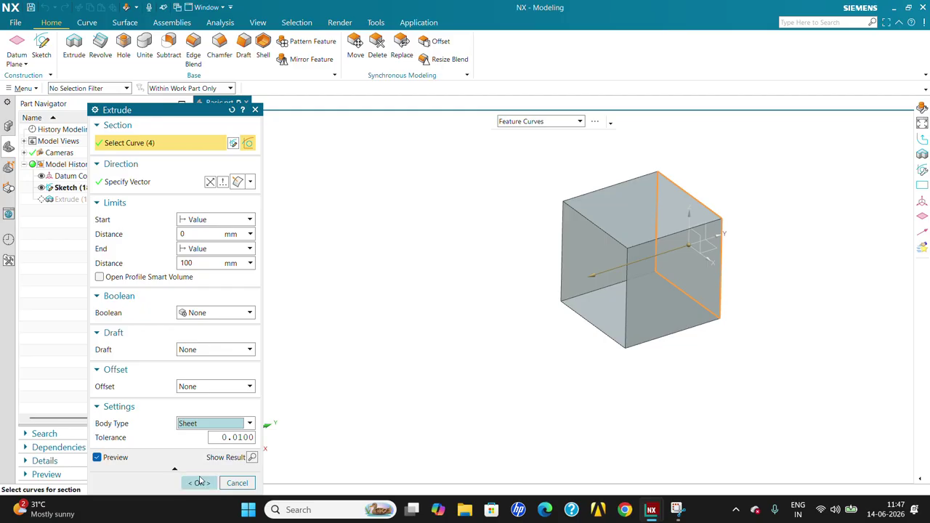
{"action": "left_click", "coordinate": [199, 483]}
{"action": "middle_click_drag", "start_coordinate": [301, 473], "coordinate": [552, 320]}
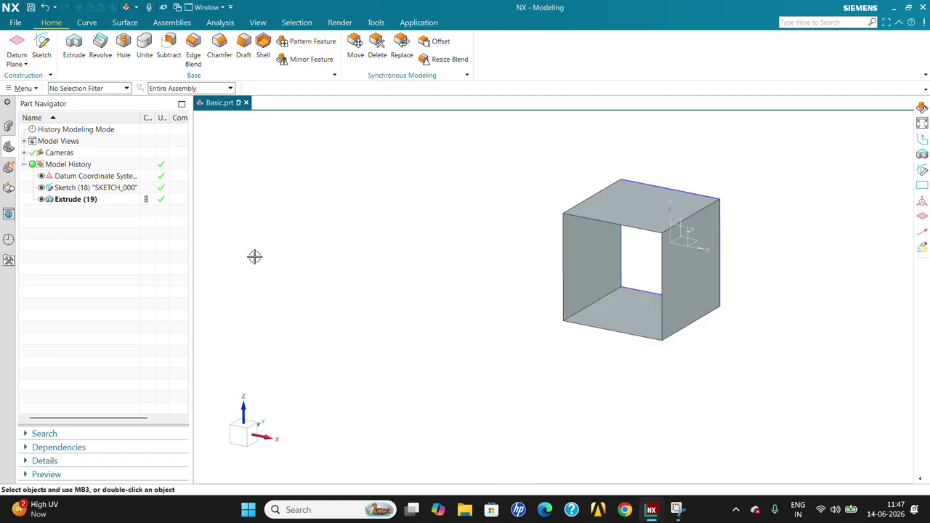
- Reopen the Extrude feature for editing and set its Body Type back to Solid
{"action": "double_click", "coordinate": [61, 200]}
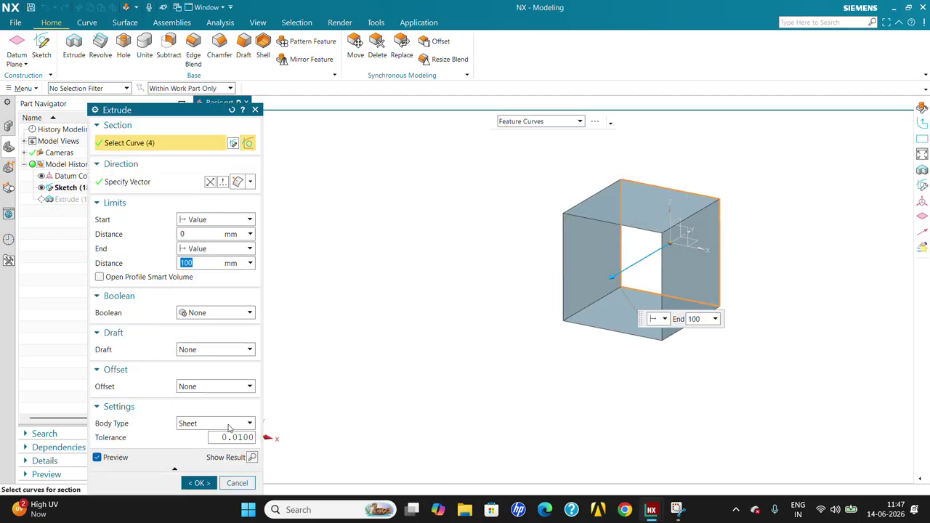
{"action": "left_click", "coordinate": [225, 424]}
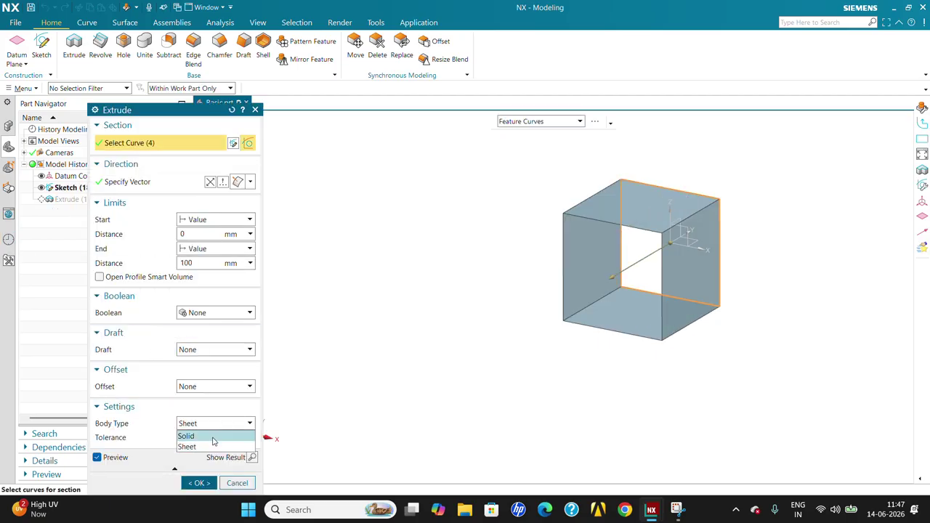
{"action": "left_click", "coordinate": [213, 436]}
{"action": "left_click", "coordinate": [199, 483]}
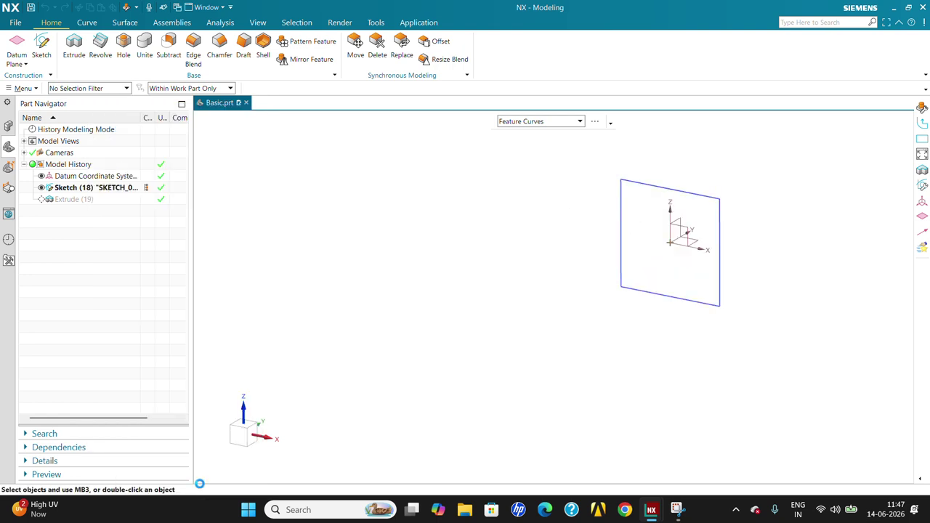
{"action": "middle_click_drag", "start_coordinate": [355, 359], "coordinate": [380, 352]}
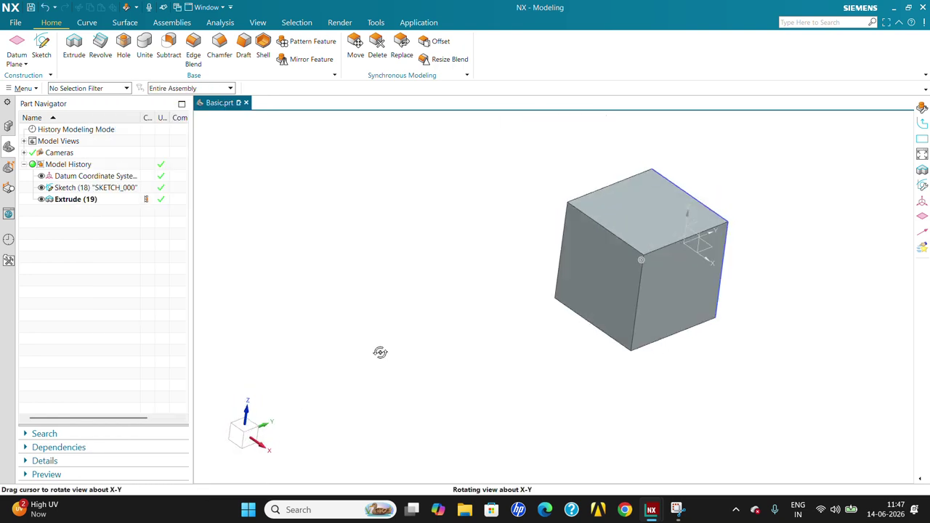
- Reopen the Extrude feature, preview the Two-Sided, Symmetric and Single-Sided offsets, restore the offset to None, and cancel the edit
{"action": "double_click", "coordinate": [83, 199]}
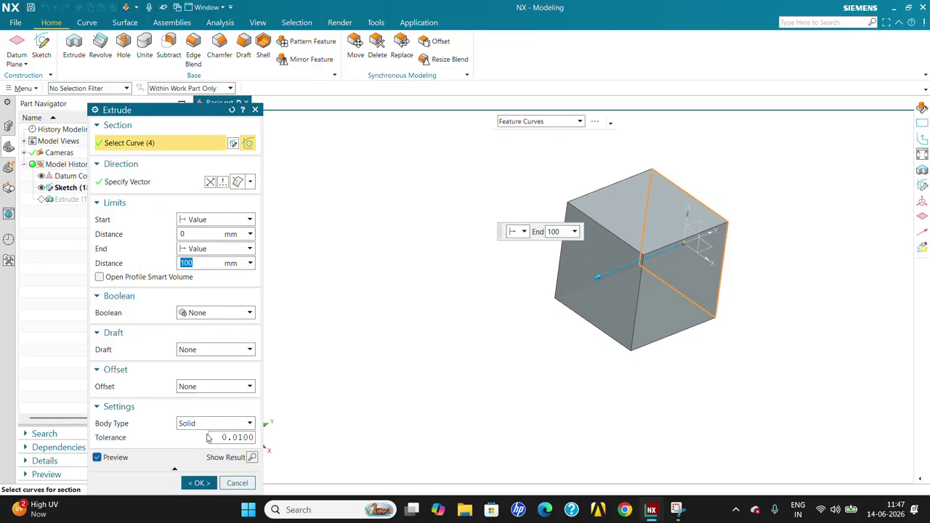
{"action": "left_click", "coordinate": [204, 394]}
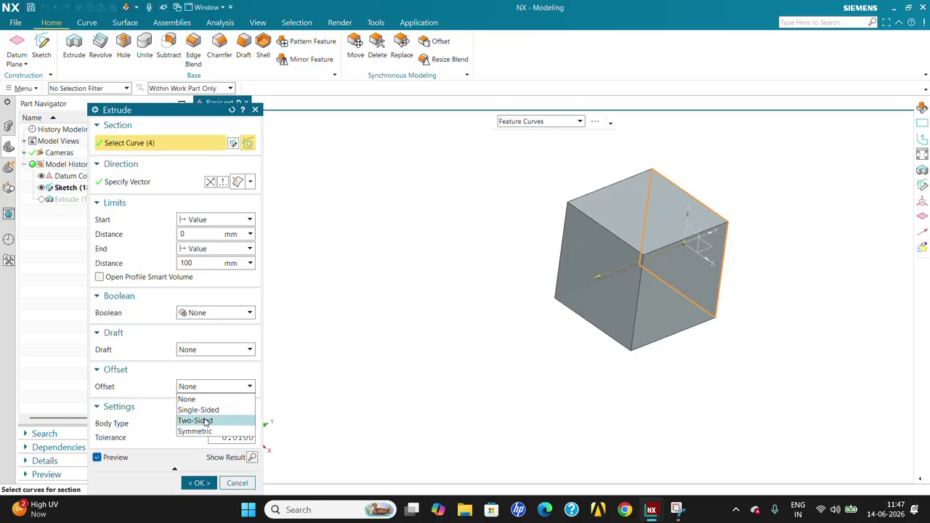
{"action": "left_click", "coordinate": [205, 420]}
{"action": "middle_click_drag", "start_coordinate": [536, 365], "coordinate": [501, 357]}
{"action": "left_click", "coordinate": [213, 360]}
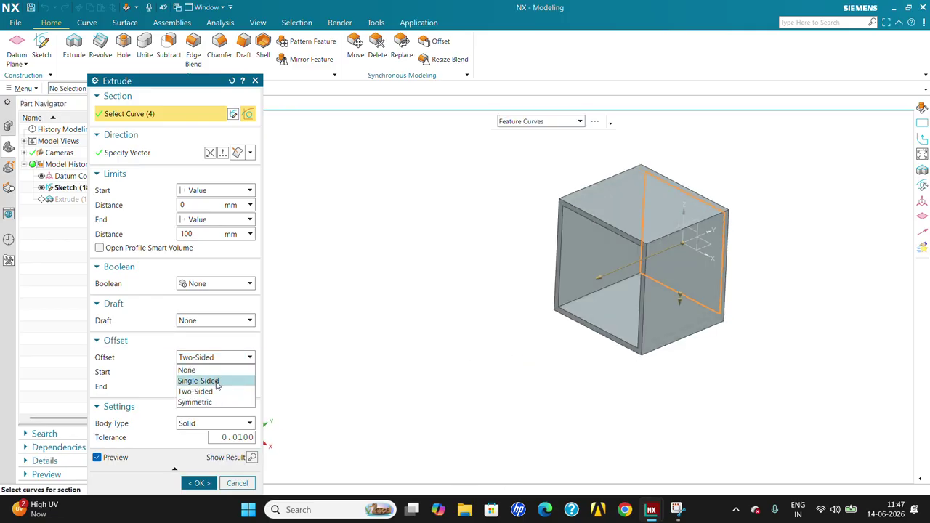
{"action": "left_click", "coordinate": [197, 402]}
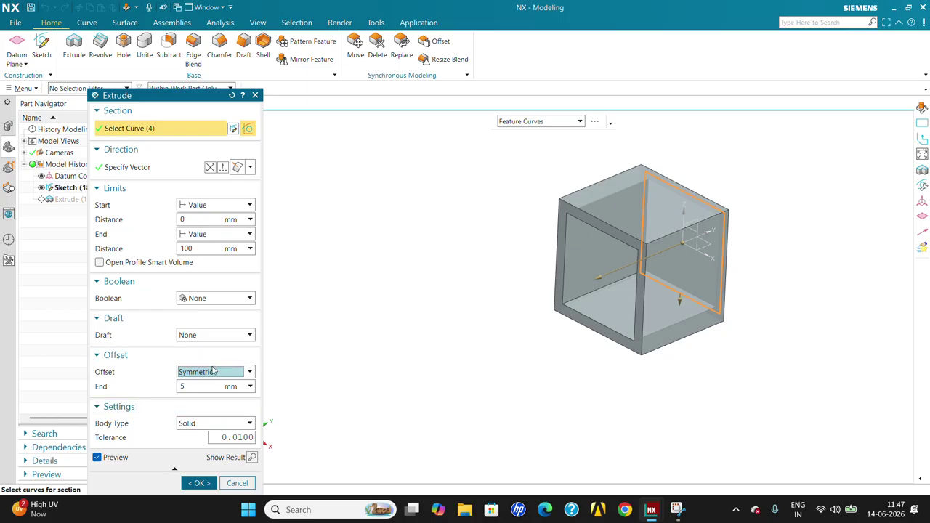
{"action": "left_click", "coordinate": [213, 372]}
{"action": "left_click", "coordinate": [212, 396]}
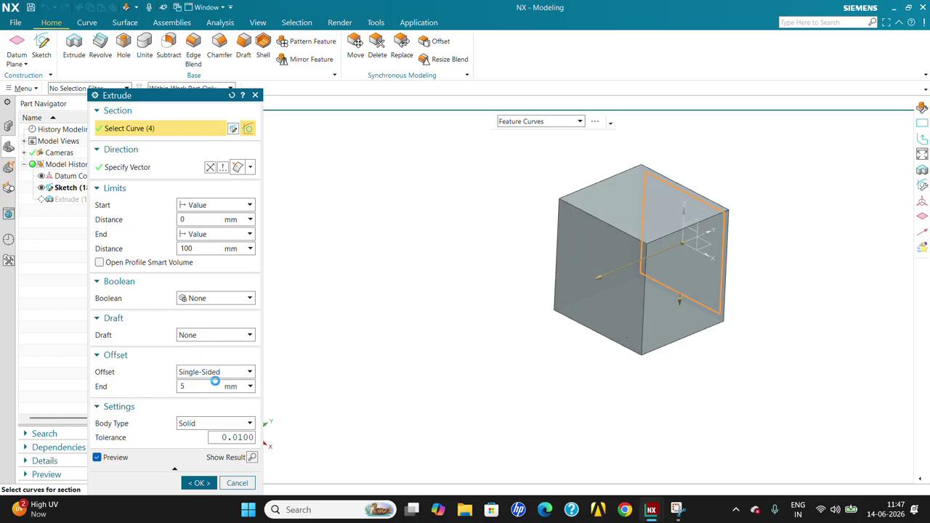
{"action": "left_click", "coordinate": [215, 373]}
{"action": "left_click", "coordinate": [214, 382]}
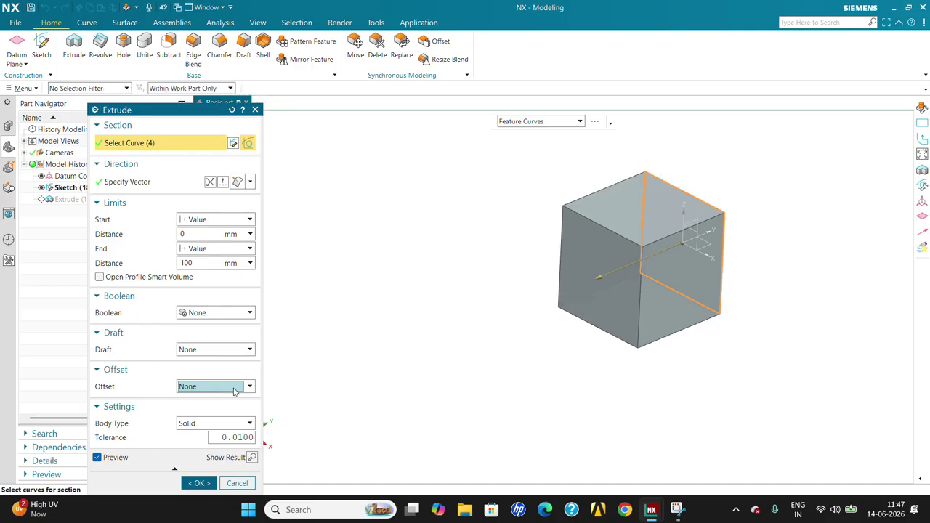
{"action": "left_click", "coordinate": [236, 484]}
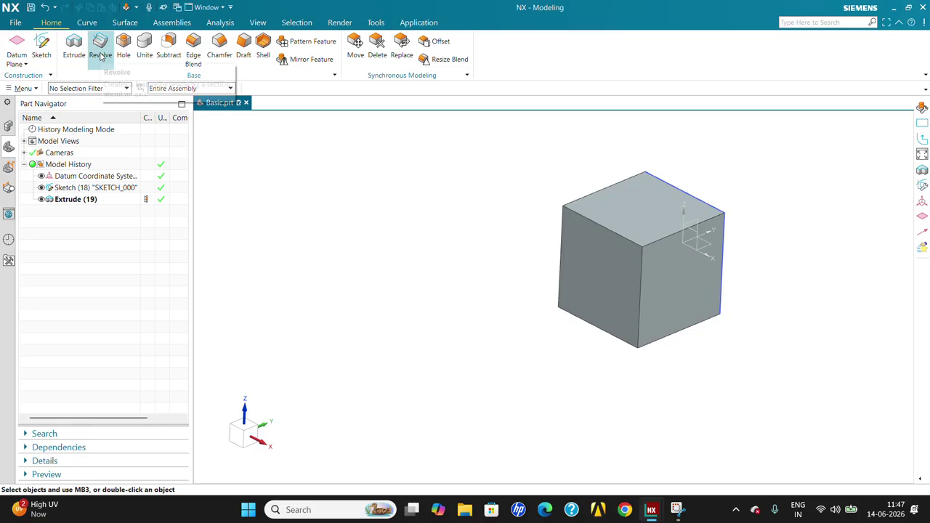
- Delete the Extrude feature and its square sketch from the model history, leaving only the datum coordinate system
{"action": "right_click", "coordinate": [113, 203]}
{"action": "left_click", "coordinate": [145, 405]}
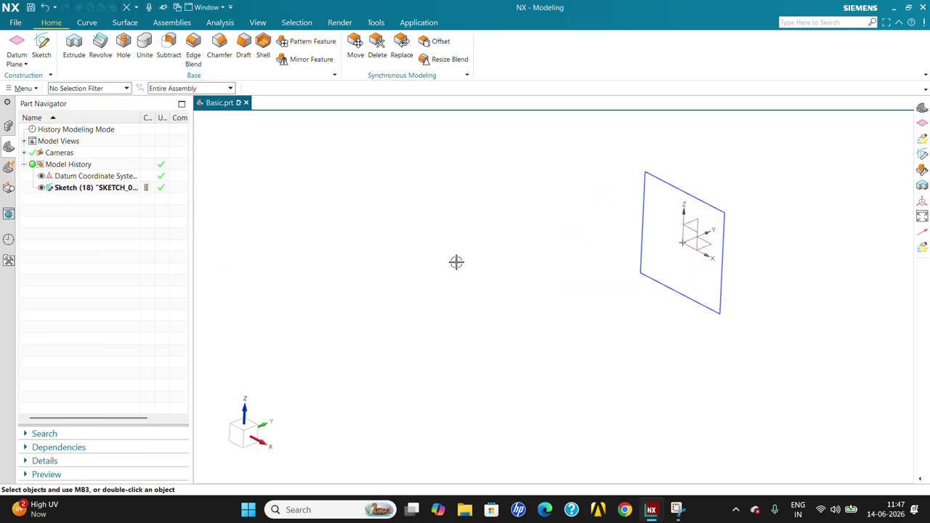
{"action": "left_click", "coordinate": [118, 189]}
{"action": "right_click", "coordinate": [119, 188]}
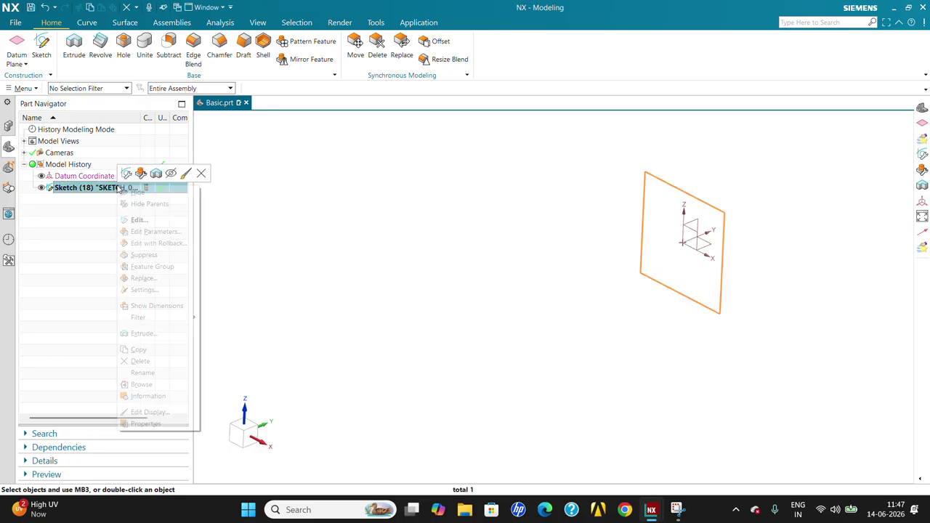
{"action": "left_click", "coordinate": [145, 361]}
{"action": "key", "text": "ctrl+f"}
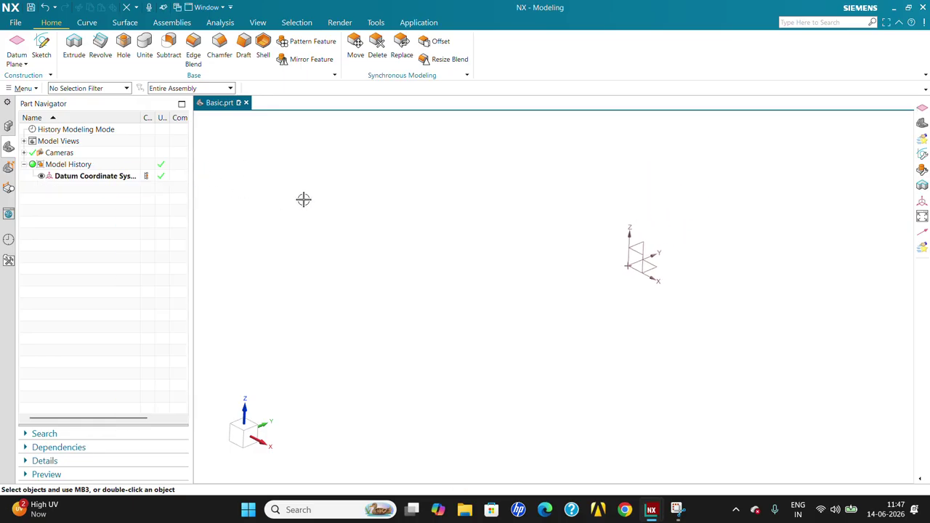